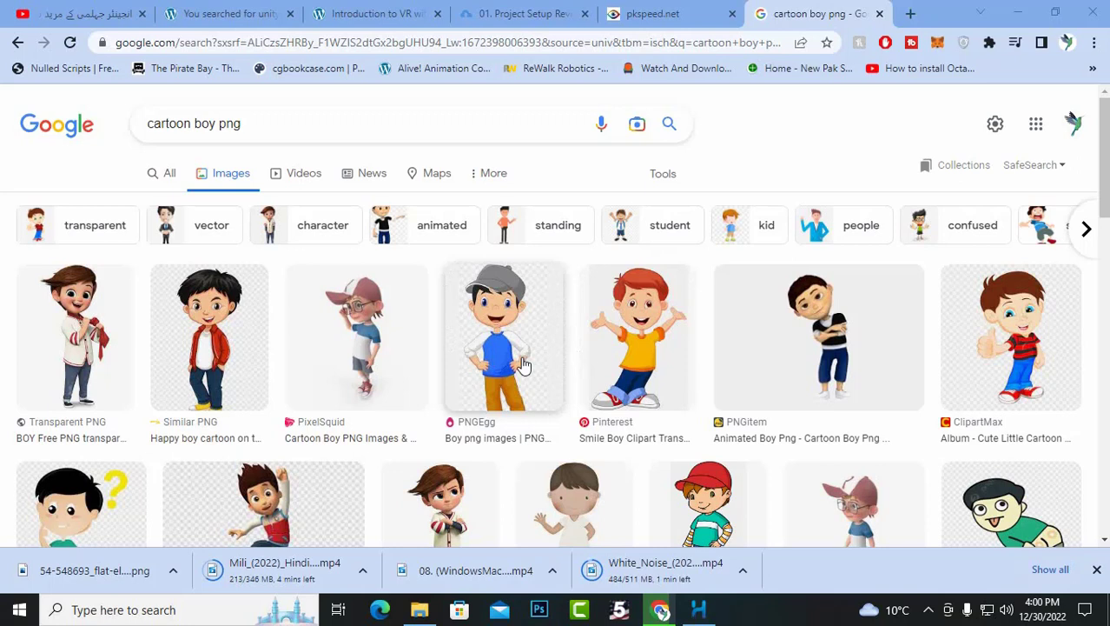
# Step: Browse the cartoon boy PNG image results for a suitable character drawing
pyautogui.scroll(-5, 378, 382)
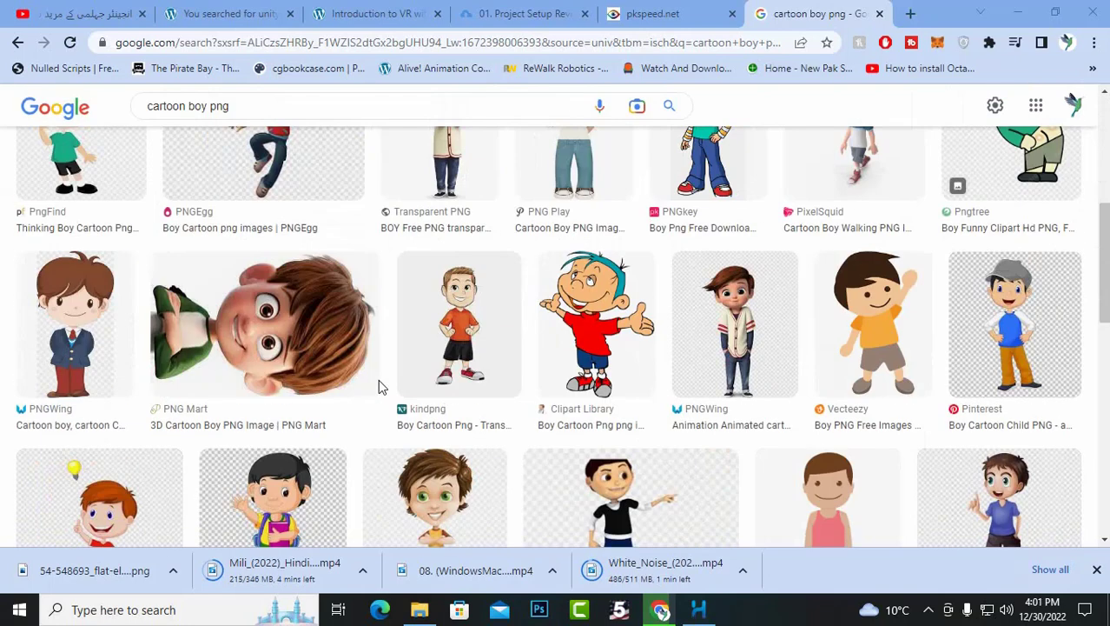
pyautogui.scroll(-4, 378, 386)
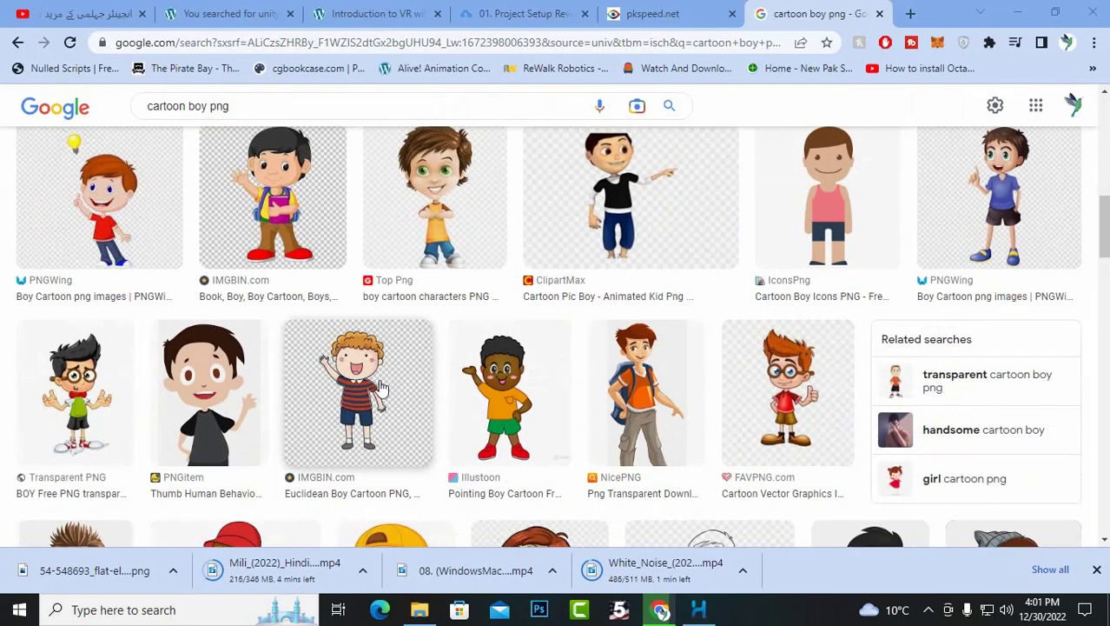
pyautogui.scroll(-4, 380, 386)
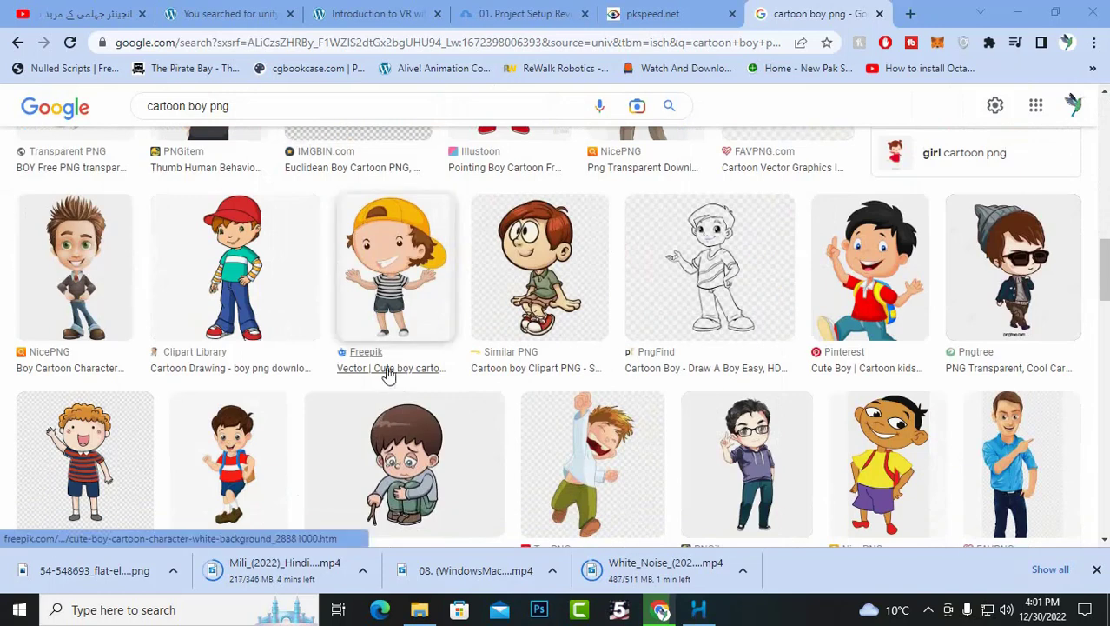
pyautogui.scroll(-4, 376, 356)
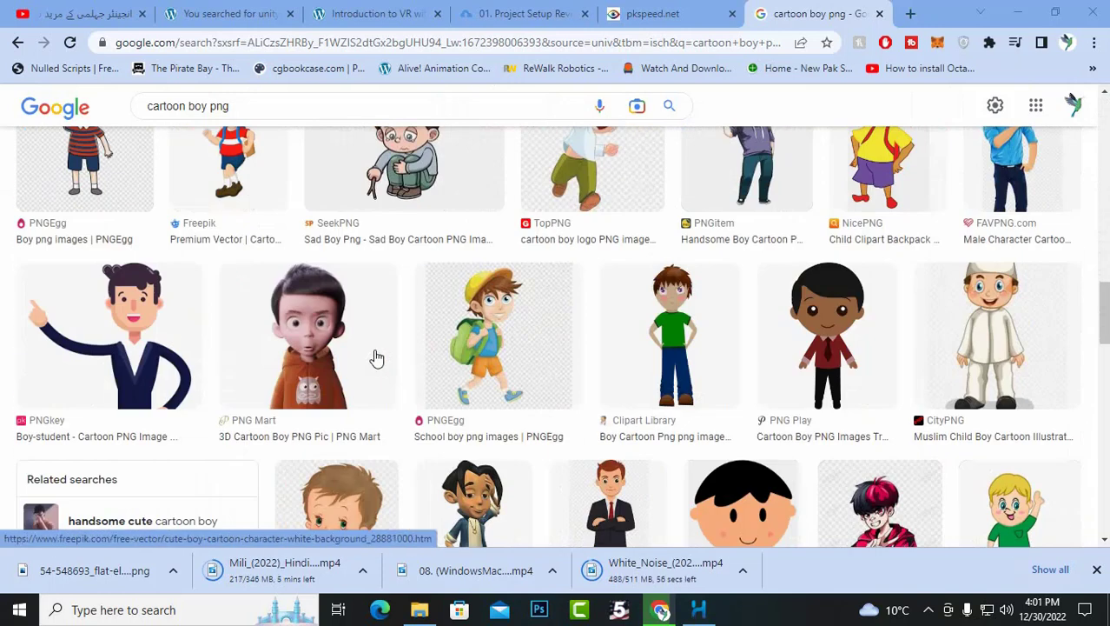
pyautogui.scroll(-3, 377, 358)
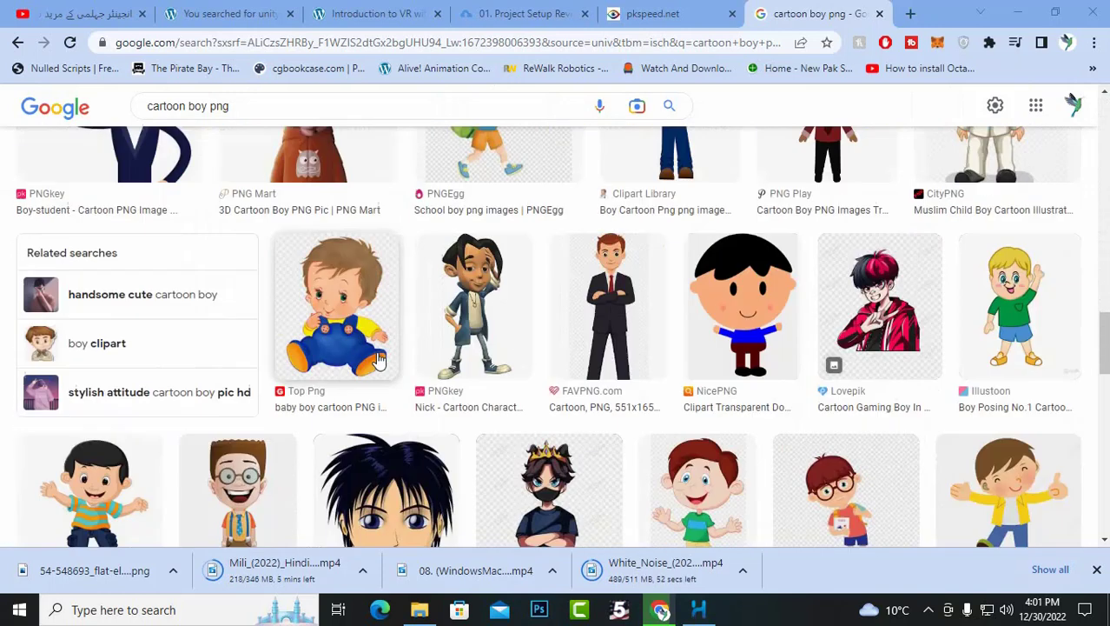
pyautogui.scroll(-3, 380, 359)
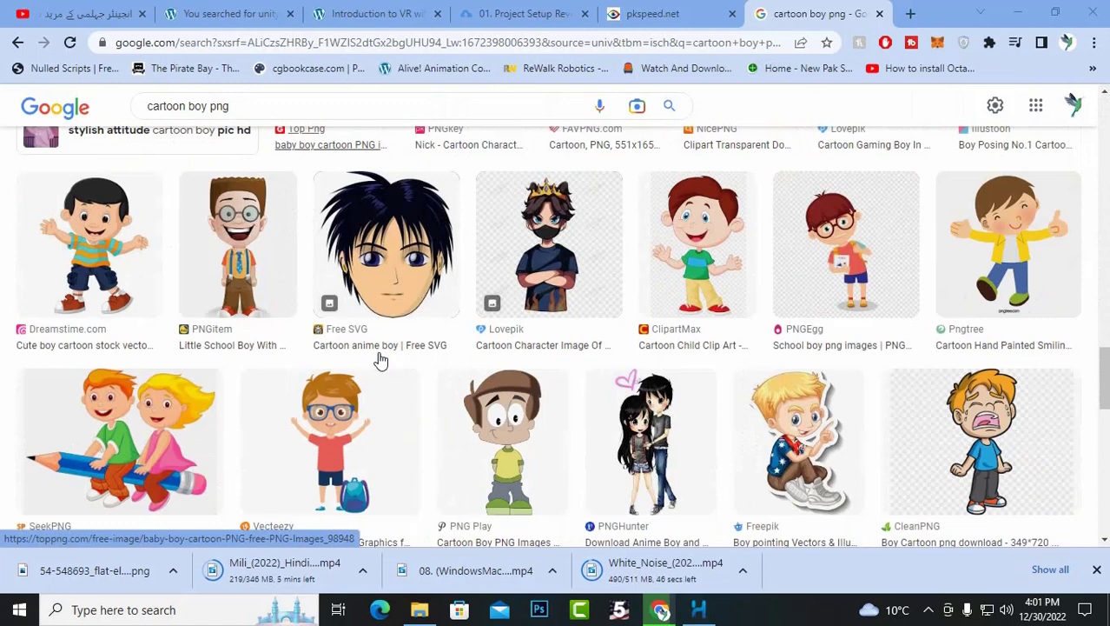
pyautogui.scroll(-4, 380, 359)
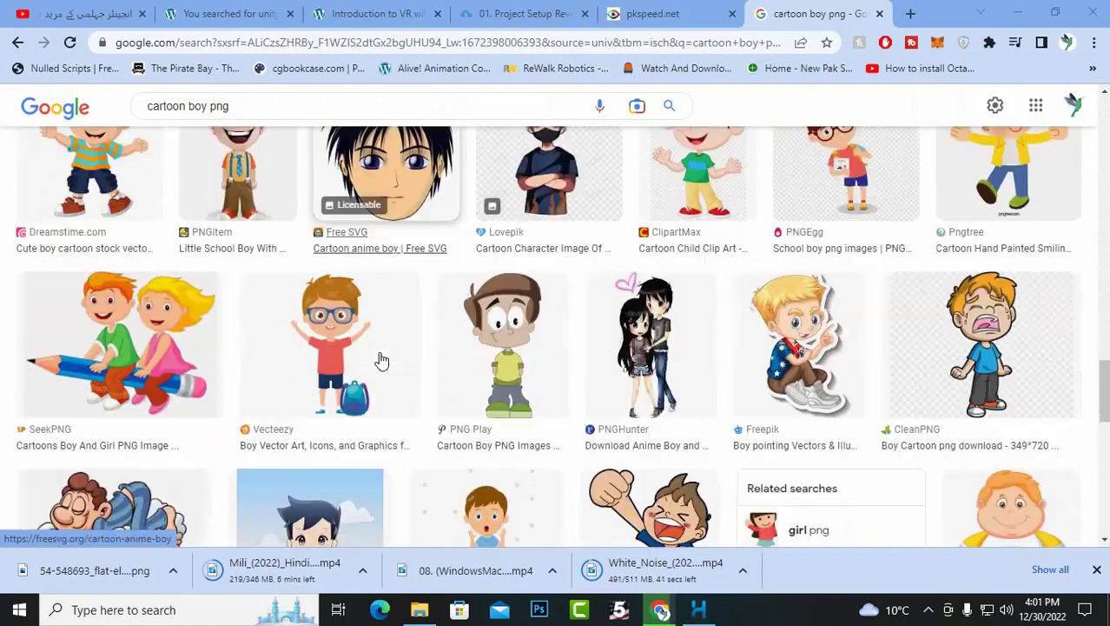
# Step: Search Google Images for the suggested query "boy cartoon black and white png"
pyautogui.click(371, 114)
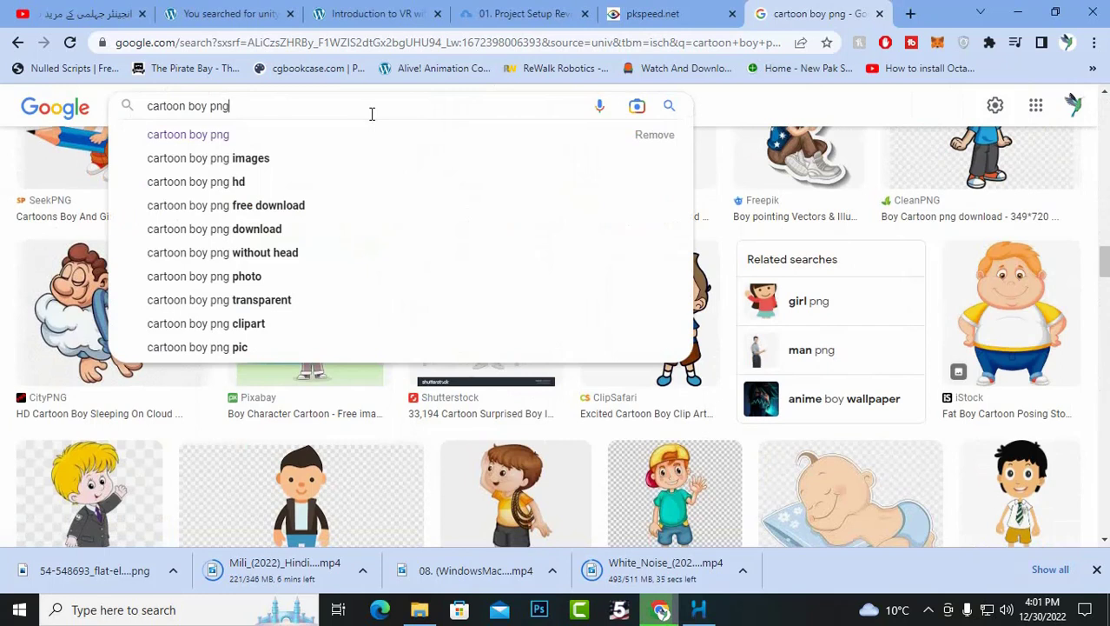
pyautogui.write('bl')
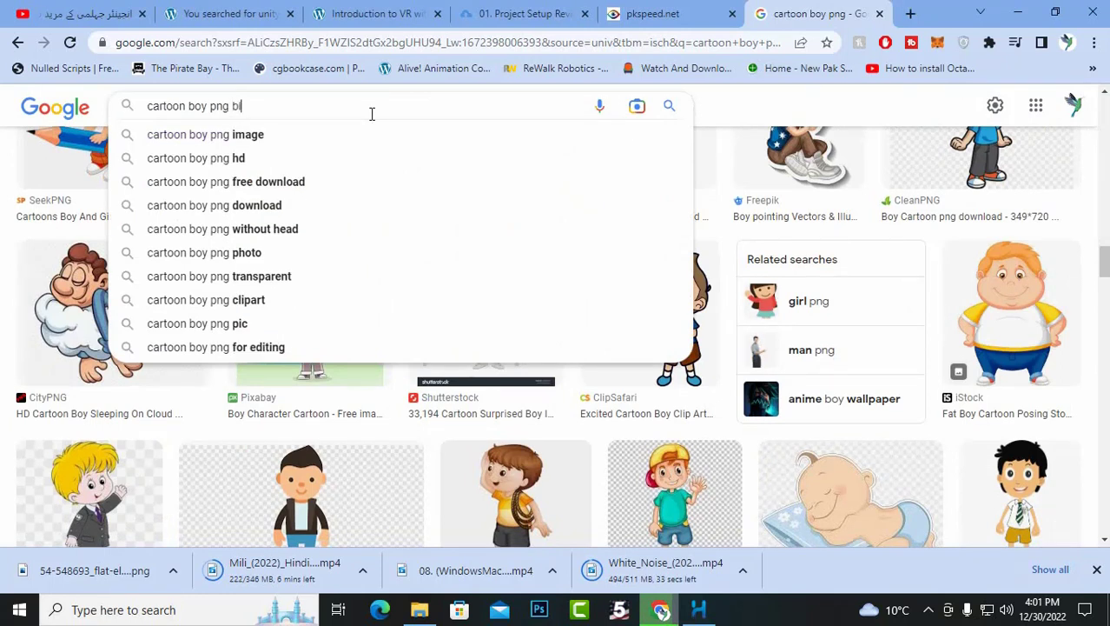
pyautogui.write('ack')
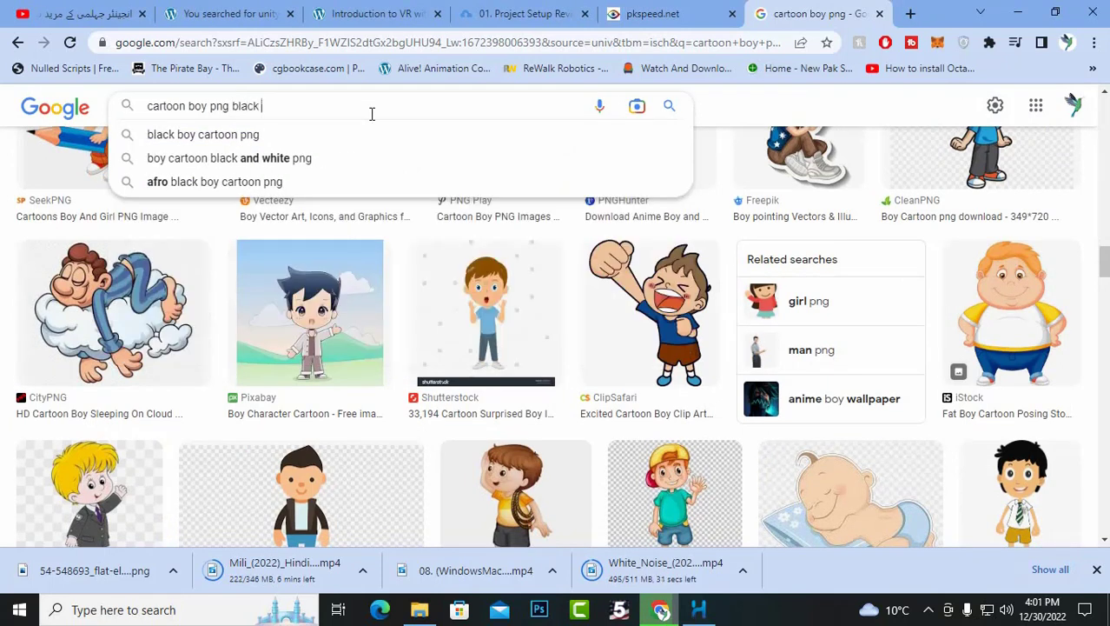
pyautogui.press('Down')
pyautogui.press('Down')
pyautogui.press('Return')
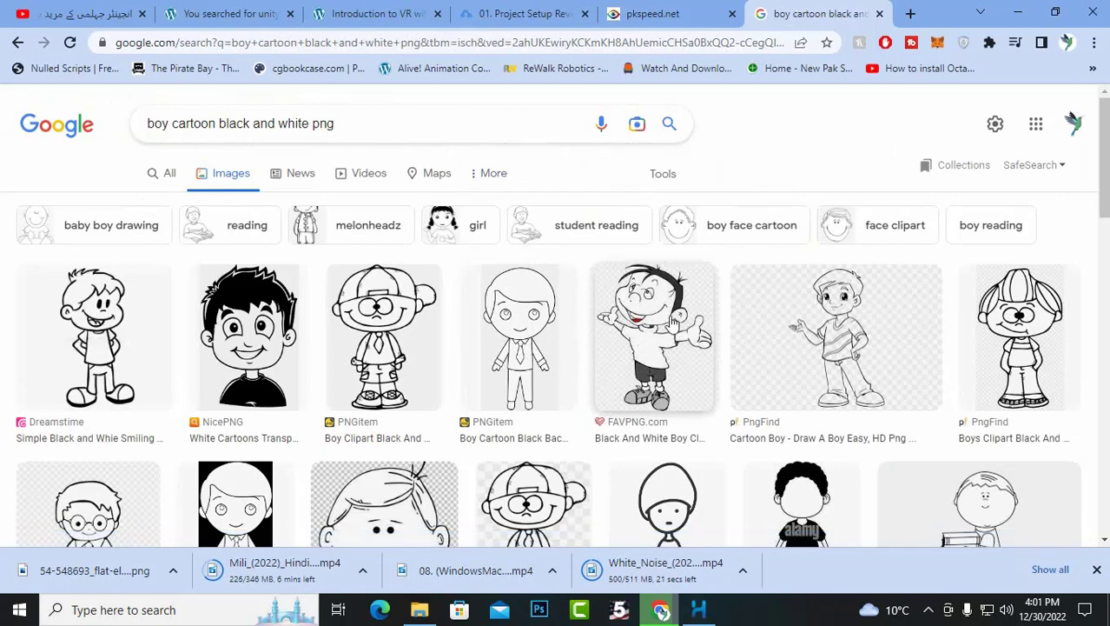
pyautogui.moveTo(671, 319); pyautogui.dragTo(681, 346)
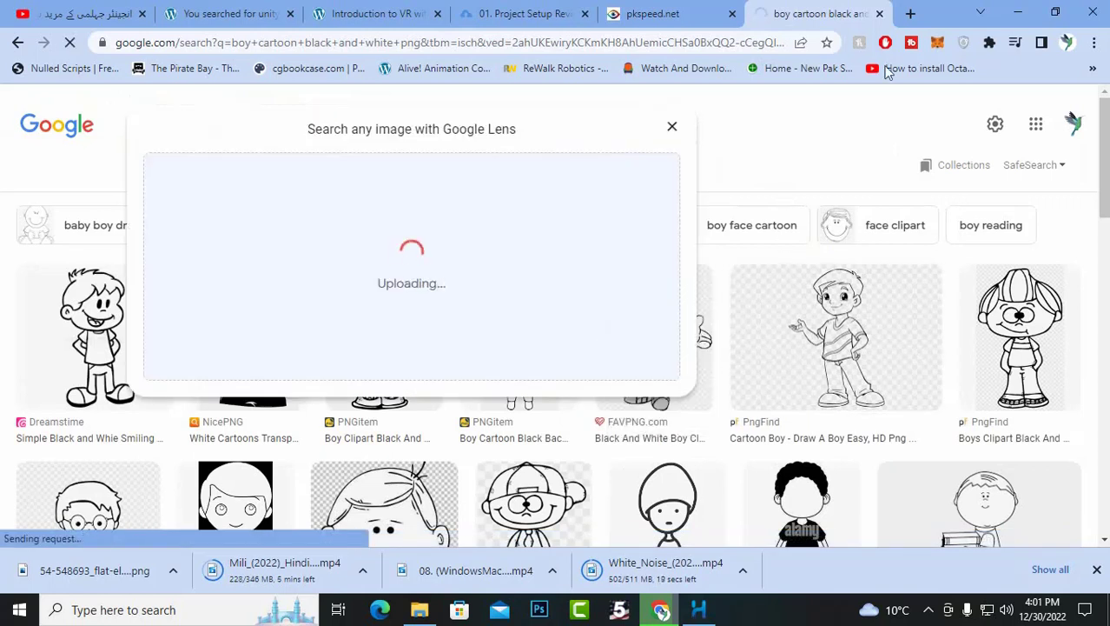
pyautogui.click(844, 128)
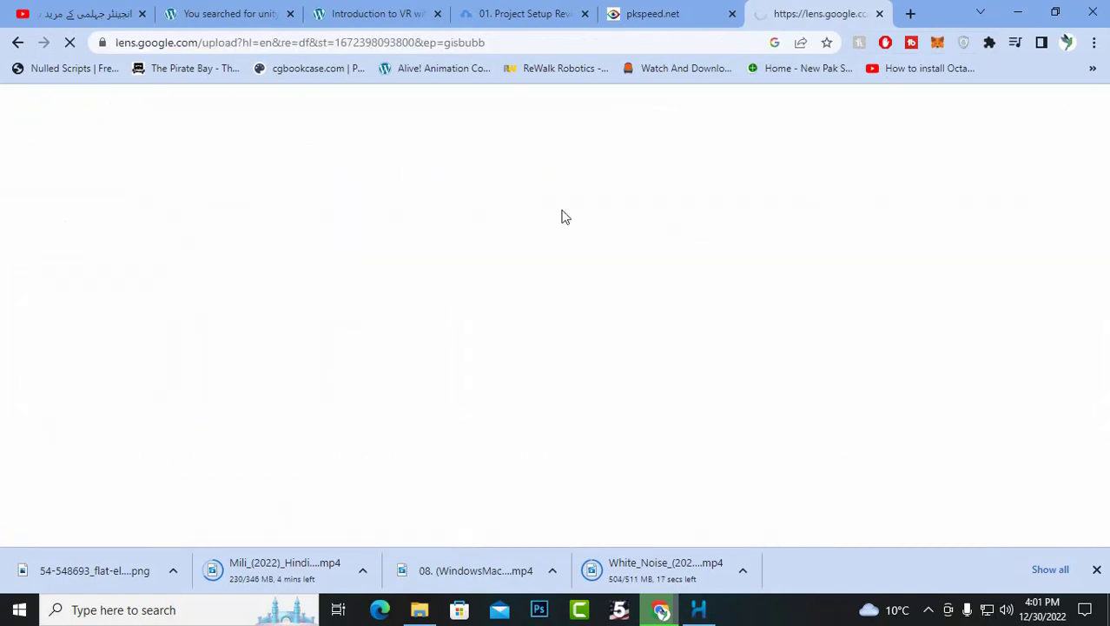
pyautogui.click(17, 42)
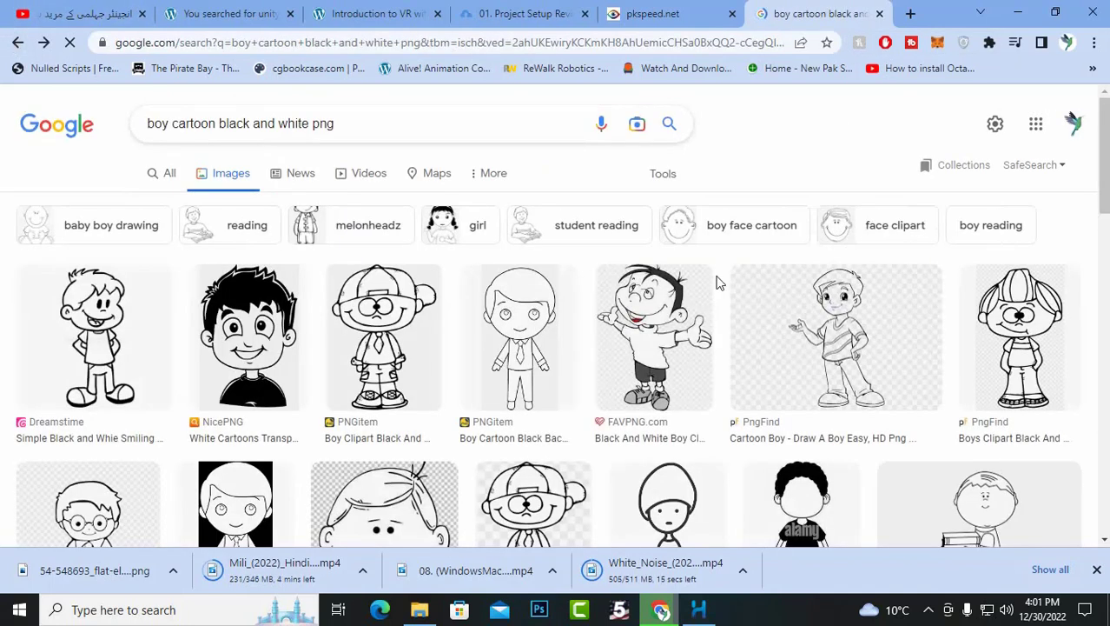
# Step: Open the FAVPNG.com image of the boy with outstretched arms and save it to Downloads under the name boy
pyautogui.click(651, 344)
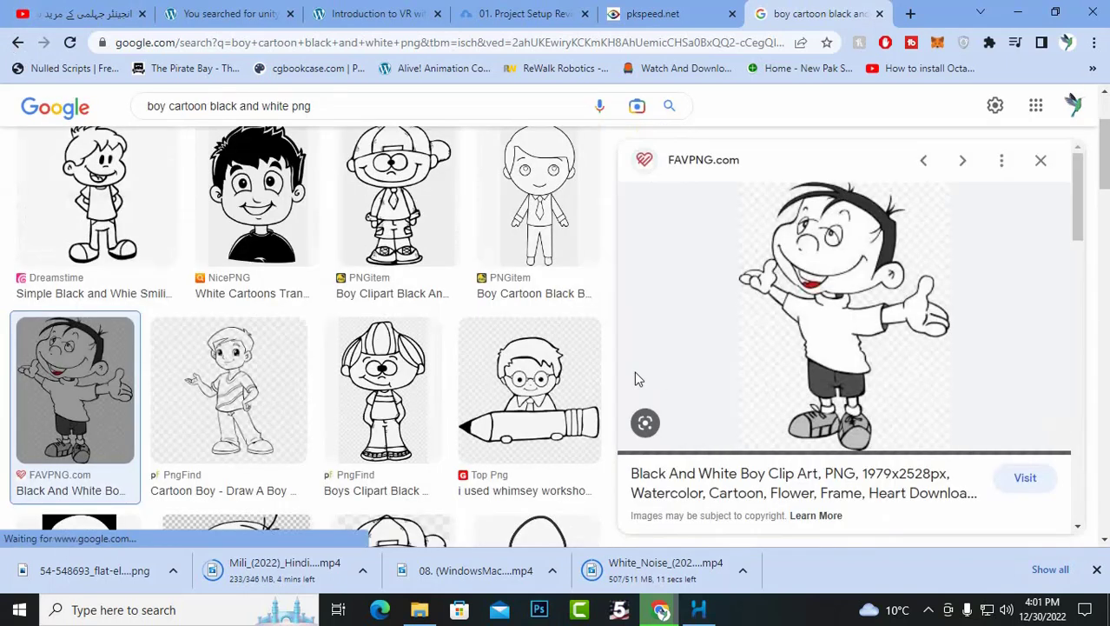
pyautogui.rightClick(859, 265)
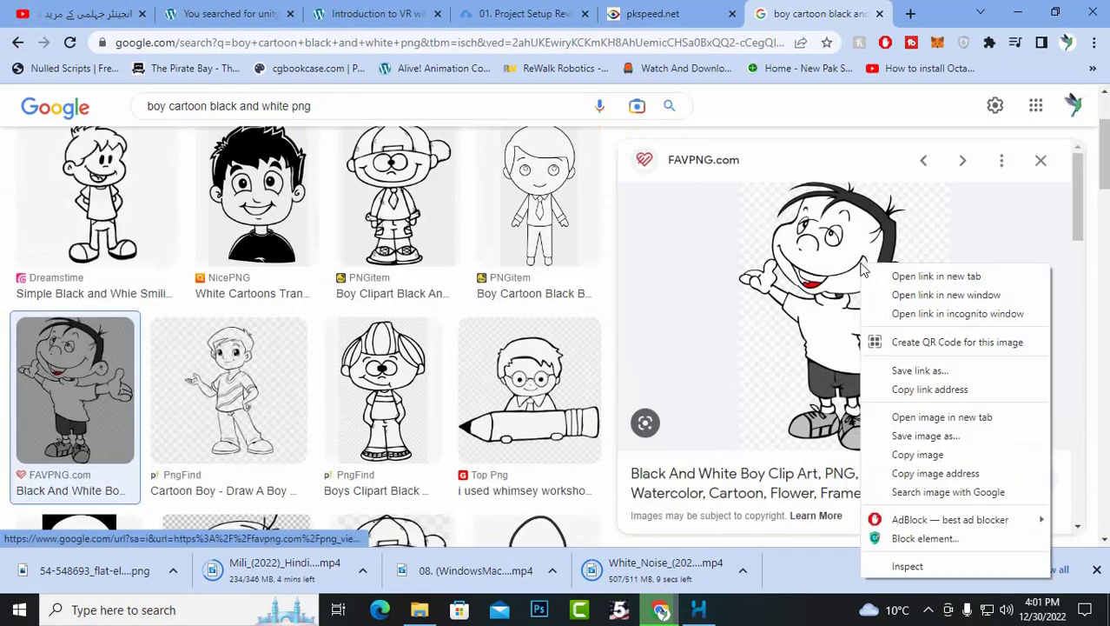
pyautogui.click(886, 439)
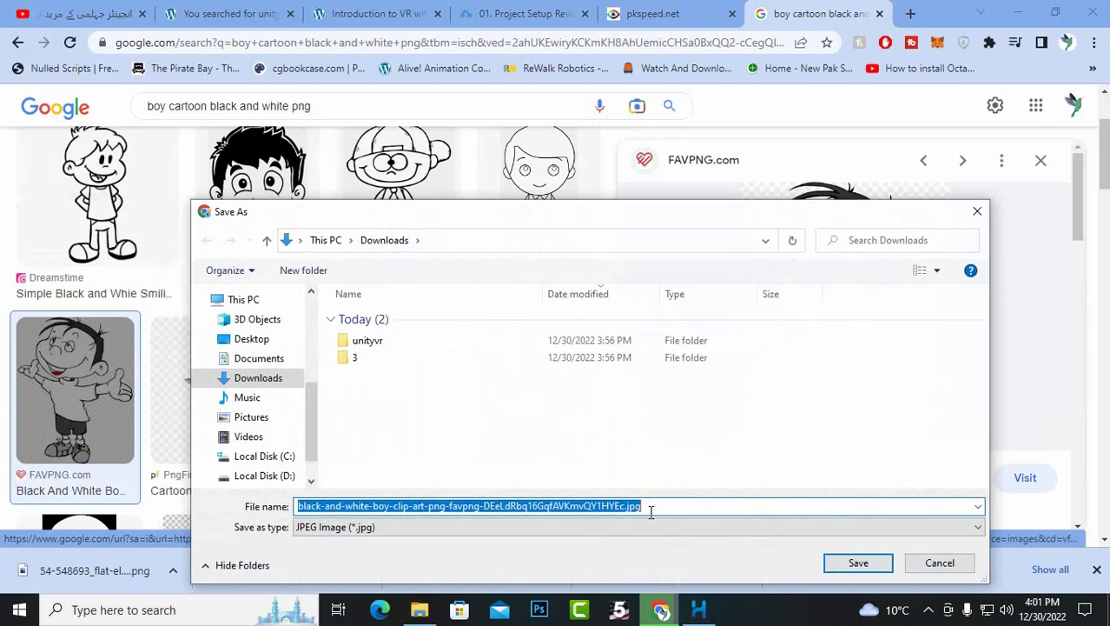
pyautogui.write('bl')
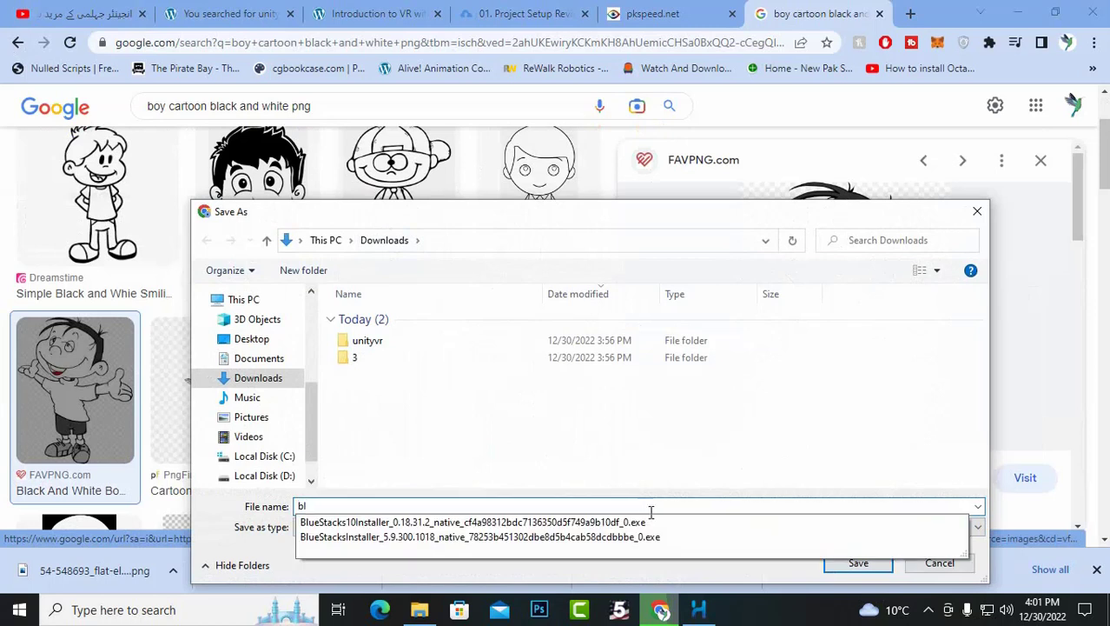
pyautogui.write('oy')
pyautogui.press('Return')
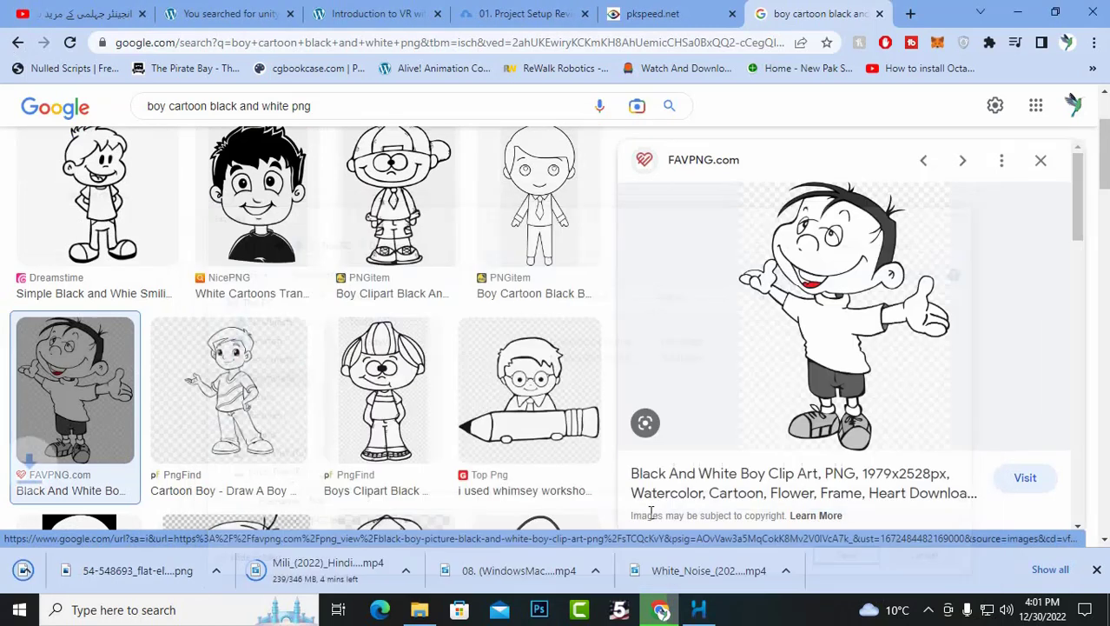
# Step: Switch to Toon Boom Harmony and import boy.jpg from Downloads as a Black and White vector drawing on a new single layer named boy
pyautogui.click(698, 609)
pyautogui.scroll(-1, 245, 257)
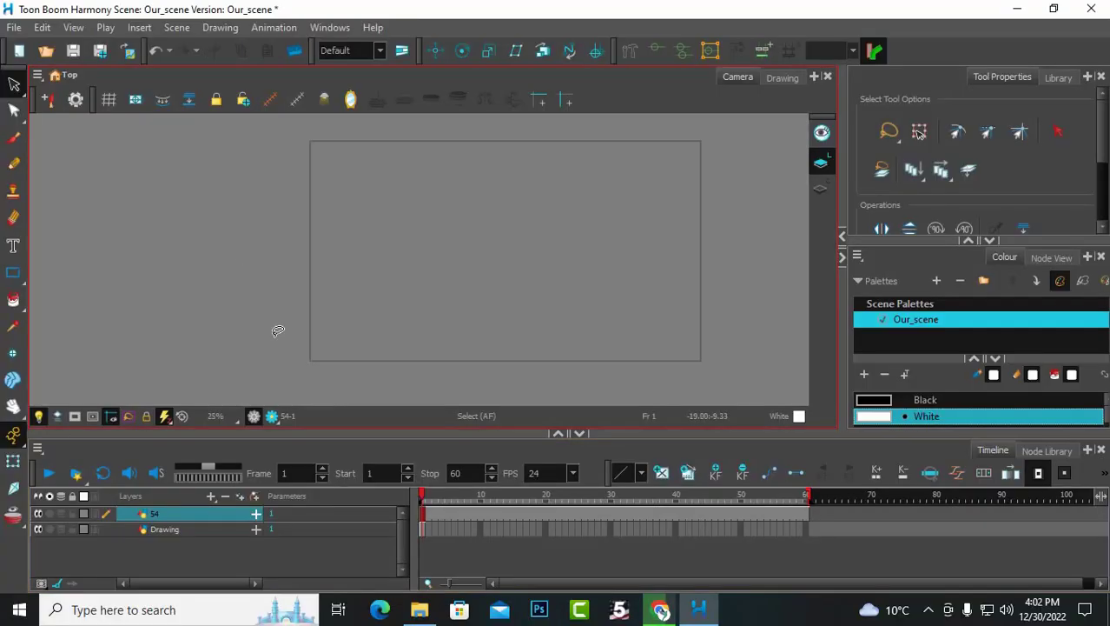
pyautogui.scroll(-1, 274, 329)
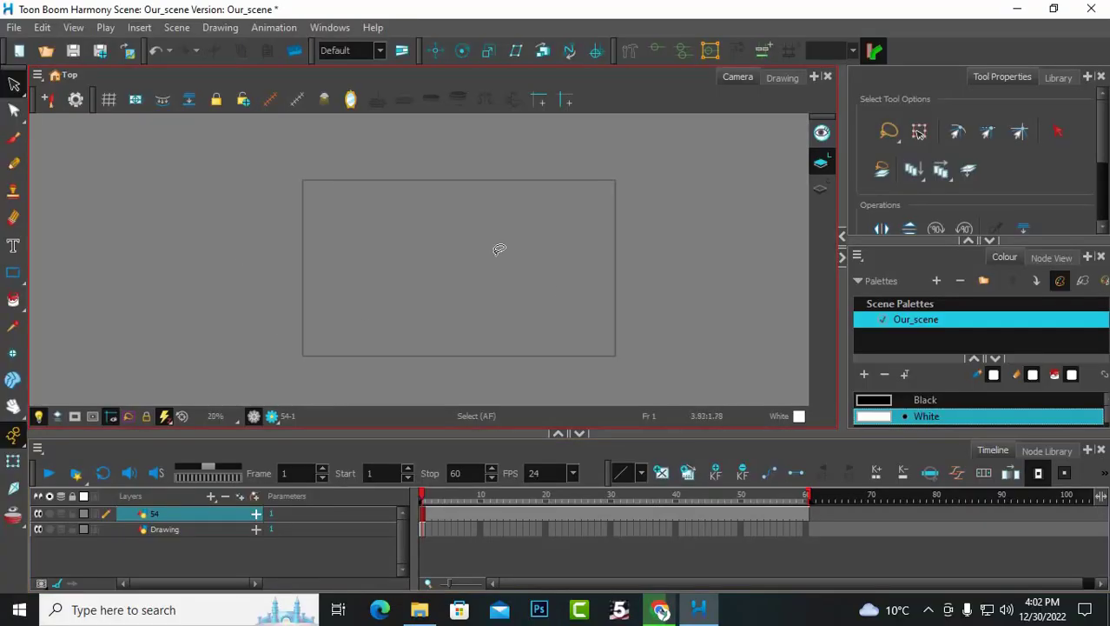
pyautogui.click(14, 27)
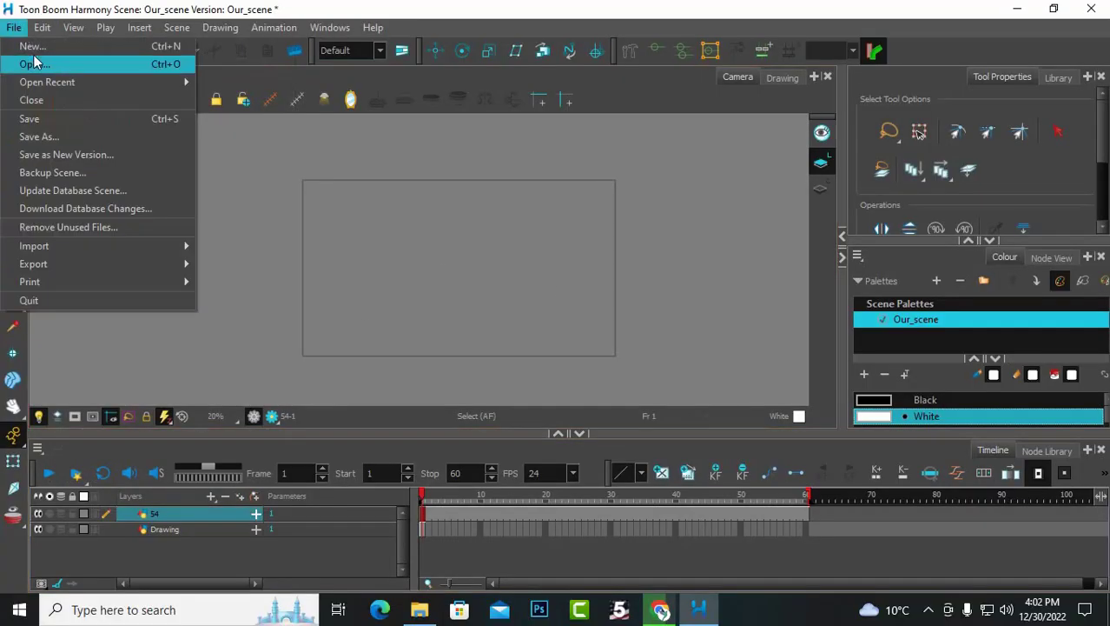
pyautogui.moveTo(113, 246)
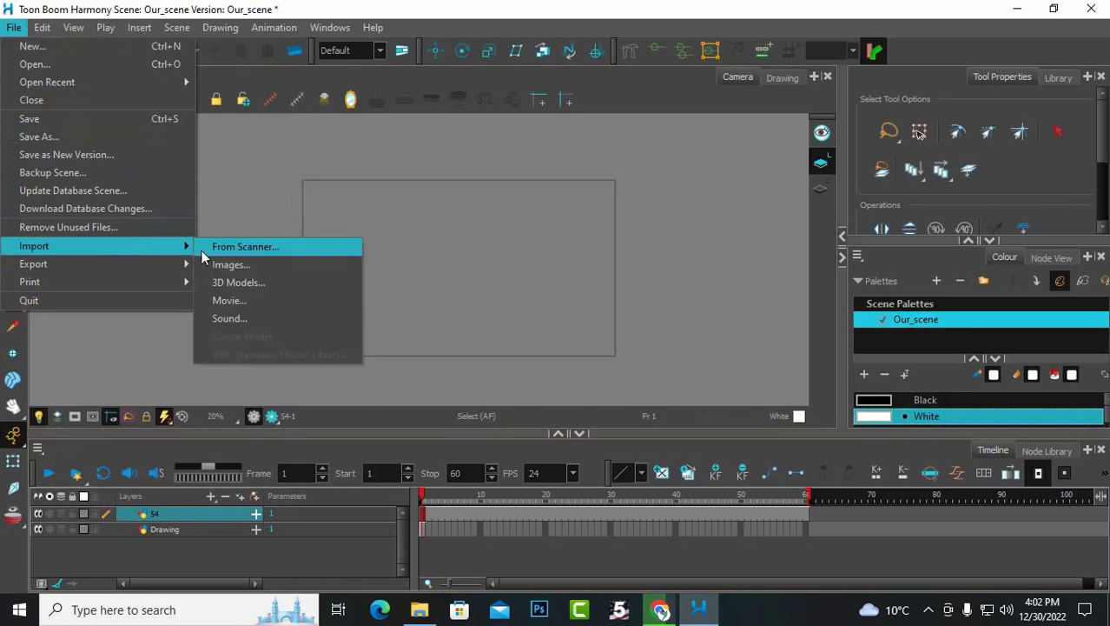
pyautogui.click(278, 264)
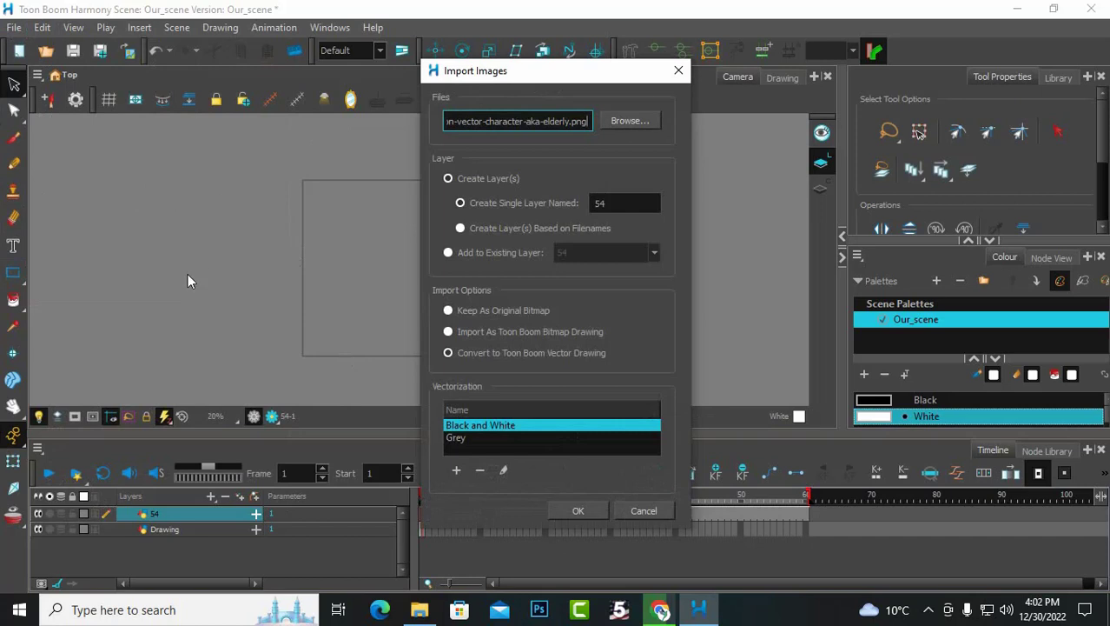
pyautogui.click(630, 121)
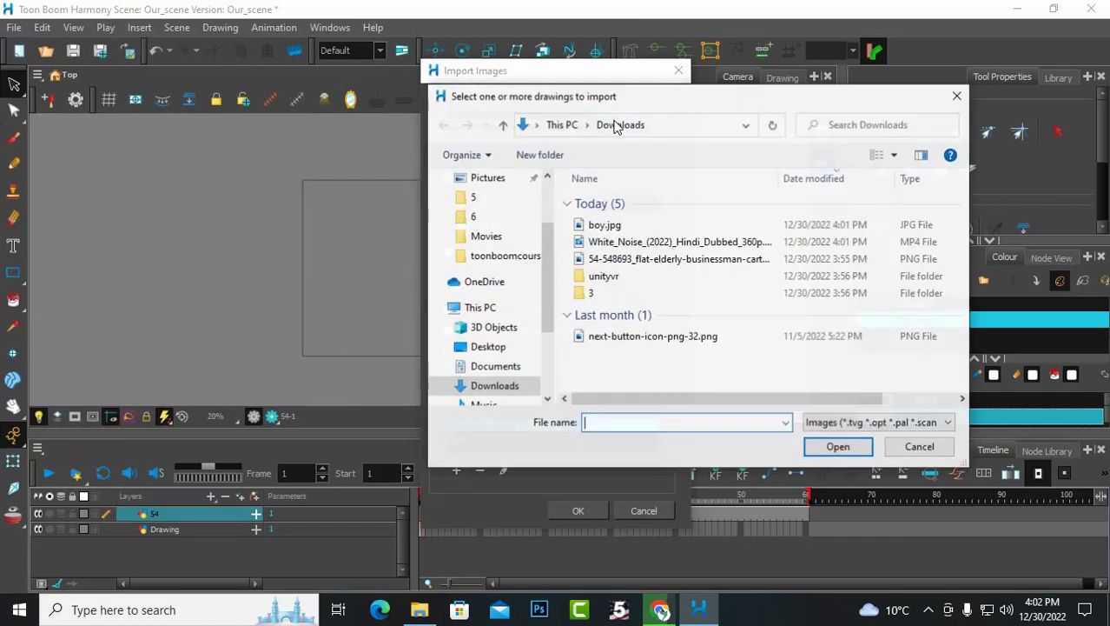
pyautogui.doubleClick(611, 228)
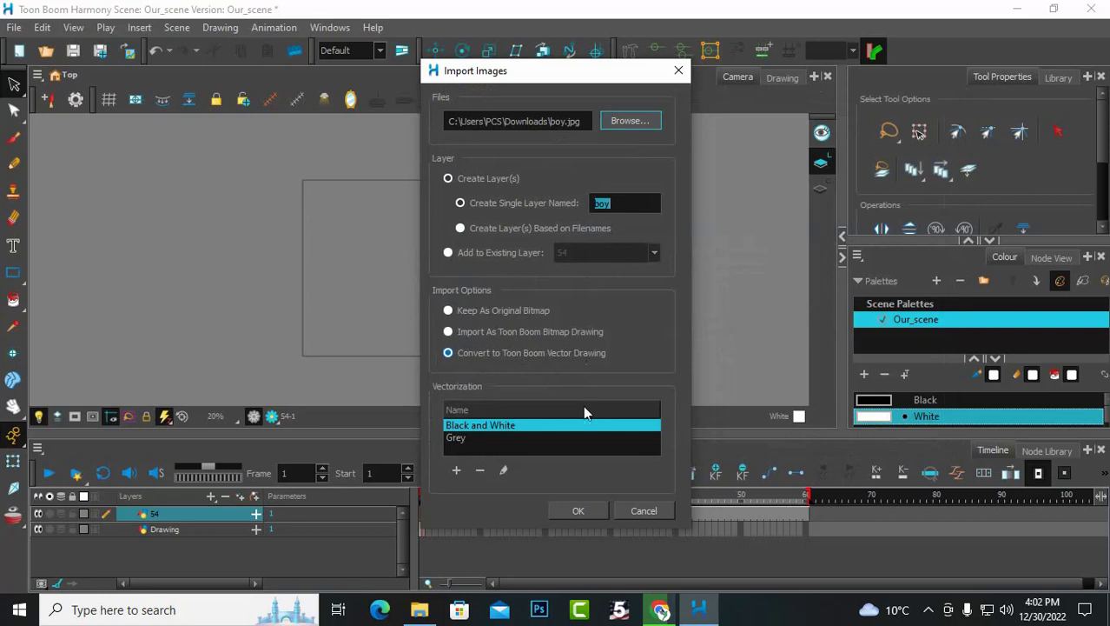
pyautogui.click(576, 512)
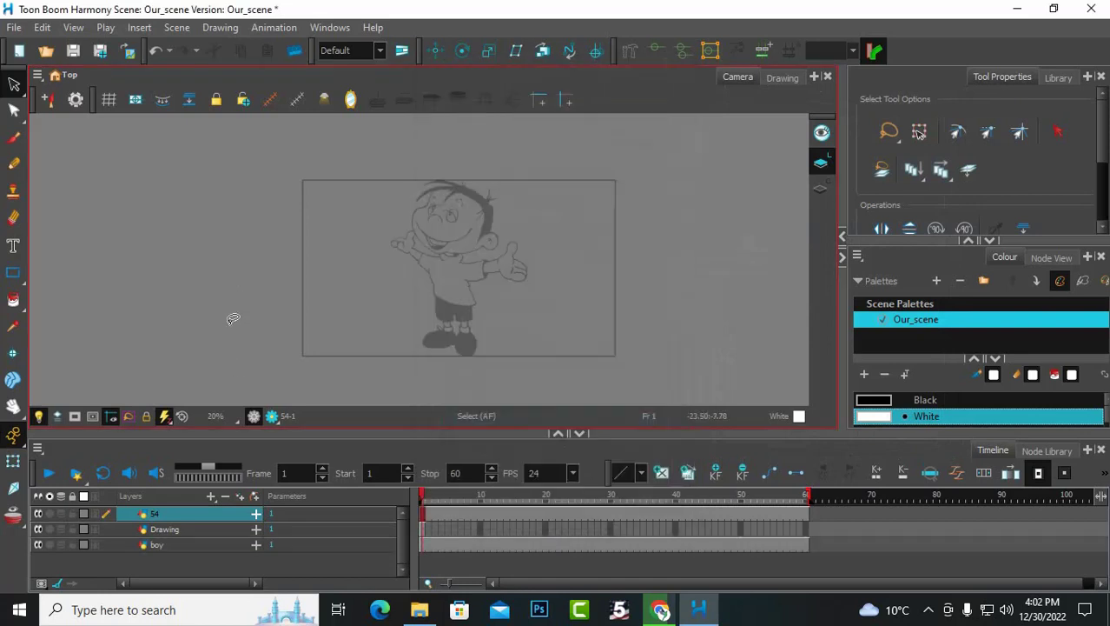
# Step: Inspect the imported boy artwork in the camera view and make the boy layer active
pyautogui.scroll(1, 439, 230)
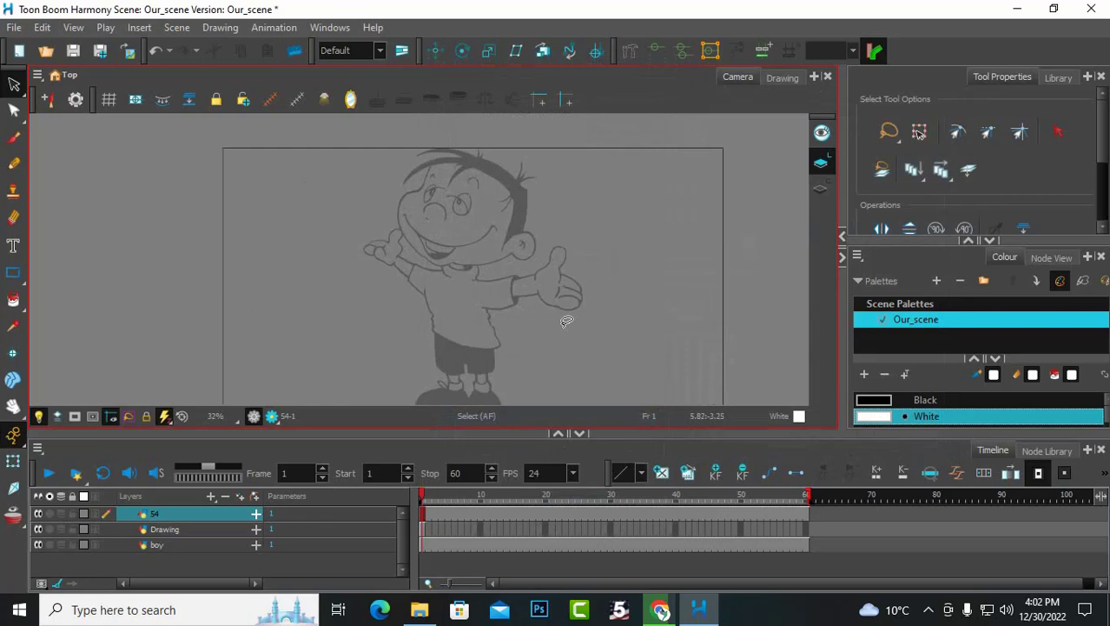
pyautogui.scroll(1, 522, 300)
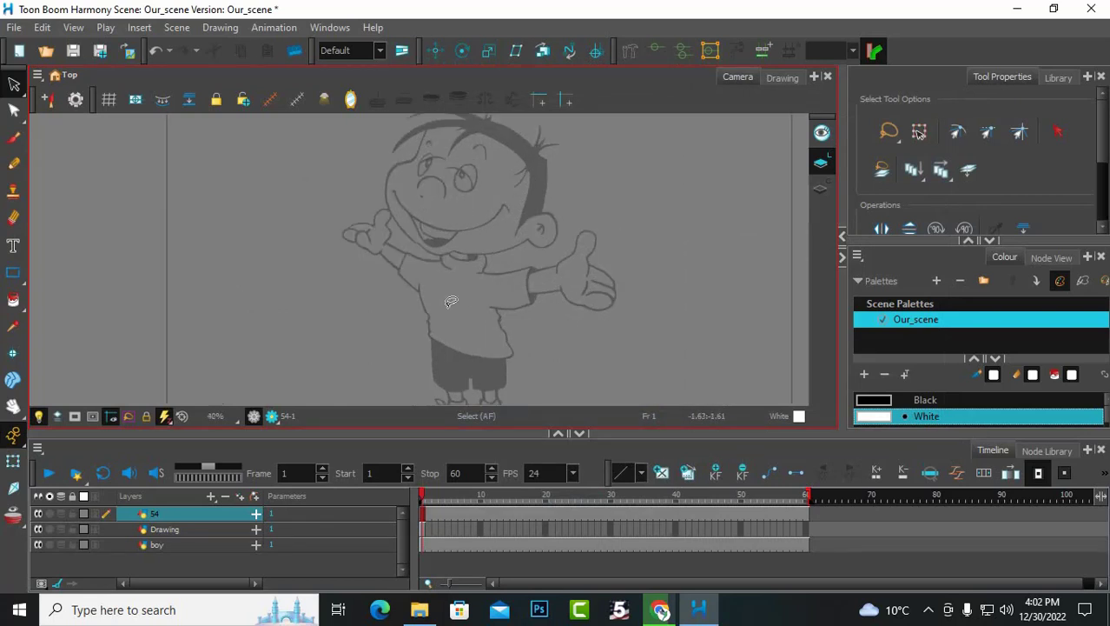
pyautogui.scroll(1, 452, 295)
pyautogui.scroll(-1, 452, 269)
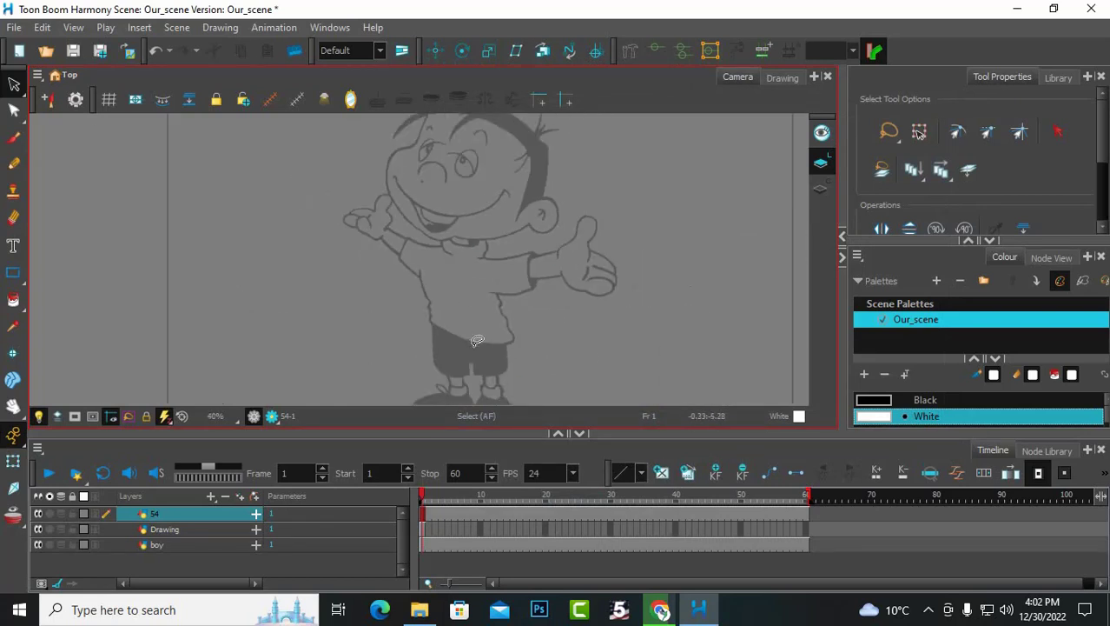
pyautogui.moveTo(477, 340)
pyautogui.mouseDown()
pyautogui.moveTo(413, 287)
pyautogui.moveTo(538, 335)
pyautogui.mouseUp()
pyautogui.moveTo(510, 157)
pyautogui.mouseDown()
pyautogui.moveTo(571, 228)
pyautogui.moveTo(267, 174)
pyautogui.moveTo(481, 252)
pyautogui.mouseUp()
pyautogui.click(176, 571)
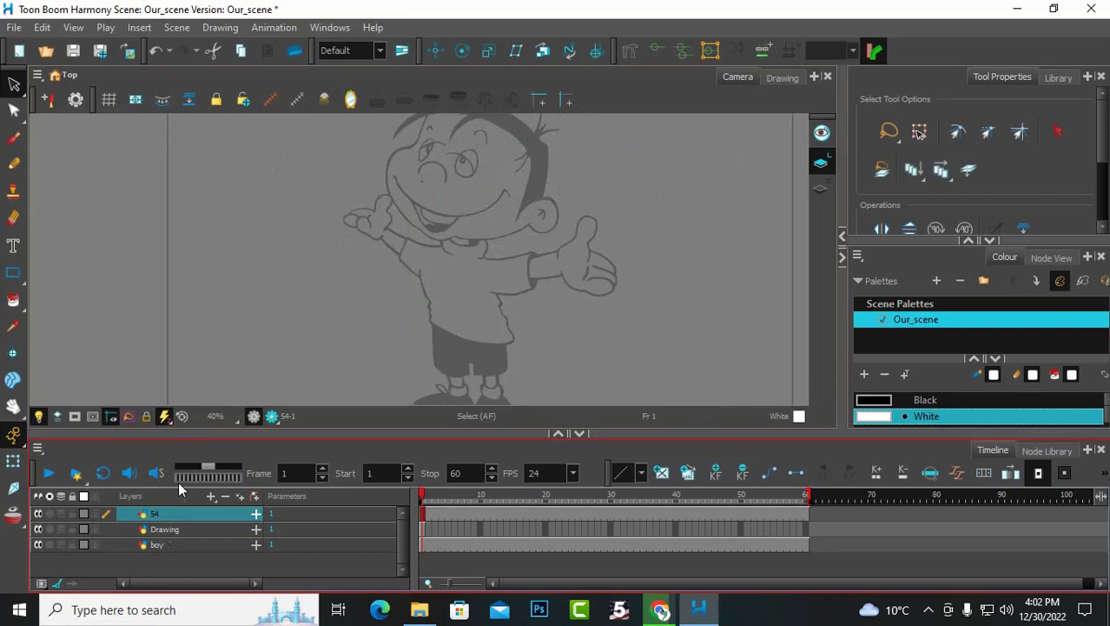
pyautogui.click(188, 543)
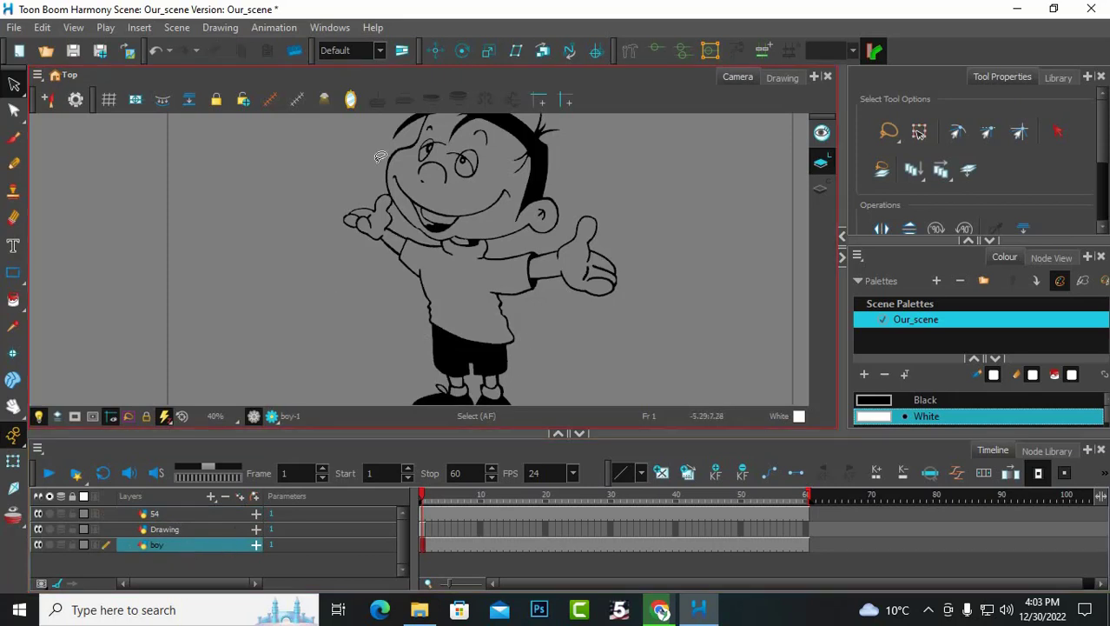
# Step: Compare the display of the artwork with the Drawing and 54 layers active, ending on the boy layer
pyautogui.click(187, 529)
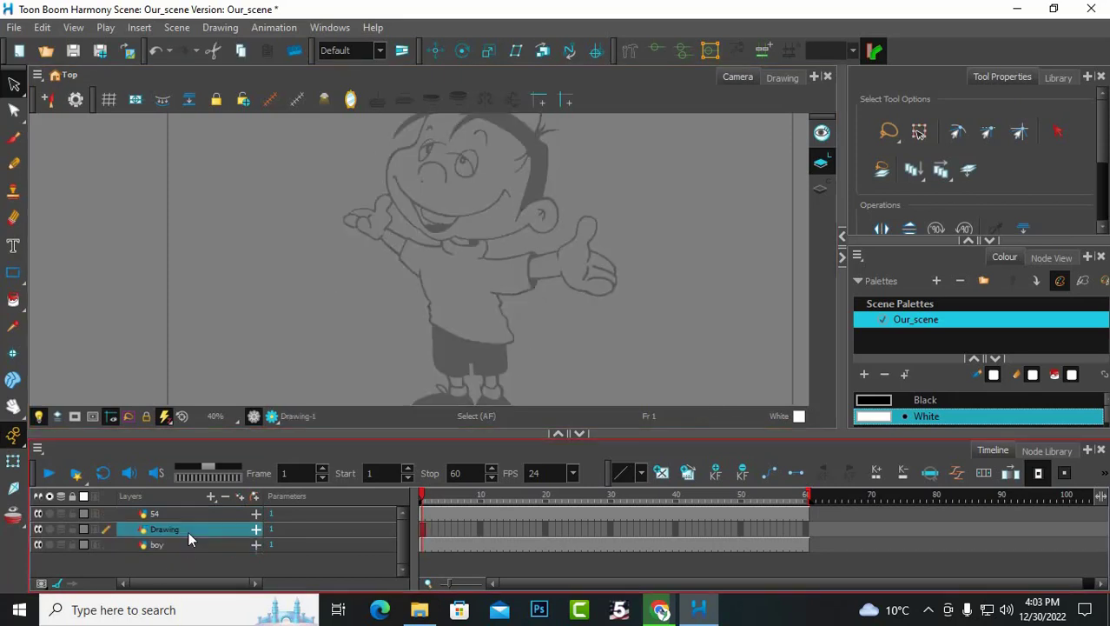
pyautogui.click(189, 514)
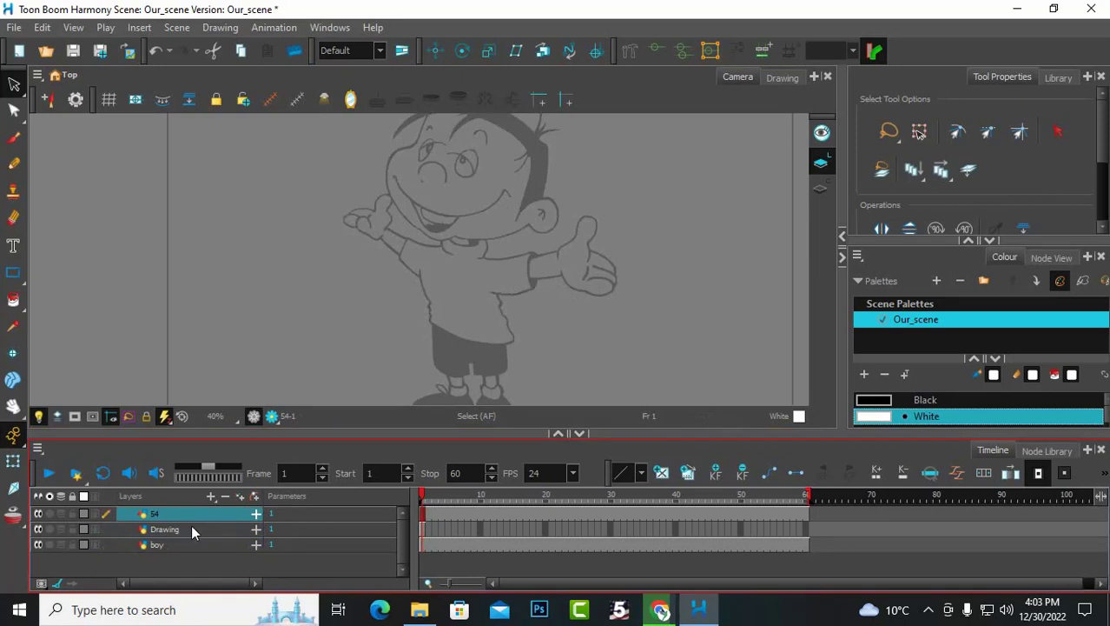
pyautogui.click(191, 527)
pyautogui.click(185, 545)
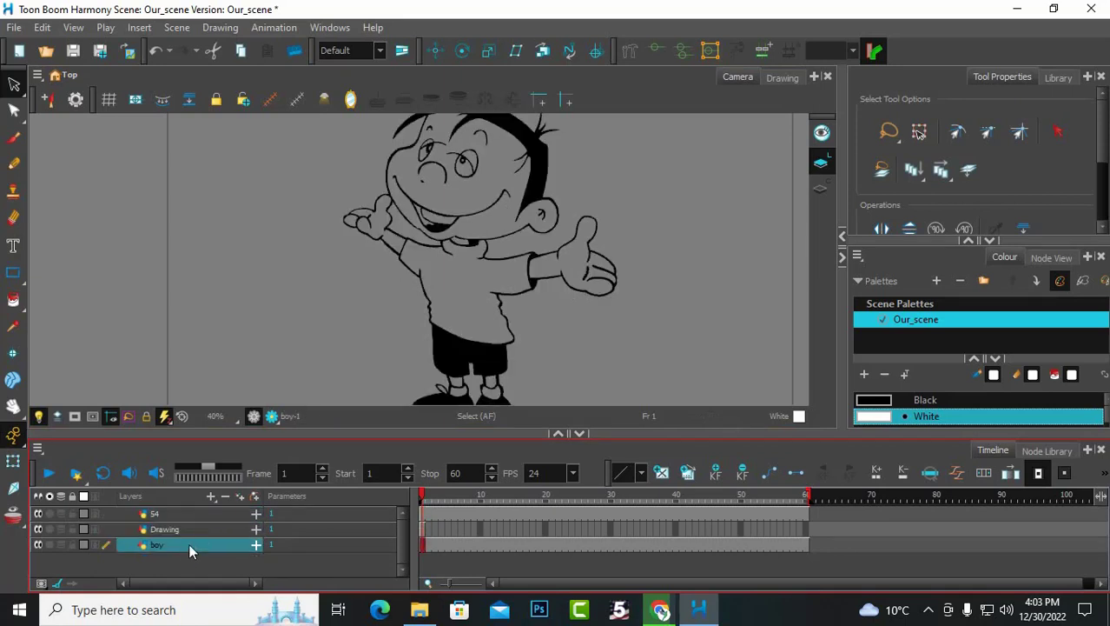
# Step: Delete the 54 and Drawing layers from the timeline and make the boy layer active
pyautogui.click(204, 524)
pyautogui.click(205, 516)
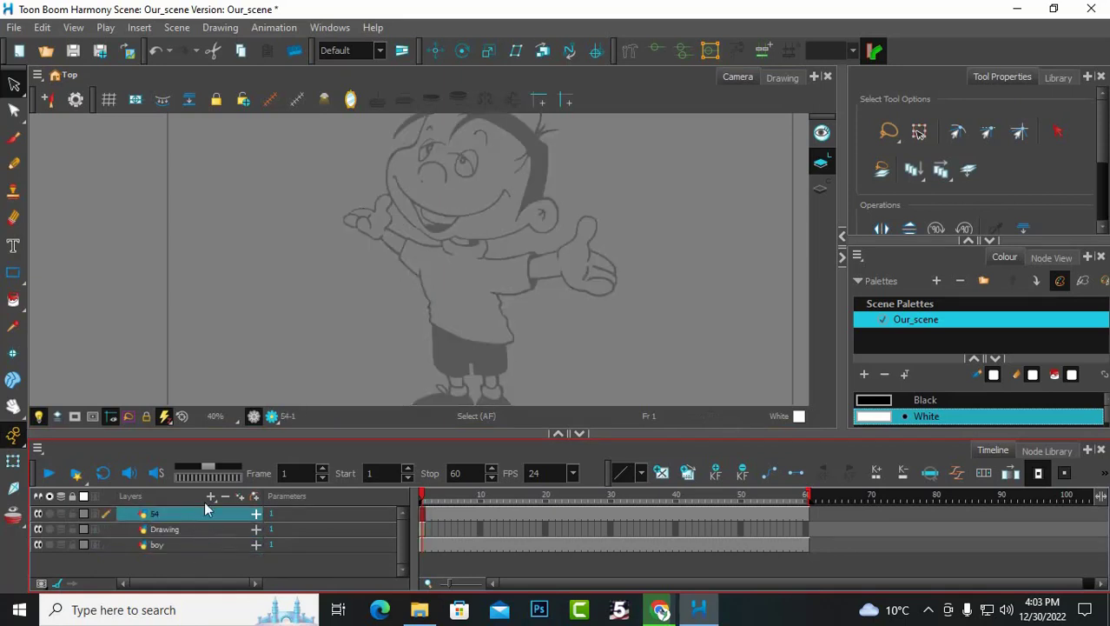
pyautogui.moveTo(558, 130)
pyautogui.mouseDown()
pyautogui.moveTo(558, 178)
pyautogui.moveTo(491, 169)
pyautogui.moveTo(490, 187)
pyautogui.mouseUp()
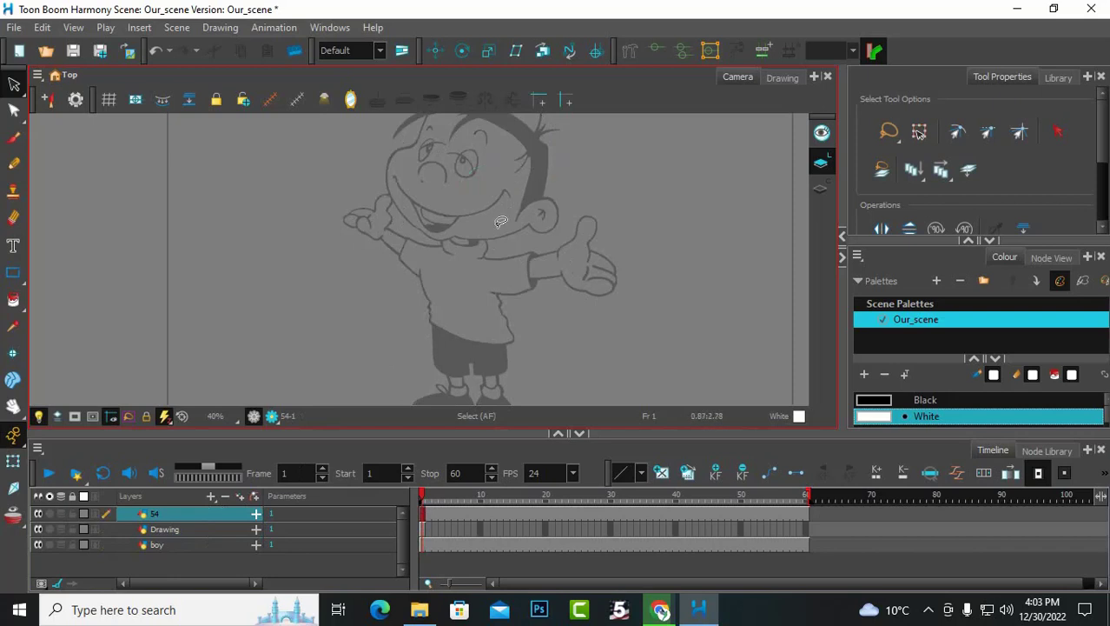
pyautogui.click(200, 526)
pyautogui.click(191, 515)
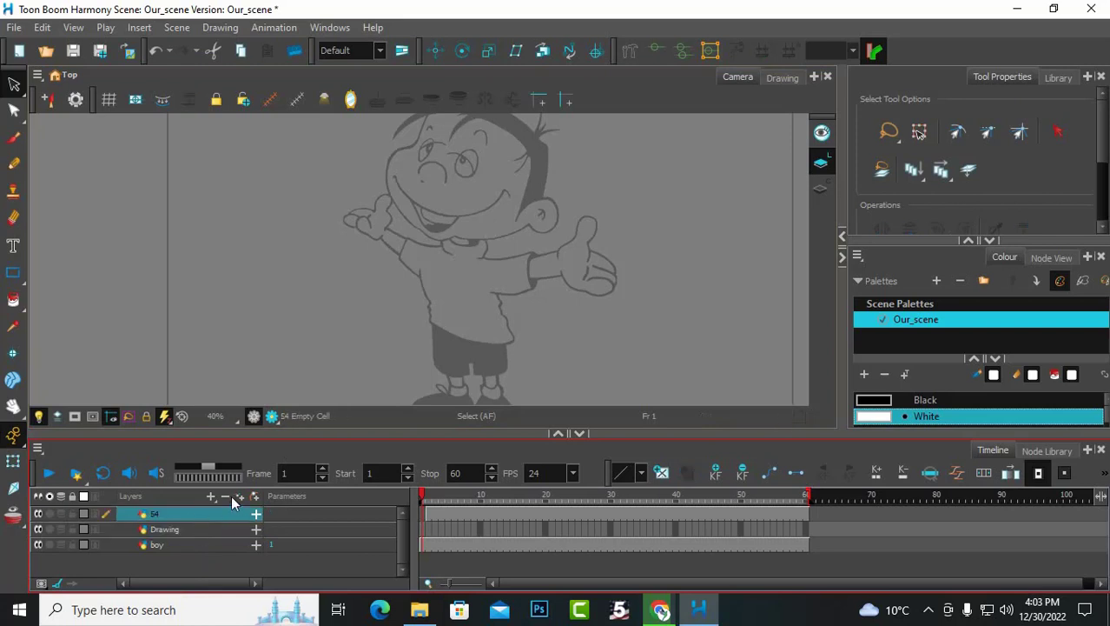
pyautogui.click(228, 495)
pyautogui.click(190, 511)
pyautogui.click(228, 496)
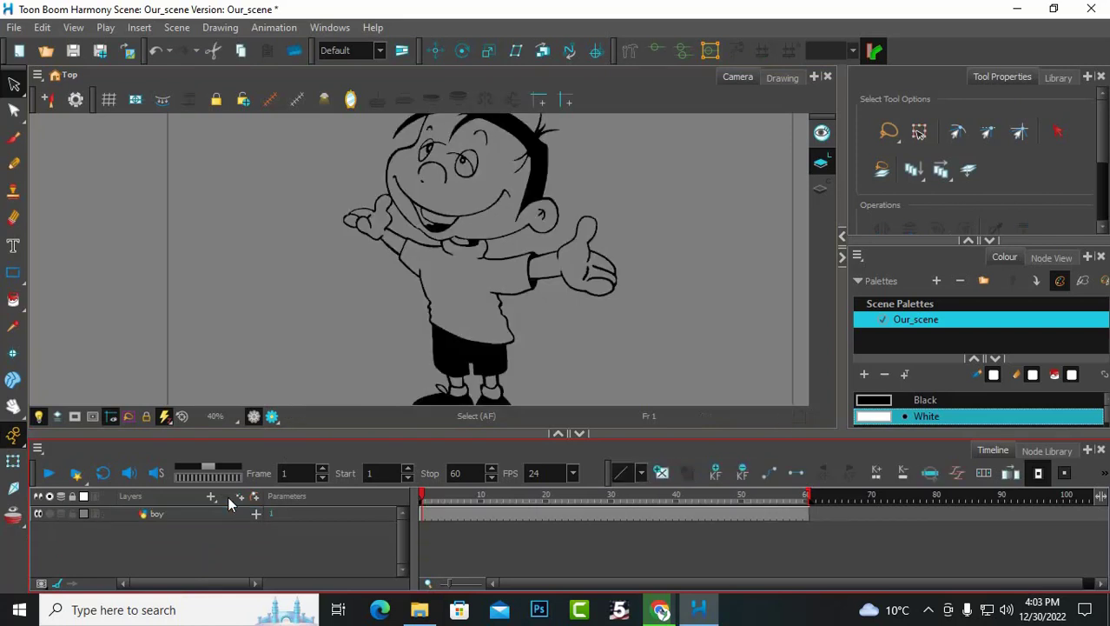
pyautogui.click(184, 515)
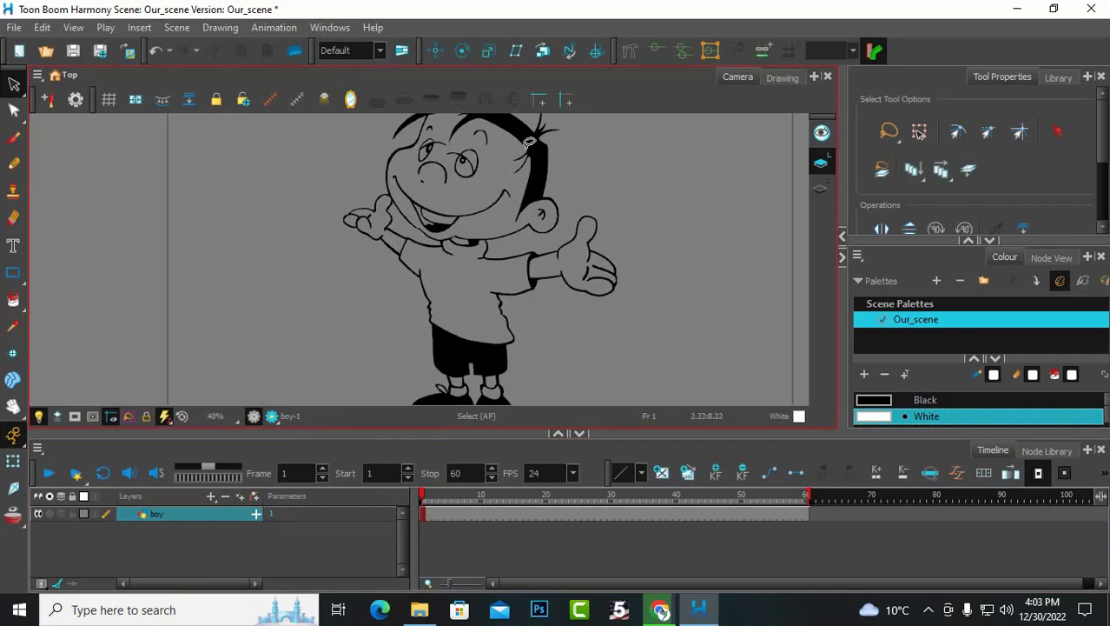
# Step: Examine the boy artwork up close and as a whole, checking both the Drawing and Camera views
pyautogui.scroll(3, 531, 137)
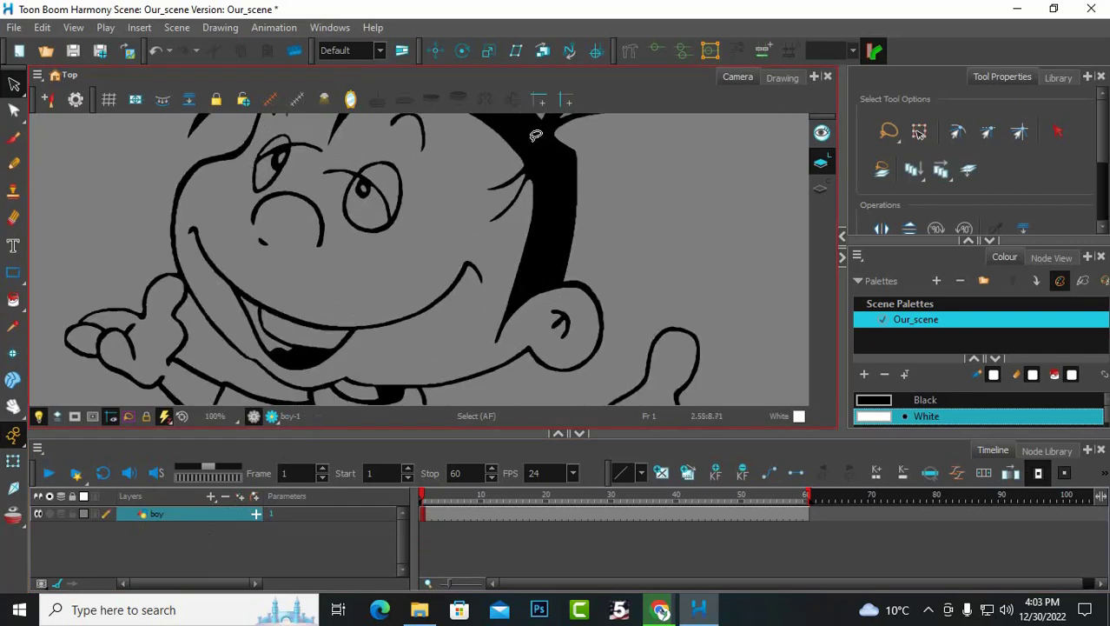
pyautogui.scroll(-4, 532, 139)
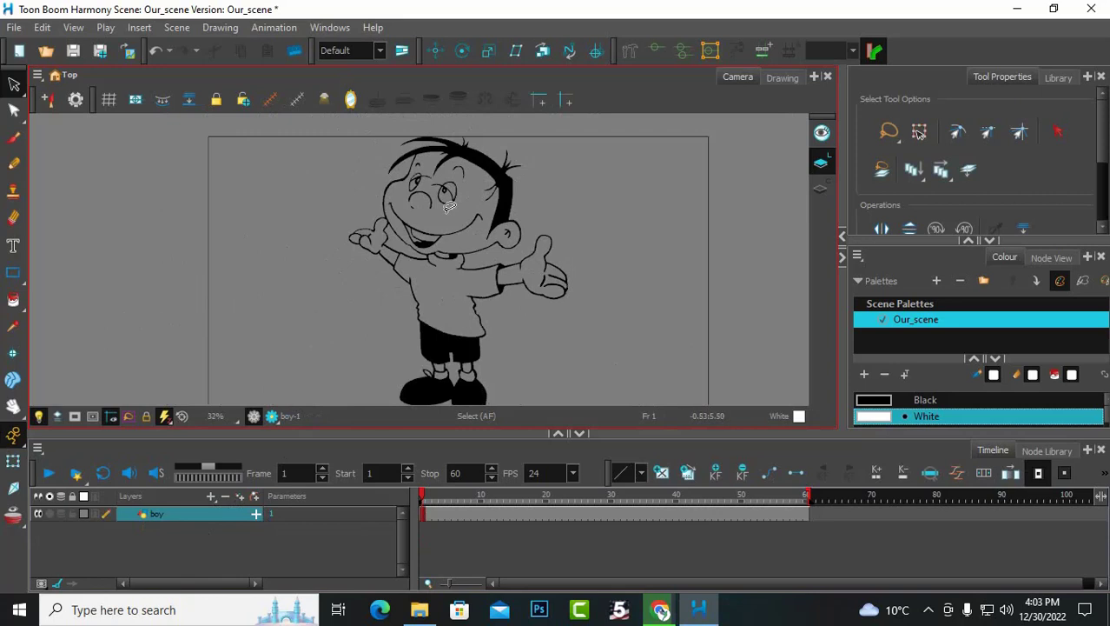
pyautogui.scroll(-1, 408, 219)
pyautogui.scroll(3, 469, 312)
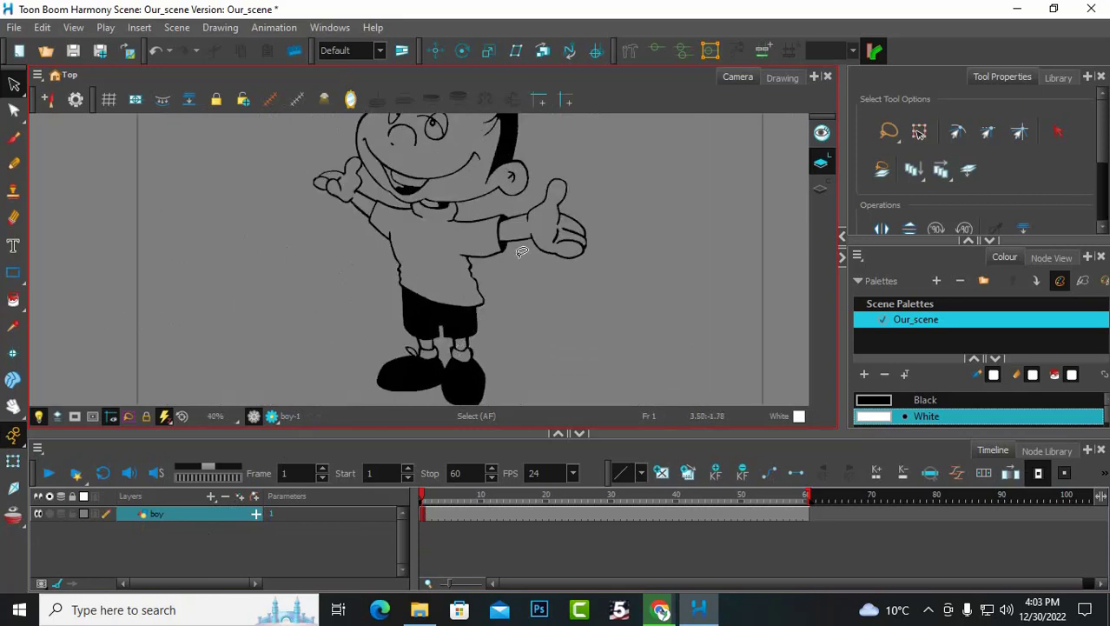
pyautogui.click(782, 77)
pyautogui.click(738, 78)
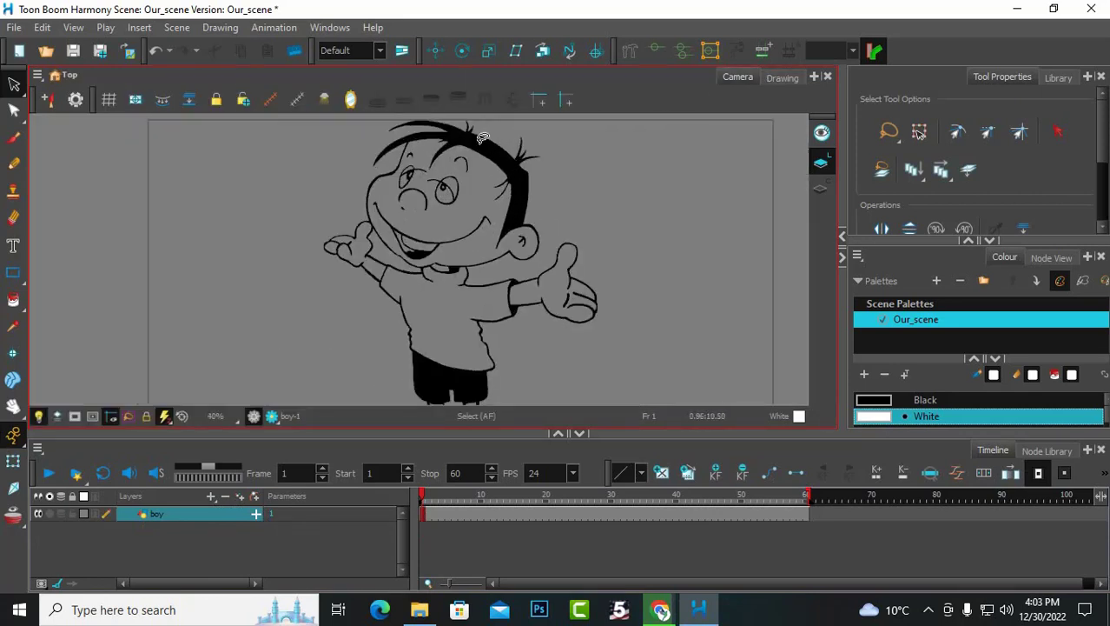
# Step: Select separate pieces of the boy's hair in turn to examine how the vector artwork is divided
pyautogui.click(489, 137)
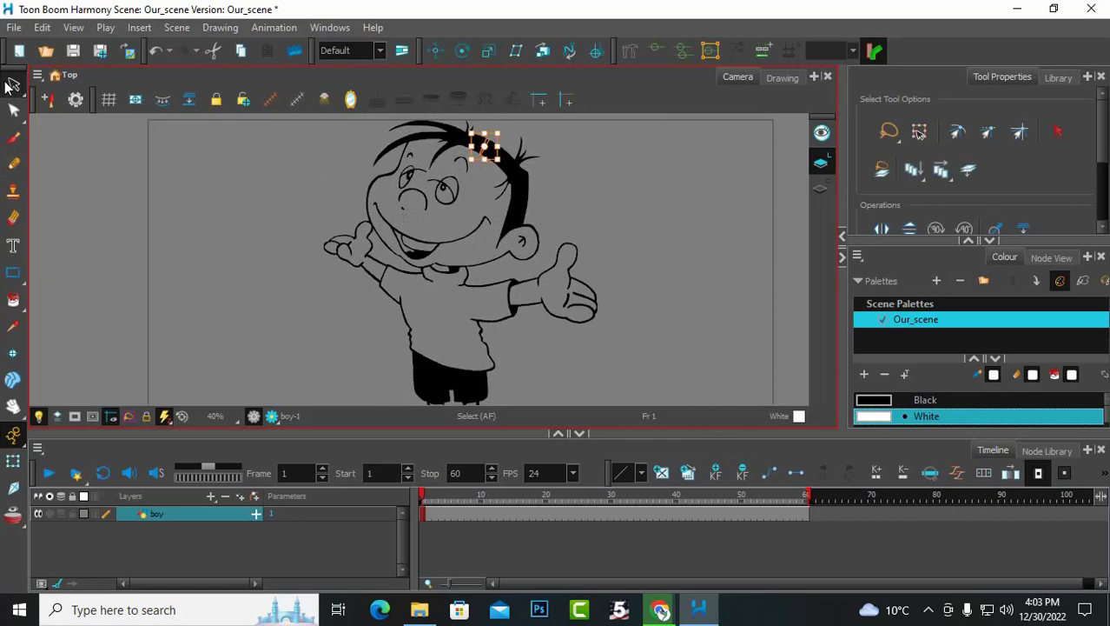
pyautogui.scroll(5, 520, 137)
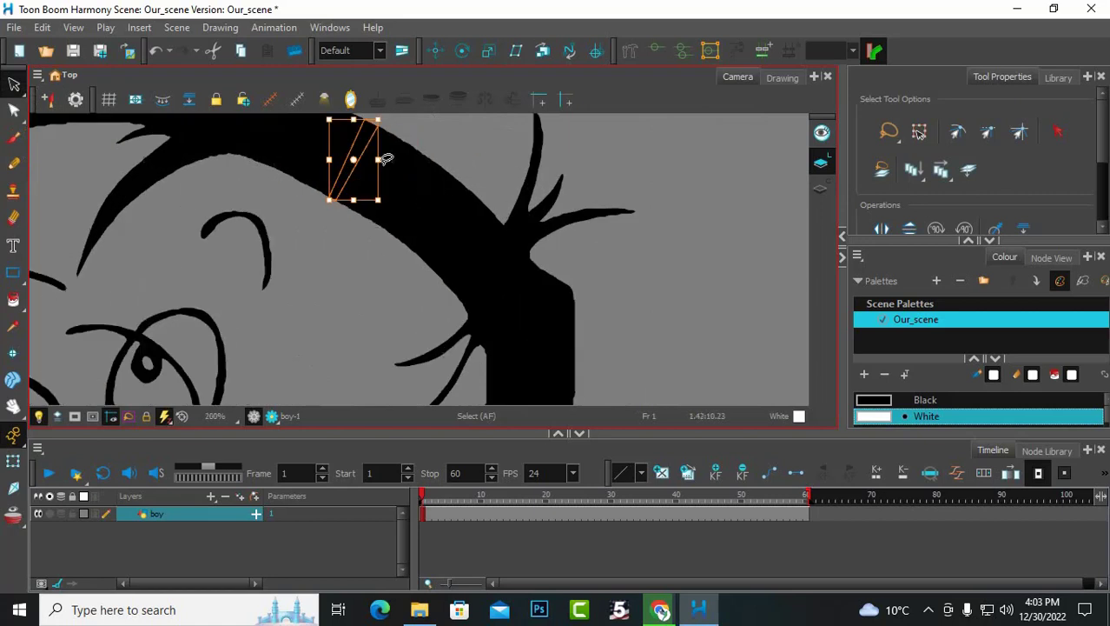
pyautogui.moveTo(385, 159)
pyautogui.mouseDown()
pyautogui.moveTo(429, 194)
pyautogui.moveTo(310, 149)
pyautogui.moveTo(226, 143)
pyautogui.moveTo(190, 156)
pyautogui.mouseUp()
pyautogui.click(167, 167)
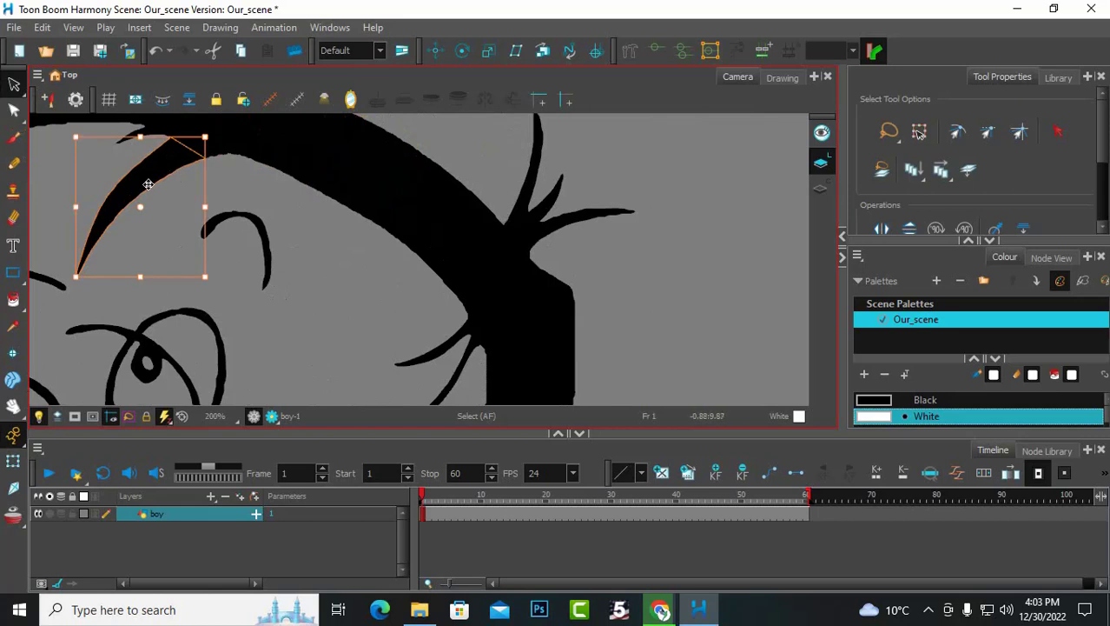
pyautogui.scroll(-2, 271, 164)
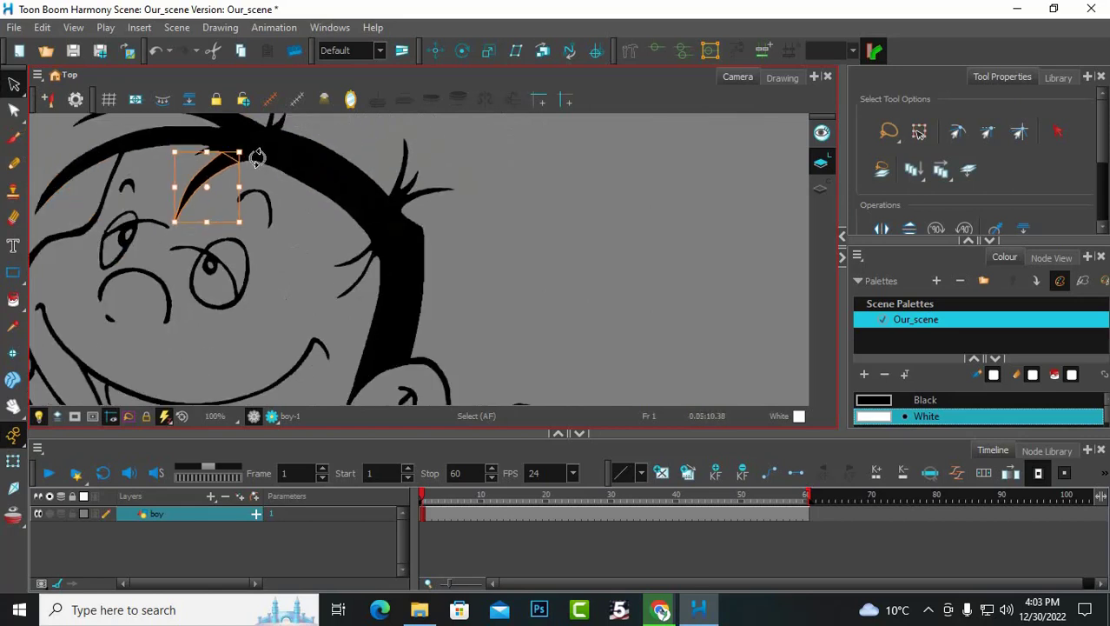
pyautogui.click(284, 151)
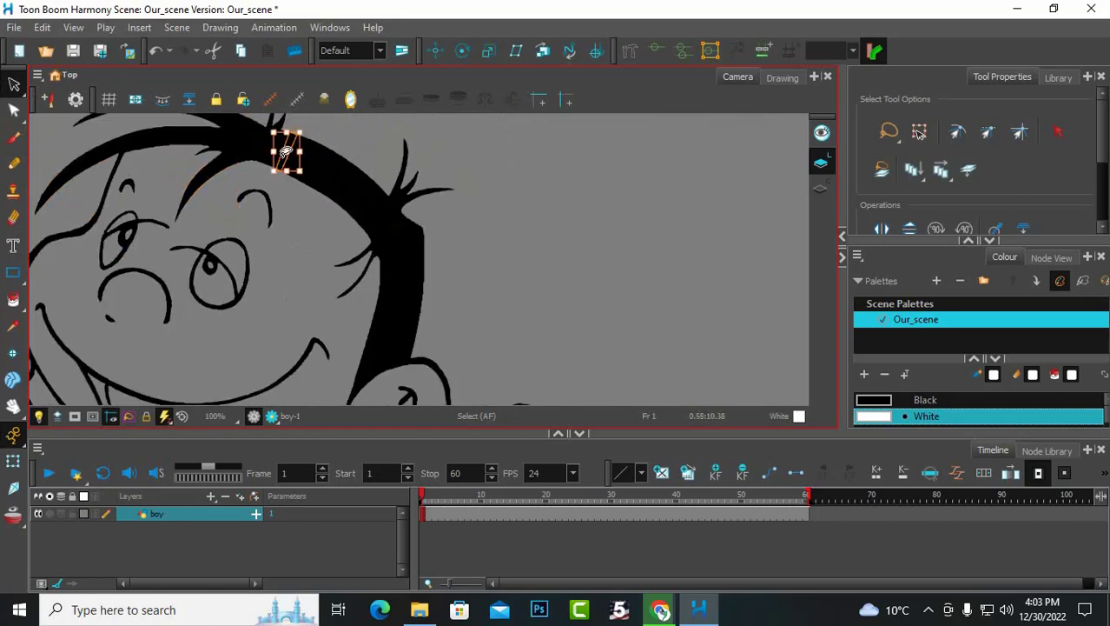
pyautogui.click(234, 147)
pyautogui.click(187, 141)
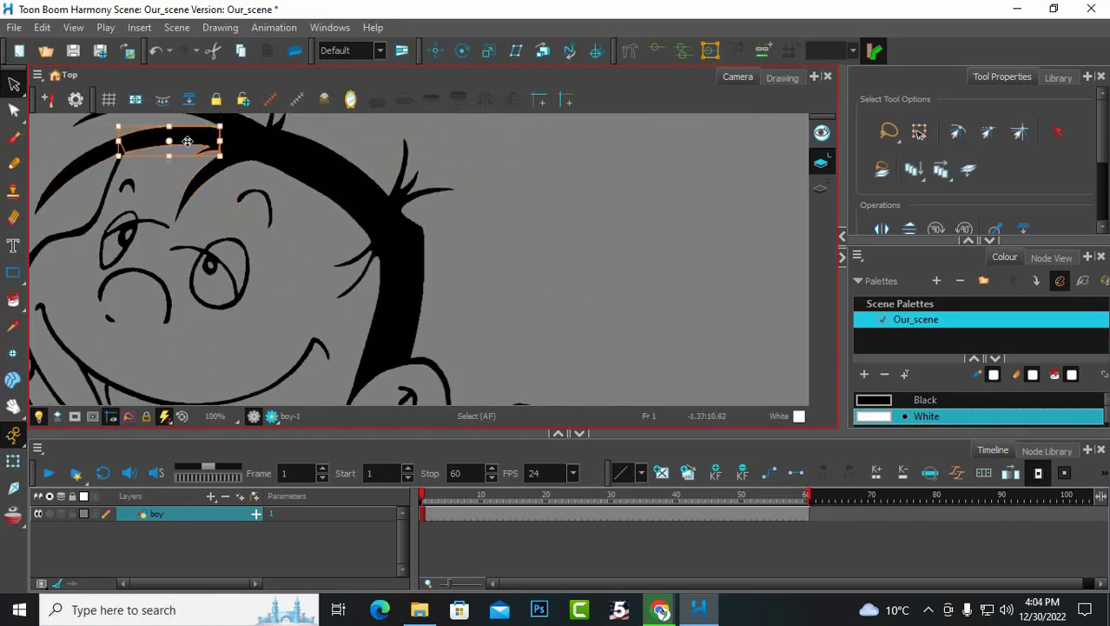
pyautogui.click(372, 202)
pyautogui.scroll(-3, 412, 209)
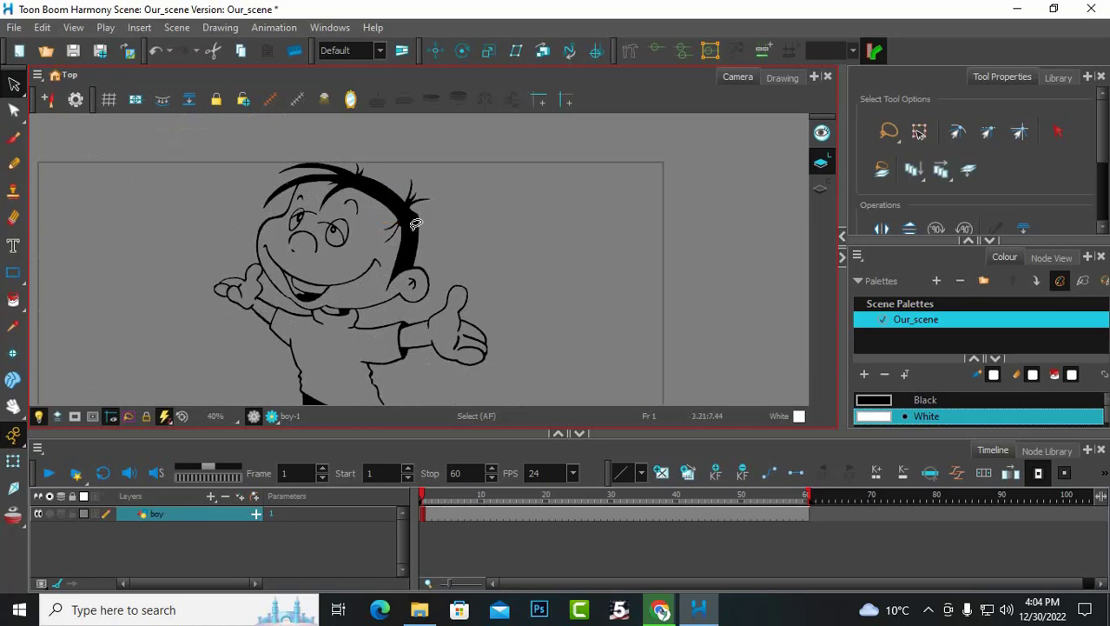
pyautogui.scroll(-2, 415, 224)
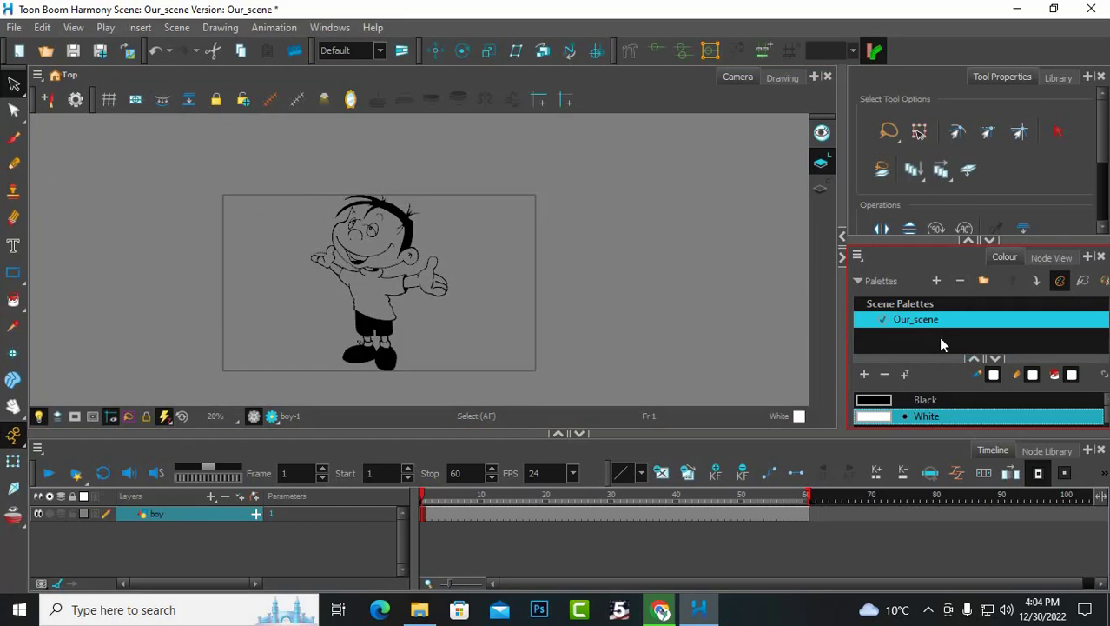
# Step: Enlarge the Colour view's swatch list and select each swatch in turn from Black through Vectorized Line
pyautogui.moveTo(926, 242); pyautogui.dragTo(934, 158)
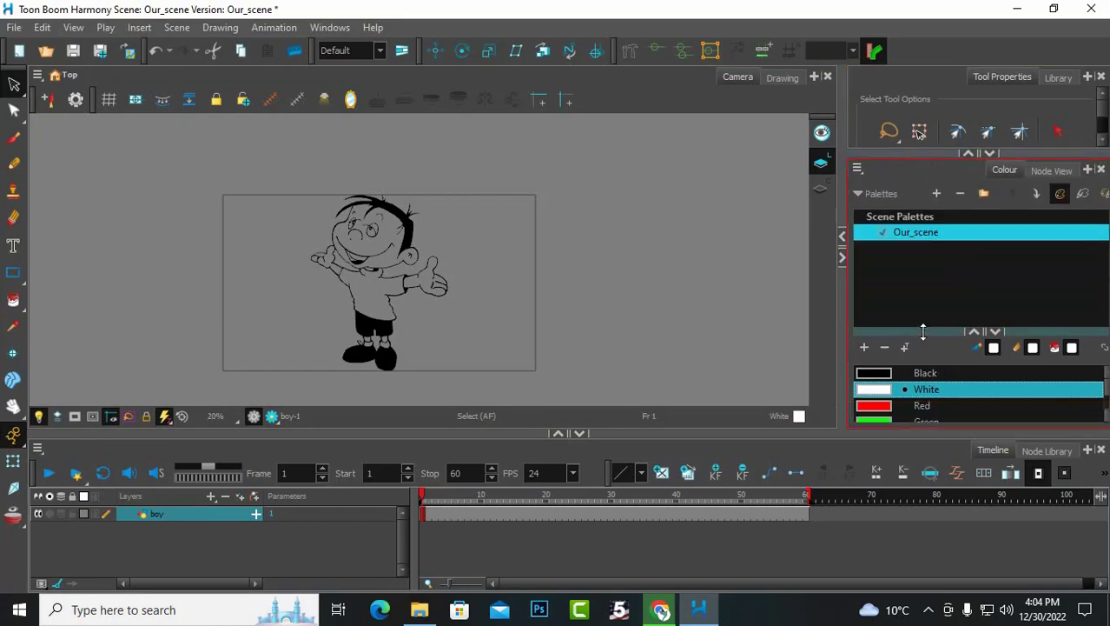
pyautogui.moveTo(923, 326); pyautogui.dragTo(924, 282)
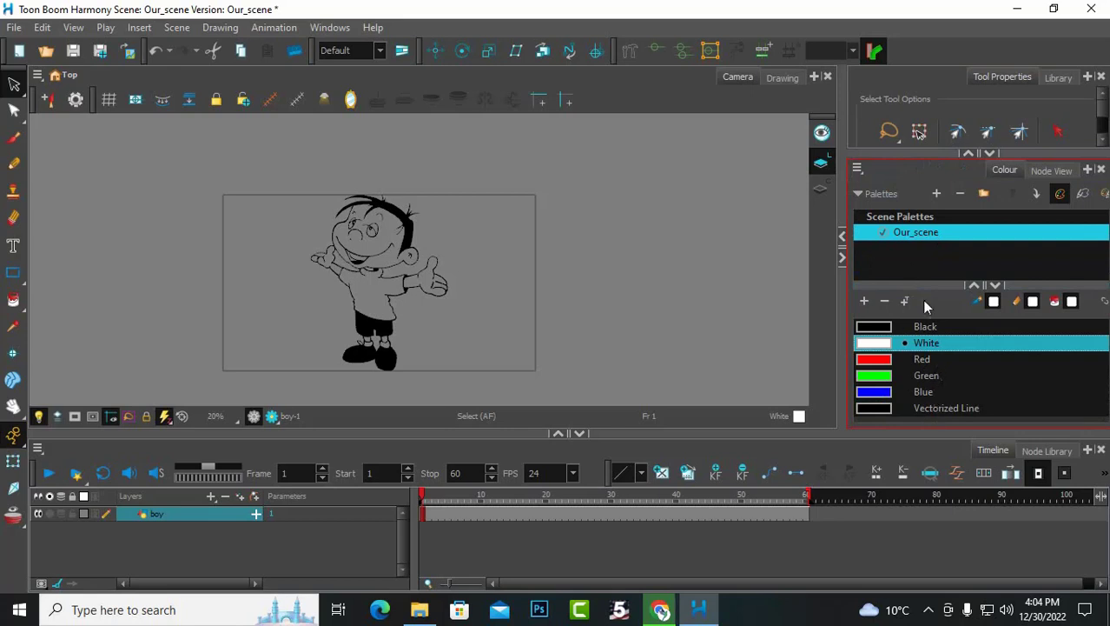
pyautogui.click(921, 327)
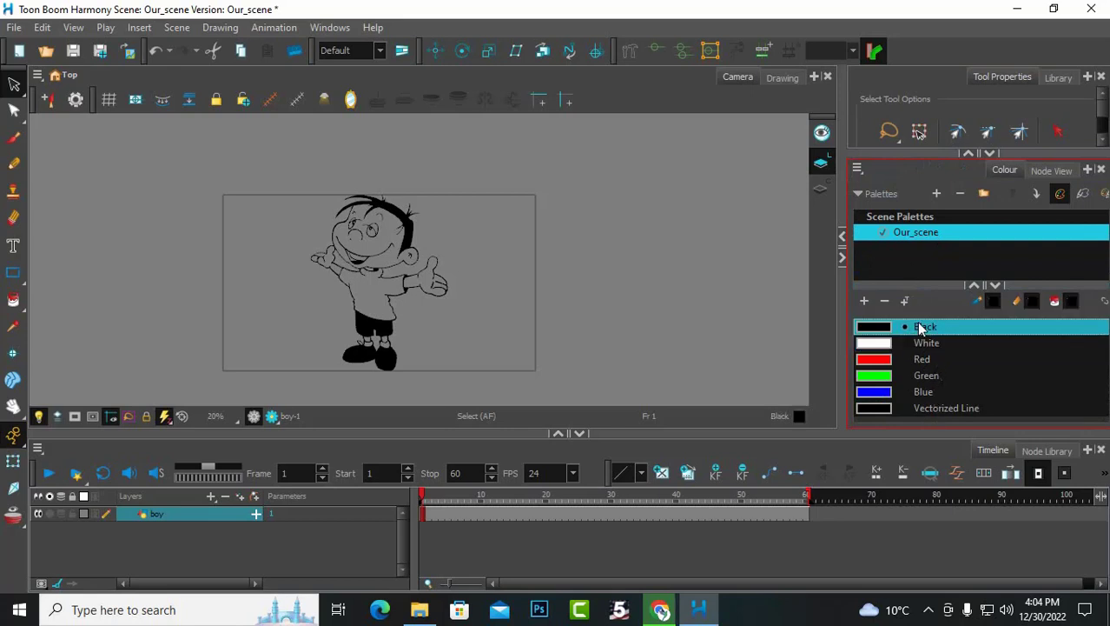
pyautogui.click(924, 344)
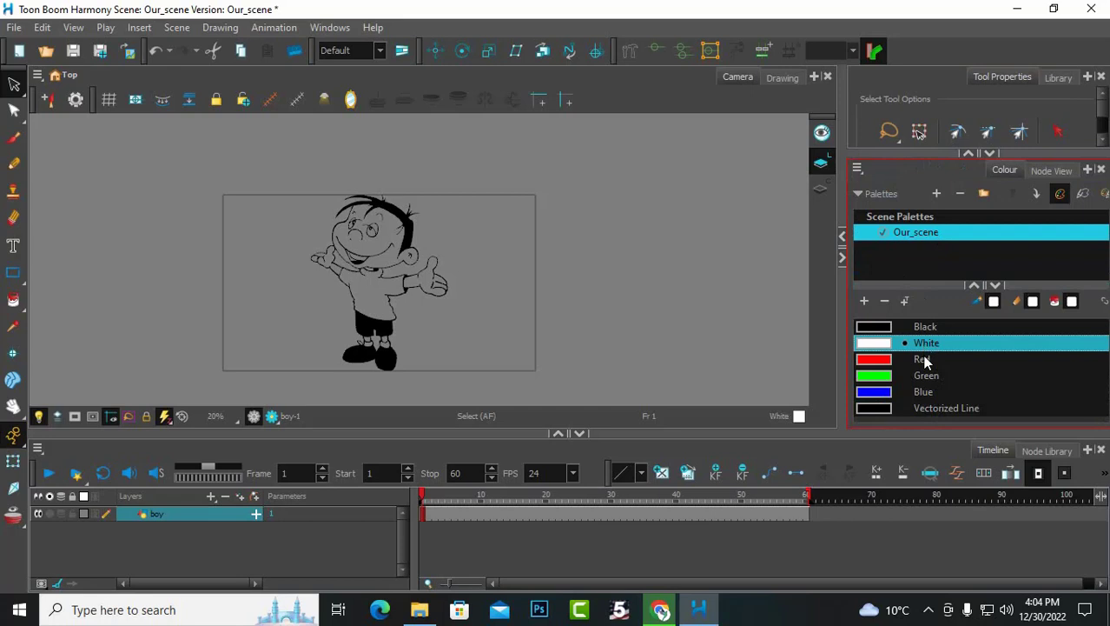
pyautogui.click(923, 360)
pyautogui.click(925, 376)
pyautogui.click(922, 392)
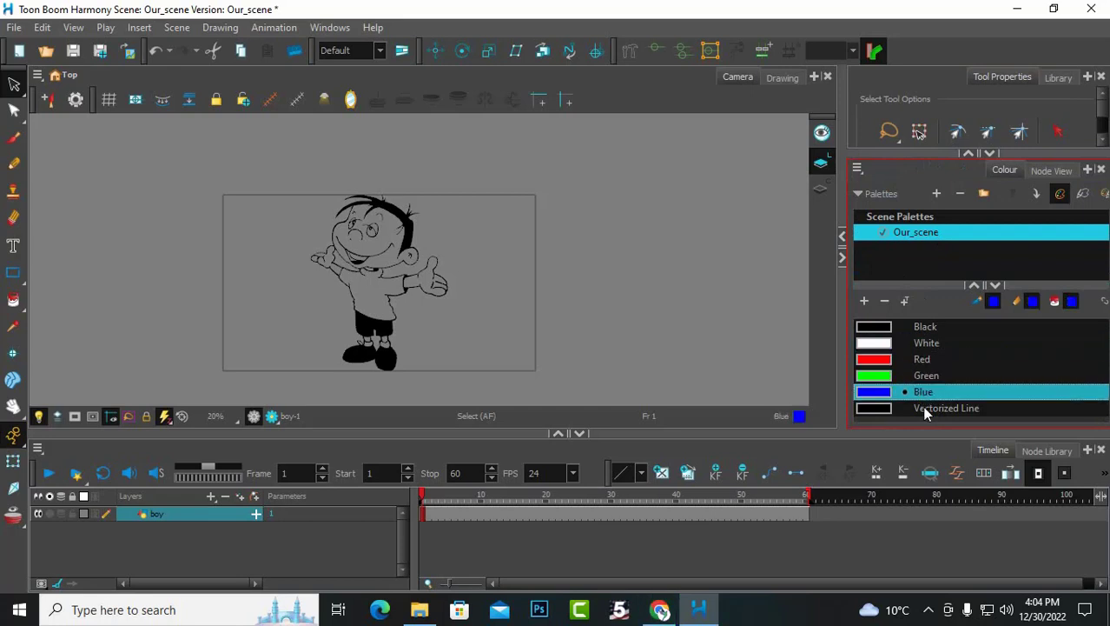
pyautogui.click(923, 407)
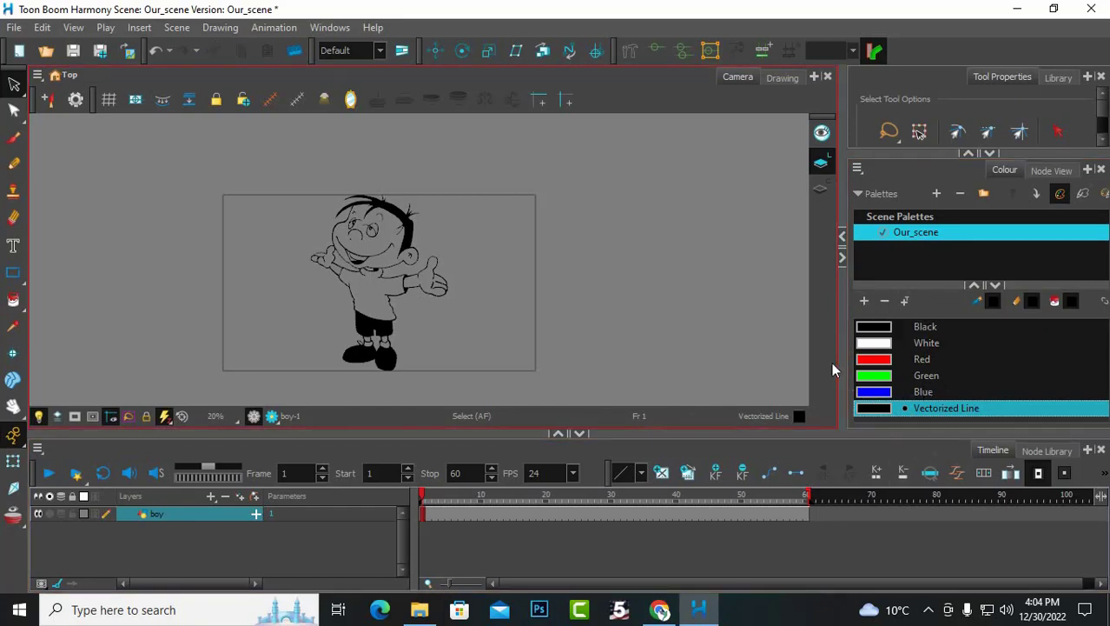
# Step: Add a trial colour swatch based on Black and delete it, and do the same with one based on Blue
pyautogui.click(865, 392)
pyautogui.click(886, 335)
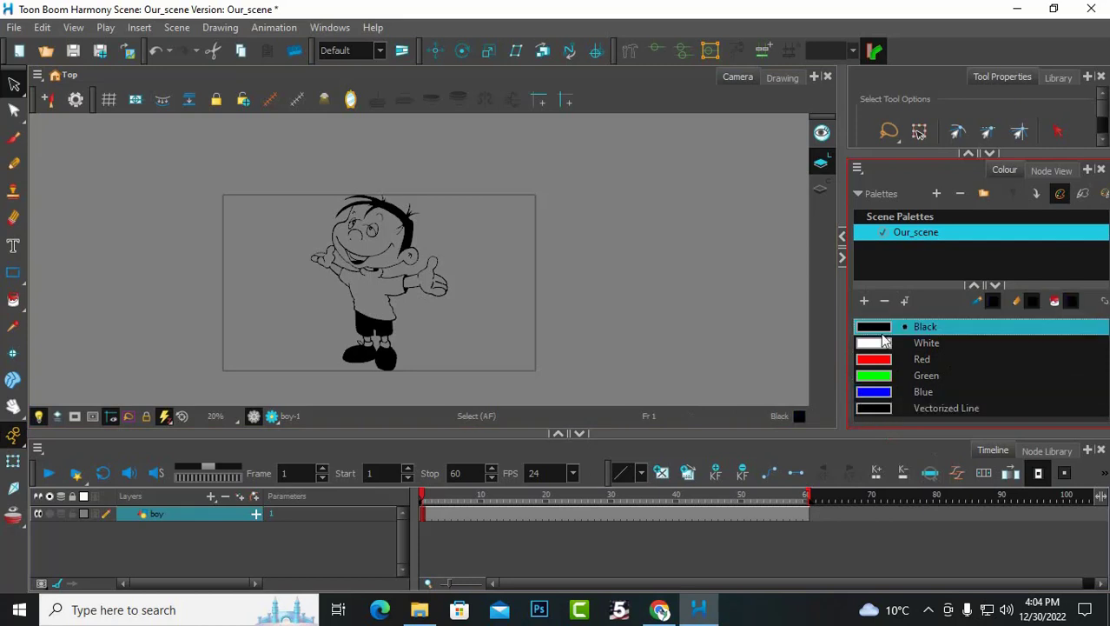
pyautogui.click(864, 306)
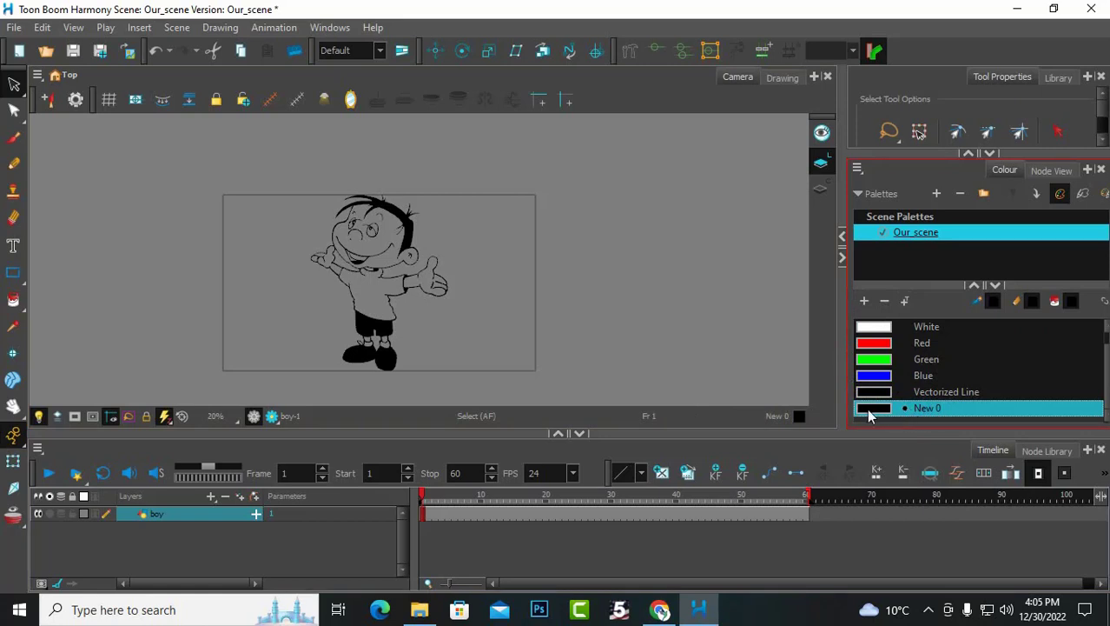
pyautogui.click(885, 301)
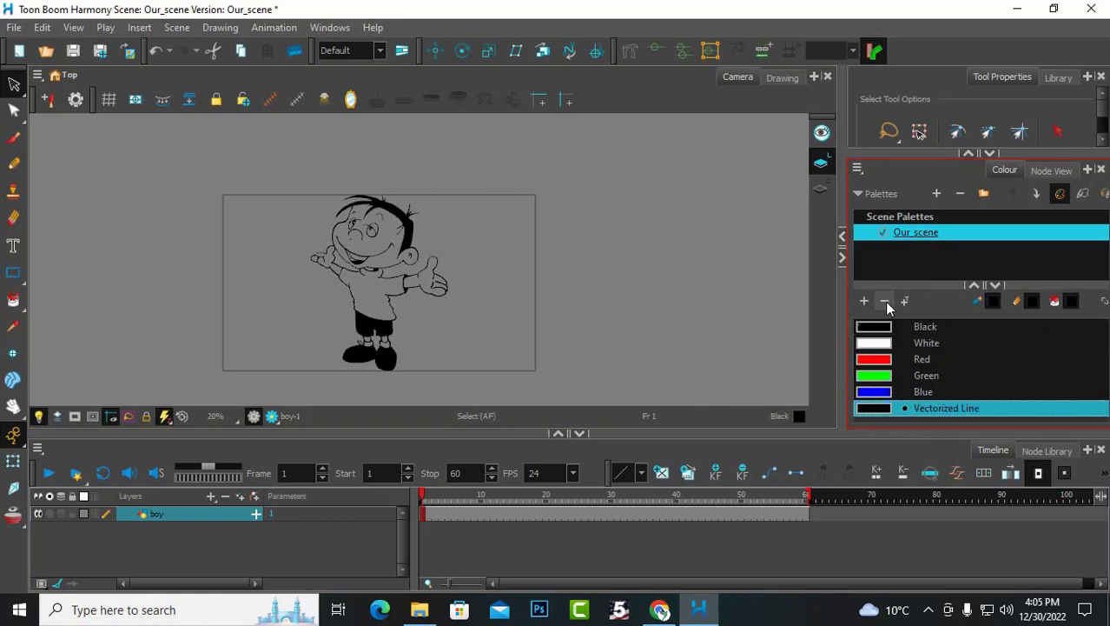
pyautogui.click(880, 391)
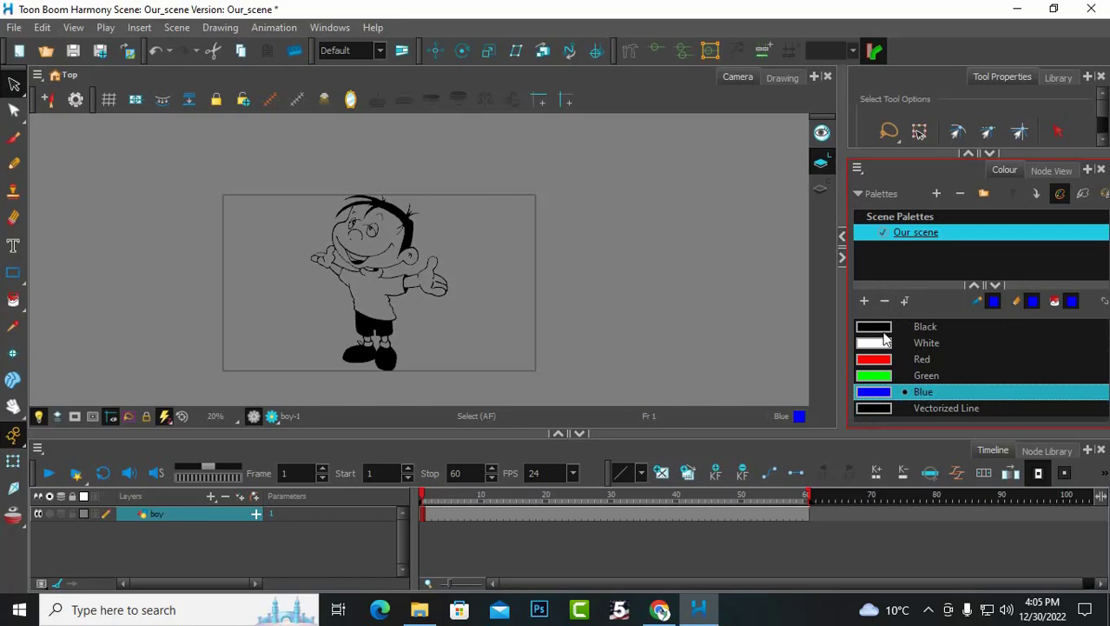
pyautogui.click(863, 301)
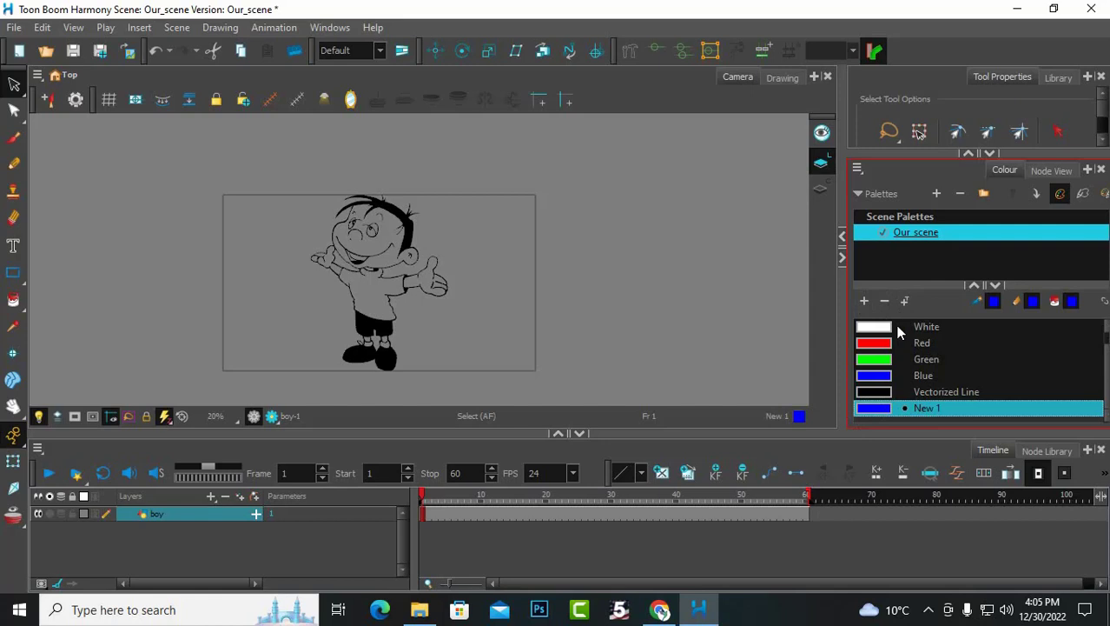
pyautogui.click(887, 300)
# Step: Add a new colour swatch based on Green to the Our_scene palette
pyautogui.click(876, 363)
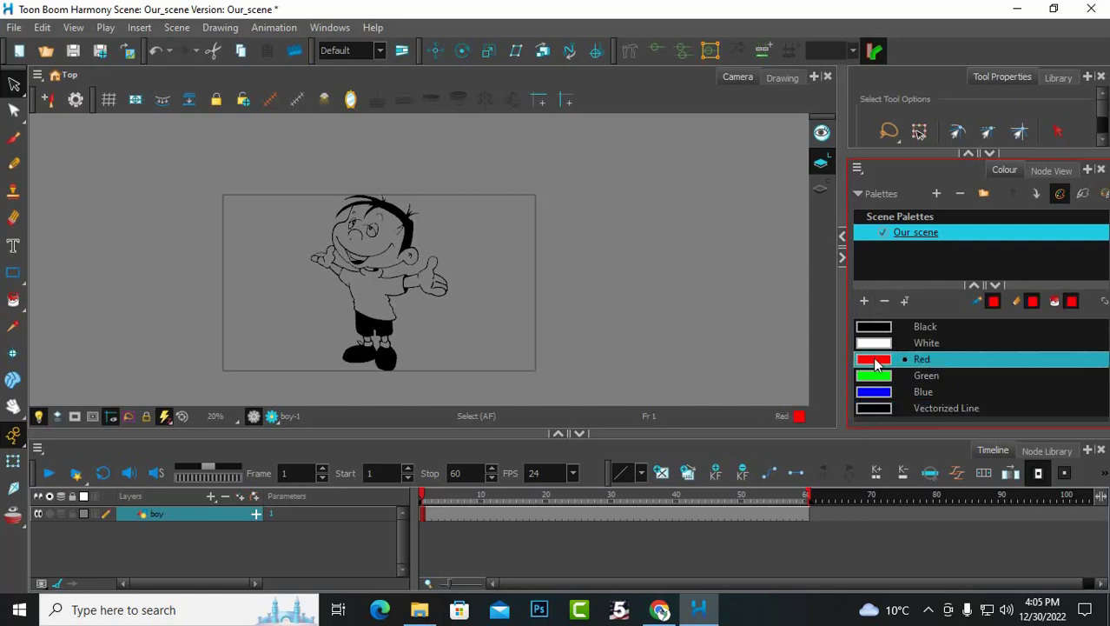
pyautogui.click(875, 329)
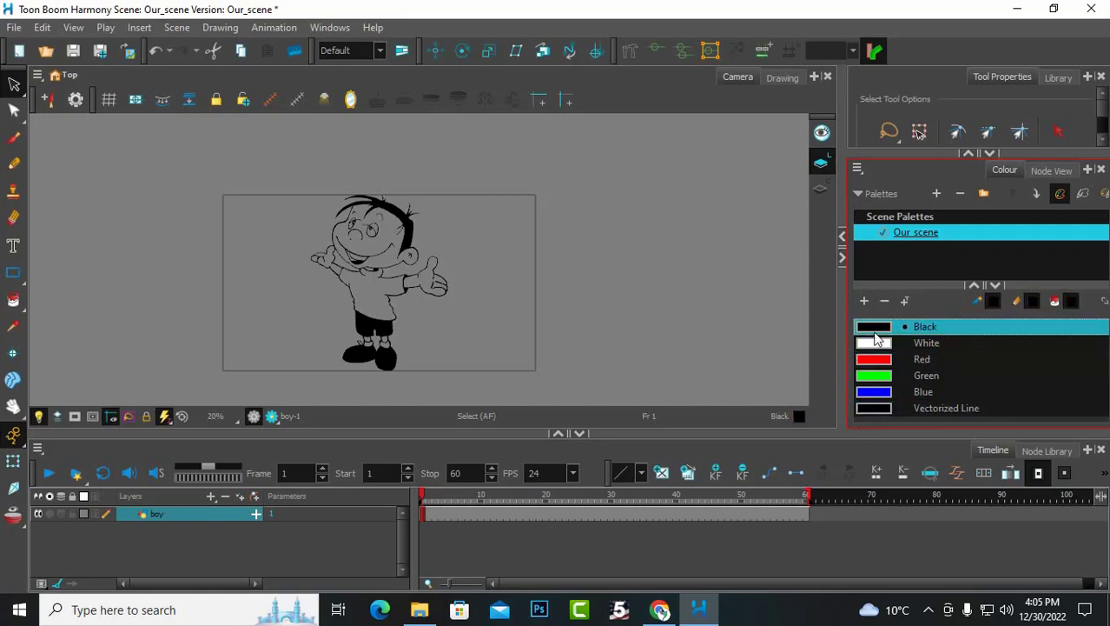
pyautogui.click(874, 344)
pyautogui.click(878, 378)
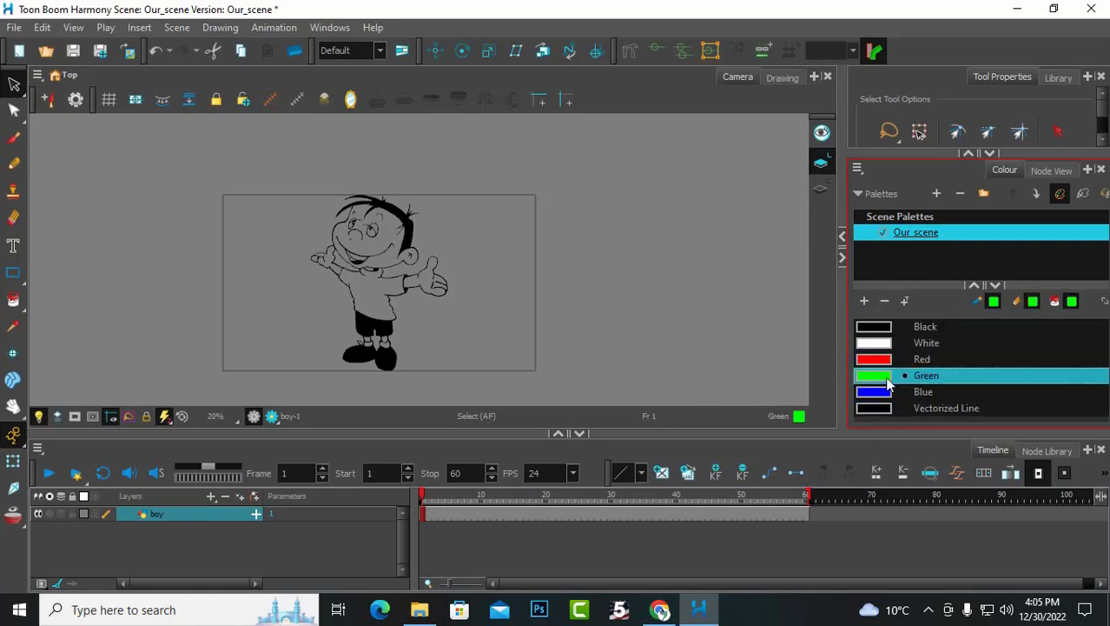
pyautogui.click(862, 300)
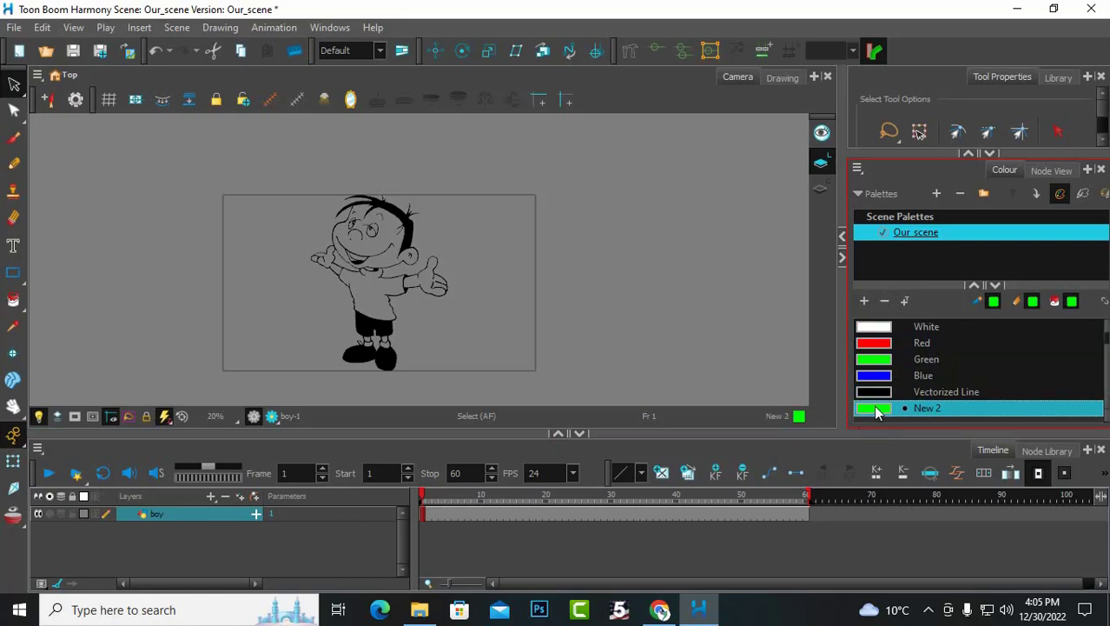
# Step: Rename the New 2 swatch as brown and select it in the Our_scene palette
pyautogui.doubleClick(922, 409)
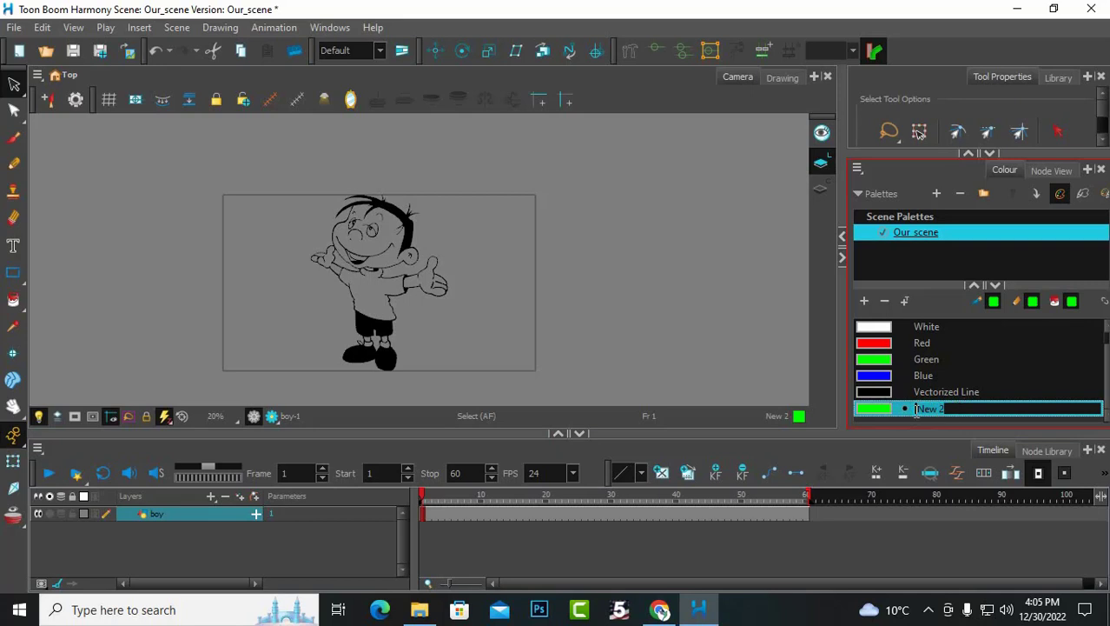
pyautogui.press('Return')
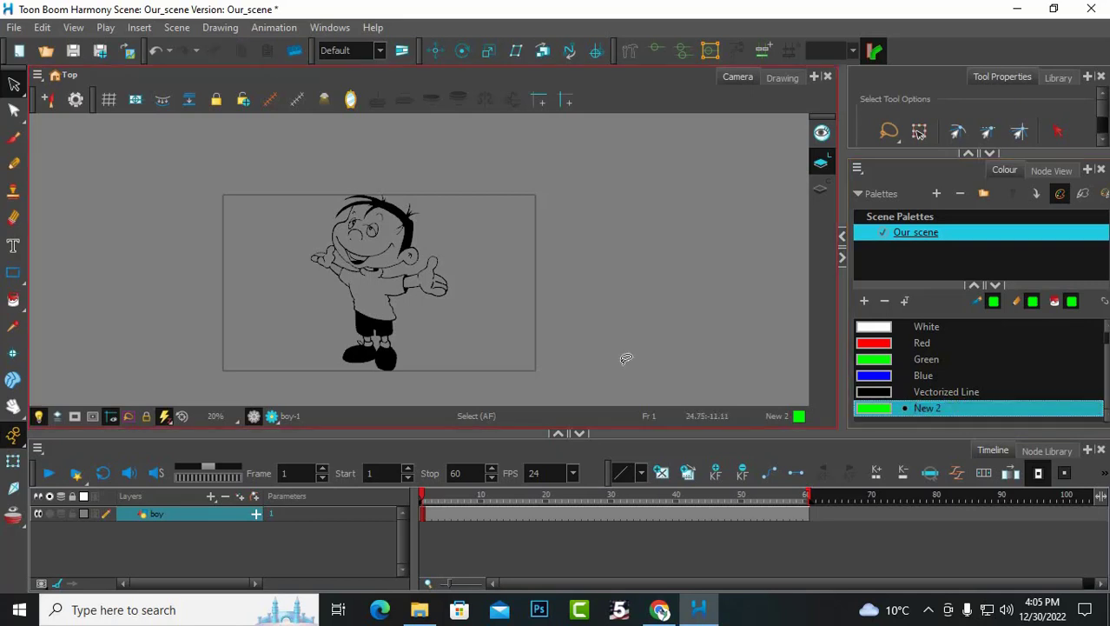
pyautogui.doubleClick(921, 410)
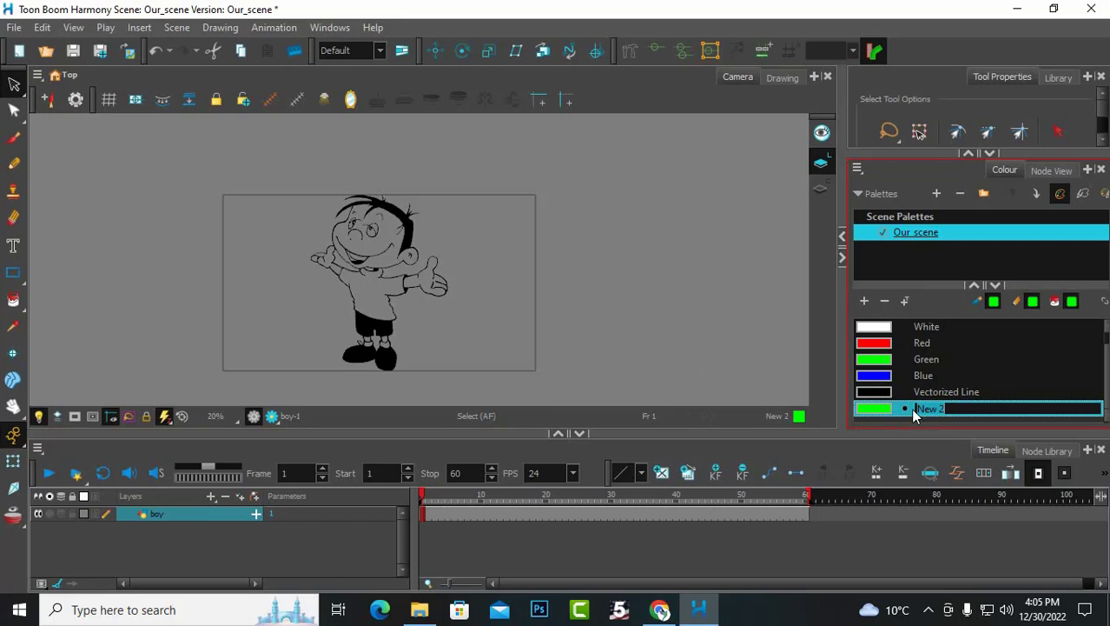
pyautogui.write('brown')
pyautogui.press('Tab')
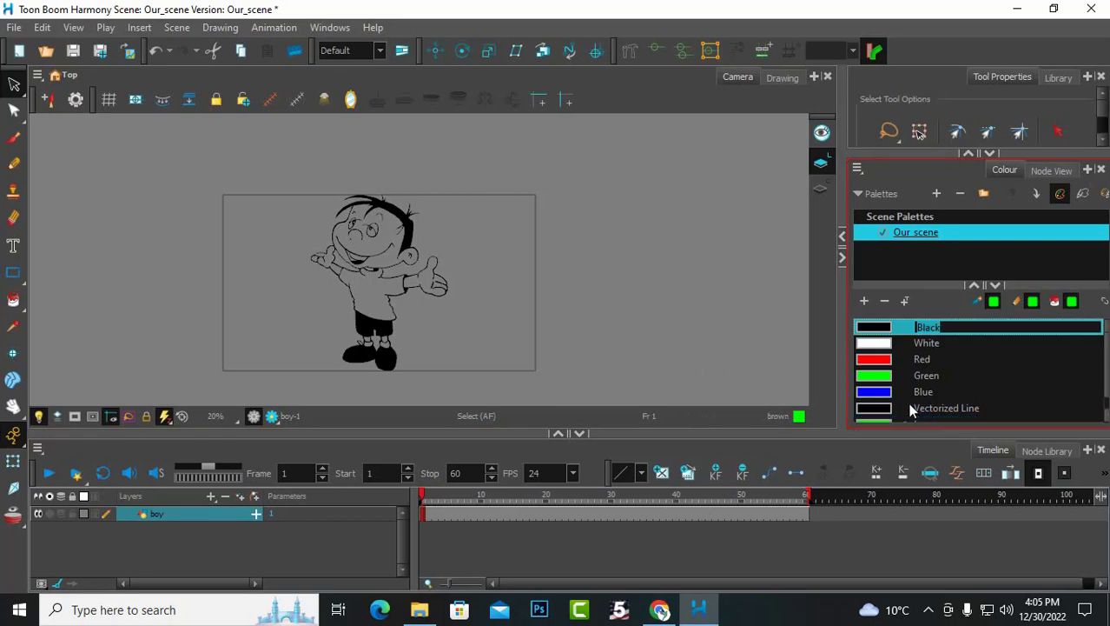
pyautogui.click(940, 369)
pyautogui.click(966, 391)
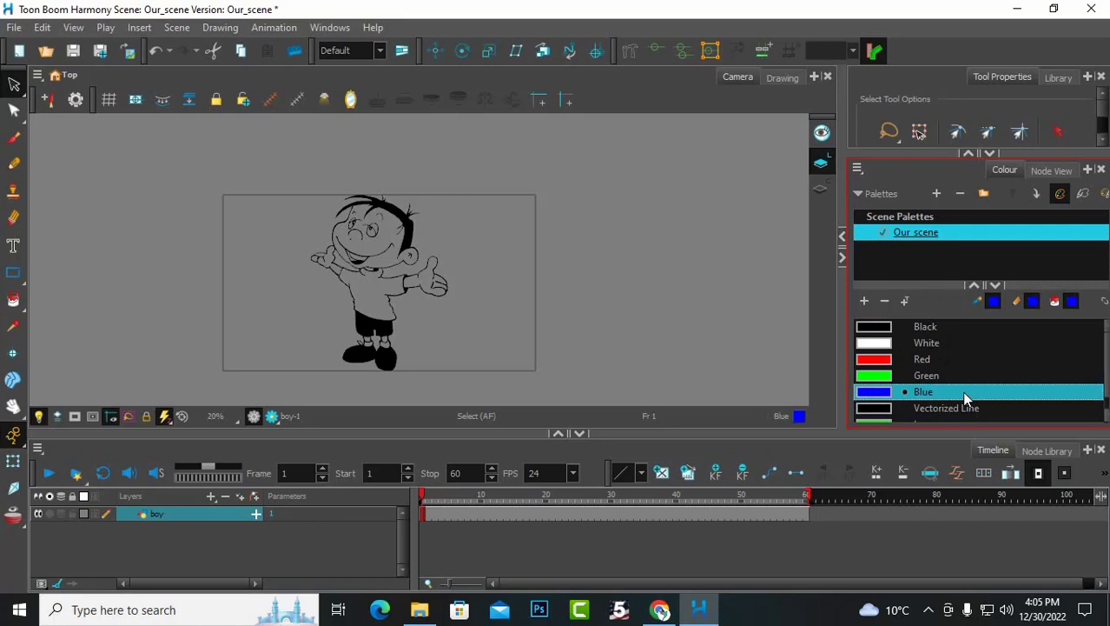
pyautogui.scroll(-1, 975, 390)
pyautogui.click(964, 409)
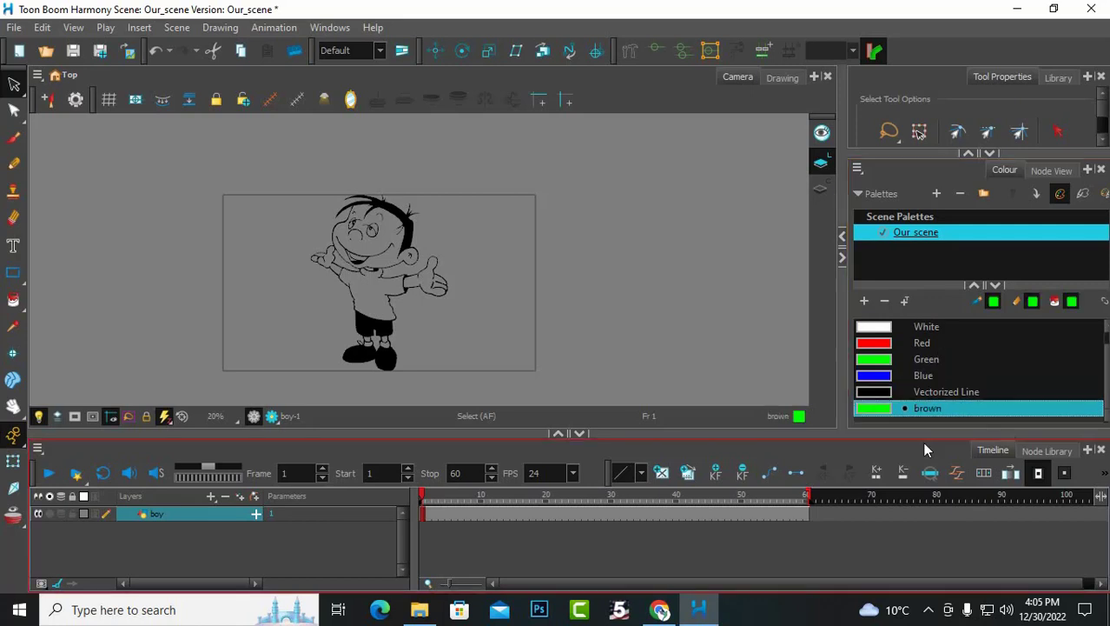
# Step: Open the Colour Picker for the brown swatch and pick a teal shade with R 0, G 167, B 125
pyautogui.doubleClick(885, 407)
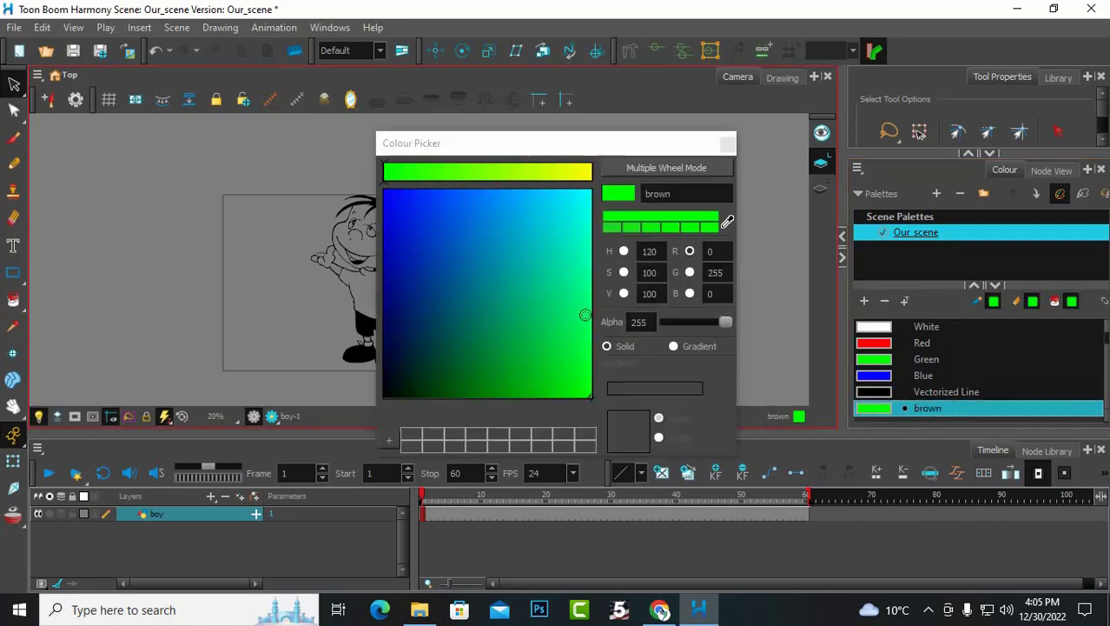
pyautogui.moveTo(484, 298)
pyautogui.mouseDown()
pyautogui.moveTo(442, 386)
pyautogui.moveTo(411, 392)
pyautogui.moveTo(497, 339)
pyautogui.moveTo(498, 258)
pyautogui.moveTo(444, 285)
pyautogui.moveTo(520, 295)
pyautogui.mouseUp()
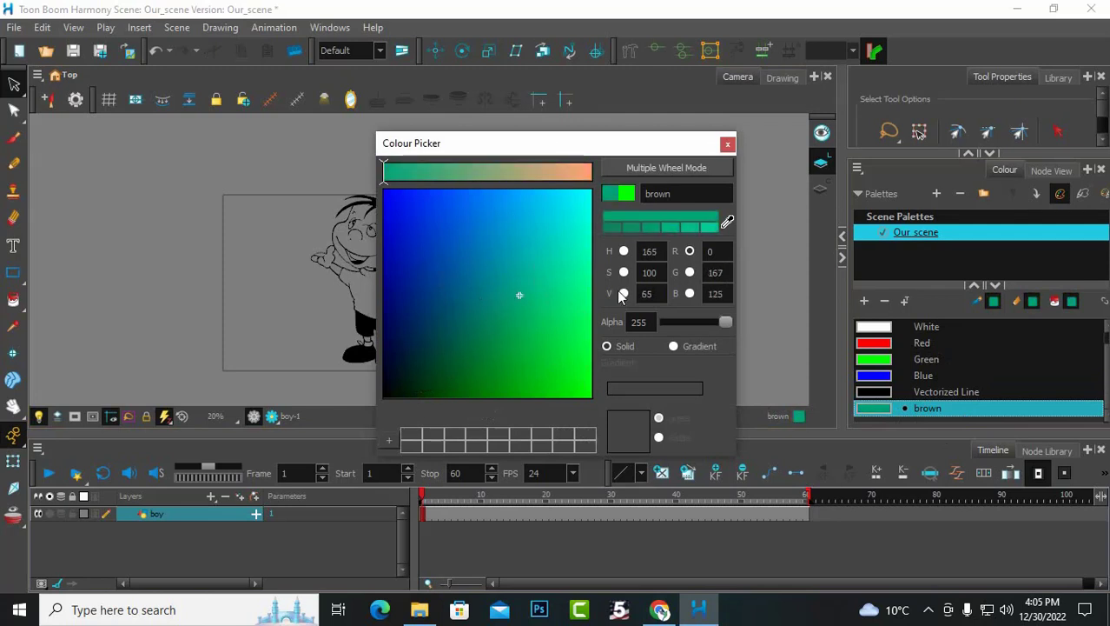
pyautogui.moveTo(627, 145); pyautogui.dragTo(553, 145)
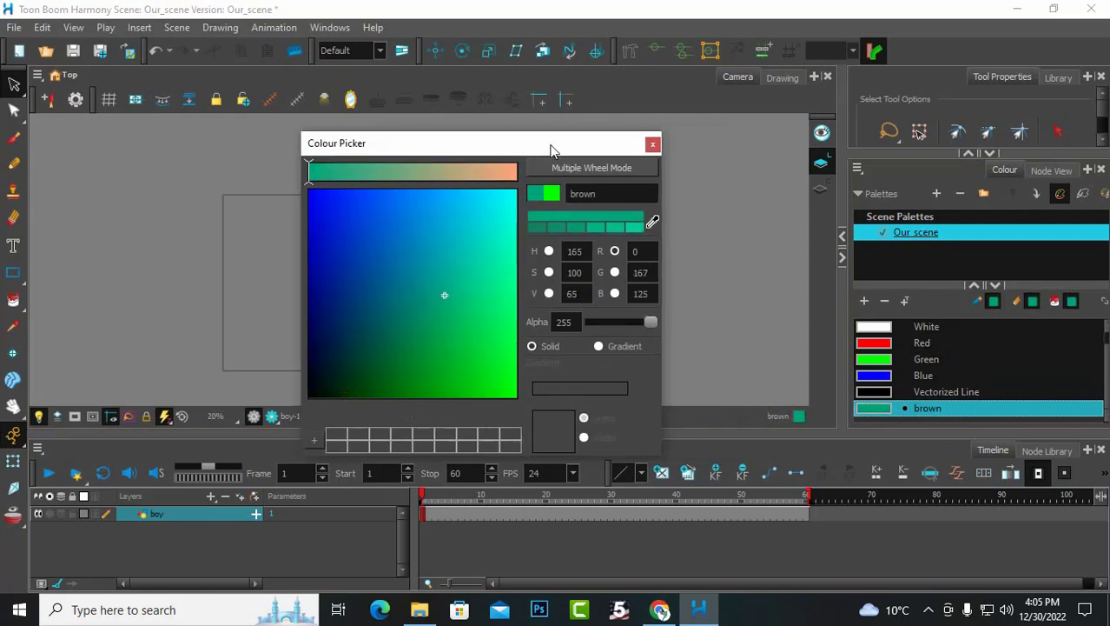
# Step: Set the brown swatch's RGB values to 255, 0 and 0 as a trial
pyautogui.click(642, 251)
pyautogui.moveTo(641, 254); pyautogui.dragTo(614, 248)
pyautogui.write('255')
pyautogui.press('Return')
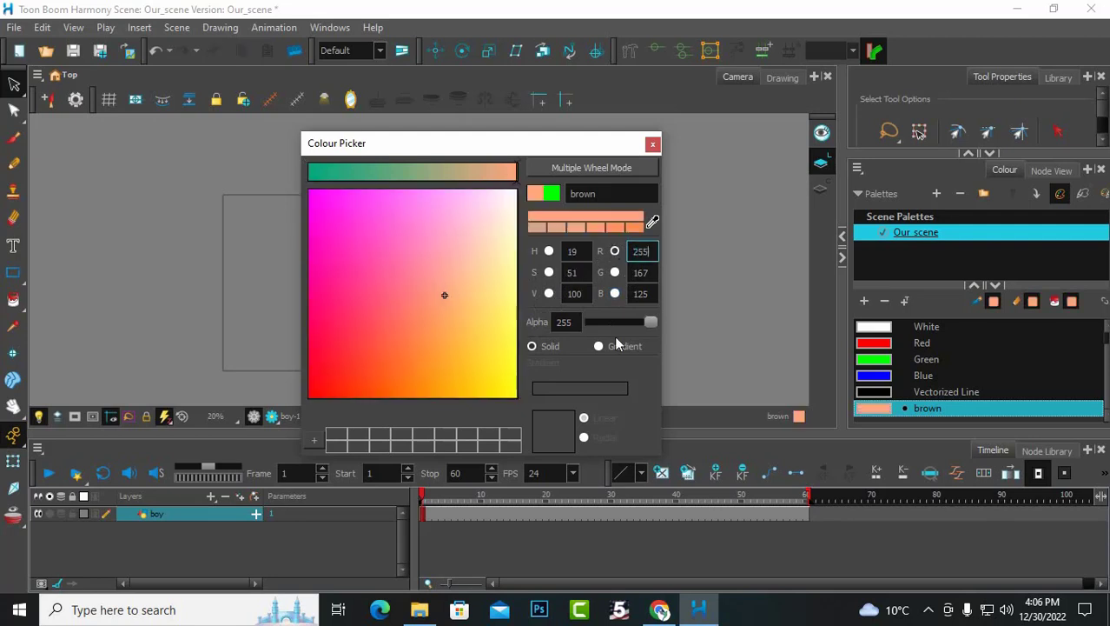
pyautogui.click(640, 272)
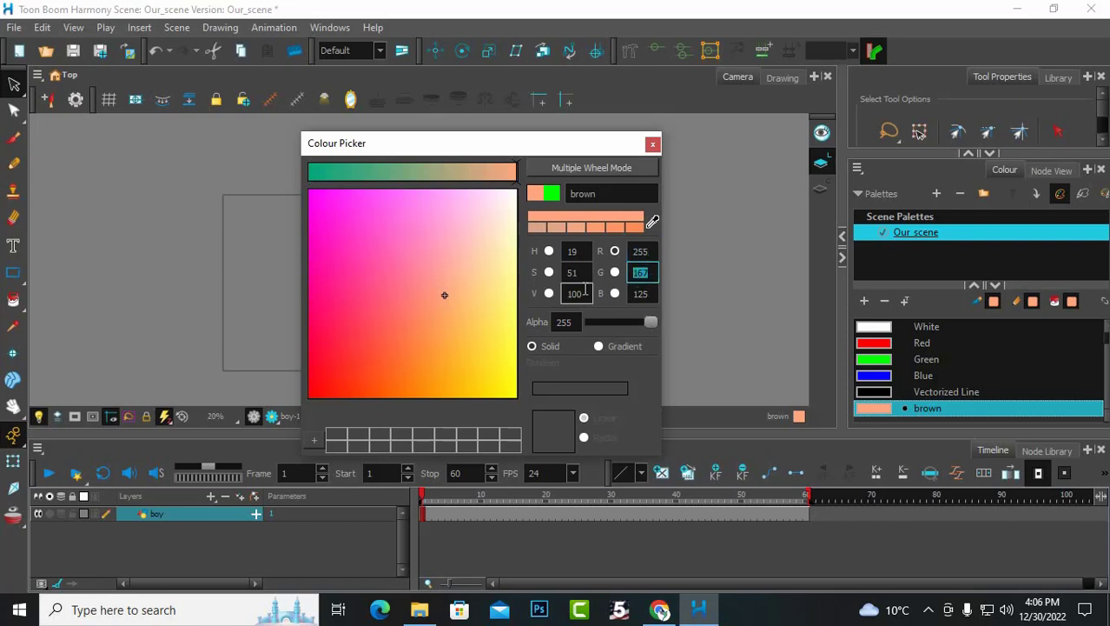
pyautogui.write('0')
pyautogui.press('Return')
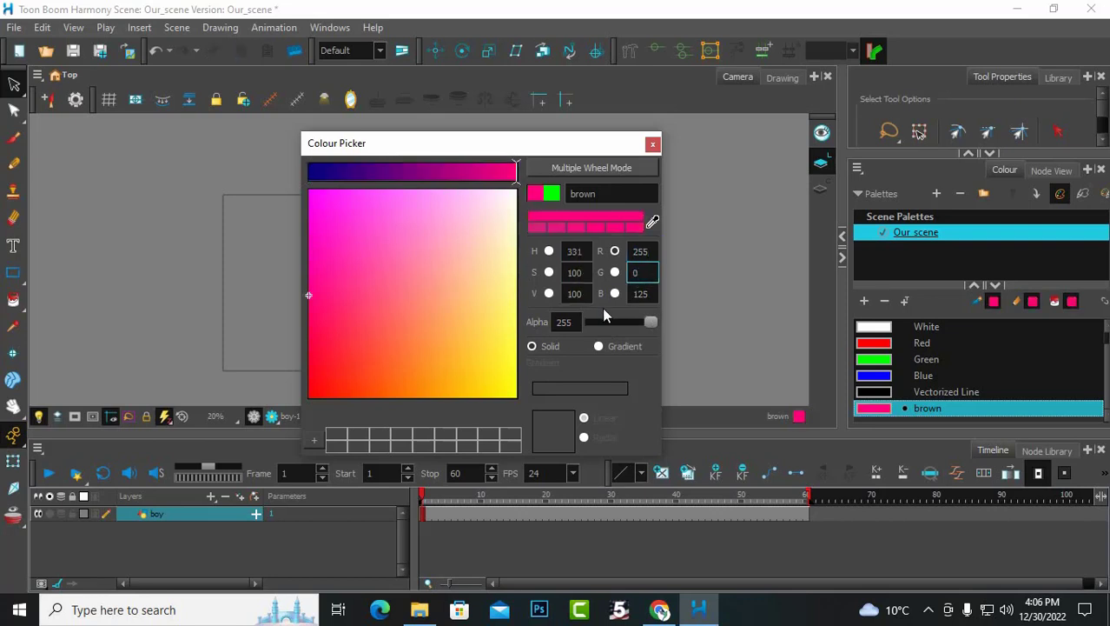
pyautogui.press('Tab')
pyautogui.write('0')
pyautogui.press('Return')
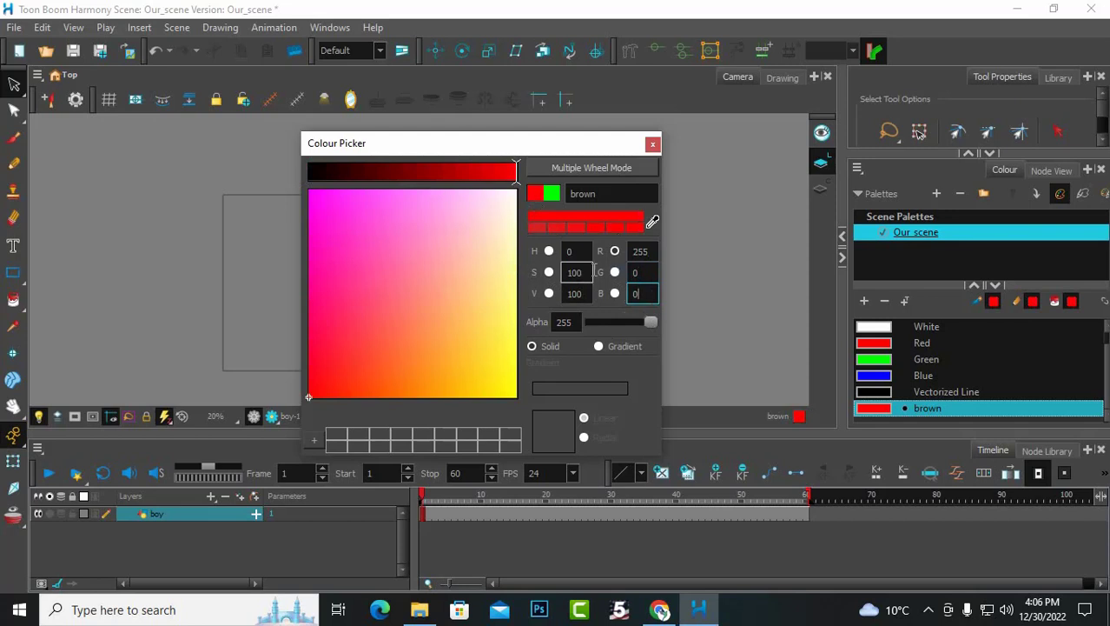
# Step: Try RGB values of 20, 100 and 200 for the brown swatch
pyautogui.doubleClick(644, 271)
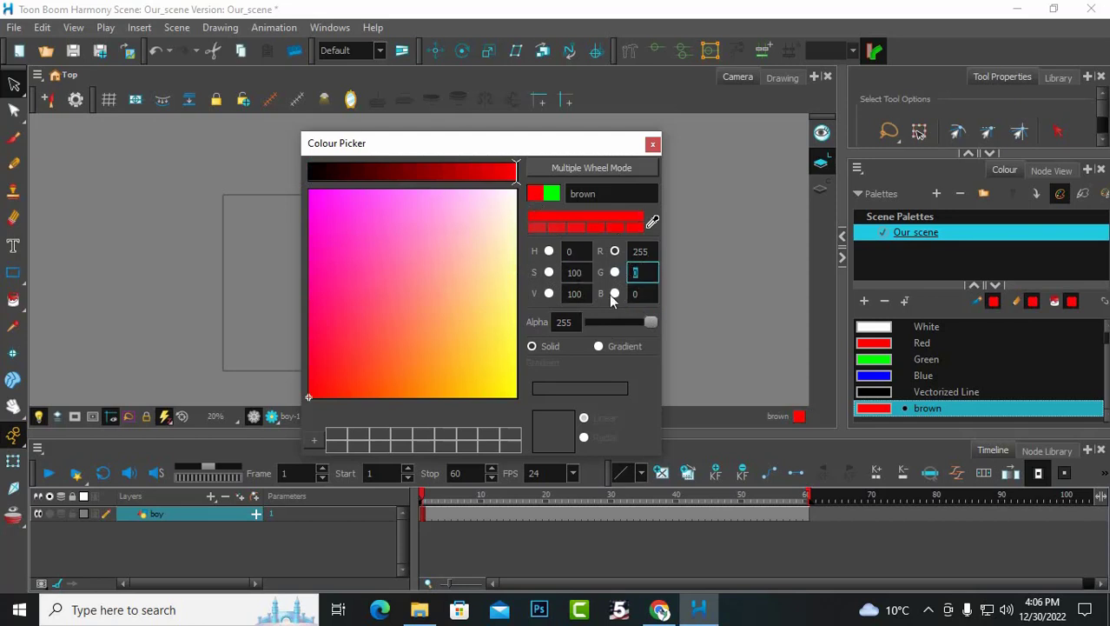
pyautogui.doubleClick(652, 294)
pyautogui.doubleClick(640, 251)
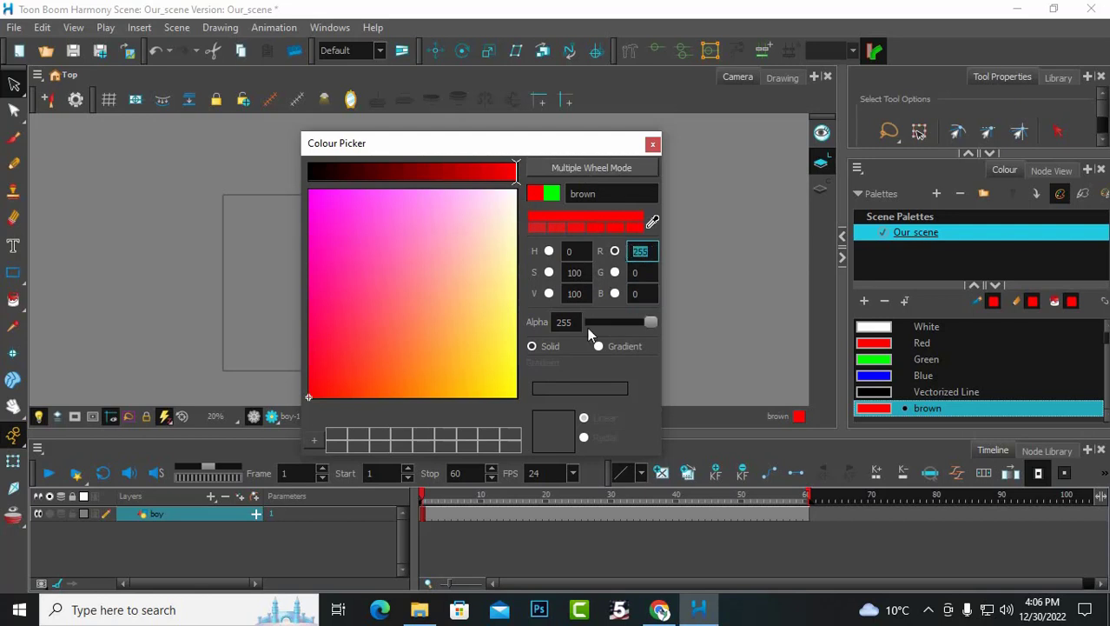
pyautogui.write('2')
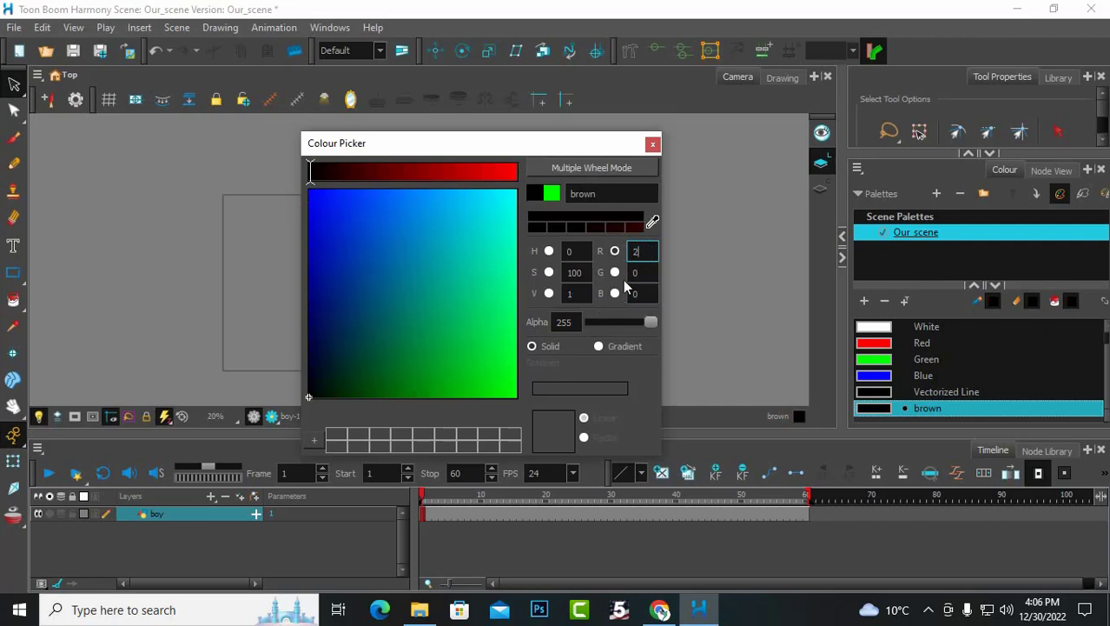
pyautogui.write('0')
pyautogui.click(647, 274)
pyautogui.moveTo(648, 276); pyautogui.dragTo(575, 268)
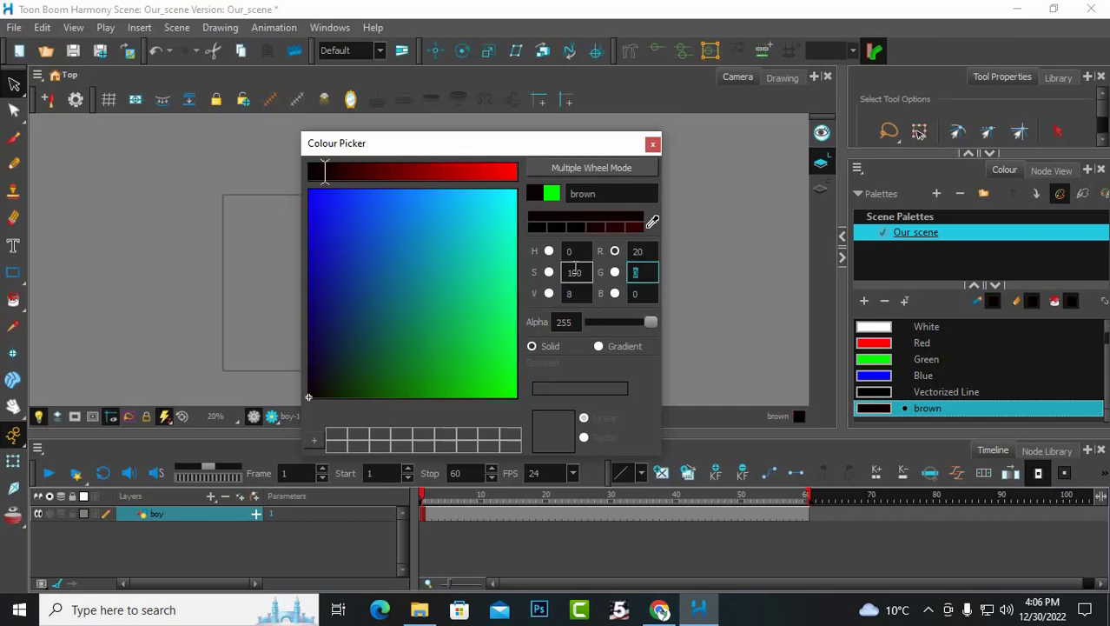
pyautogui.write('100')
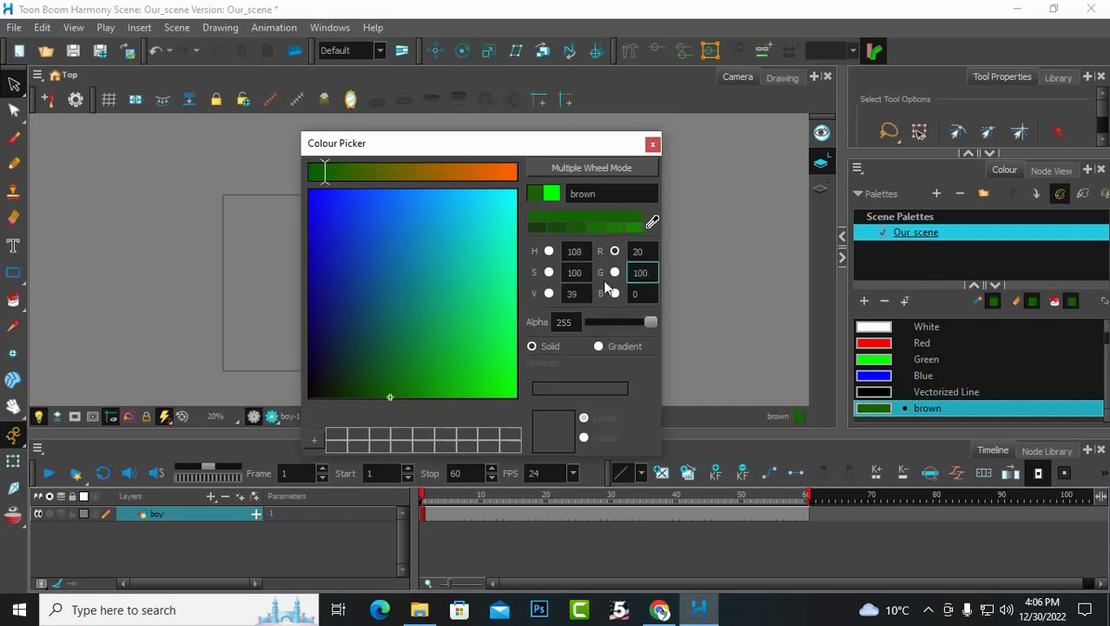
pyautogui.press('Tab')
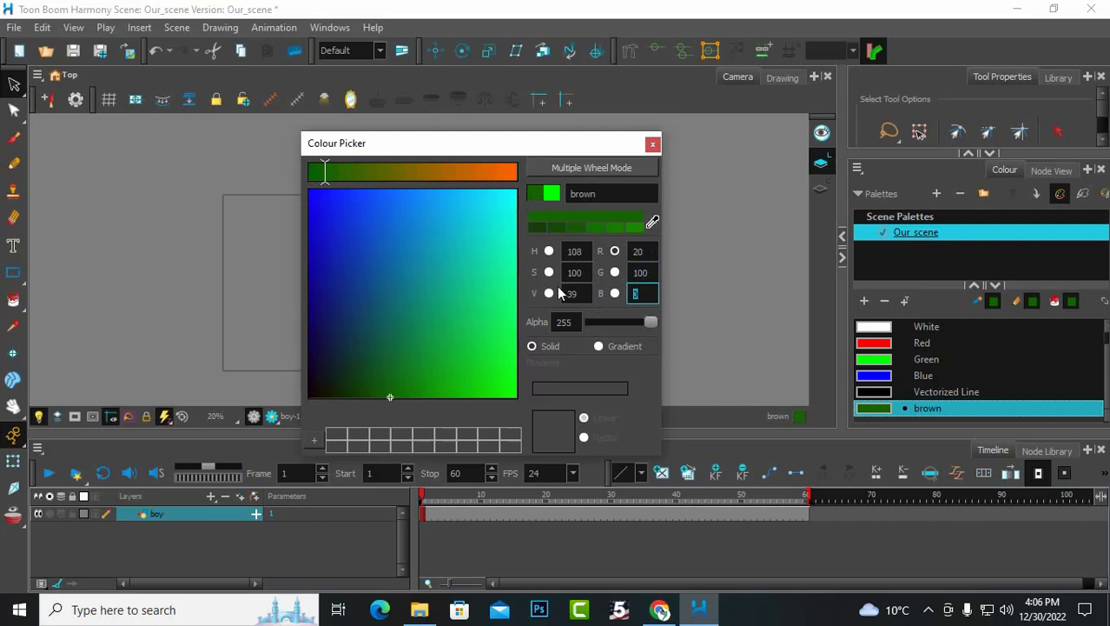
pyautogui.write('200')
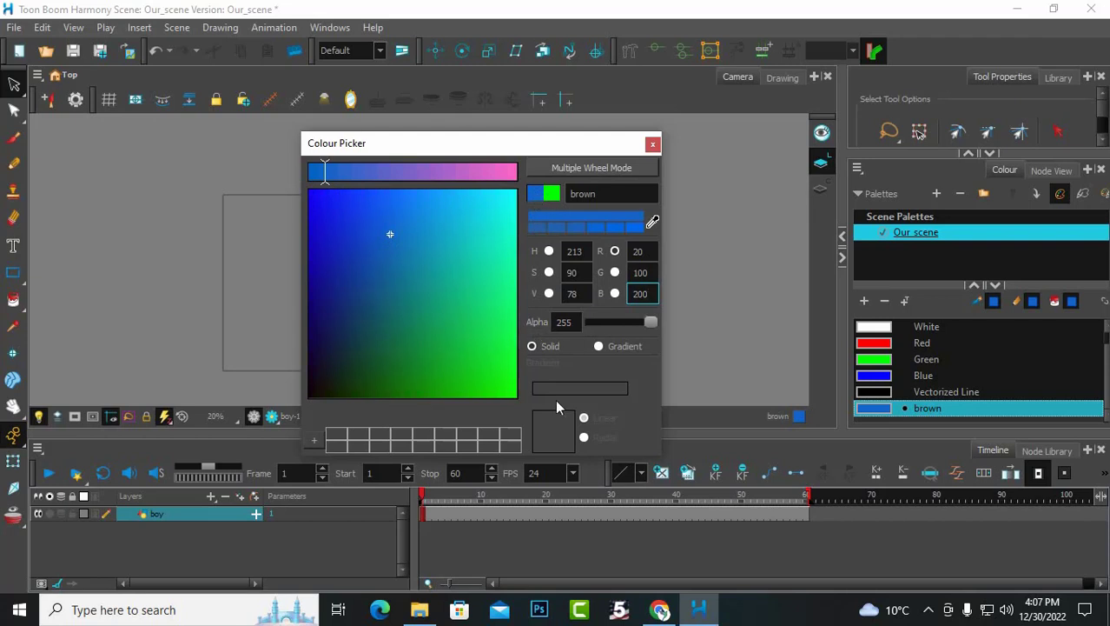
# Step: Switch the Colour Picker to hue mode and pick an orange-brown shade with H 40, S 95, V 58 for the brown swatch
pyautogui.moveTo(512, 144); pyautogui.dragTo(499, 142)
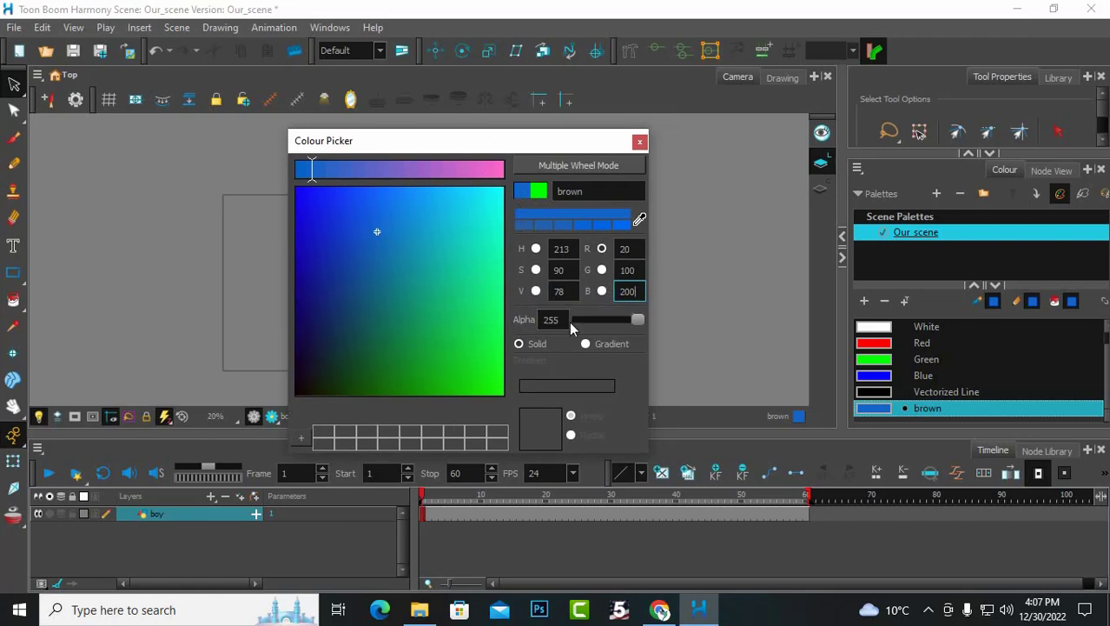
pyautogui.moveTo(634, 325)
pyautogui.mouseDown()
pyautogui.moveTo(604, 325)
pyautogui.moveTo(643, 328)
pyautogui.mouseUp()
pyautogui.moveTo(557, 148); pyautogui.dragTo(556, 158)
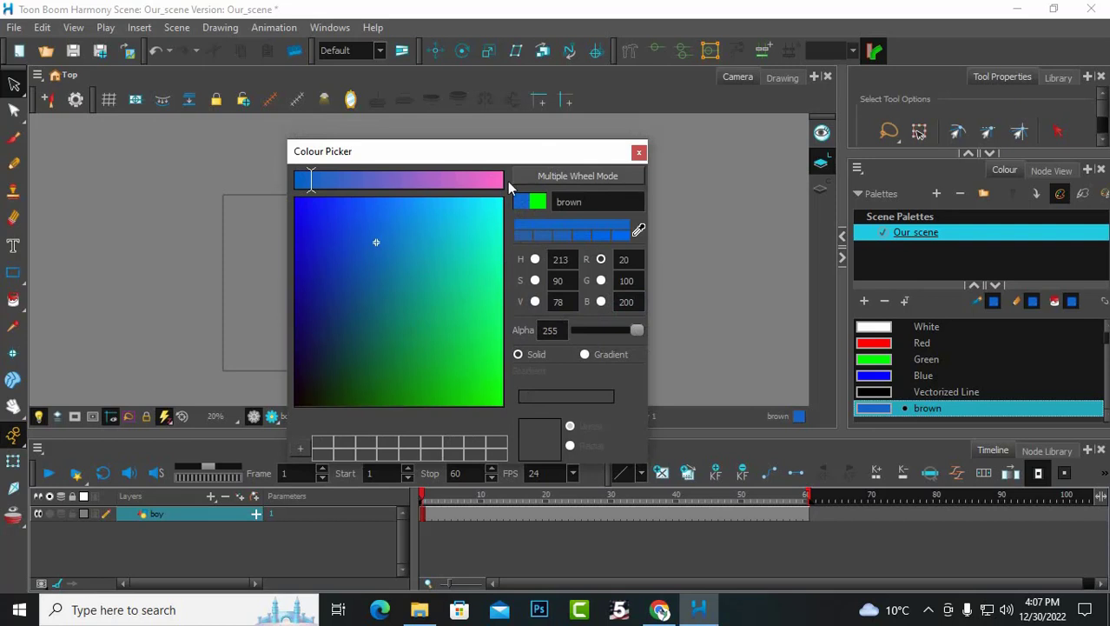
pyautogui.moveTo(380, 182)
pyautogui.mouseDown()
pyautogui.moveTo(453, 180)
pyautogui.moveTo(450, 191)
pyautogui.mouseUp()
pyautogui.click(381, 329)
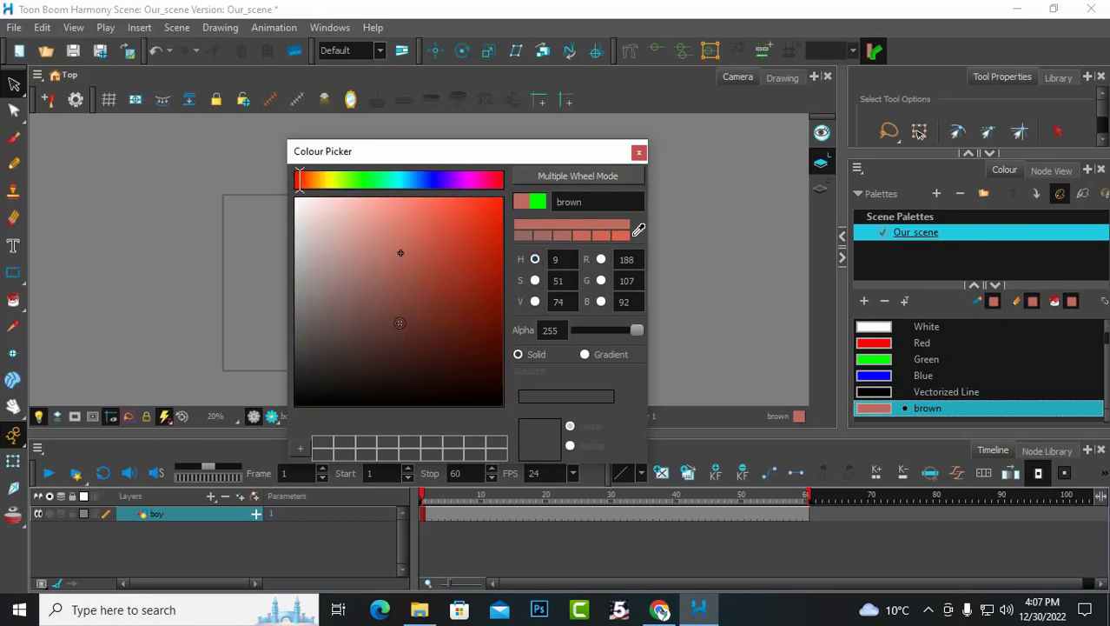
pyautogui.click(424, 340)
pyautogui.moveTo(425, 341)
pyautogui.mouseDown()
pyautogui.moveTo(489, 428)
pyautogui.moveTo(473, 310)
pyautogui.moveTo(356, 225)
pyautogui.moveTo(348, 266)
pyautogui.mouseUp()
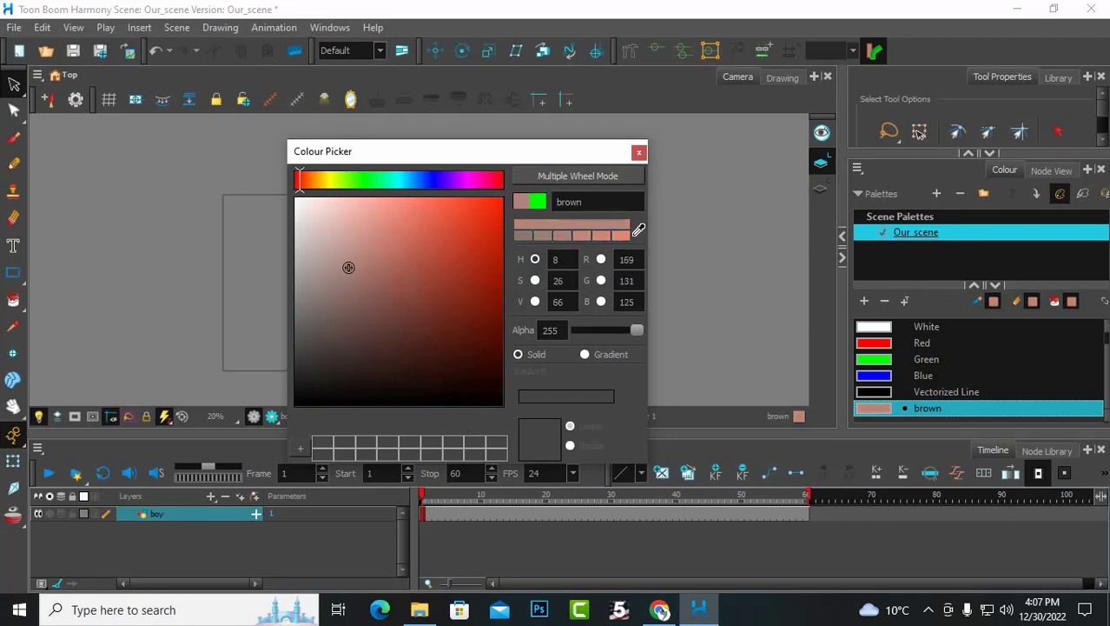
pyautogui.click(320, 180)
pyautogui.moveTo(365, 266)
pyautogui.mouseDown()
pyautogui.moveTo(505, 300)
pyautogui.moveTo(491, 285)
pyautogui.mouseUp()
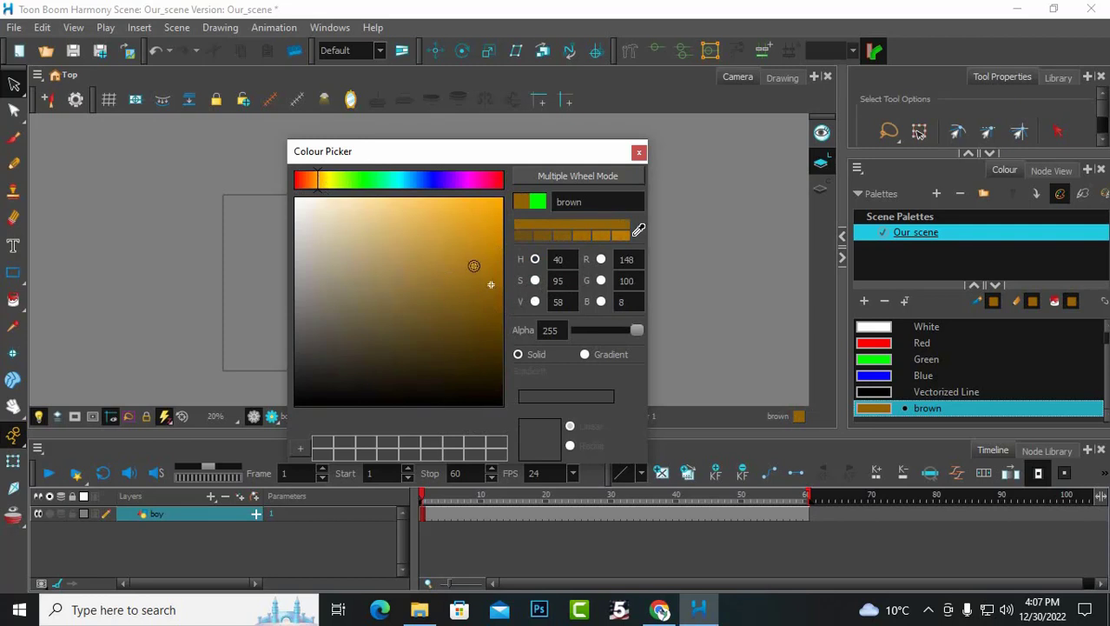
# Step: Preview the Colour Picker's saturation and value modes and return to hue mode
pyautogui.click(535, 281)
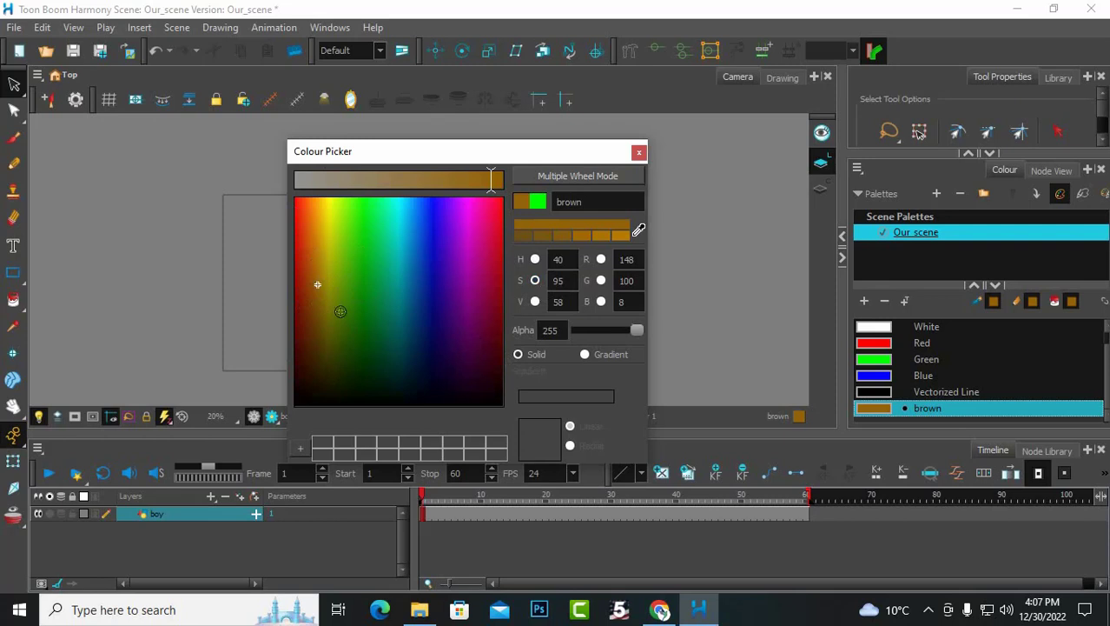
pyautogui.click(534, 302)
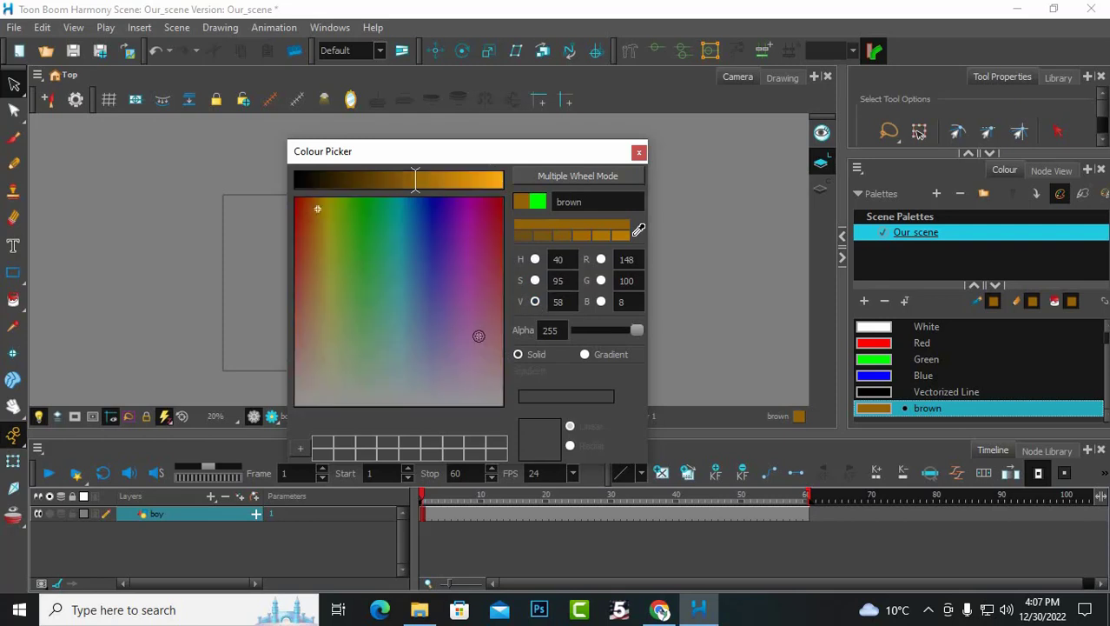
pyautogui.click(535, 280)
pyautogui.click(534, 259)
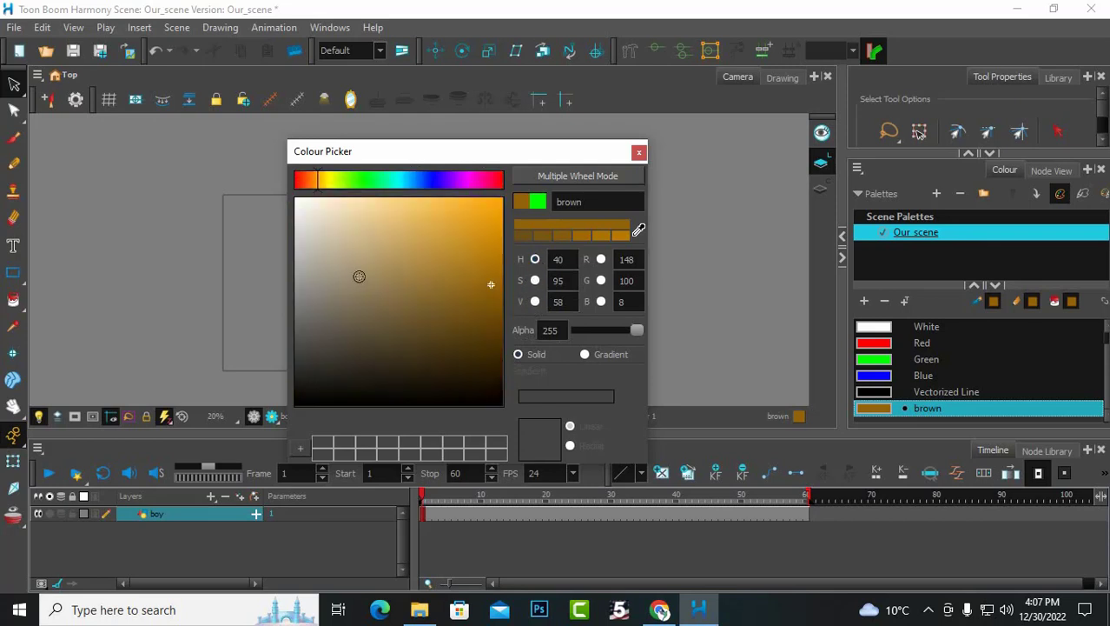
# Step: Darken the brown swatch to a shade with R 104, G 68, B 0
pyautogui.moveTo(490, 286)
pyautogui.mouseDown()
pyautogui.moveTo(504, 317)
pyautogui.moveTo(402, 270)
pyautogui.moveTo(499, 268)
pyautogui.moveTo(505, 321)
pyautogui.mouseUp()
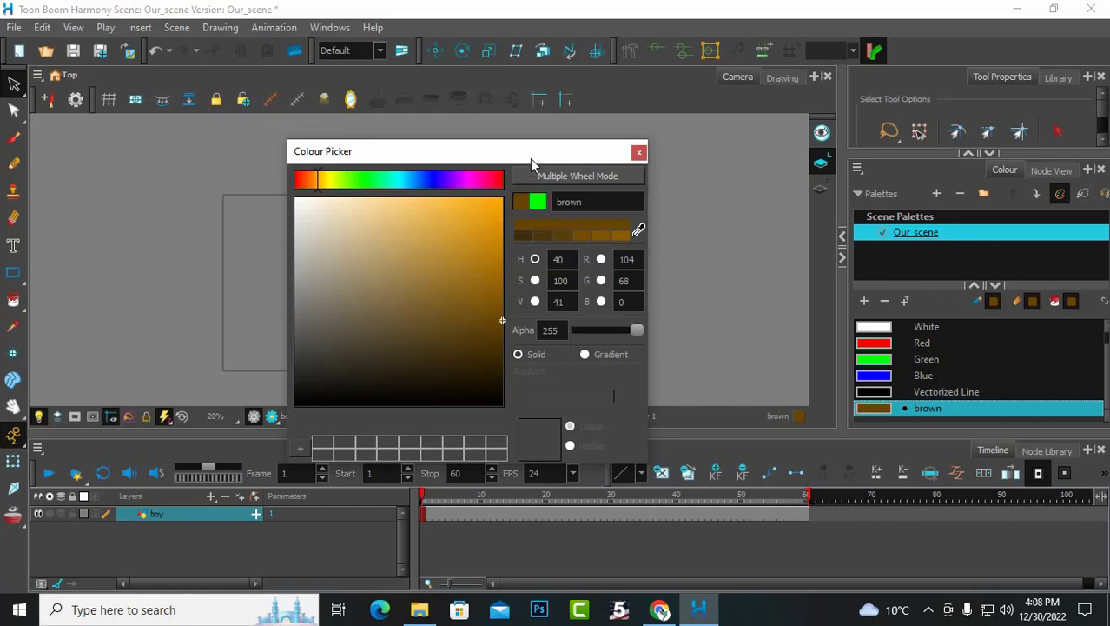
pyautogui.moveTo(530, 158)
pyautogui.mouseDown()
pyautogui.moveTo(554, 115)
pyautogui.moveTo(536, 146)
pyautogui.mouseUp()
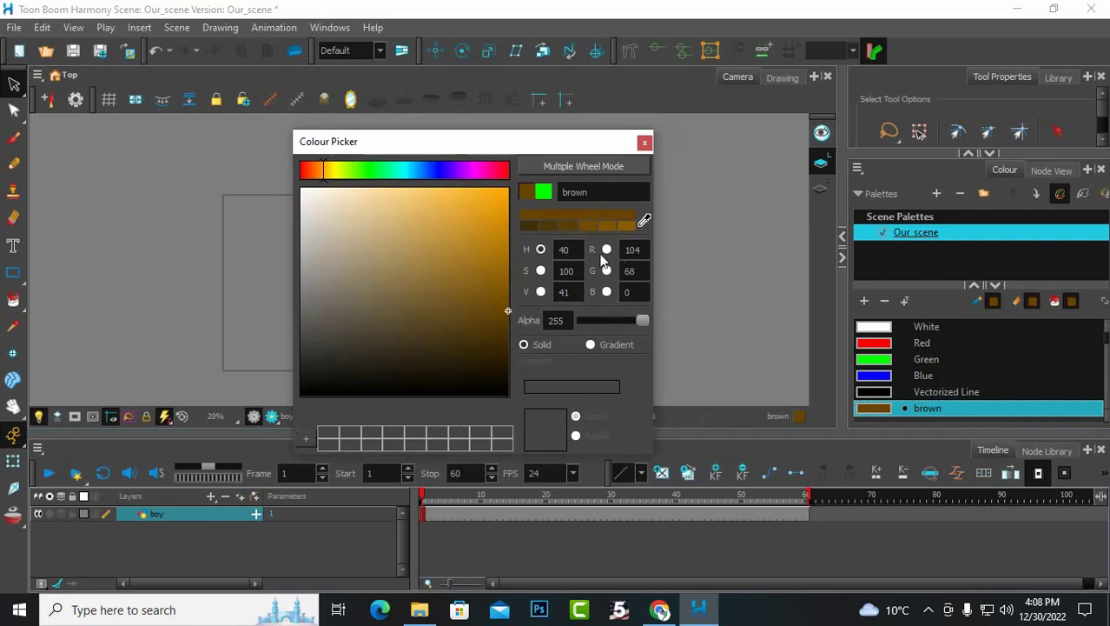
pyautogui.doubleClick(634, 251)
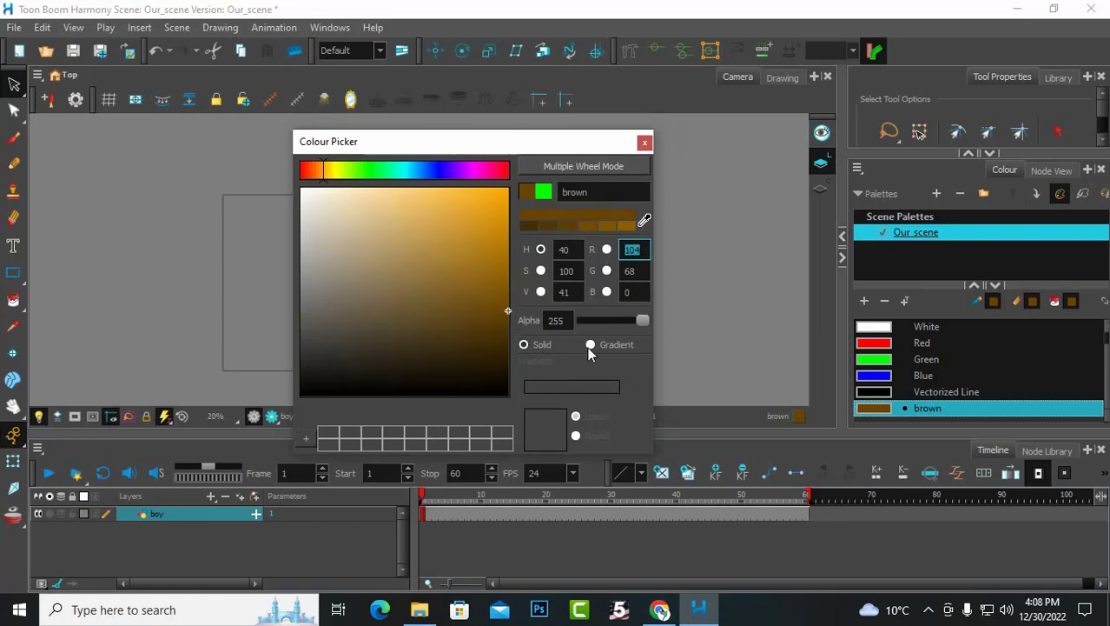
# Step: Change the brown swatch from solid to gradient, trying the radial type and returning to linear
pyautogui.moveTo(512, 150)
pyautogui.mouseDown()
pyautogui.moveTo(416, 244)
pyautogui.moveTo(553, 180)
pyautogui.moveTo(533, 161)
pyautogui.mouseUp()
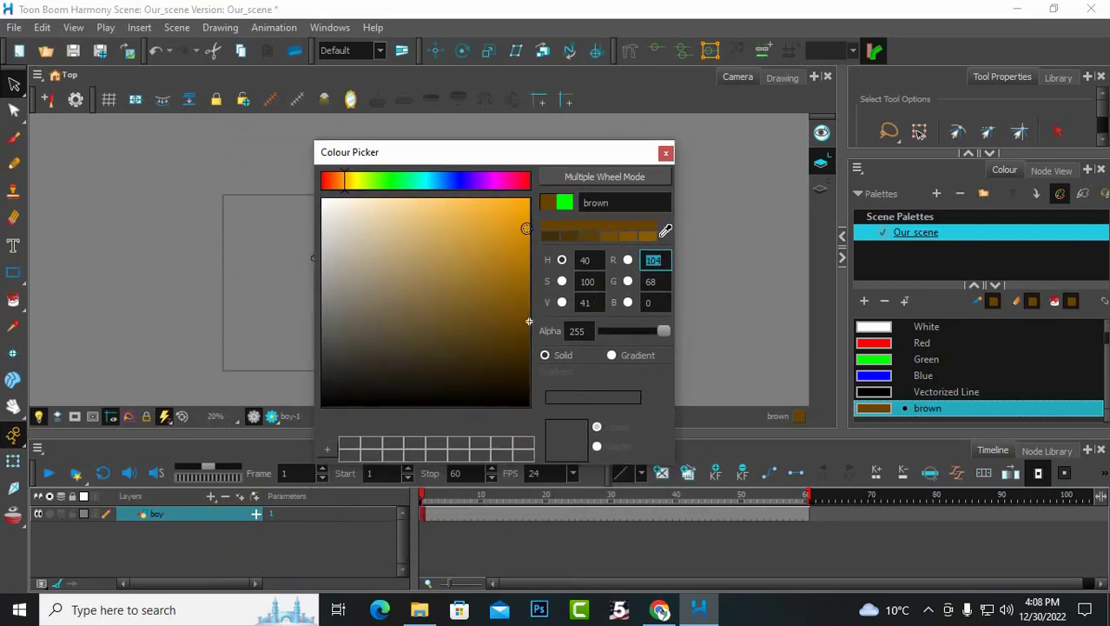
pyautogui.click(612, 356)
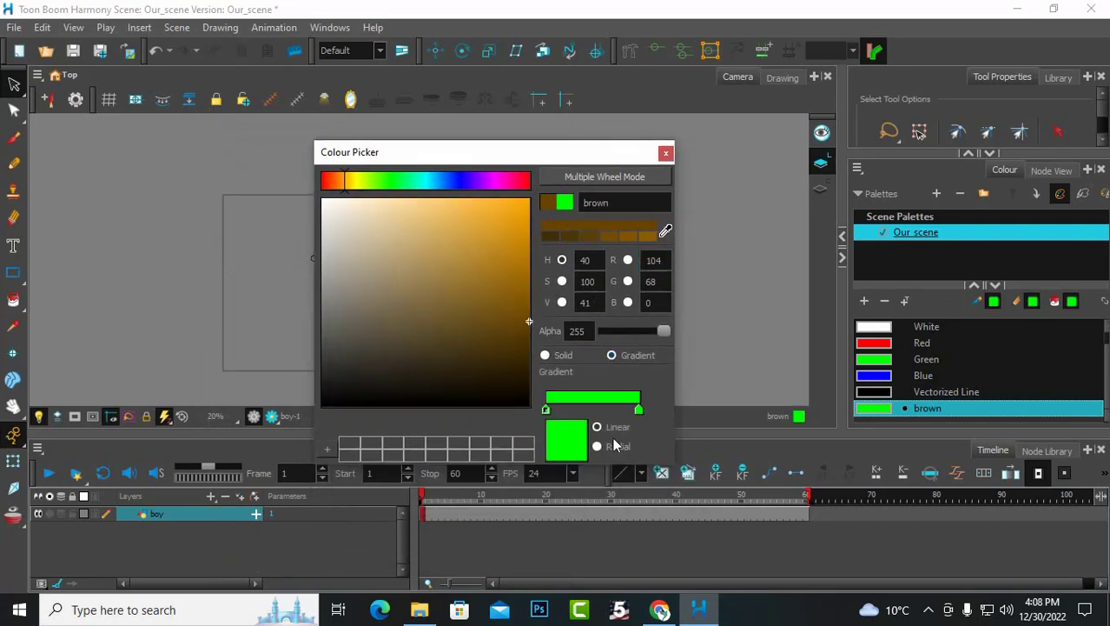
pyautogui.click(611, 430)
pyautogui.click(597, 447)
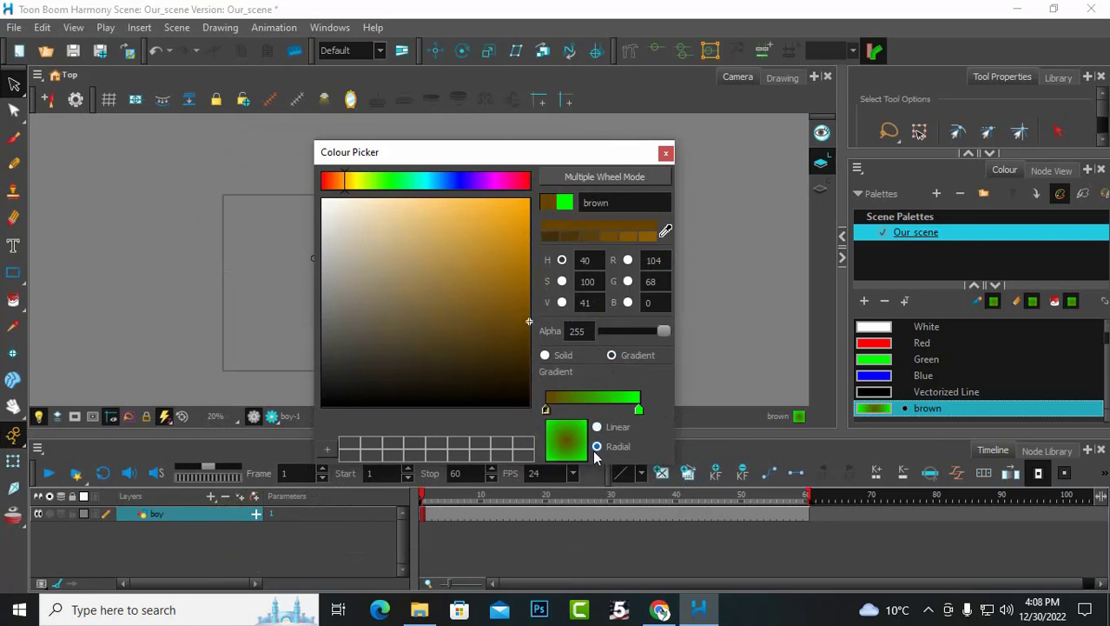
pyautogui.click(599, 428)
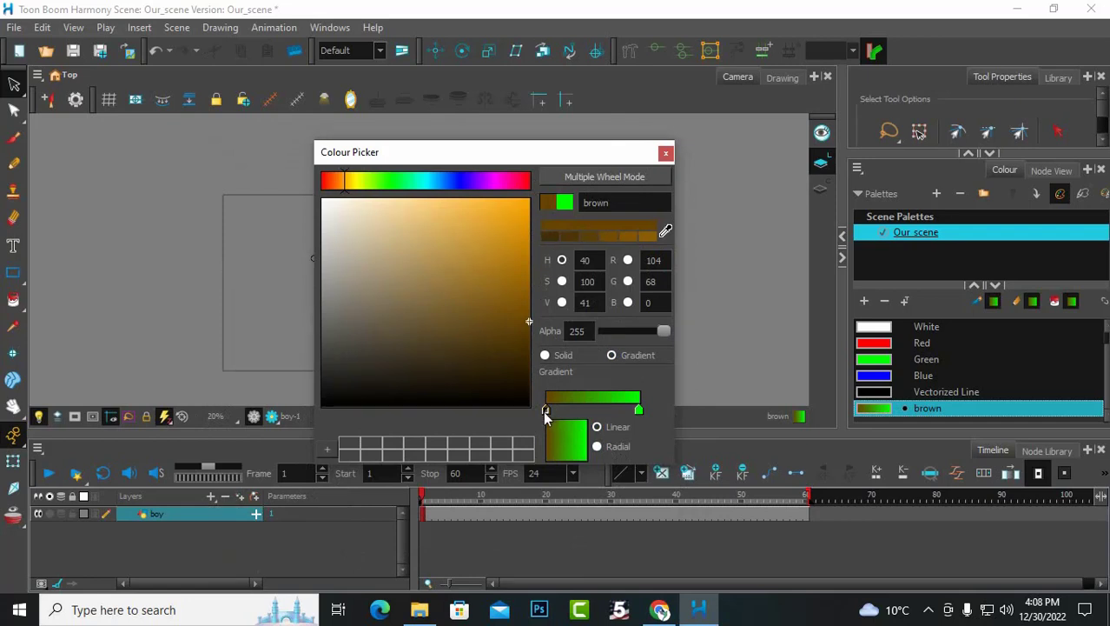
# Step: Recolour the end stop of the brown swatch's gradient, trying a dark green and settling on red with R 206, G 12, B 17
pyautogui.click(638, 410)
pyautogui.moveTo(501, 277); pyautogui.dragTo(421, 356)
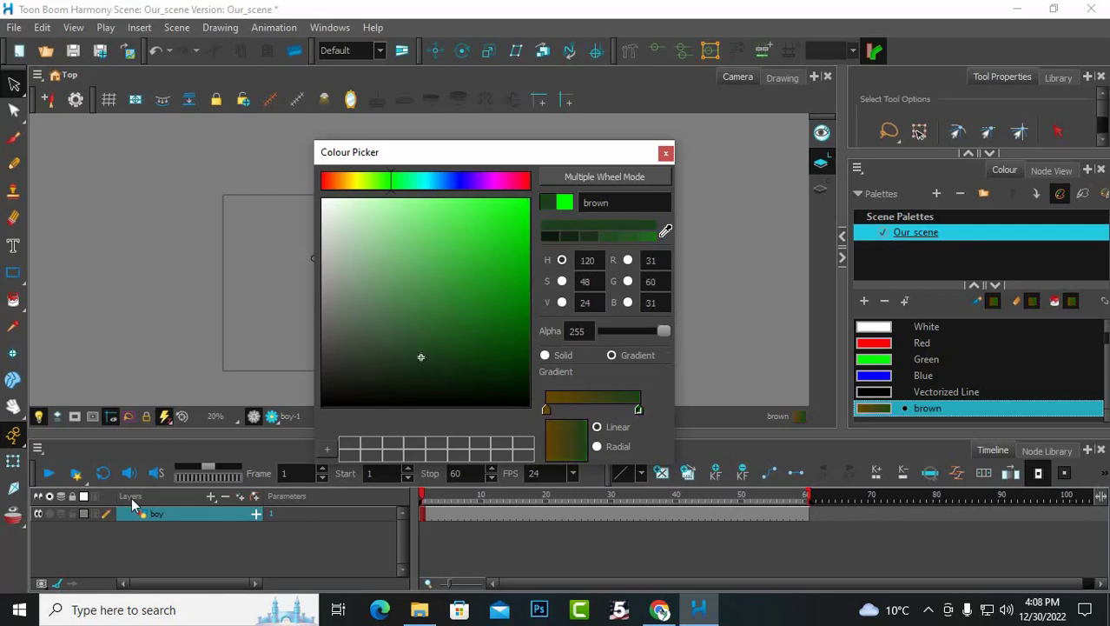
pyautogui.click(529, 184)
pyautogui.moveTo(481, 239)
pyautogui.mouseDown()
pyautogui.moveTo(503, 229)
pyautogui.moveTo(516, 238)
pyautogui.mouseUp()
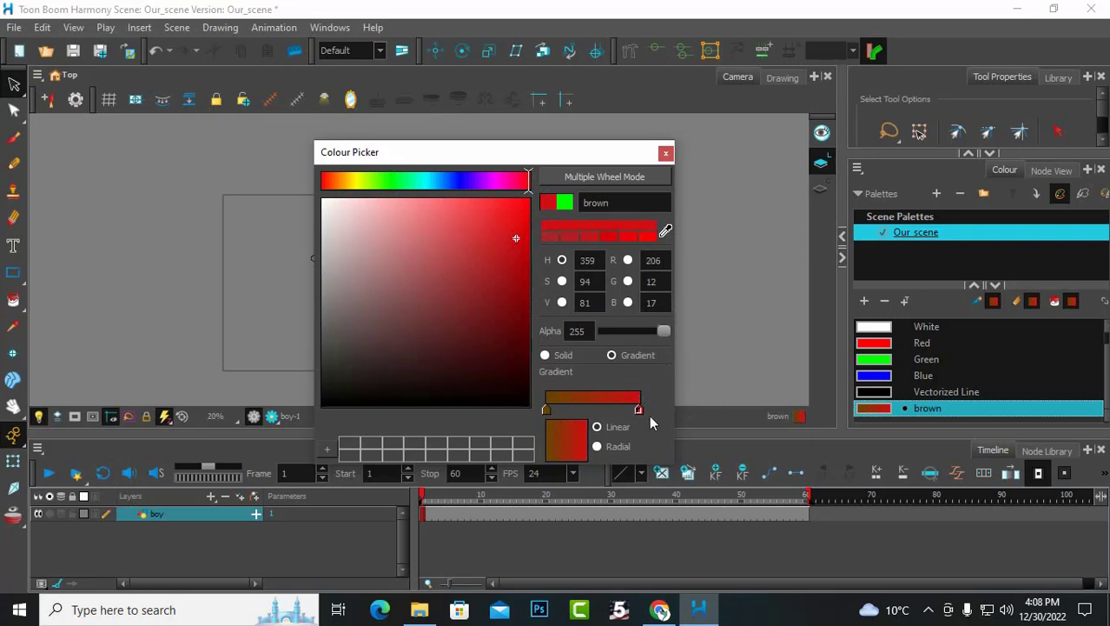
# Step: Preview the radial and linear gradient types on the brown swatch and switch it back to a solid colour
pyautogui.click(597, 447)
pyautogui.click(598, 428)
pyautogui.click(543, 404)
pyautogui.click(544, 355)
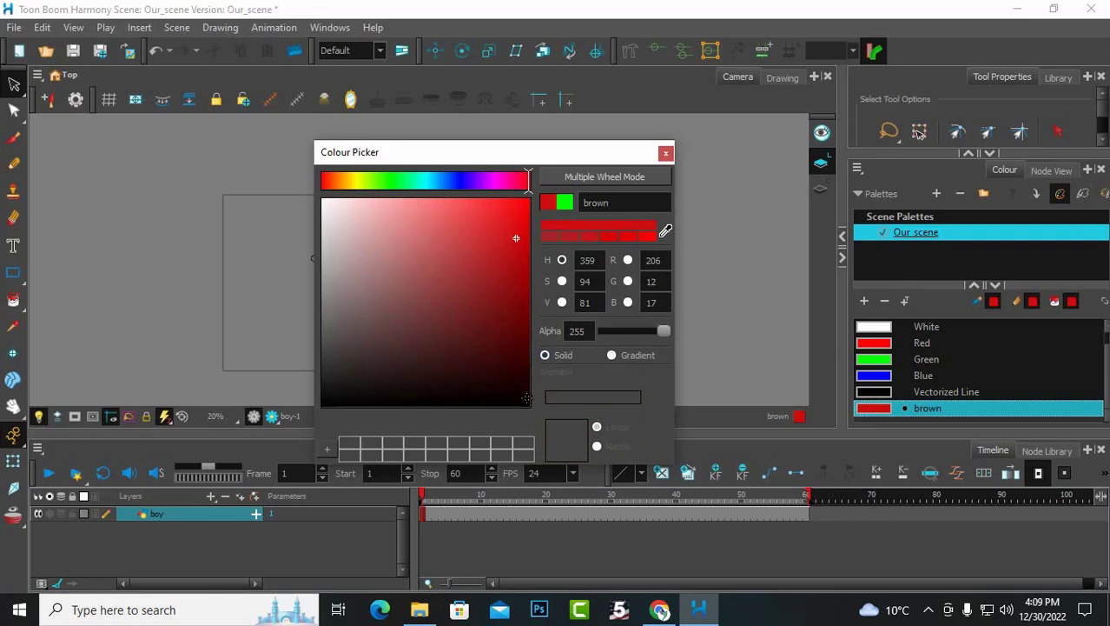
# Step: Set the solid brown swatch to R 131, G 77, B 0 and close the Colour Picker
pyautogui.click(343, 185)
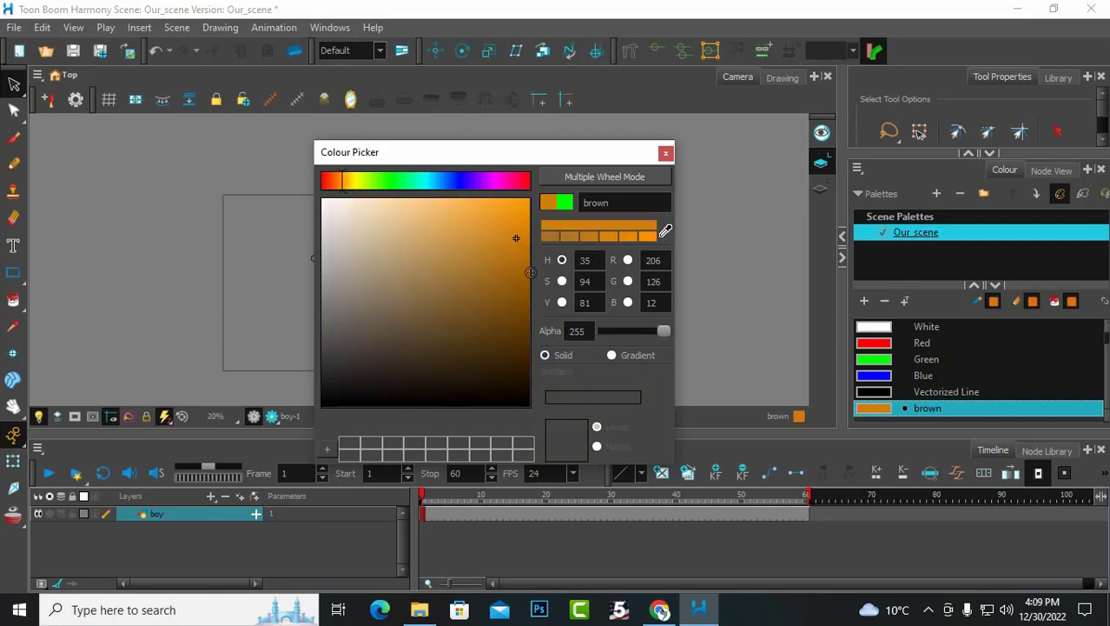
pyautogui.click(530, 292)
pyautogui.click(528, 300)
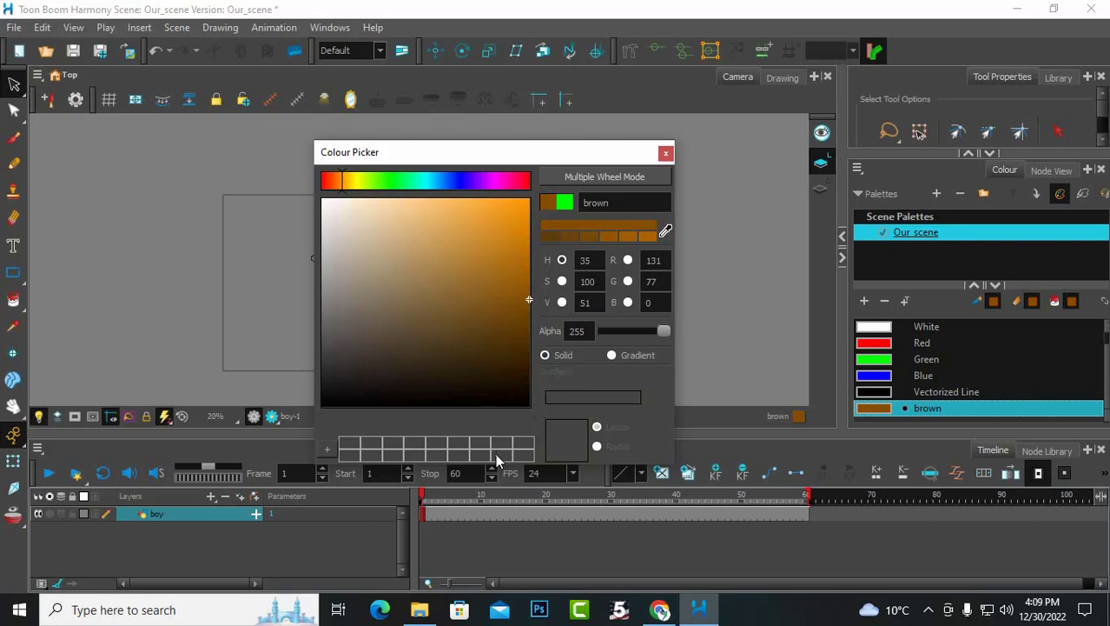
pyautogui.moveTo(599, 165); pyautogui.dragTo(550, 140)
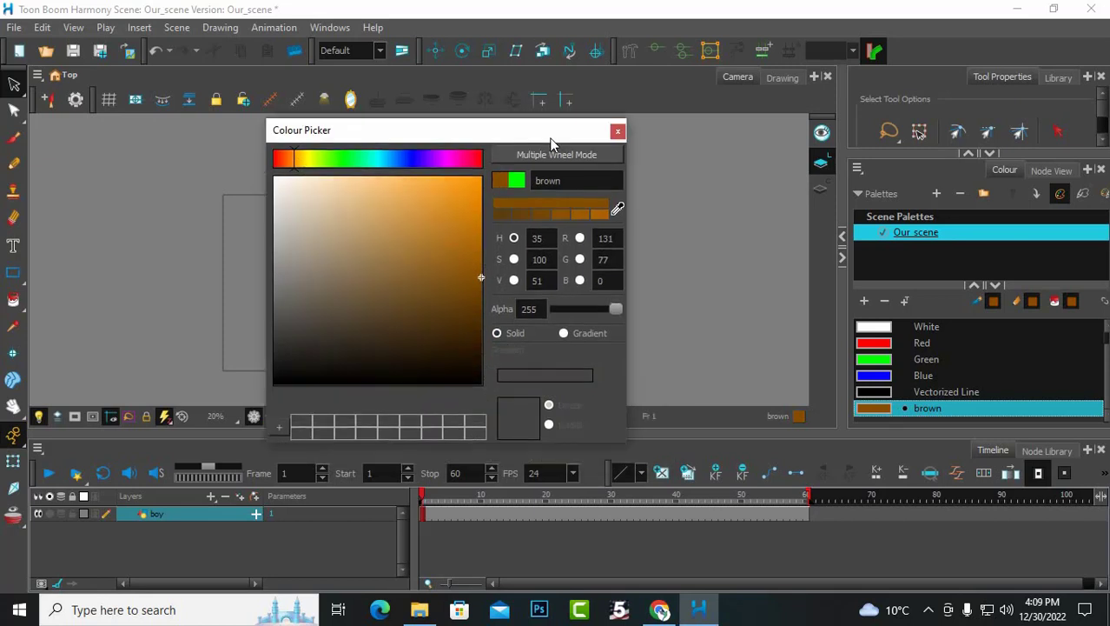
pyautogui.click(617, 130)
# Step: Delete the brown swatch from the Our_scene palette
pyautogui.click(925, 418)
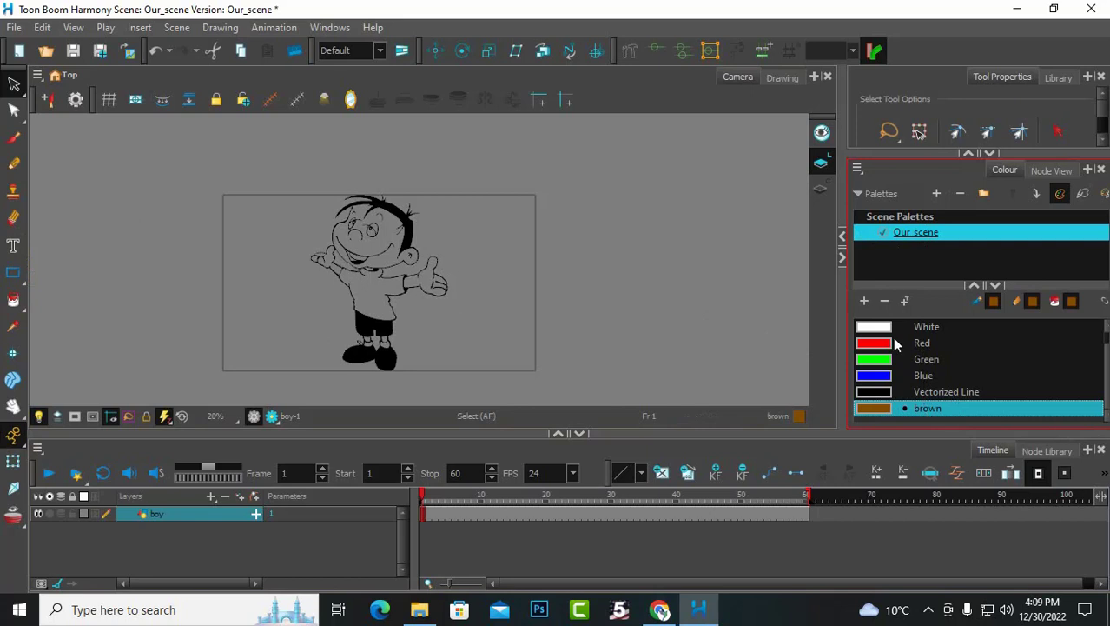
pyautogui.click(885, 301)
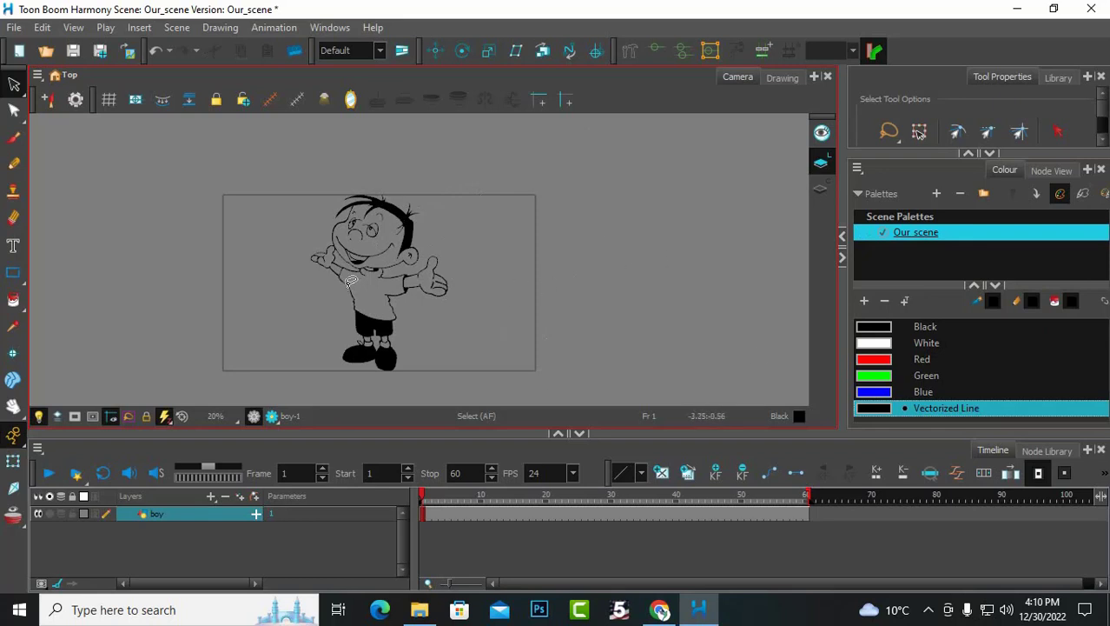
# Step: Create a new scene palette of type Colour named boycartoon
pyautogui.scroll(1, 356, 299)
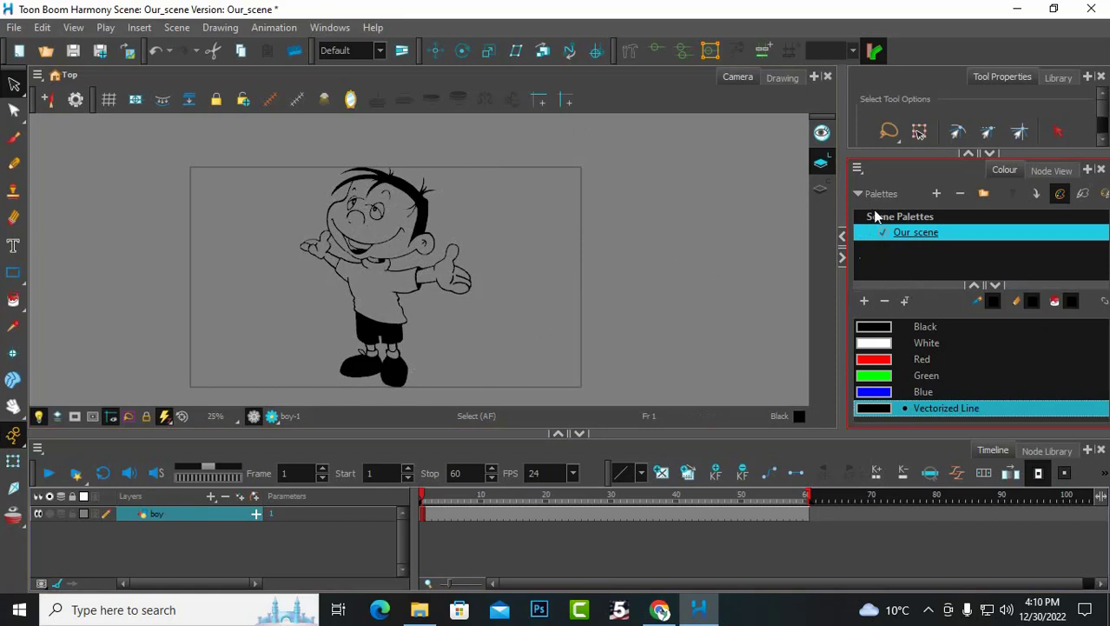
pyautogui.click(936, 194)
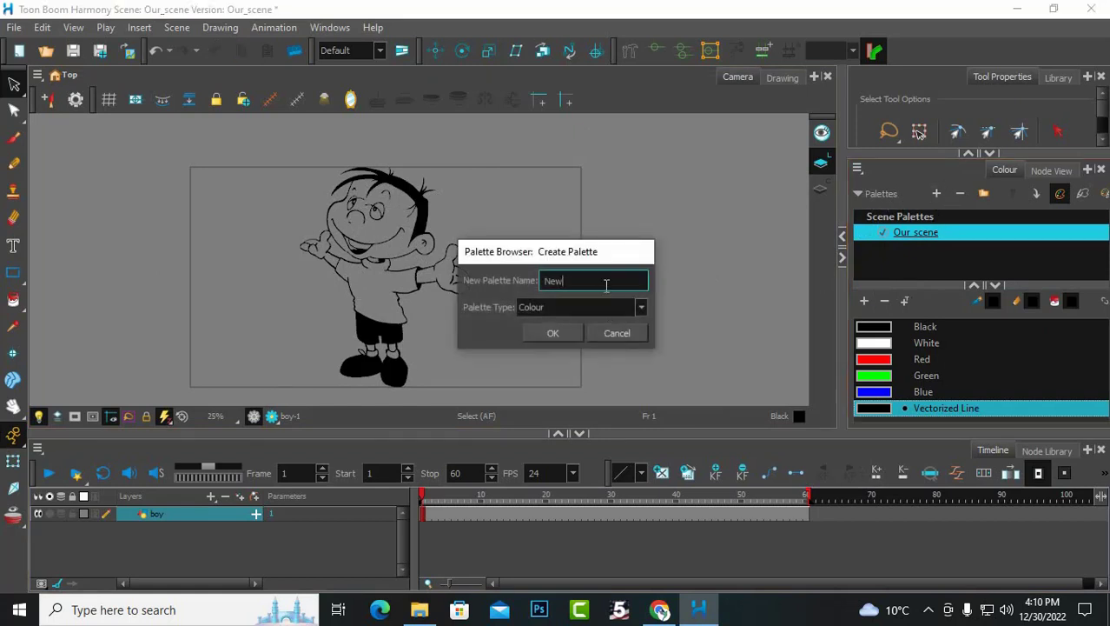
pyautogui.moveTo(605, 280); pyautogui.dragTo(481, 270)
pyautogui.write('boycartoon')
pyautogui.click(540, 333)
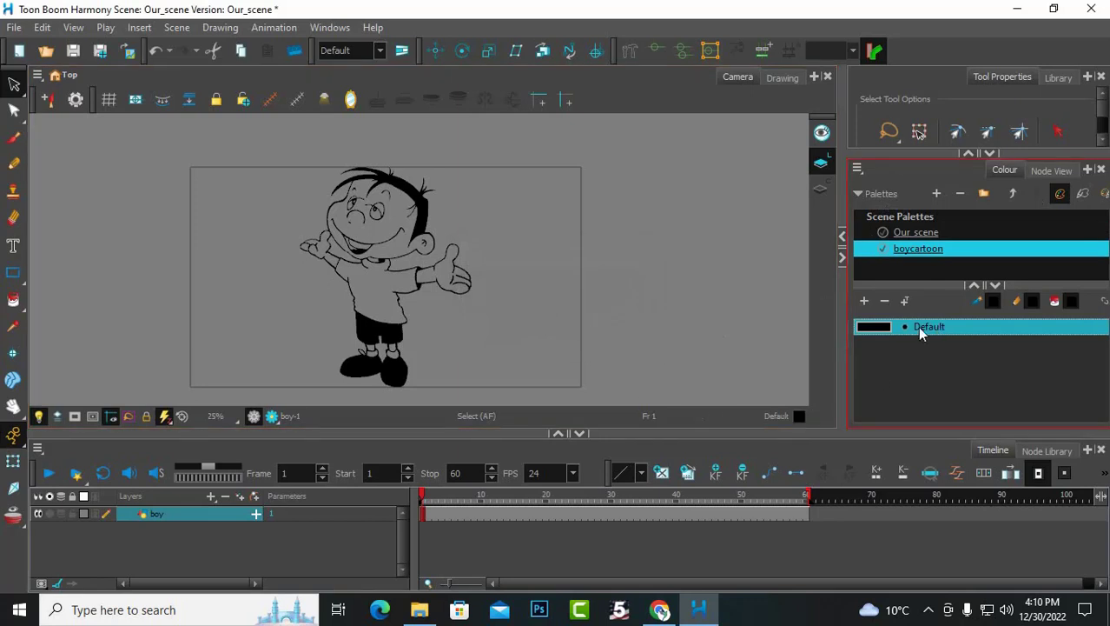
# Step: Add a colour swatch to the boycartoon palette and name it skin
pyautogui.click(871, 301)
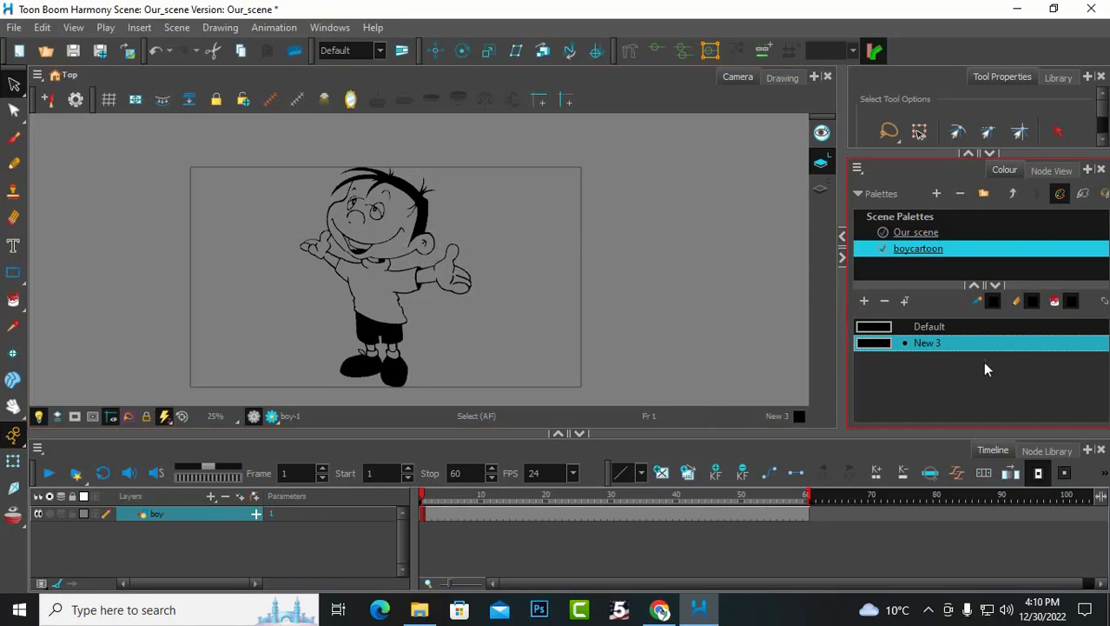
pyautogui.doubleClick(920, 343)
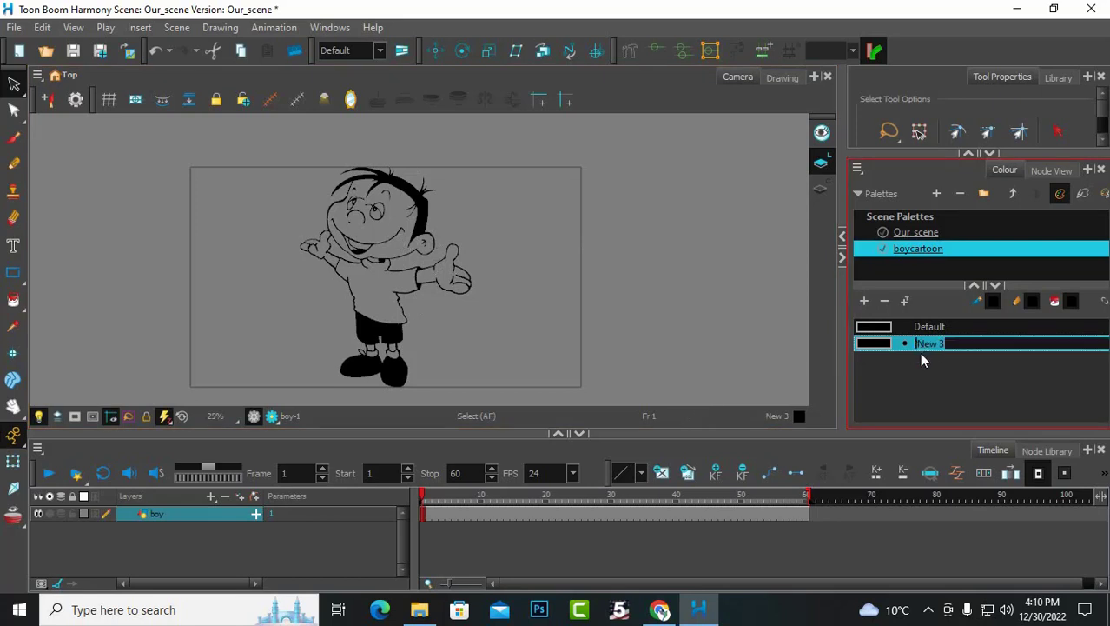
pyautogui.write('in')
pyautogui.press('Tab')
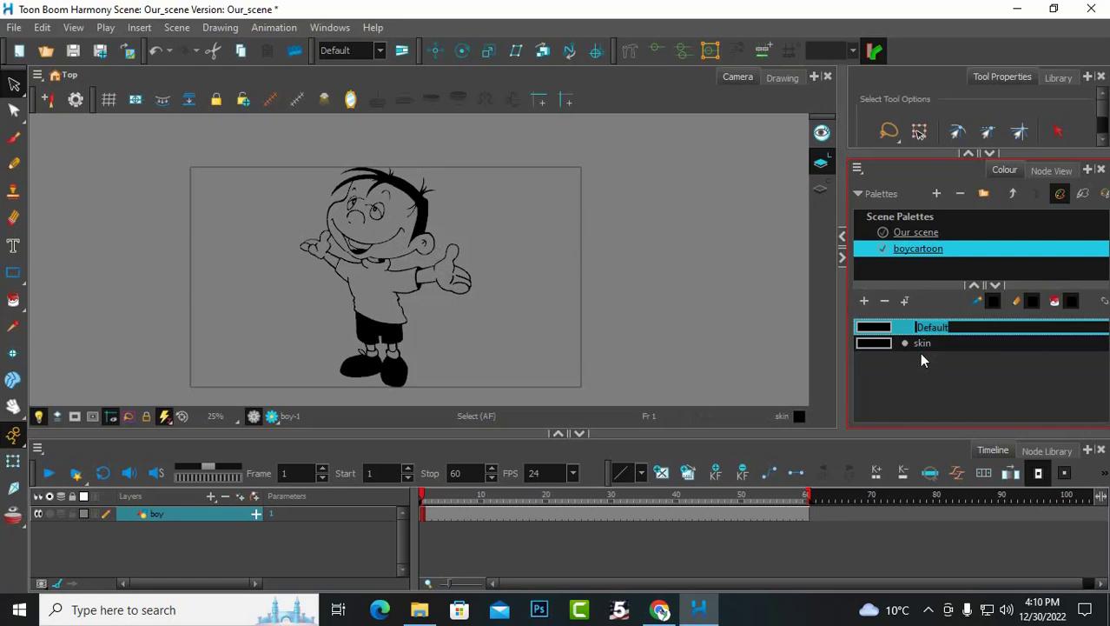
pyautogui.click(921, 345)
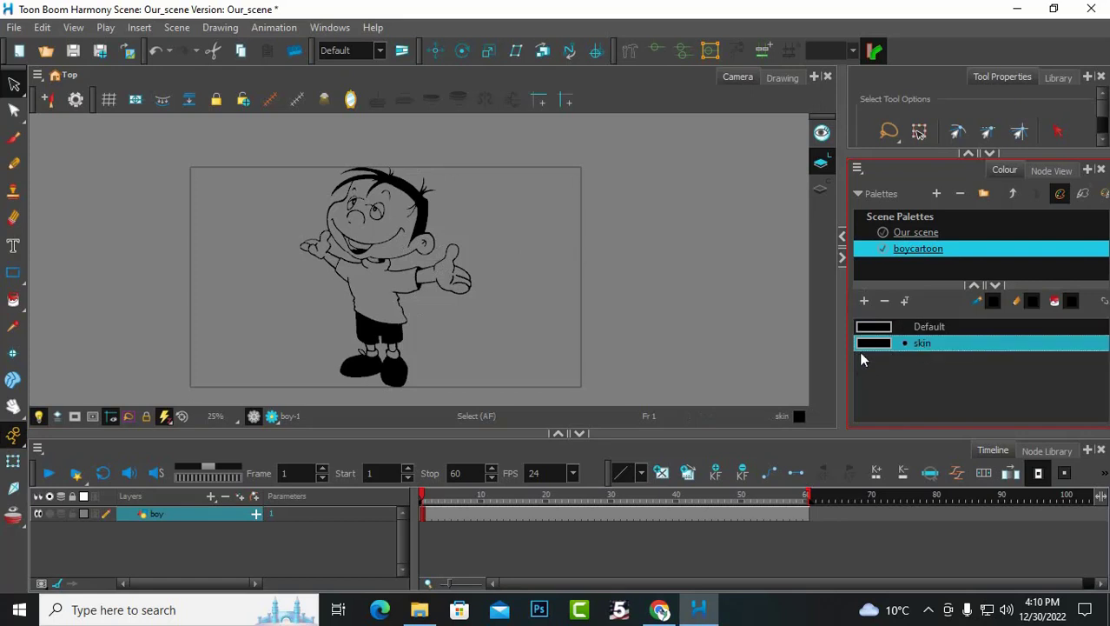
# Step: Set the skin swatch to a golden yellow with R 219, G 170, B 0 and close the Colour Picker
pyautogui.doubleClick(868, 344)
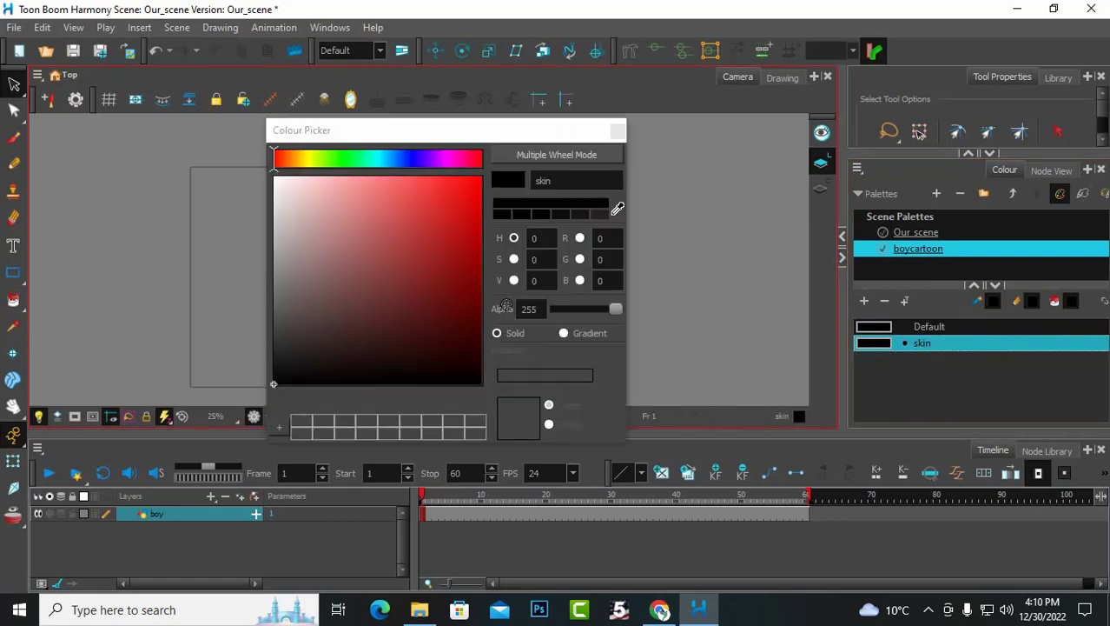
pyautogui.click(301, 160)
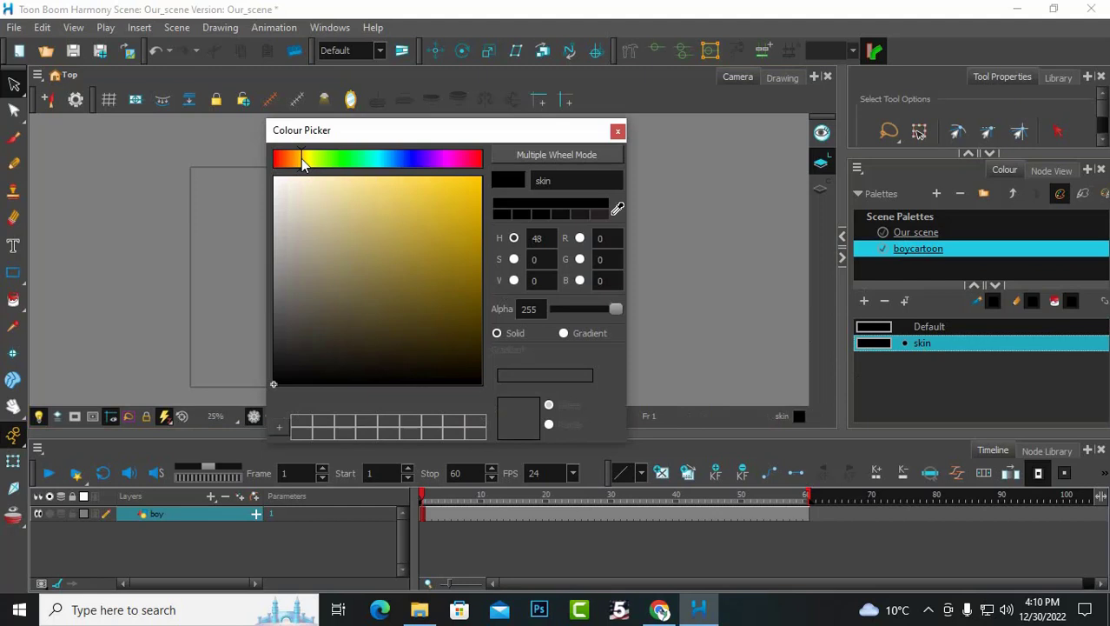
pyautogui.click(480, 206)
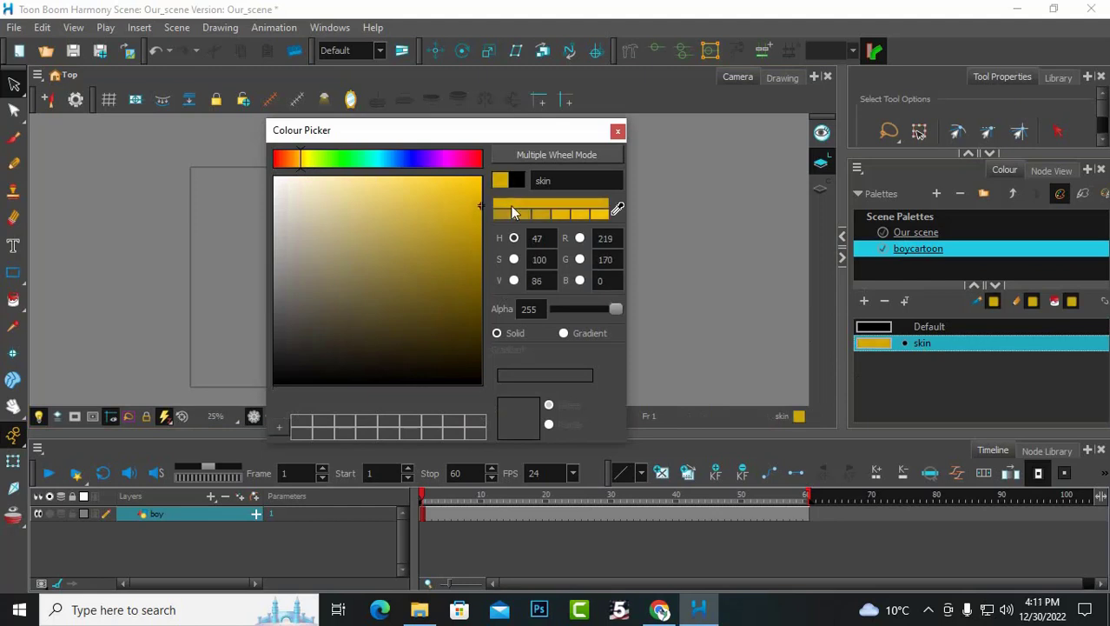
pyautogui.click(618, 131)
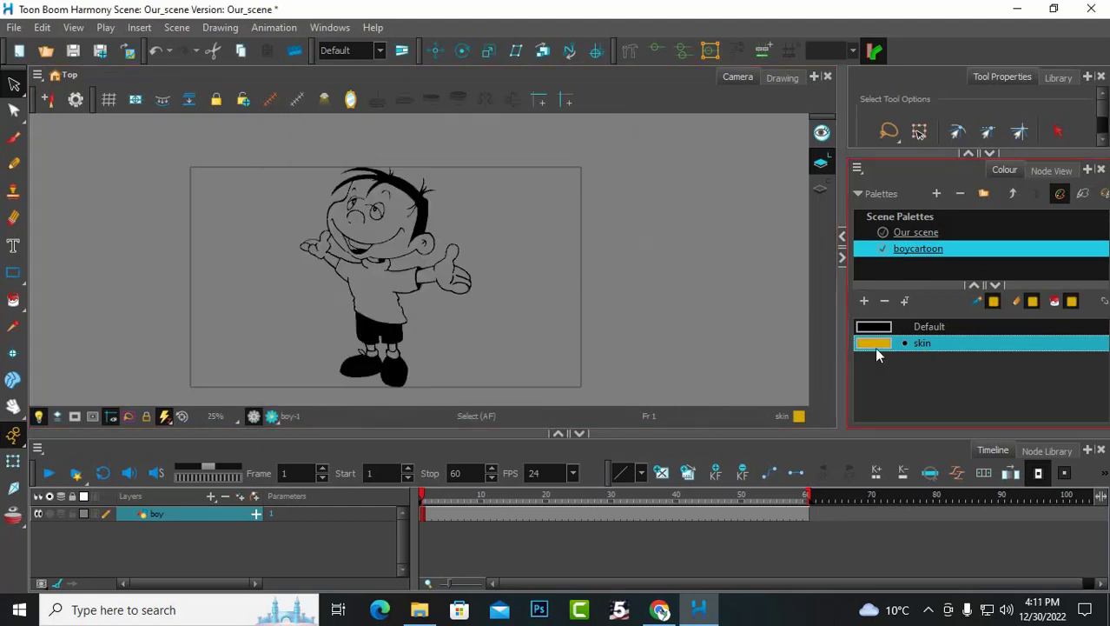
# Step: Add another swatch to the boycartoon palette and set it to a dark reddish brown with R 96, G 34, B 0
pyautogui.click(858, 303)
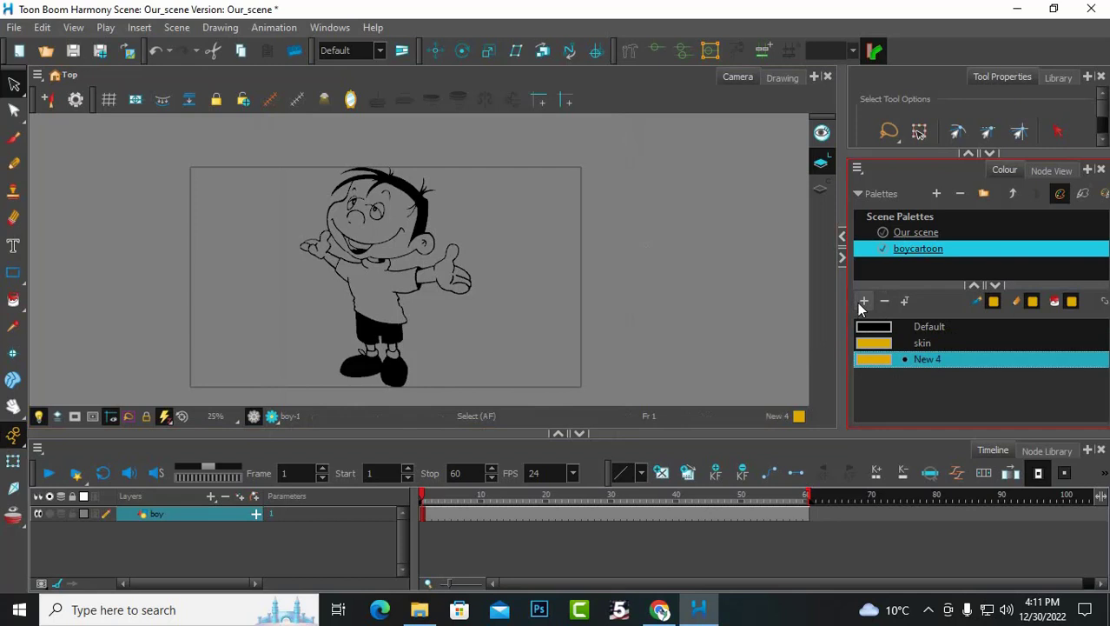
pyautogui.doubleClick(874, 360)
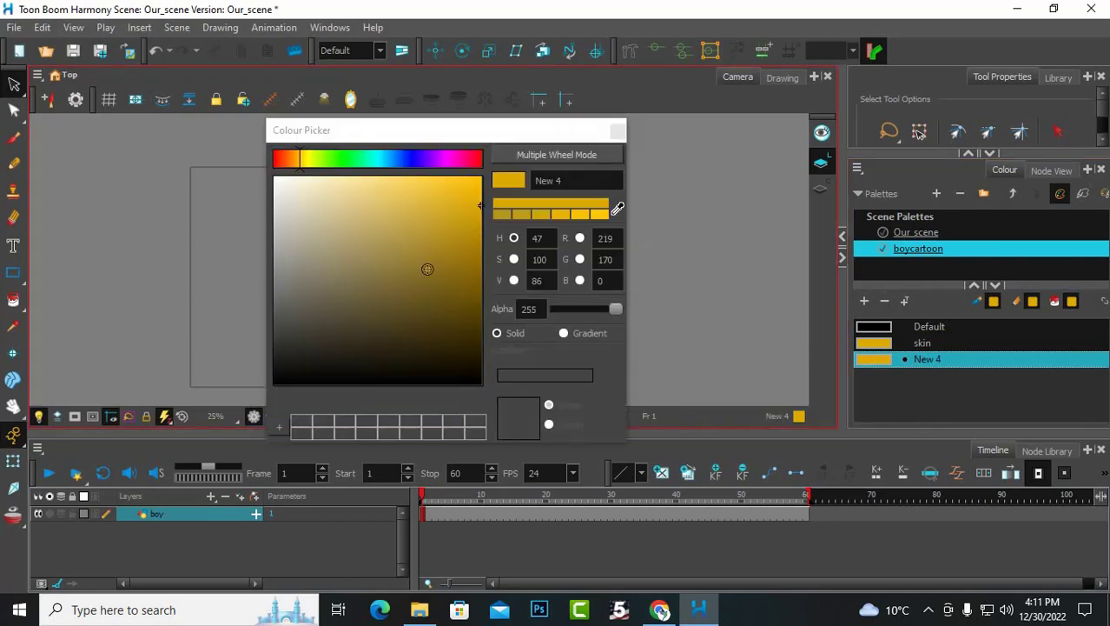
pyautogui.click(286, 158)
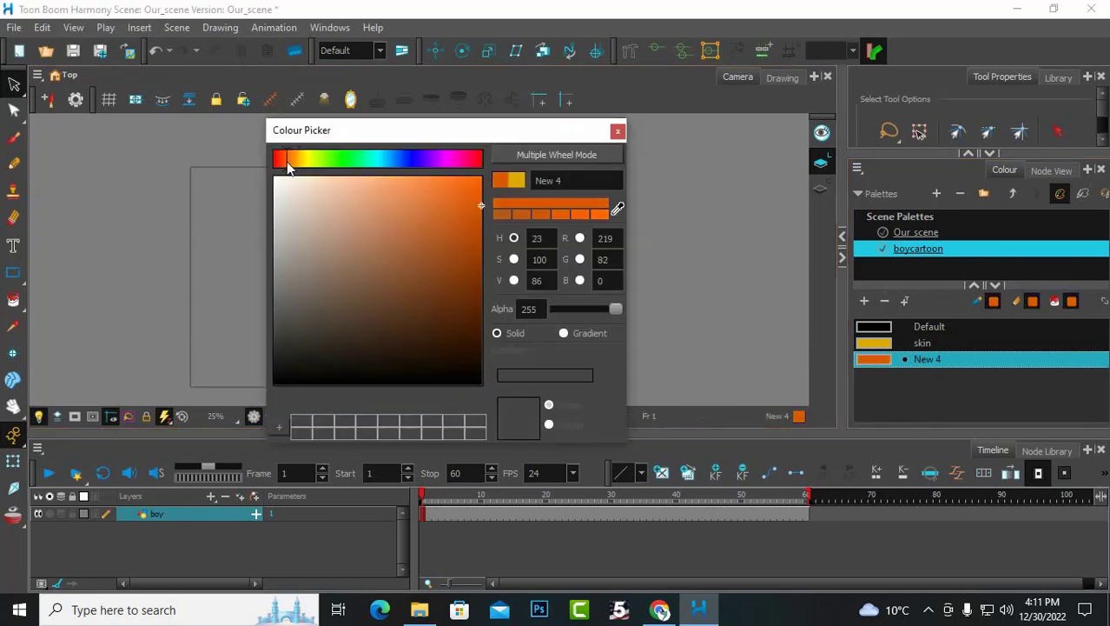
pyautogui.click(457, 291)
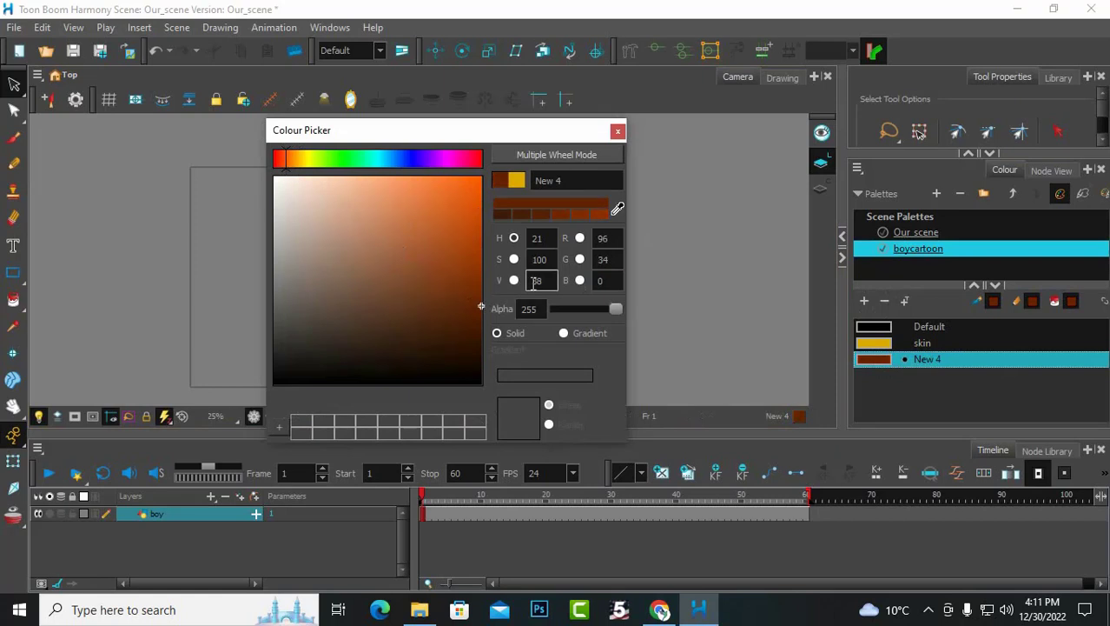
pyautogui.click(617, 131)
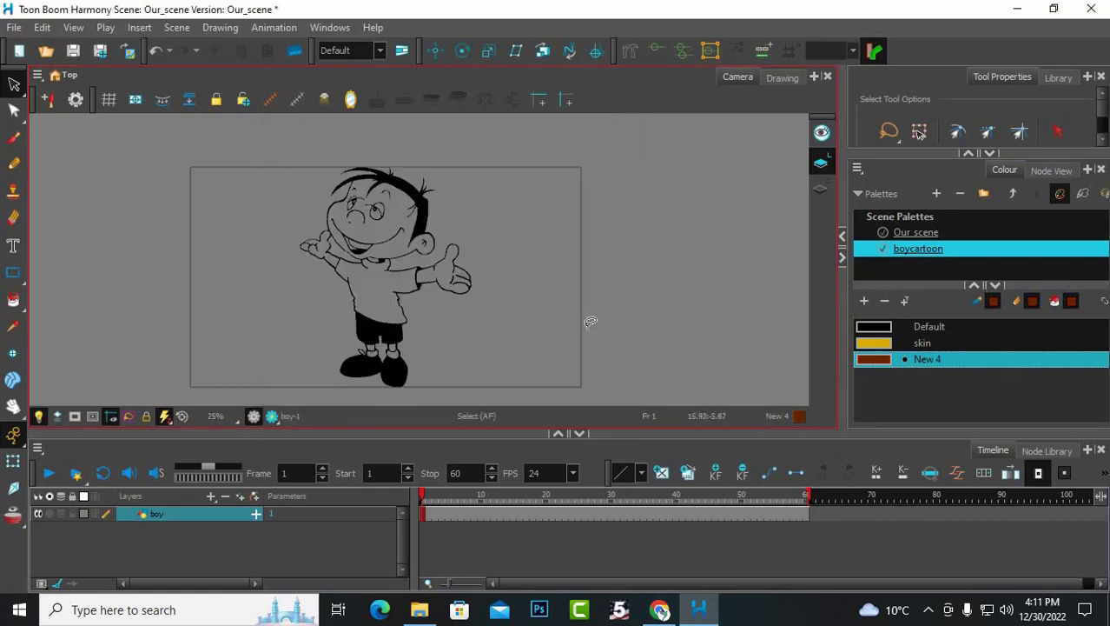
# Step: Rename the new dark brown swatch as hair
pyautogui.doubleClick(922, 359)
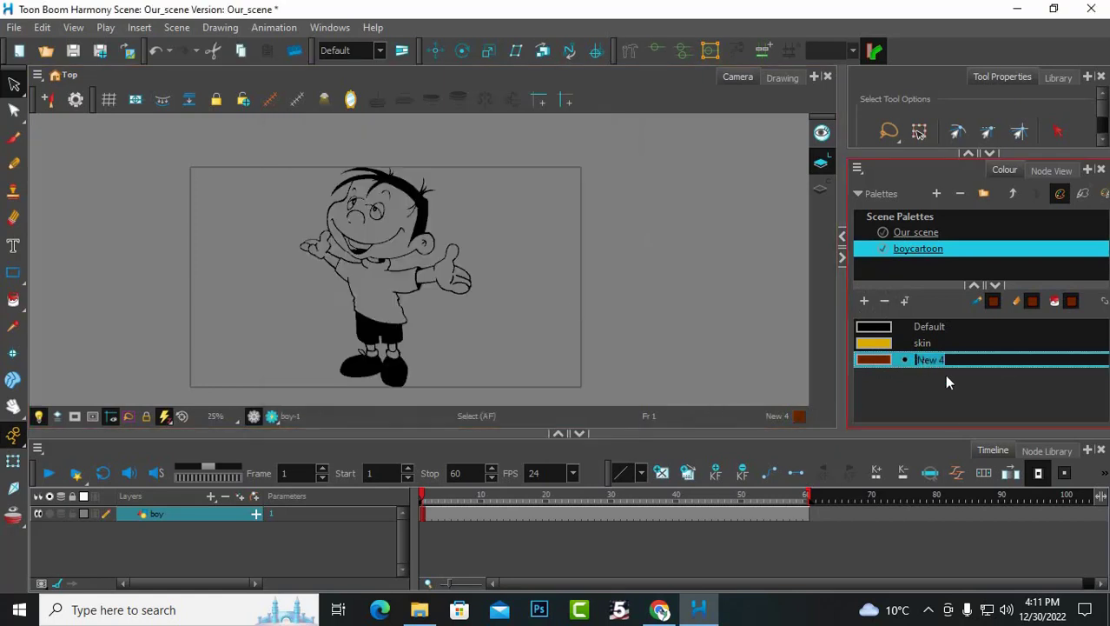
pyautogui.write('hair')
pyautogui.press('Return')
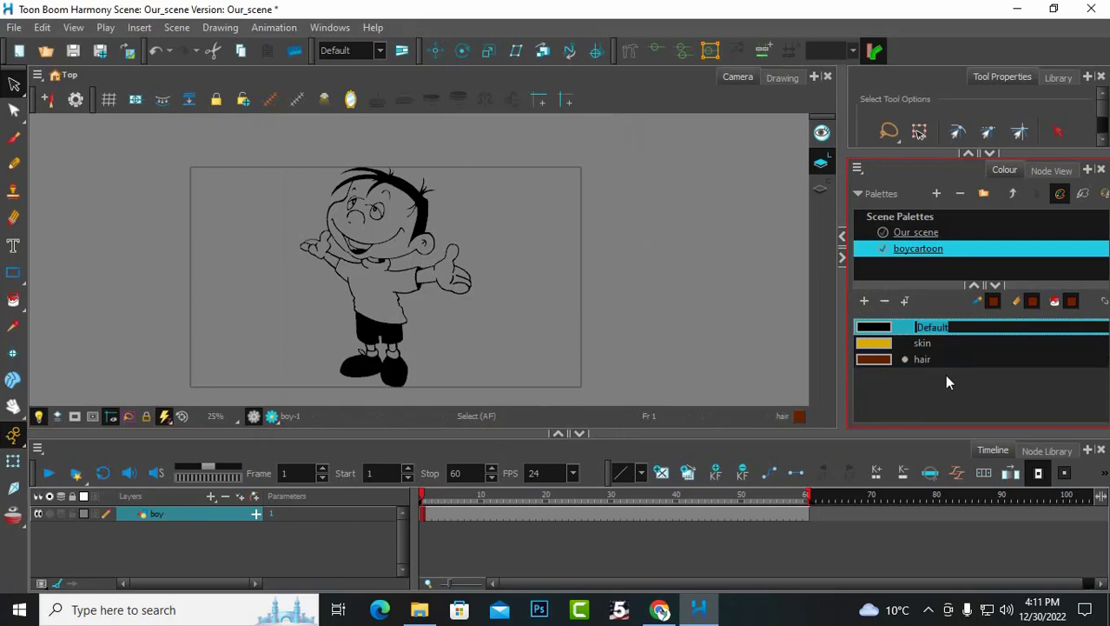
# Step: Add a third custom swatch below hair and set it to a dark purple with R 34, G 0, B 69
pyautogui.click(864, 301)
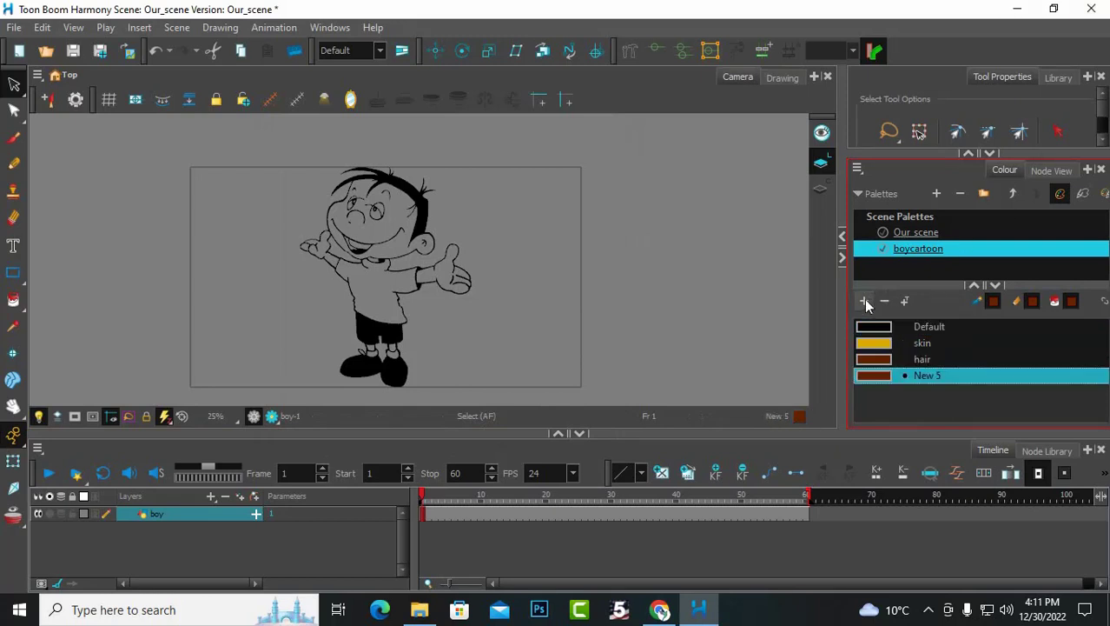
pyautogui.doubleClick(876, 375)
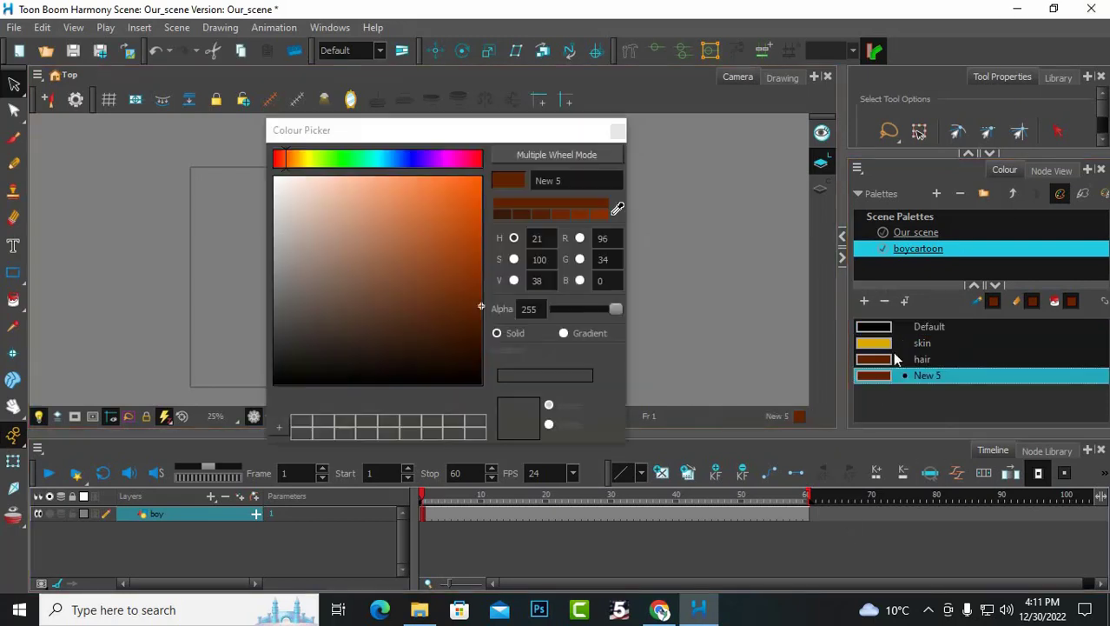
pyautogui.click(428, 157)
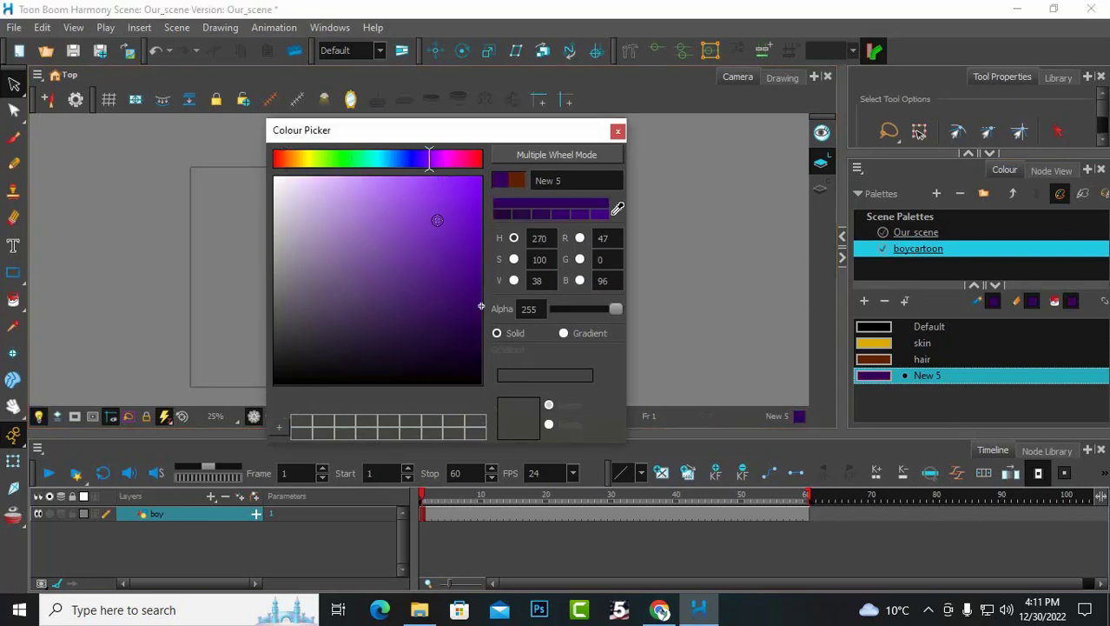
pyautogui.moveTo(483, 295); pyautogui.dragTo(481, 327)
pyautogui.click(618, 131)
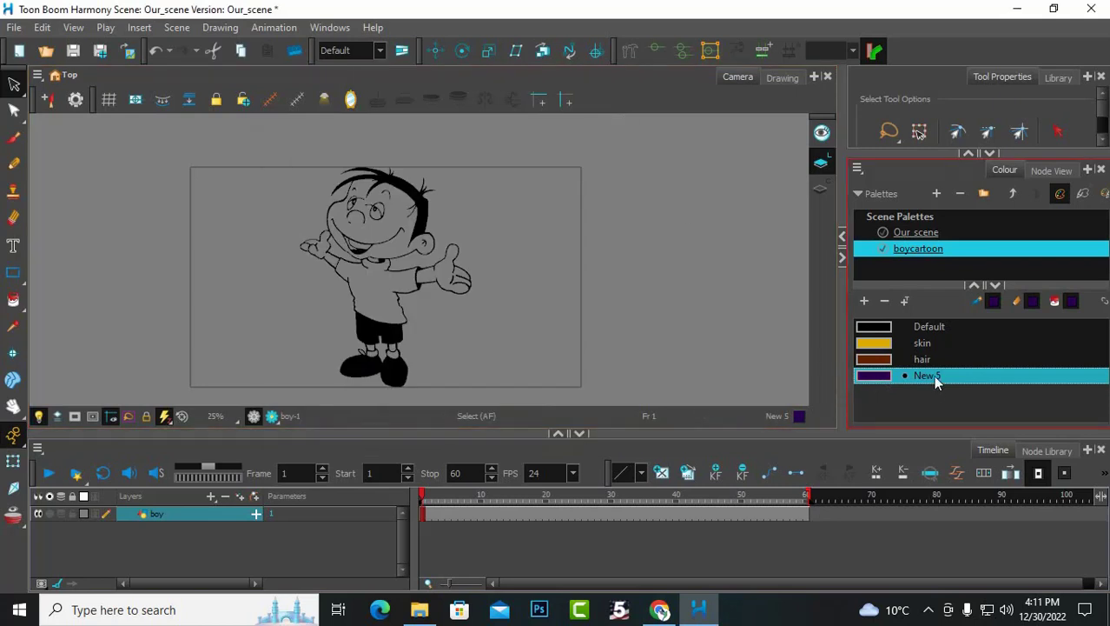
# Step: Brighten the new purple swatch to R 68, G 0, B 144 and close the Colour Picker
pyautogui.doubleClick(888, 378)
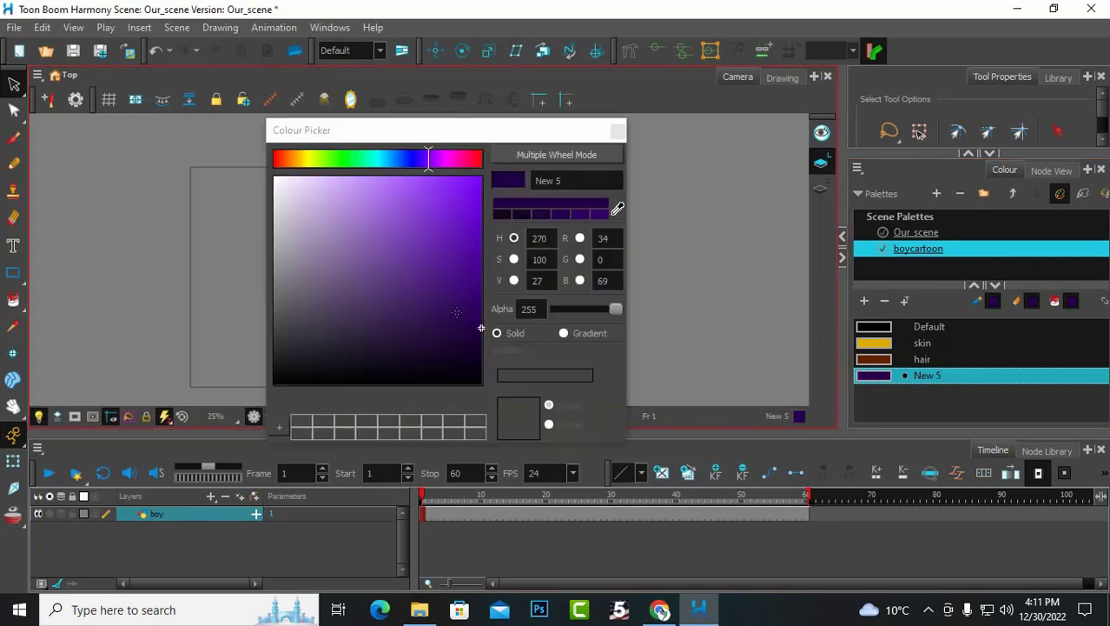
pyautogui.moveTo(454, 280); pyautogui.dragTo(491, 267)
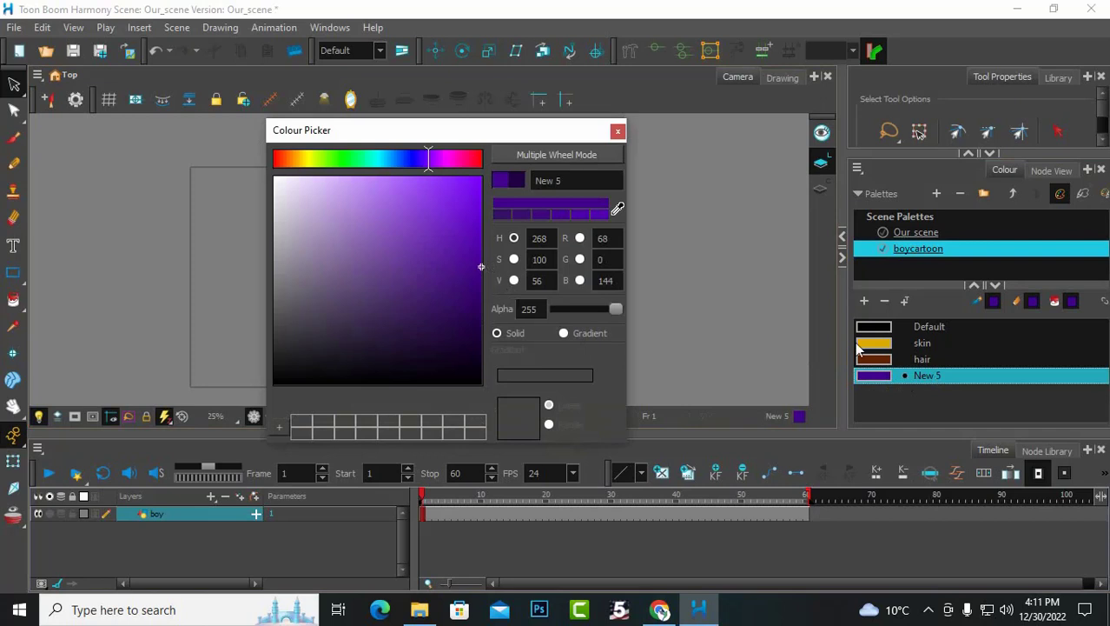
pyautogui.click(617, 133)
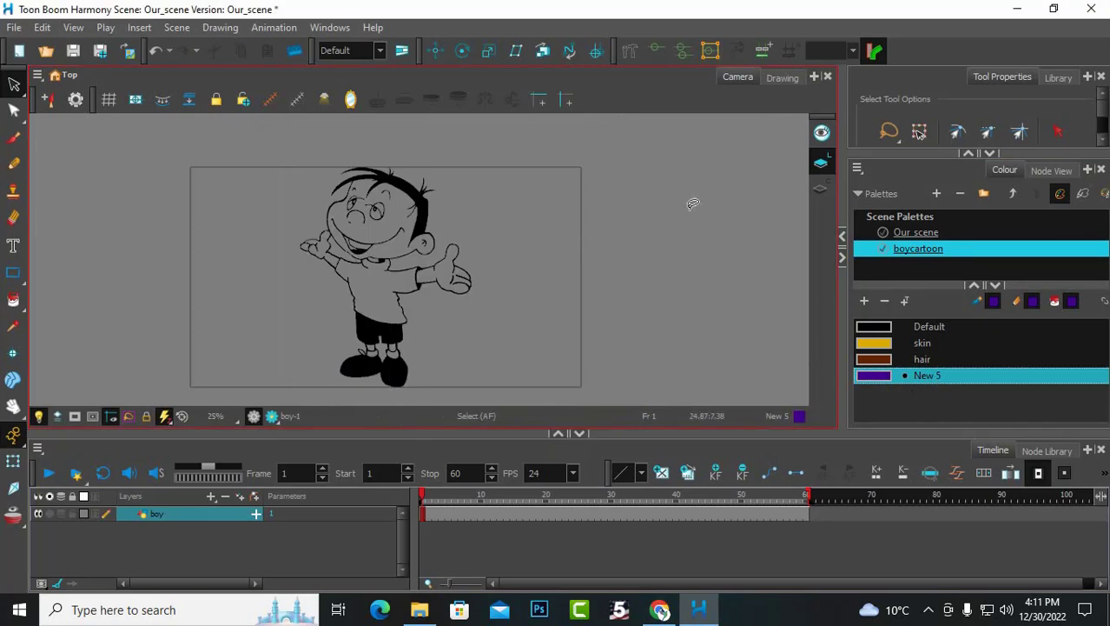
# Step: Rename the purple swatch as shoes
pyautogui.doubleClick(924, 375)
pyautogui.write('shoes')
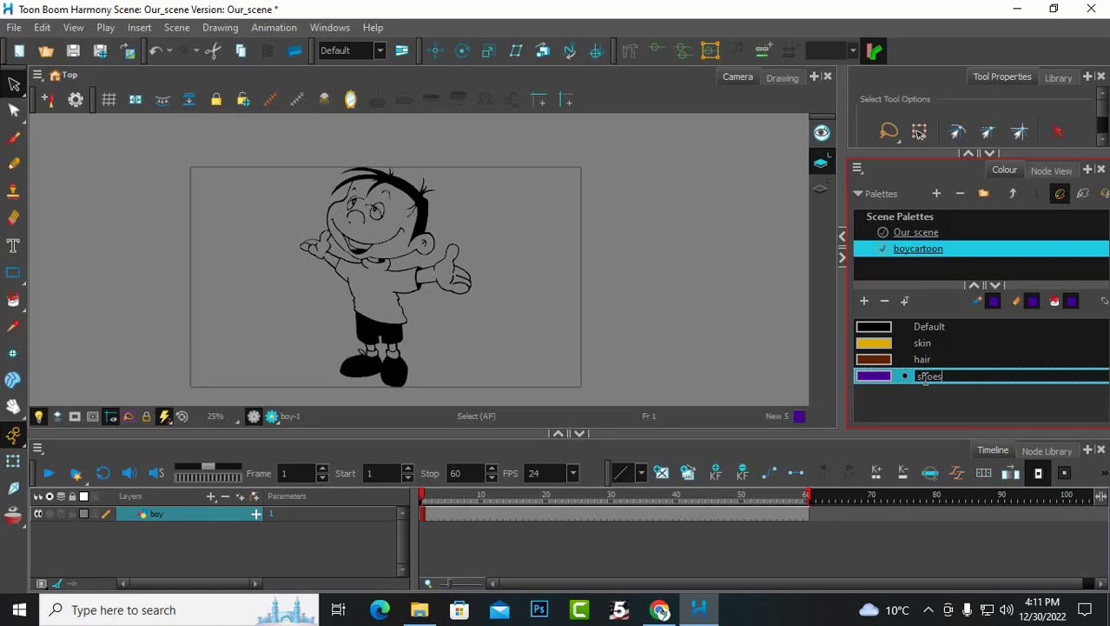
pyautogui.press('Tab')
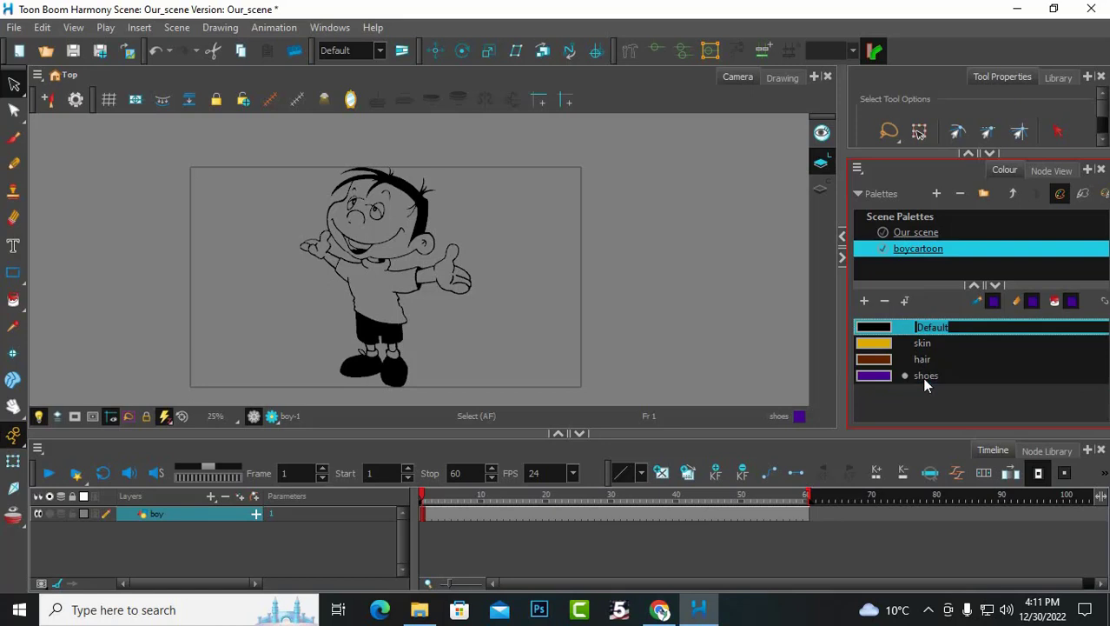
# Step: Add a swatch below shoes and set it to a crimson pink with R 193, G 0, B 86
pyautogui.click(865, 301)
pyautogui.click(865, 300)
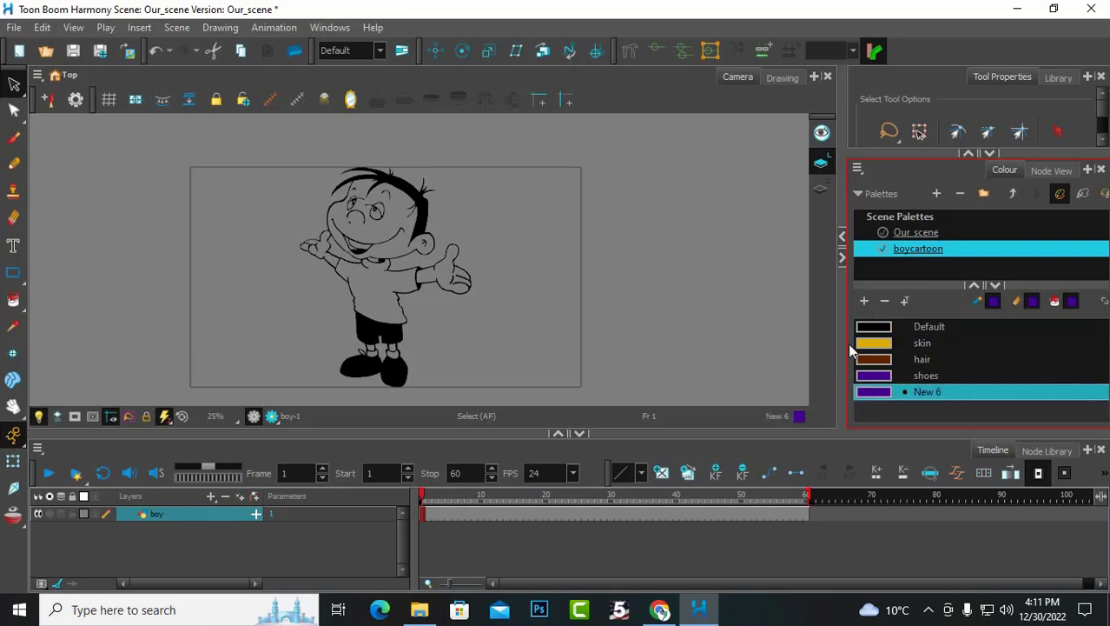
pyautogui.doubleClick(874, 392)
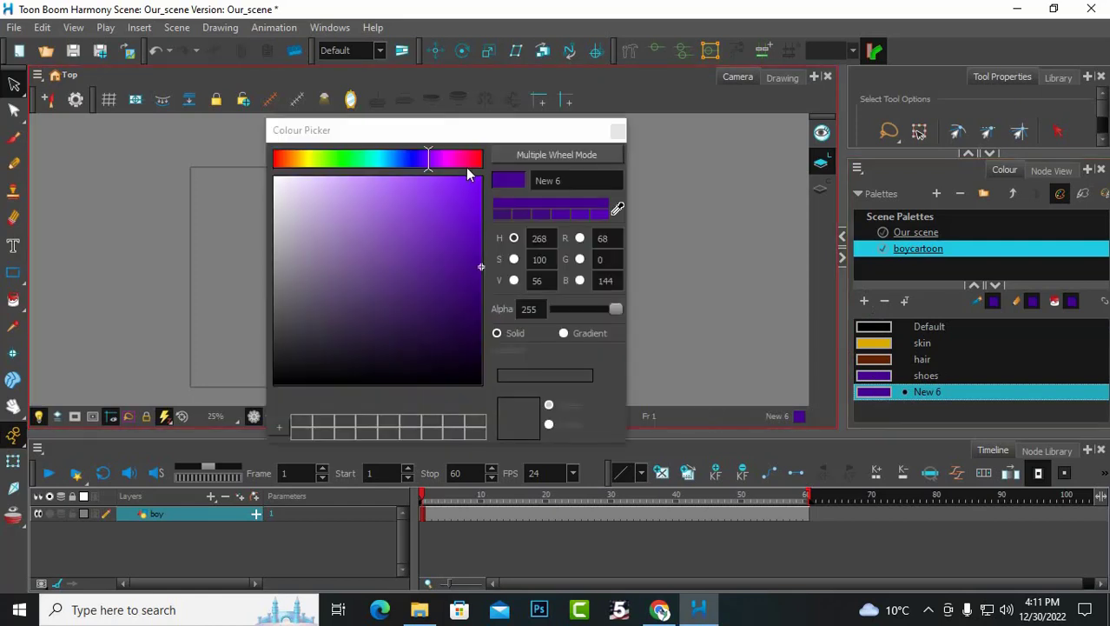
pyautogui.click(460, 157)
pyautogui.click(465, 157)
pyautogui.click(467, 272)
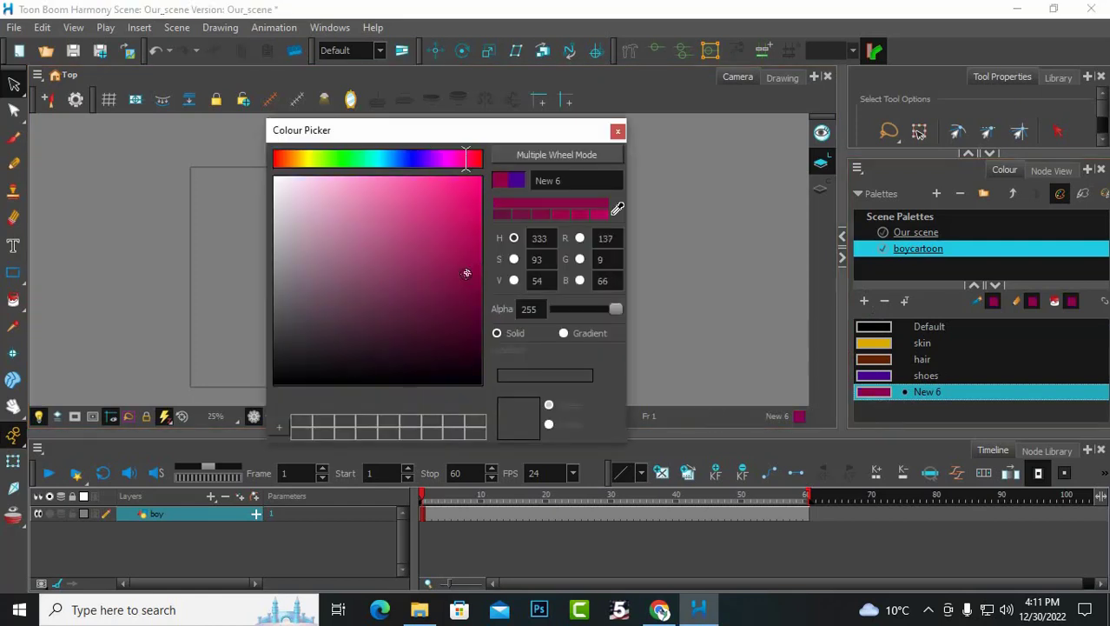
pyautogui.click(618, 130)
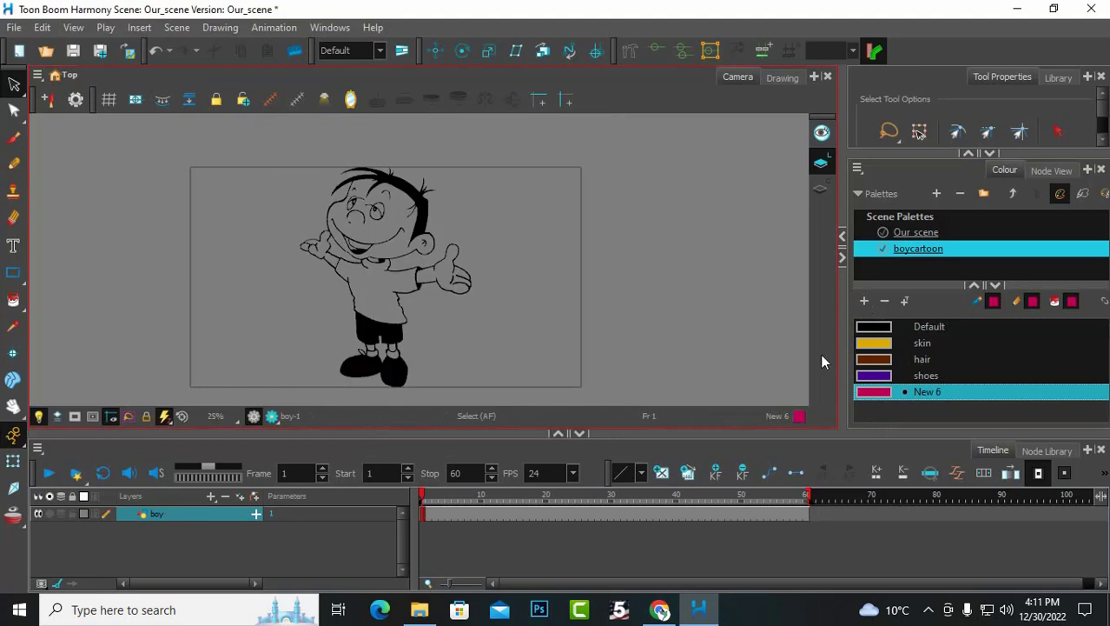
# Step: Rename the new crimson pink swatch as lips
pyautogui.click(930, 395)
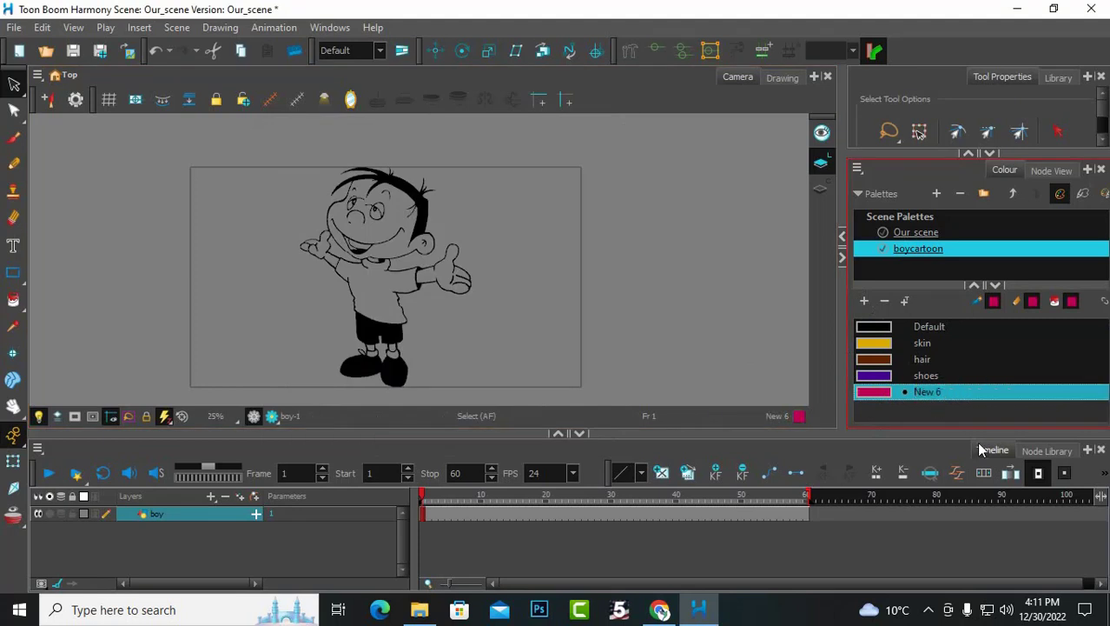
pyautogui.doubleClick(923, 392)
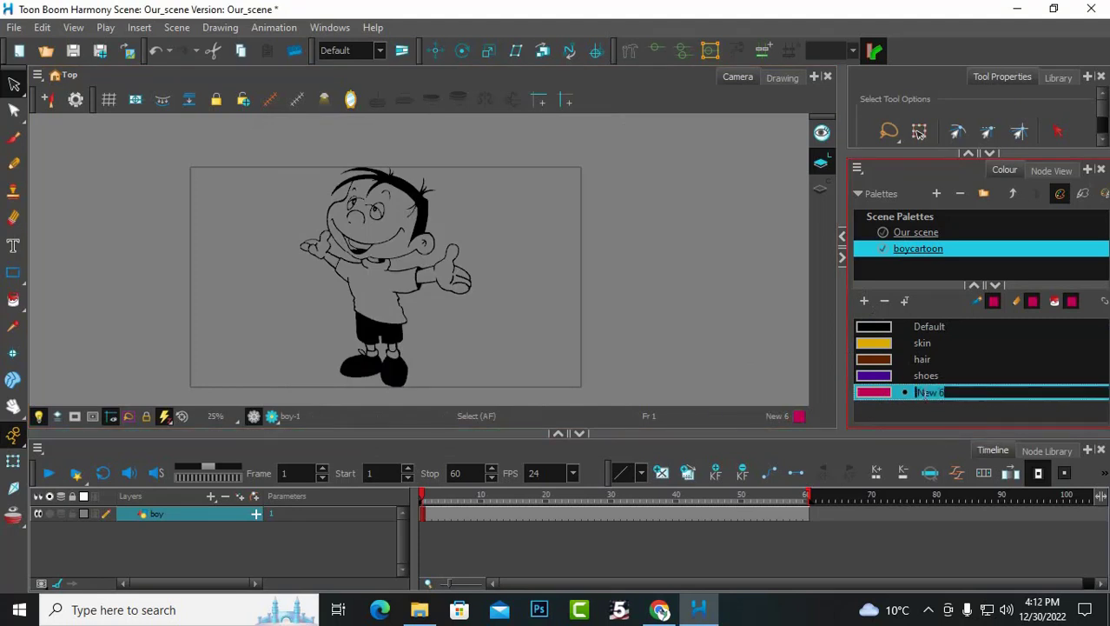
pyautogui.press('BackSpace')
pyautogui.press('Tab')
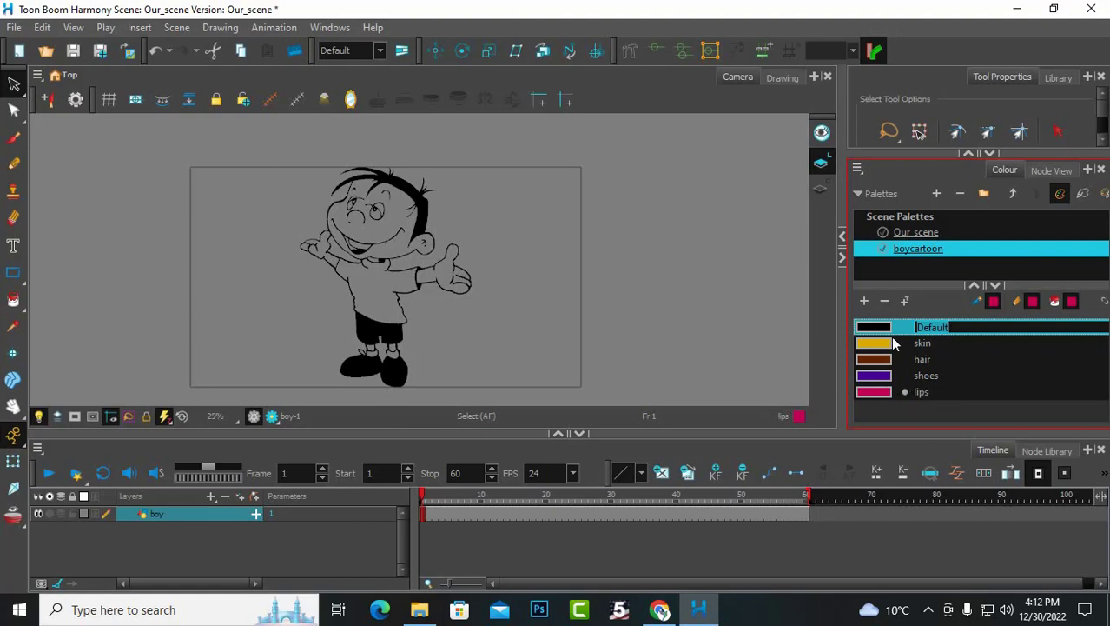
# Step: Add a swatch below lips and set it to a blue with R 0, G 127, B 207
pyautogui.click(863, 302)
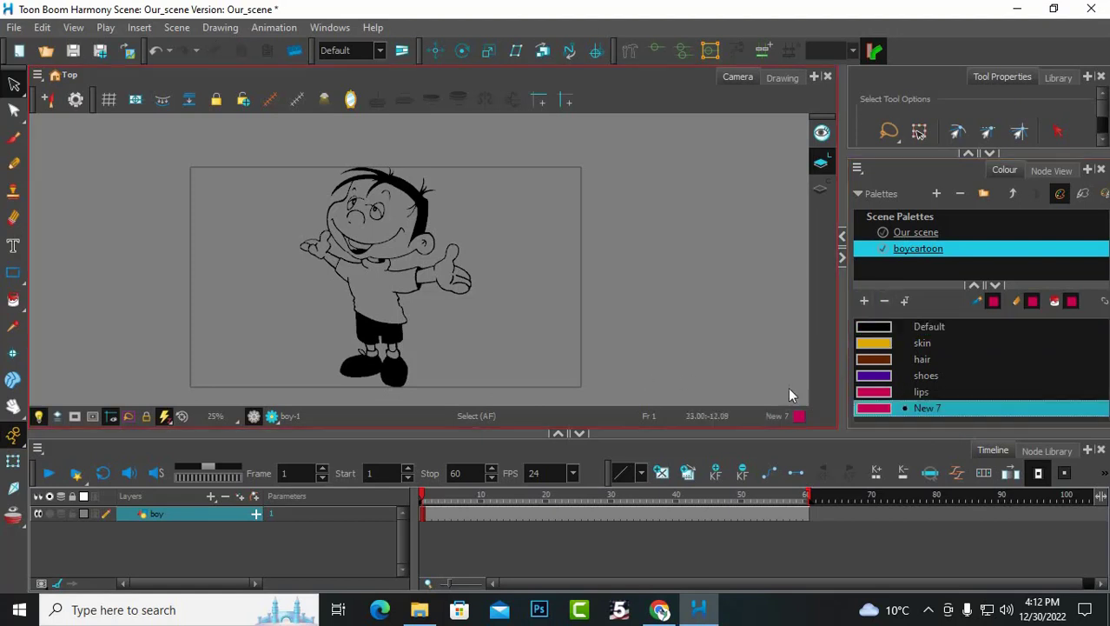
pyautogui.doubleClick(873, 408)
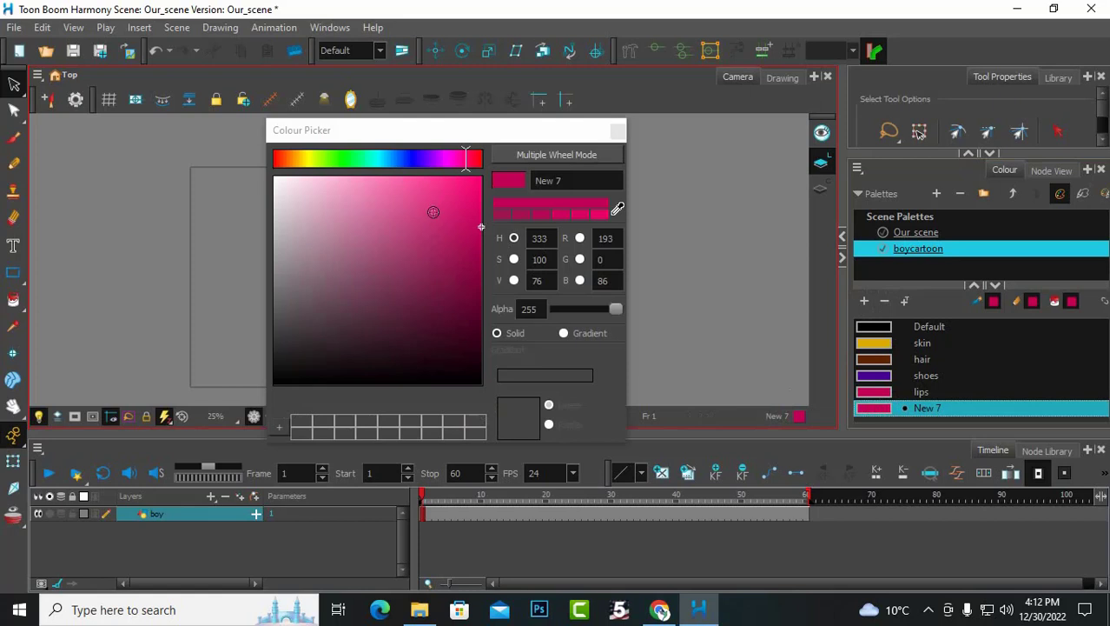
pyautogui.click(391, 158)
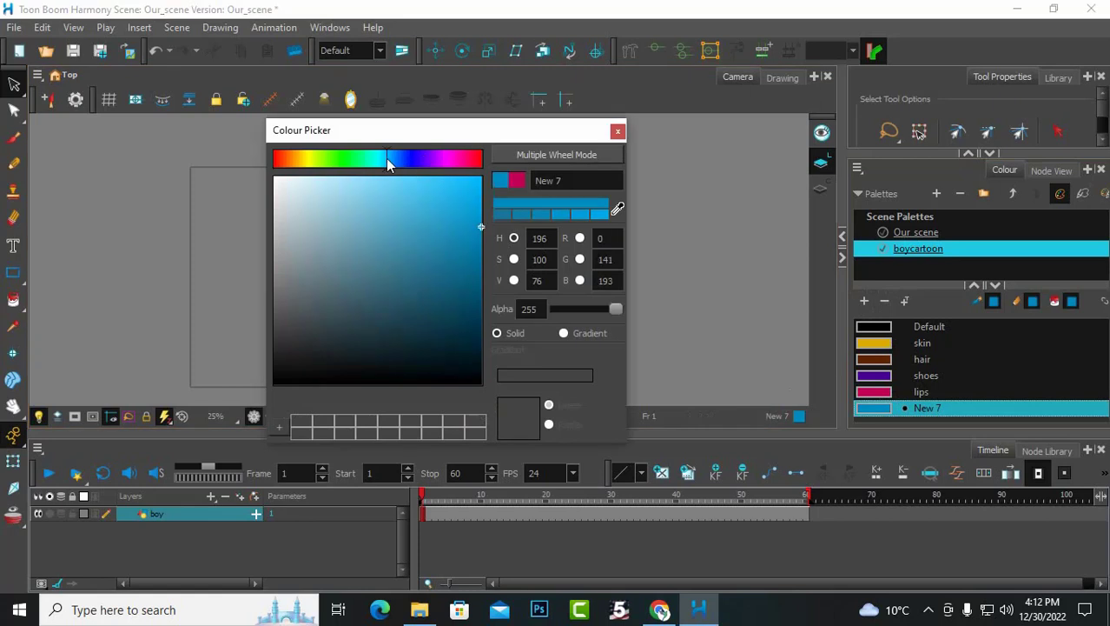
pyautogui.moveTo(481, 226); pyautogui.dragTo(484, 216)
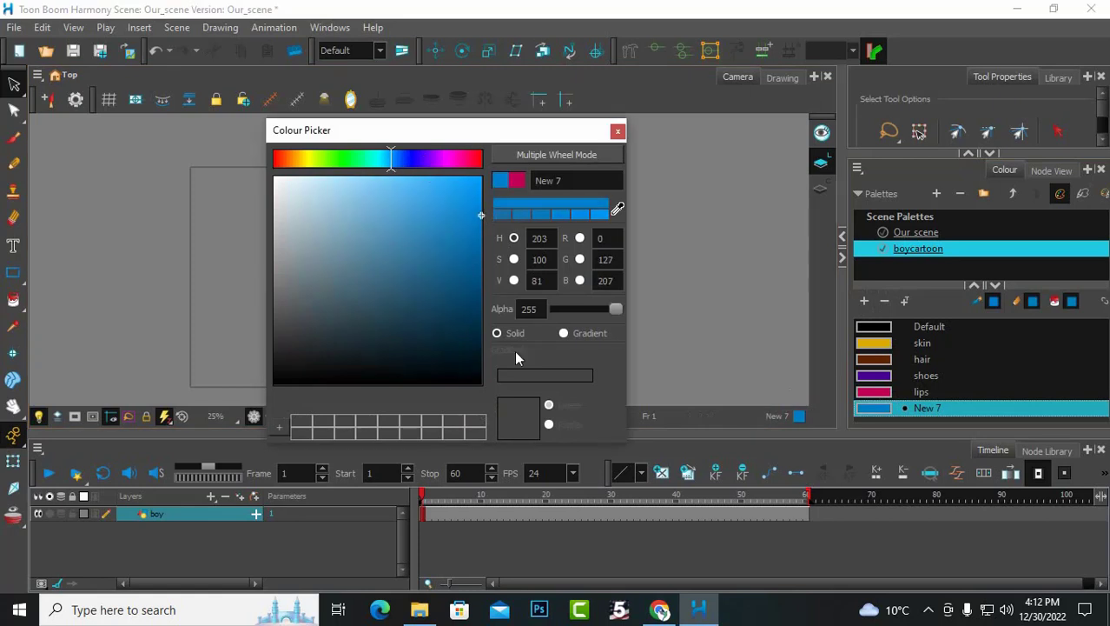
pyautogui.click(618, 130)
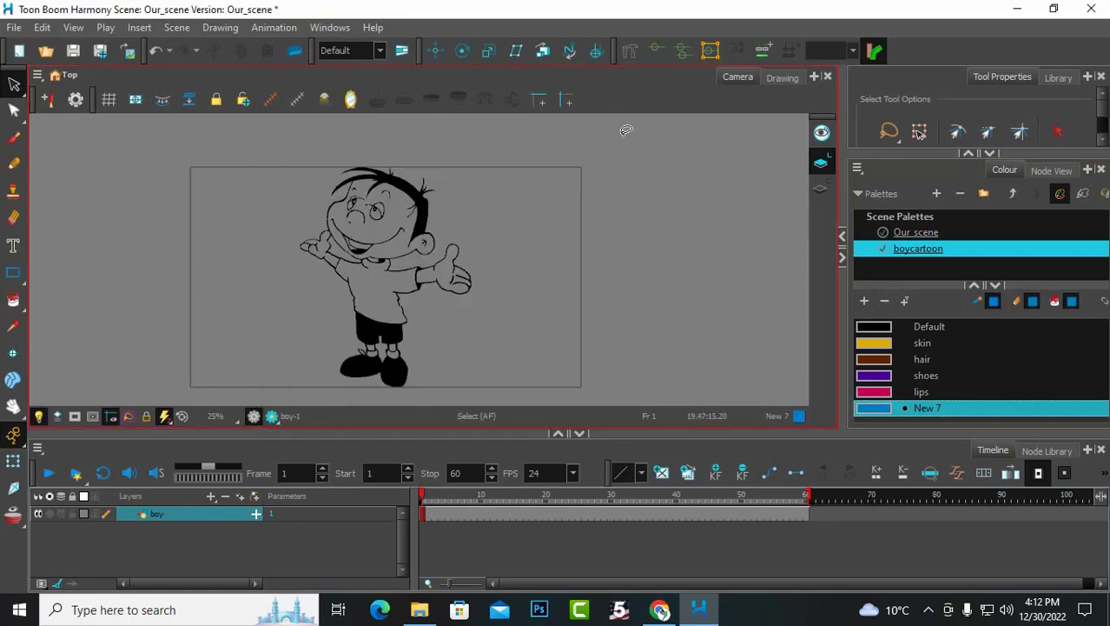
# Step: Rename the new blue swatch as clothes
pyautogui.doubleClick(927, 408)
pyautogui.write('clothes')
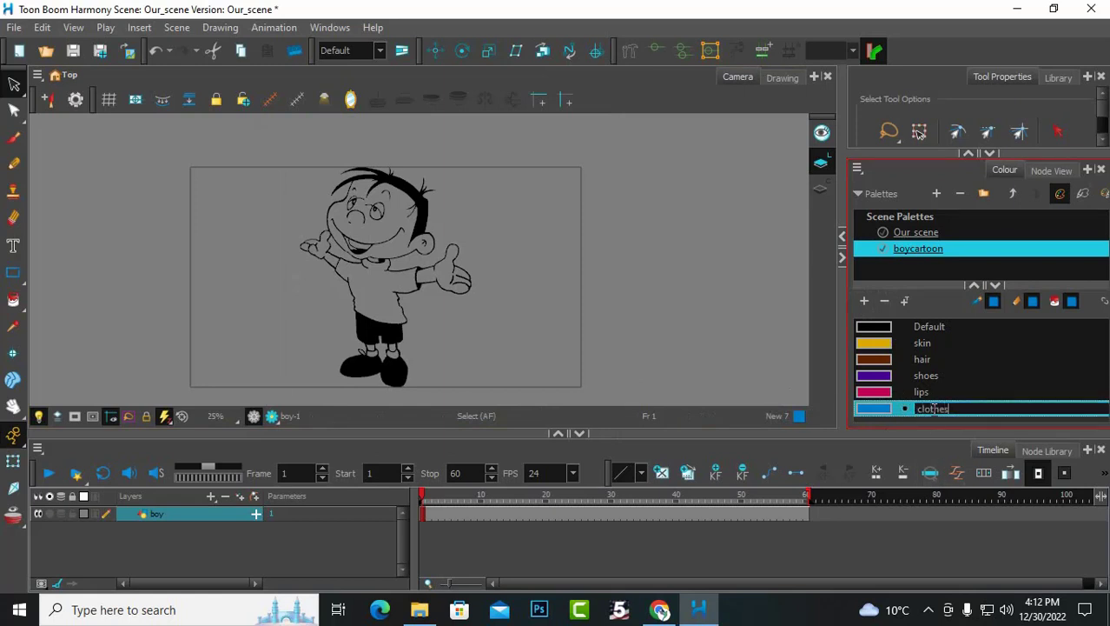
pyautogui.press('Tab')
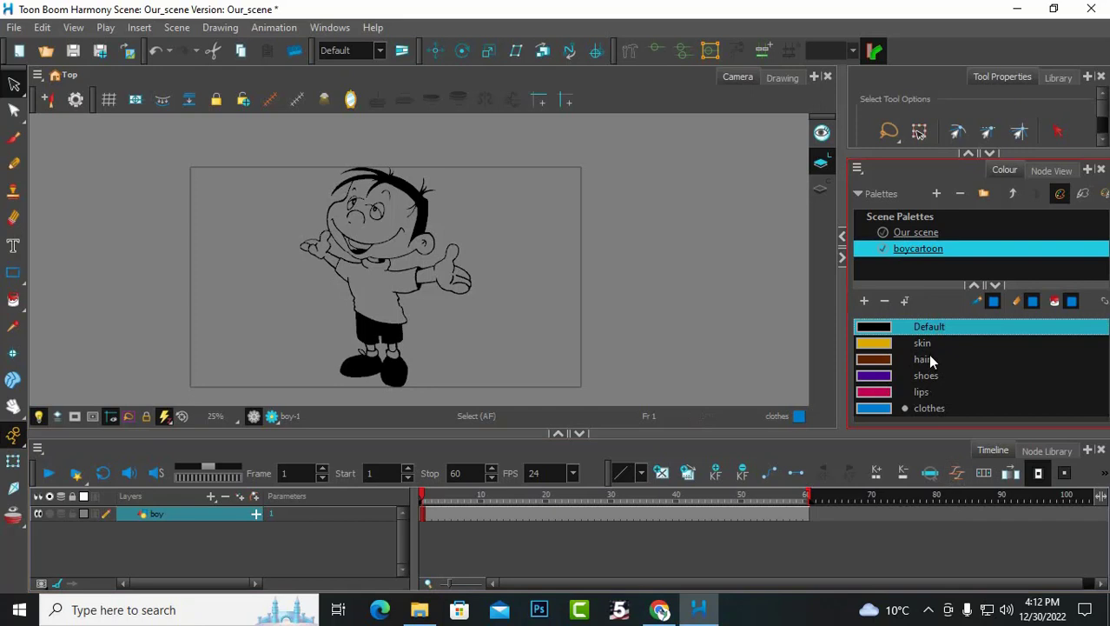
# Step: Fill the boy's face and ear with the skin swatch using the Paint tool
pyautogui.scroll(3, 491, 300)
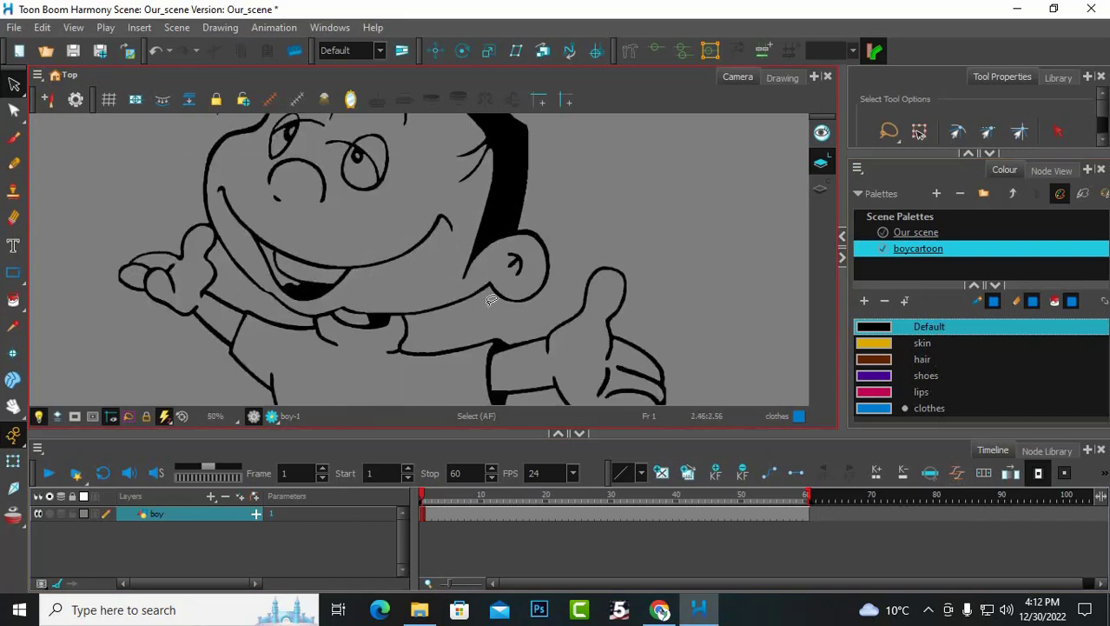
pyautogui.scroll(-2, 397, 288)
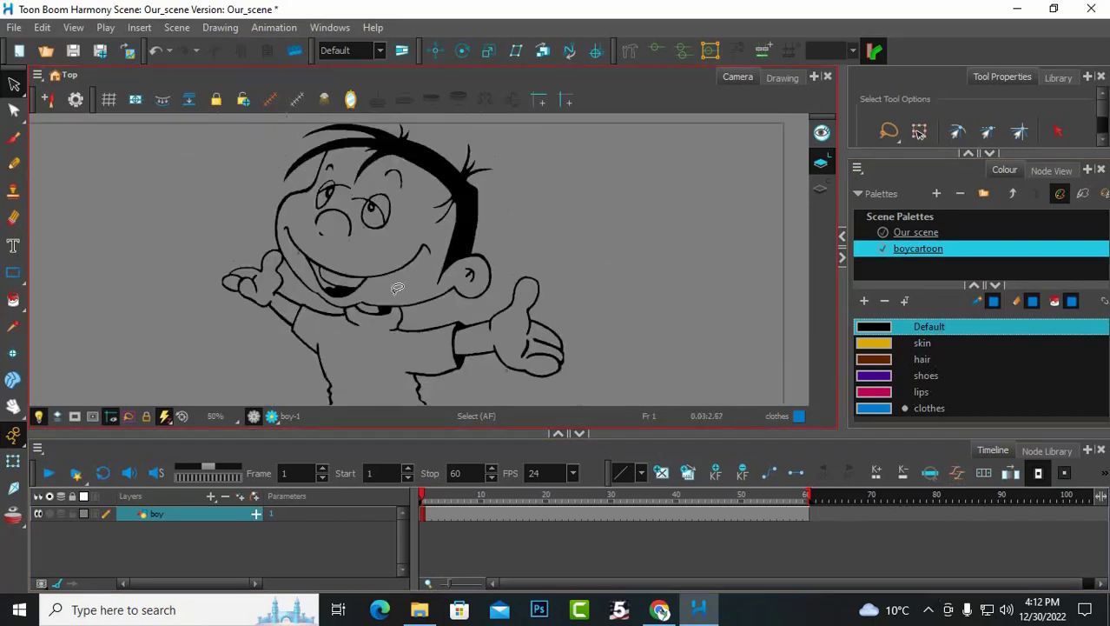
pyautogui.scroll(-1, 397, 288)
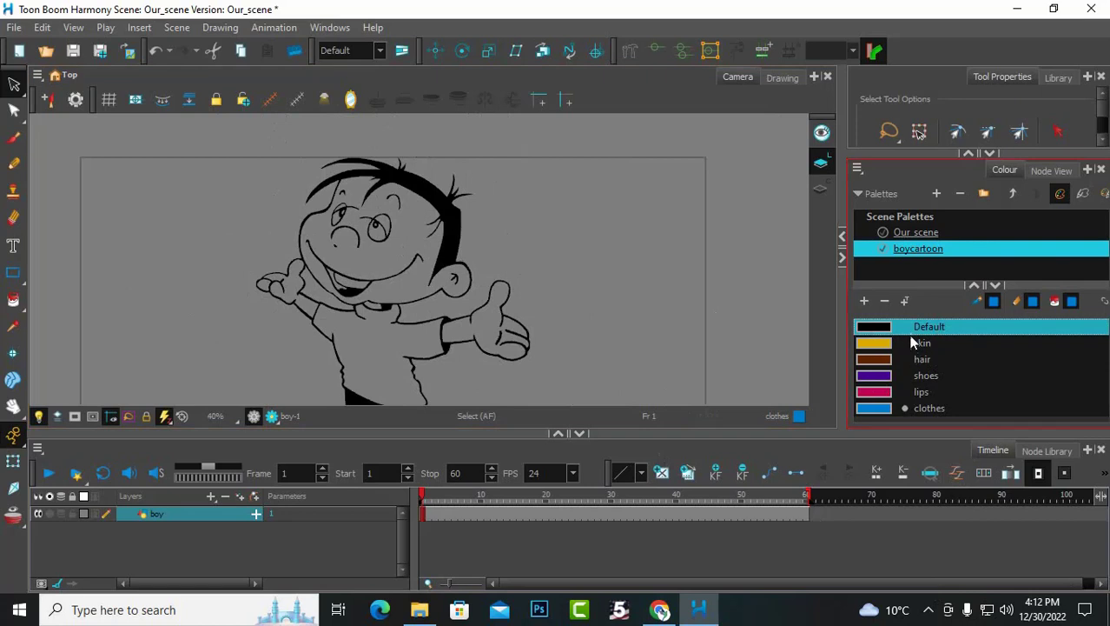
pyautogui.click(913, 343)
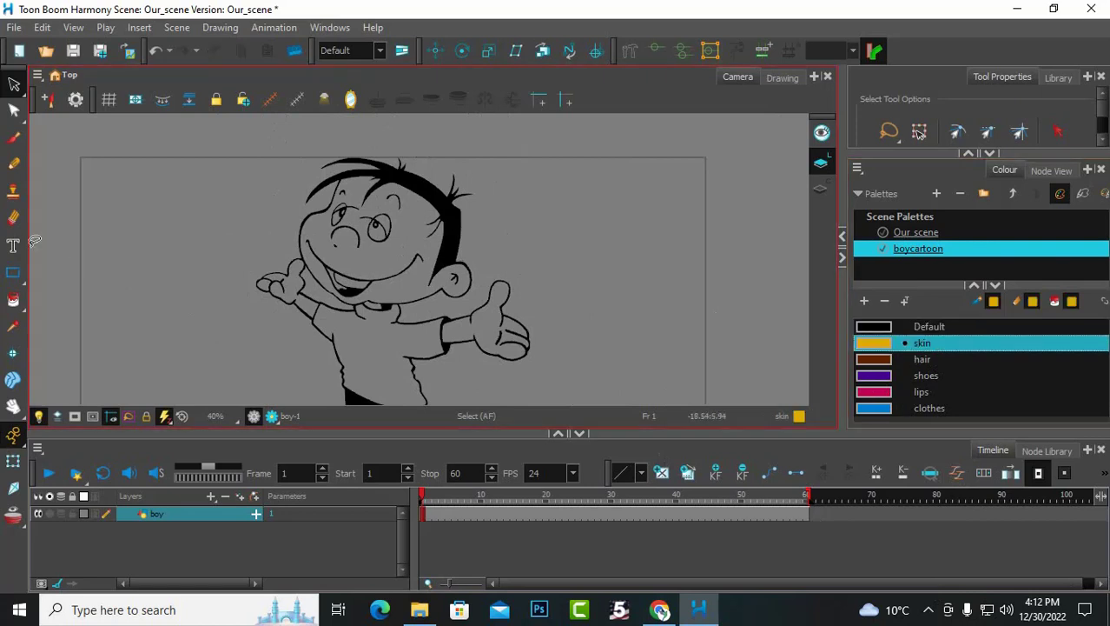
pyautogui.moveTo(21, 305); pyautogui.dragTo(42, 300)
pyautogui.click(388, 256)
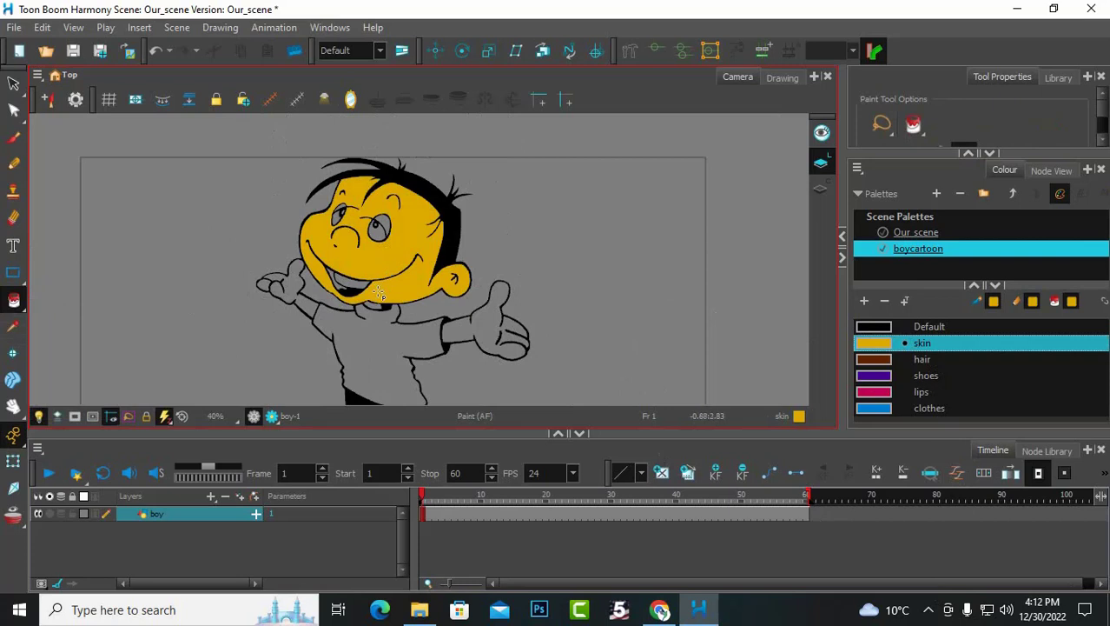
pyautogui.click(932, 614)
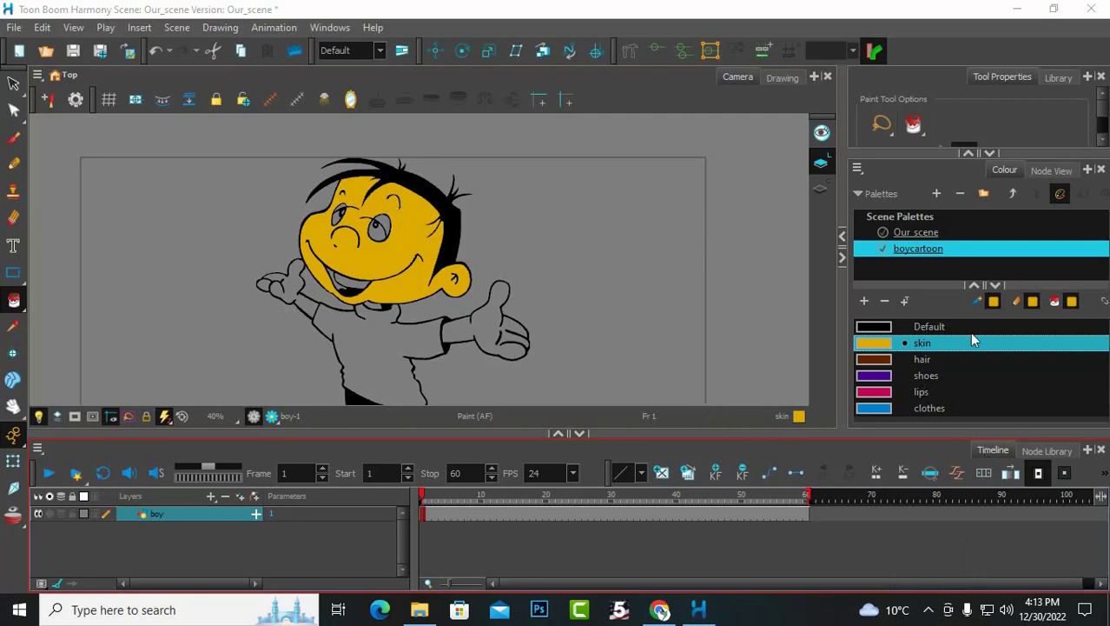
# Step: Add a white swatch below clothes in the boycartoon palette and rename it as eyes
pyautogui.click(866, 300)
pyautogui.doubleClick(887, 406)
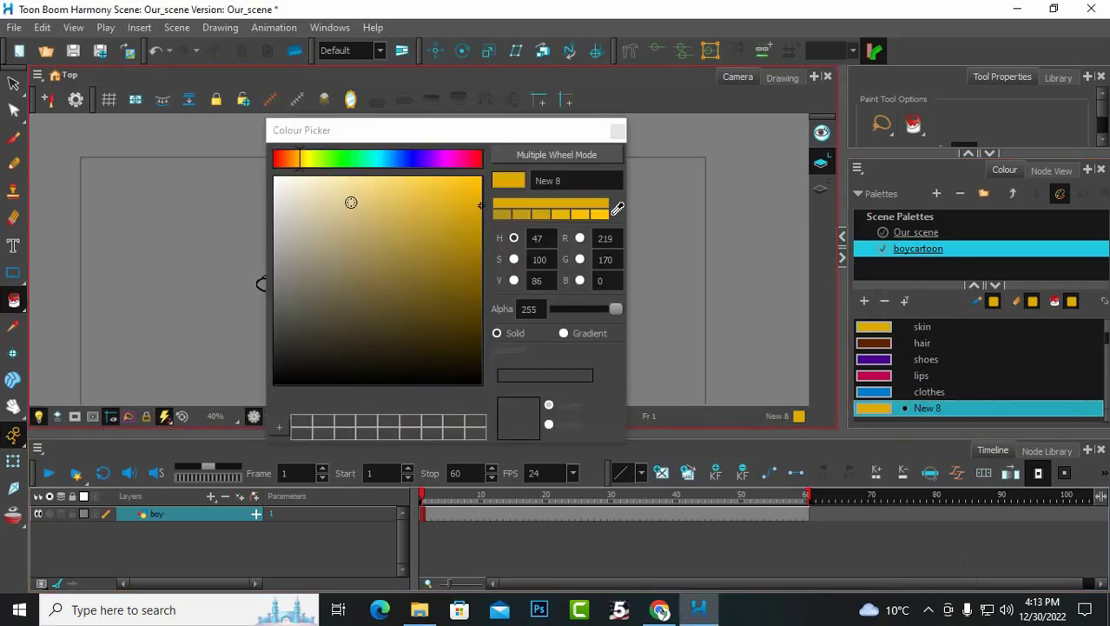
pyautogui.moveTo(351, 203); pyautogui.dragTo(252, 166)
pyautogui.click(618, 132)
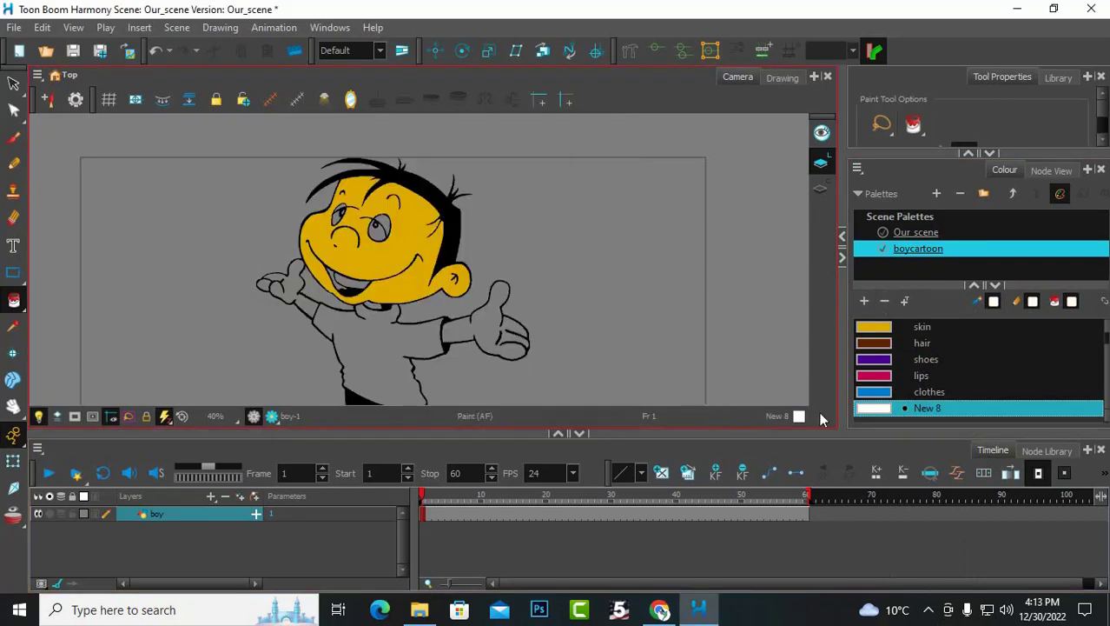
pyautogui.doubleClick(937, 408)
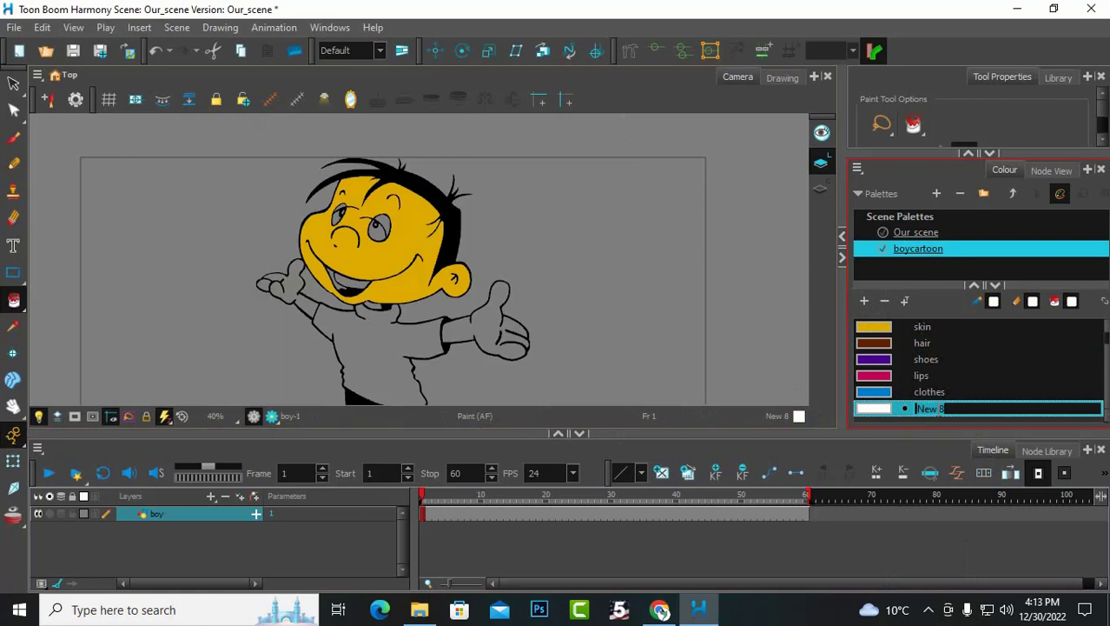
pyautogui.write('eyes')
pyautogui.press('Return')
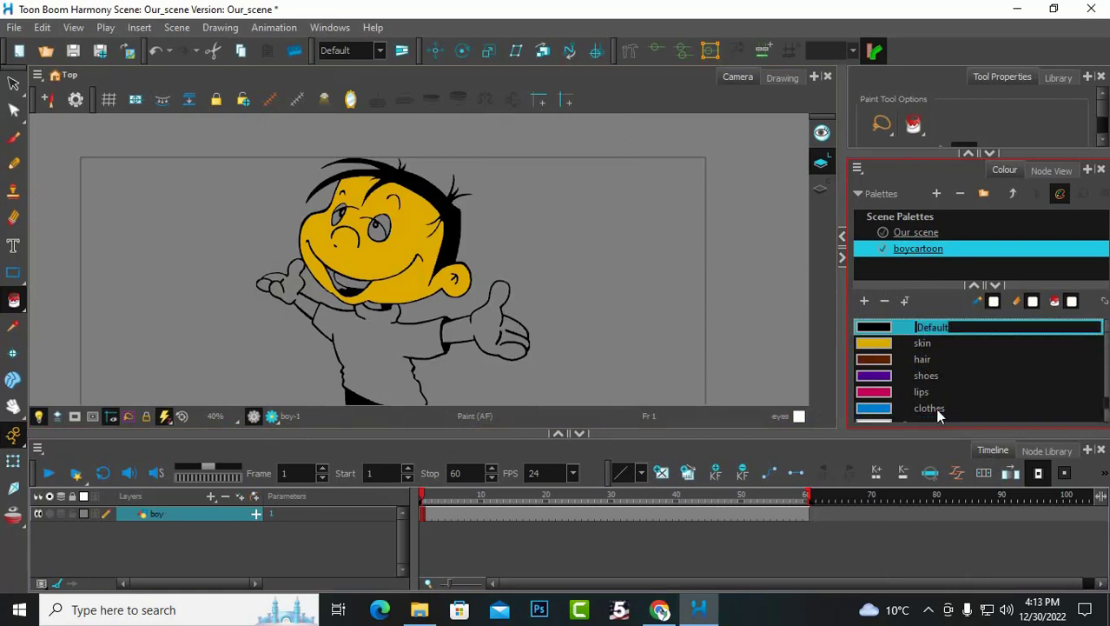
# Step: Paint the boy's arms, hands and both legs above the socks with the skin swatch
pyautogui.click(924, 345)
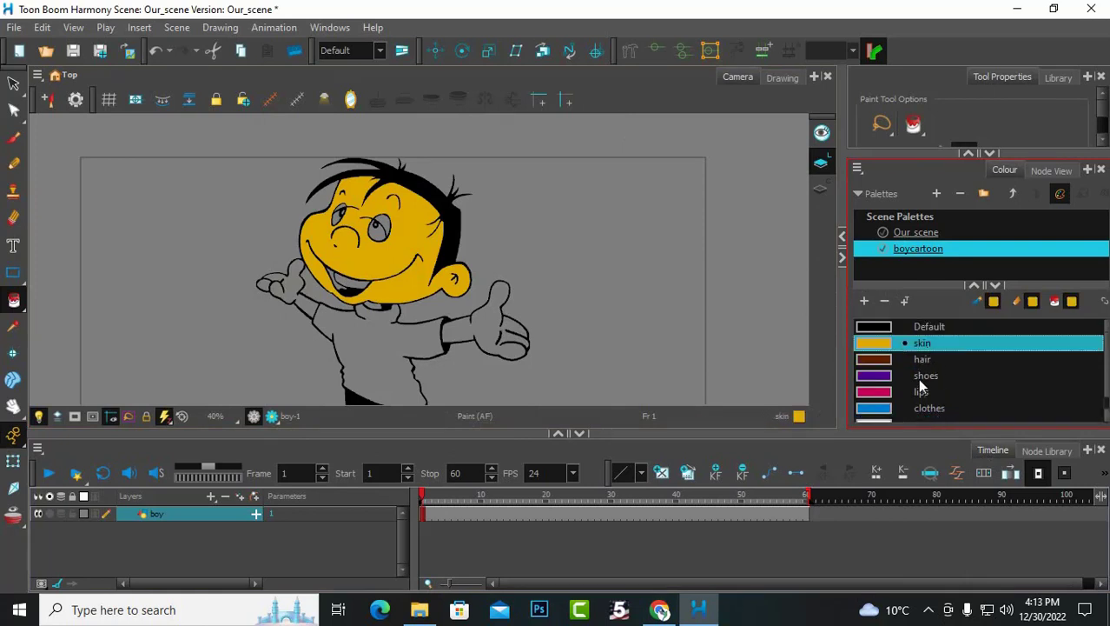
pyautogui.click(484, 321)
pyautogui.scroll(-3, 573, 302)
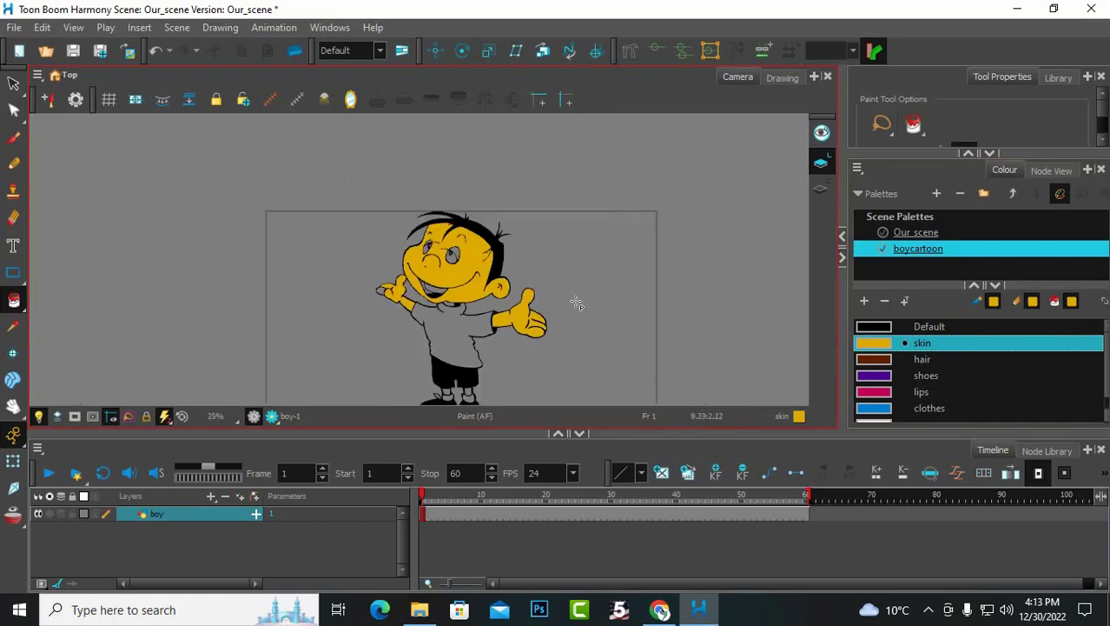
pyautogui.scroll(1, 556, 374)
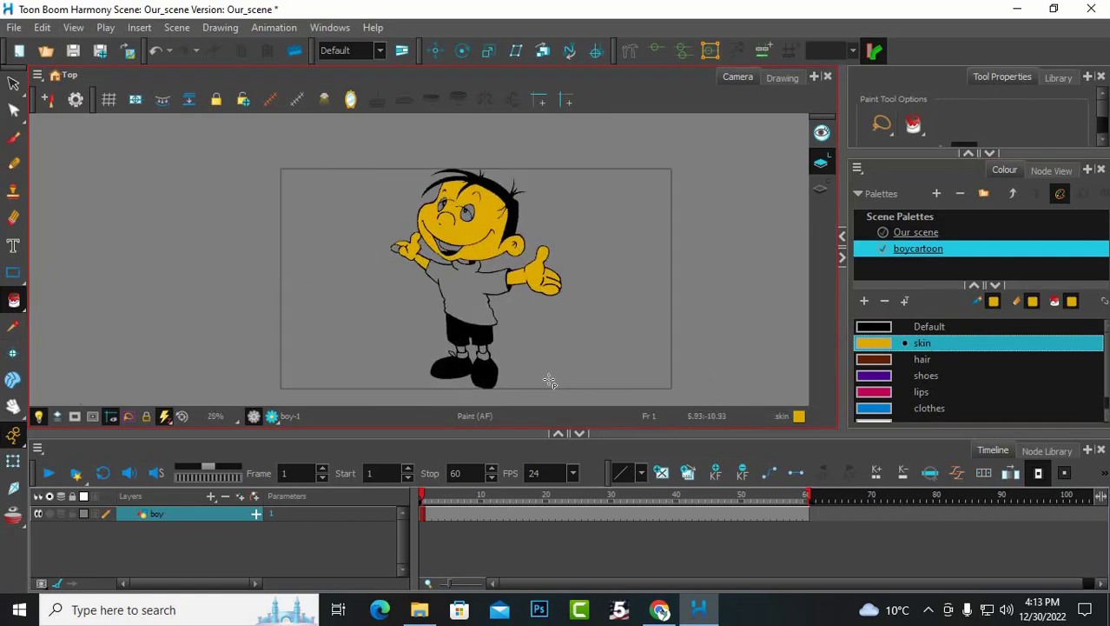
pyautogui.scroll(4, 550, 382)
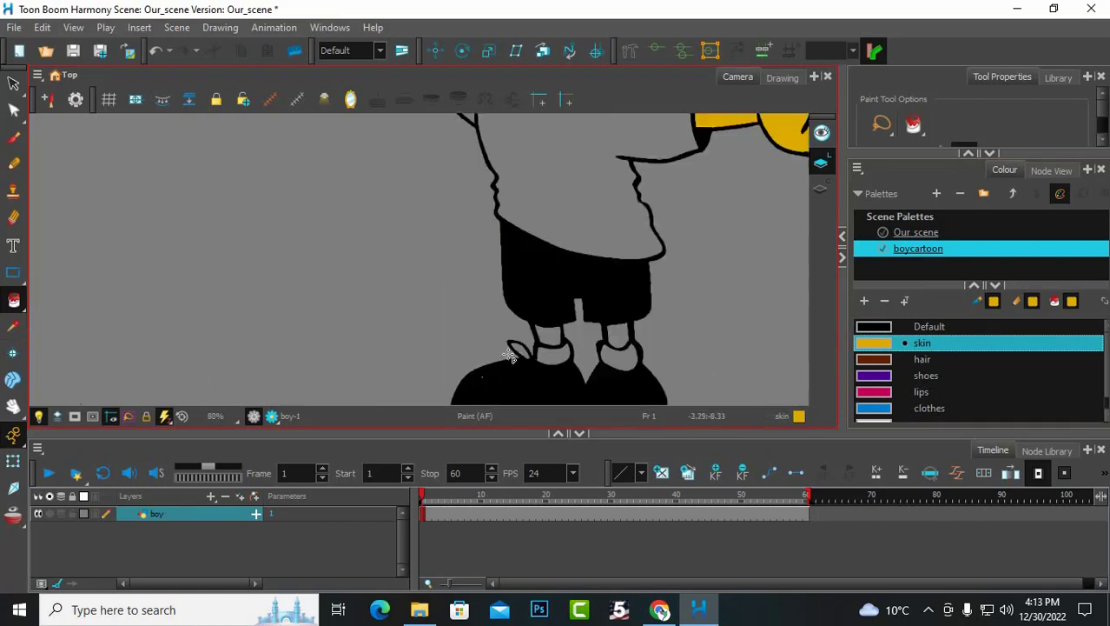
pyautogui.click(546, 335)
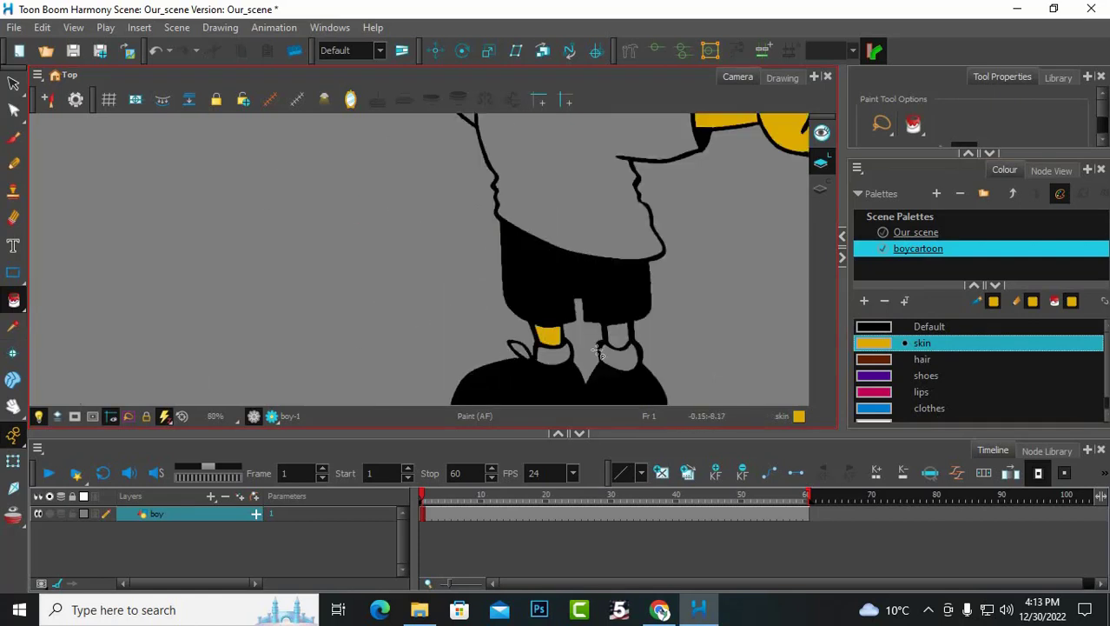
pyautogui.click(621, 335)
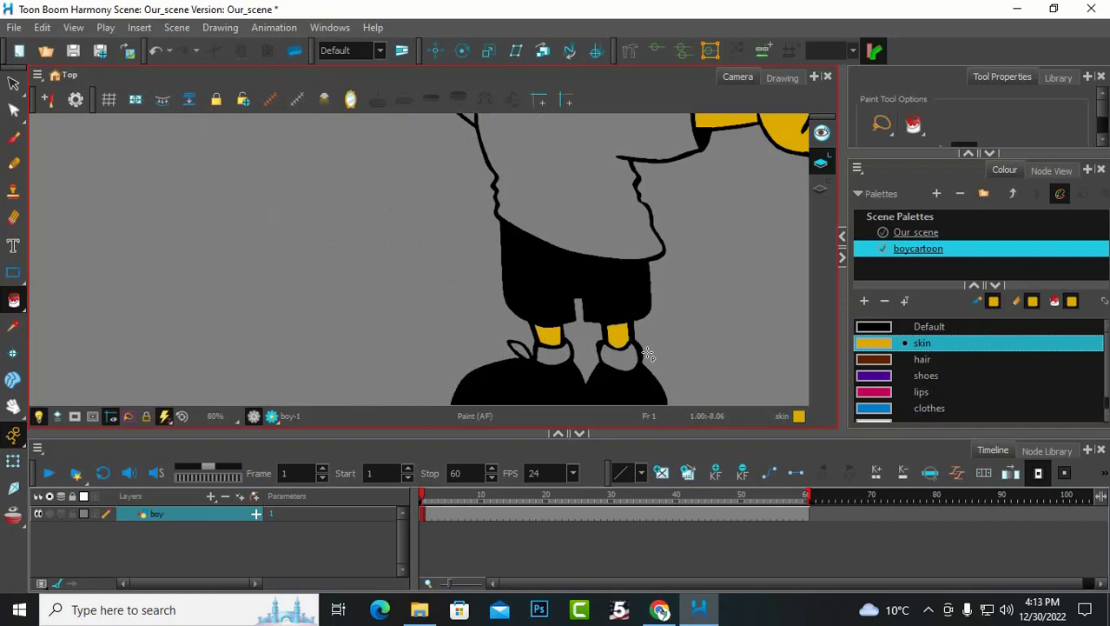
# Step: Paint the whites and pupil highlights of both the boy's eyes with the eyes swatch
pyautogui.scroll(-3, 647, 352)
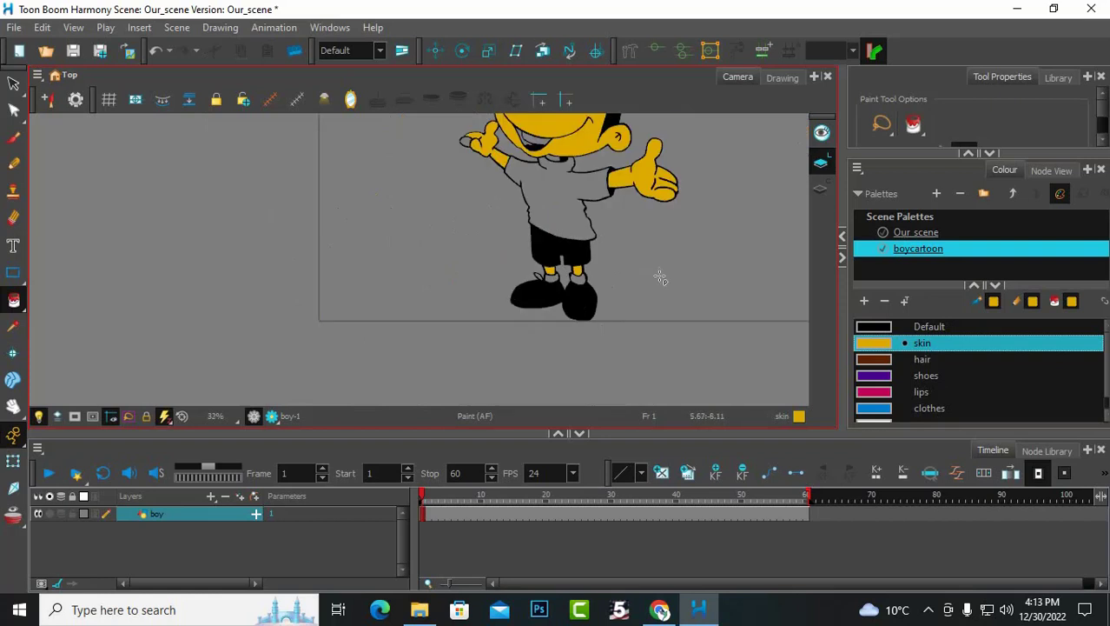
pyautogui.scroll(-2, 591, 275)
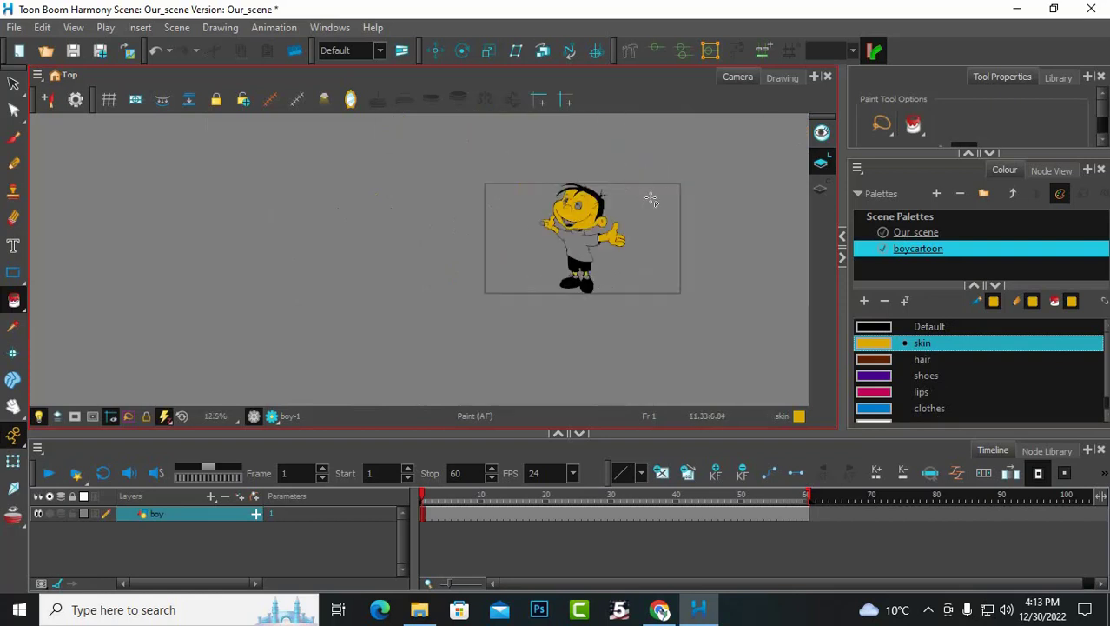
pyautogui.scroll(3, 650, 198)
pyautogui.scroll(2, 408, 234)
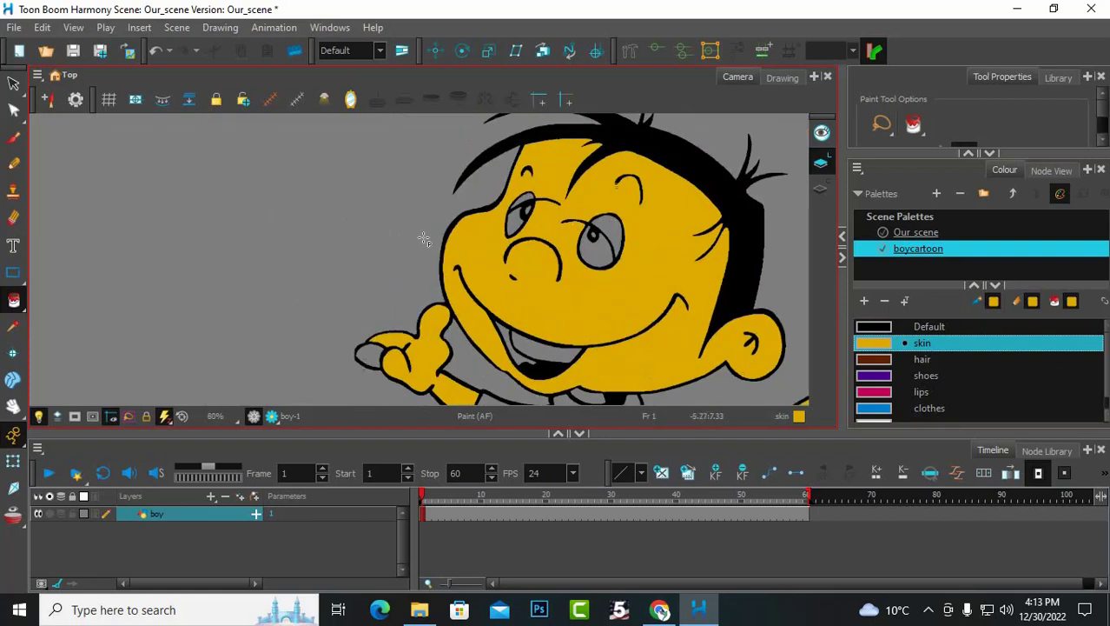
pyautogui.scroll(-1, 918, 397)
pyautogui.click(913, 407)
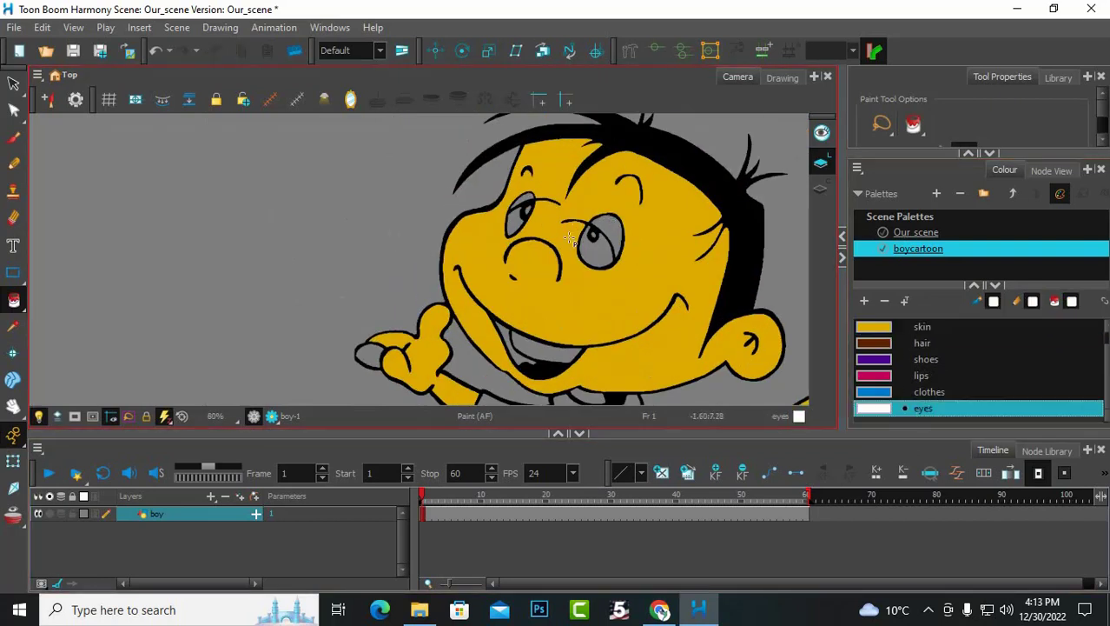
pyautogui.click(603, 255)
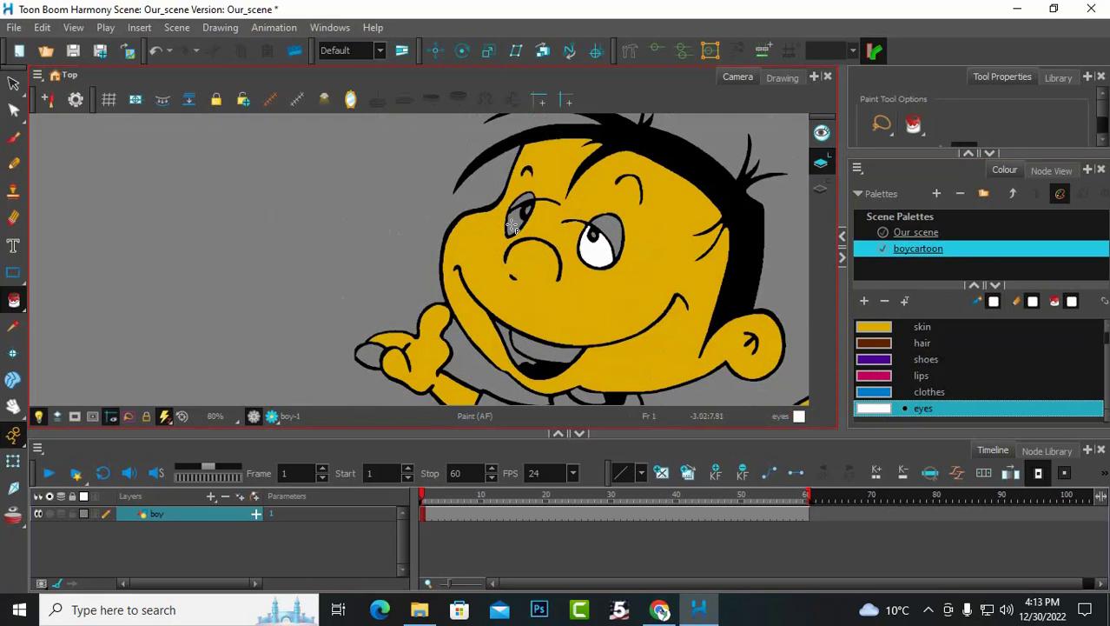
pyautogui.scroll(5, 513, 225)
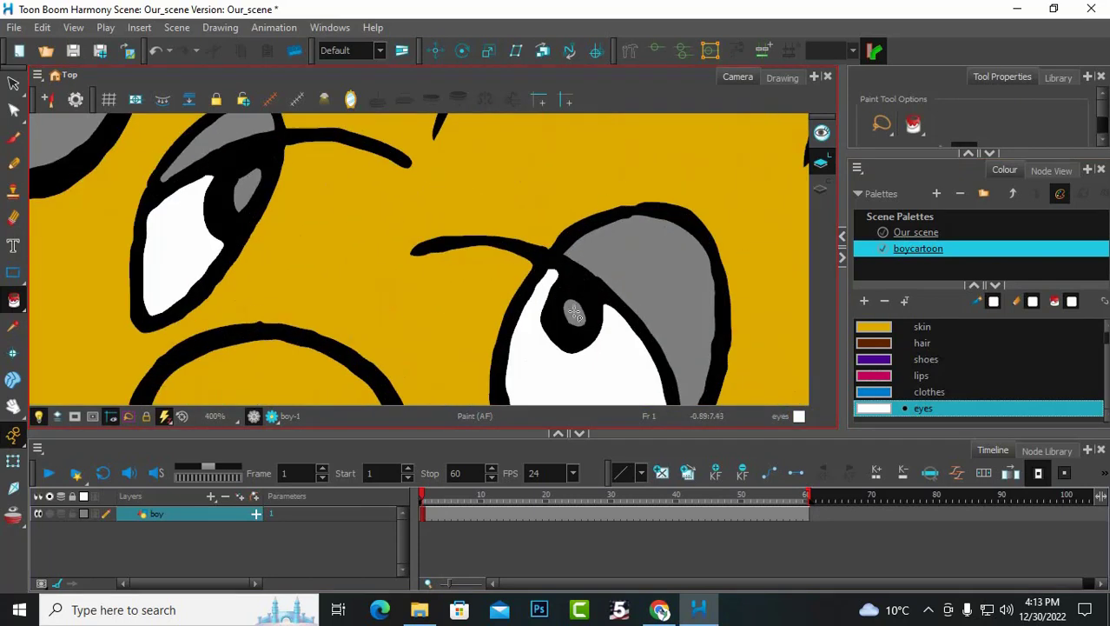
pyautogui.click(574, 313)
pyautogui.scroll(-6, 244, 191)
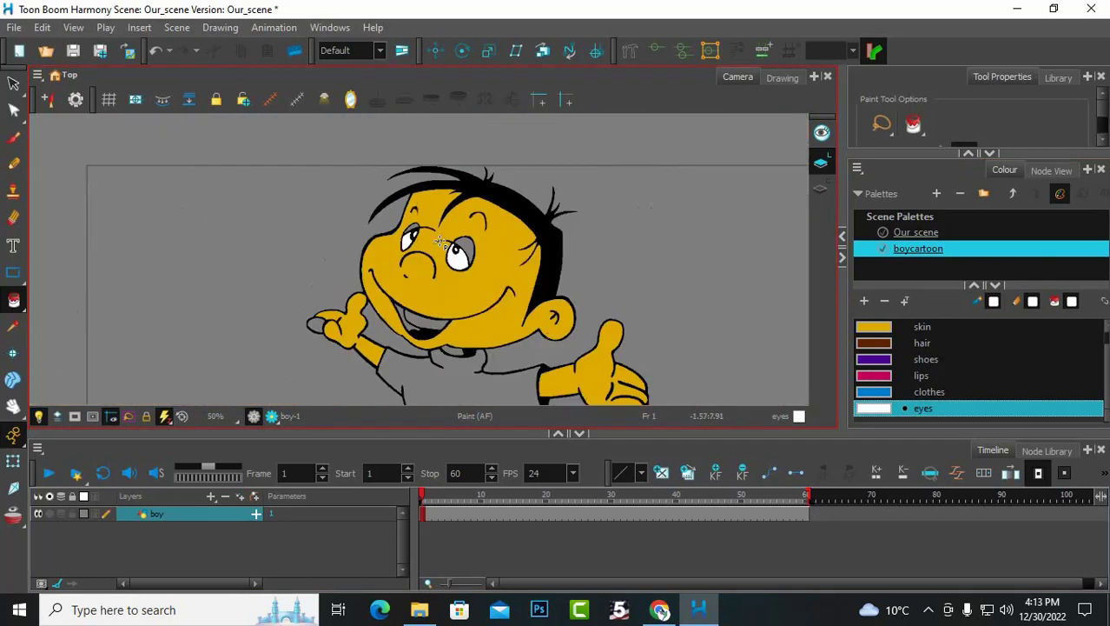
# Step: Paint the front strands and the first segments above the forehead with the hair swatch
pyautogui.scroll(2, 441, 243)
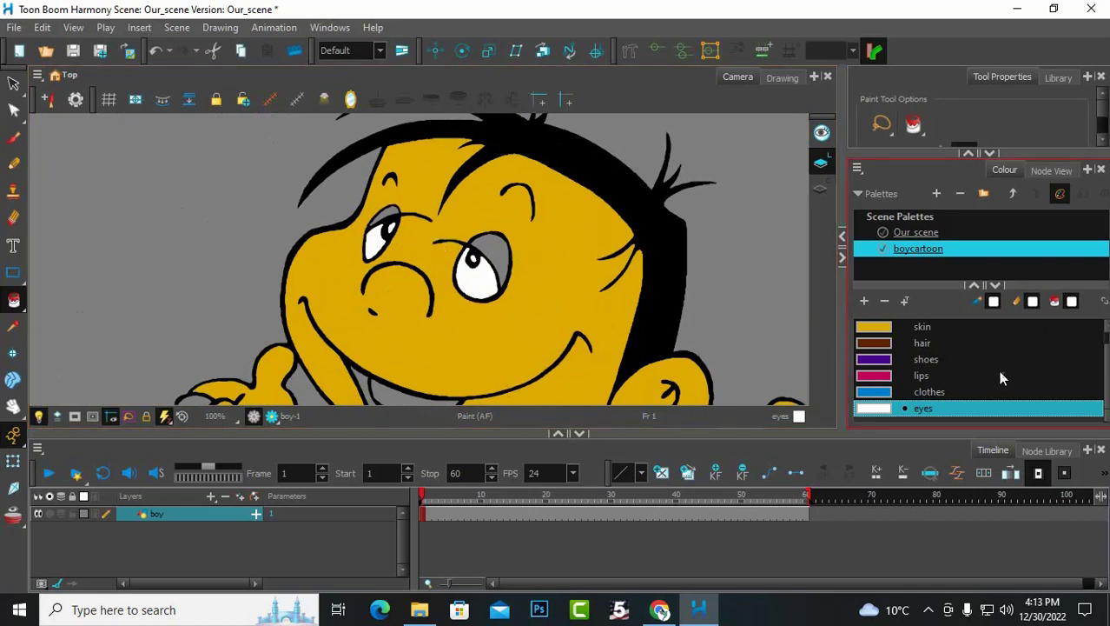
pyautogui.click(890, 342)
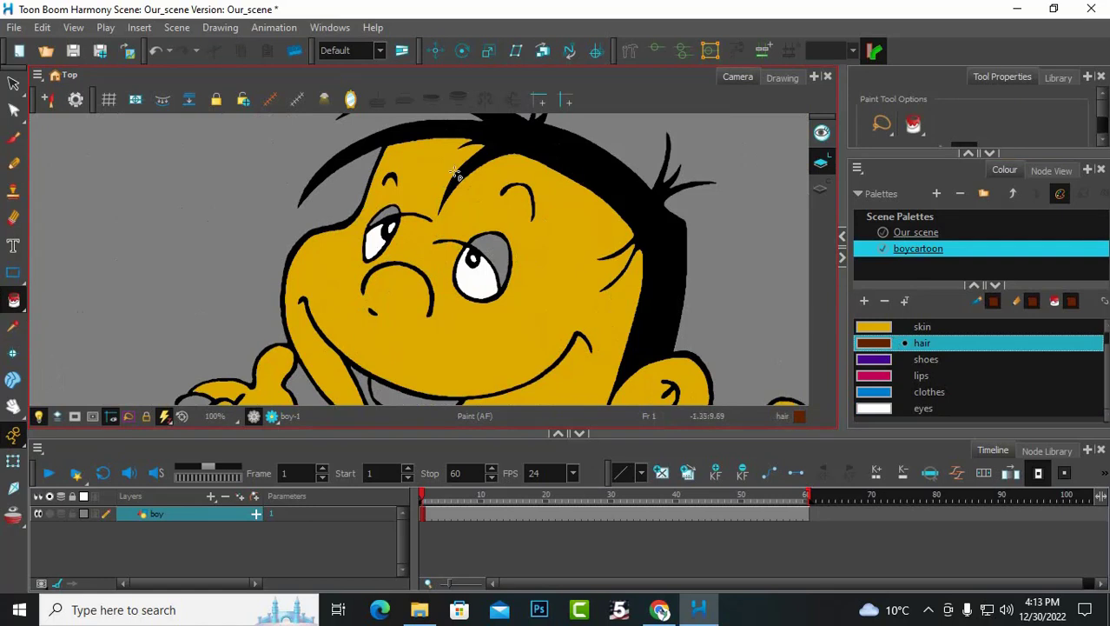
pyautogui.click(486, 152)
pyautogui.click(471, 129)
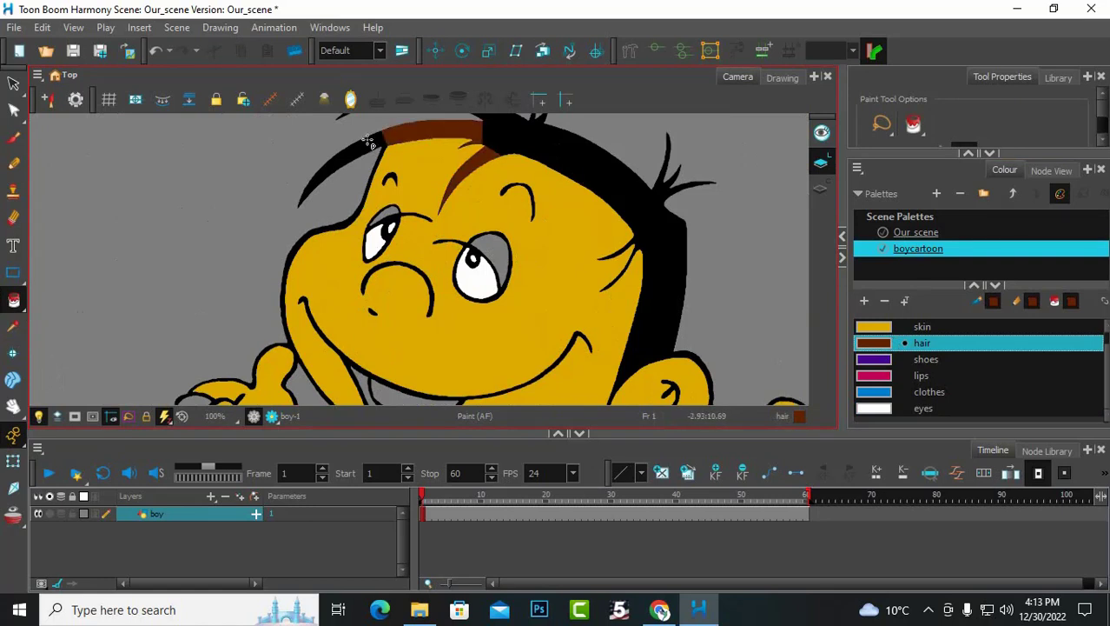
pyautogui.click(324, 179)
pyautogui.click(510, 136)
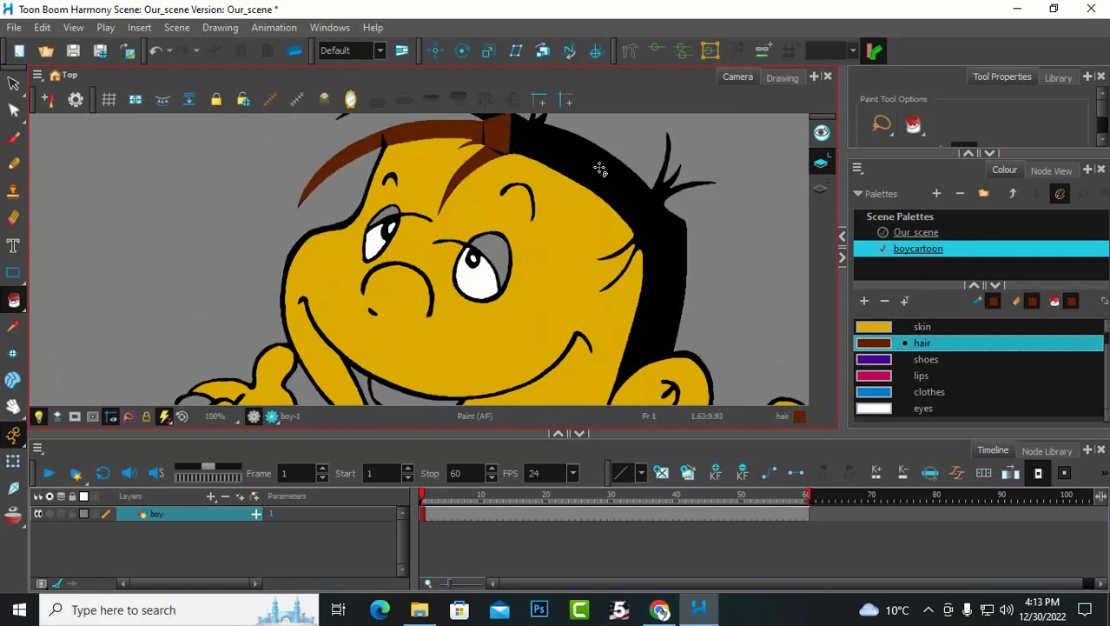
pyautogui.click(567, 151)
pyautogui.click(550, 153)
pyautogui.click(525, 146)
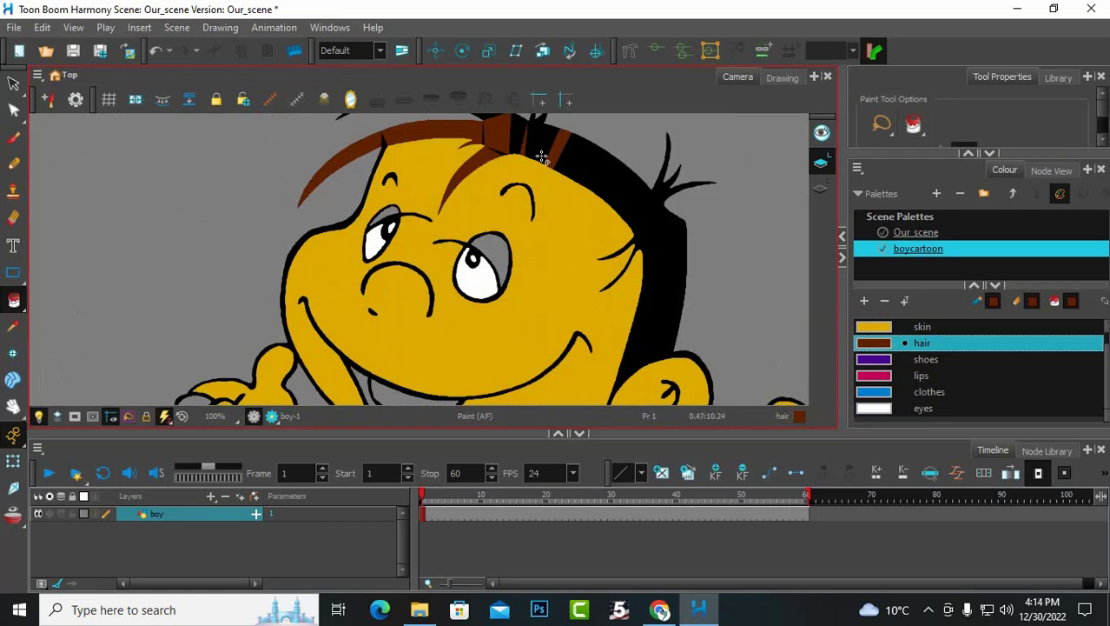
pyautogui.click(542, 149)
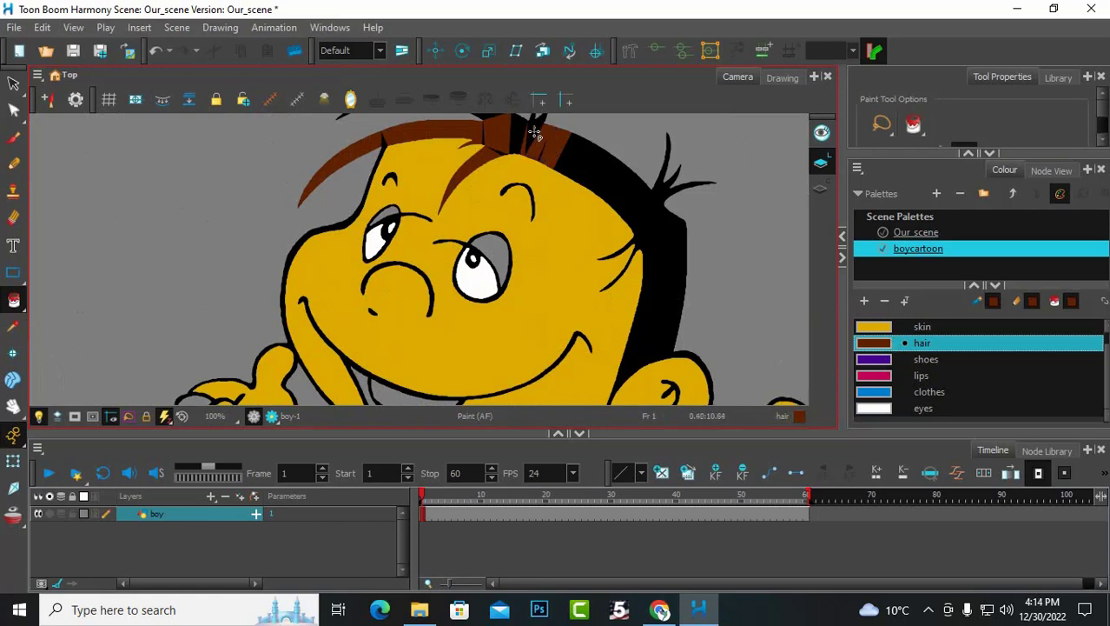
# Step: Paint the crown of the head, the uppermost strand and the spiky tuft at the back with the hair swatch
pyautogui.scroll(-2, 614, 211)
pyautogui.moveTo(654, 234)
pyautogui.mouseDown()
pyautogui.moveTo(574, 156)
pyautogui.moveTo(563, 165)
pyautogui.moveTo(613, 192)
pyautogui.moveTo(623, 223)
pyautogui.mouseUp()
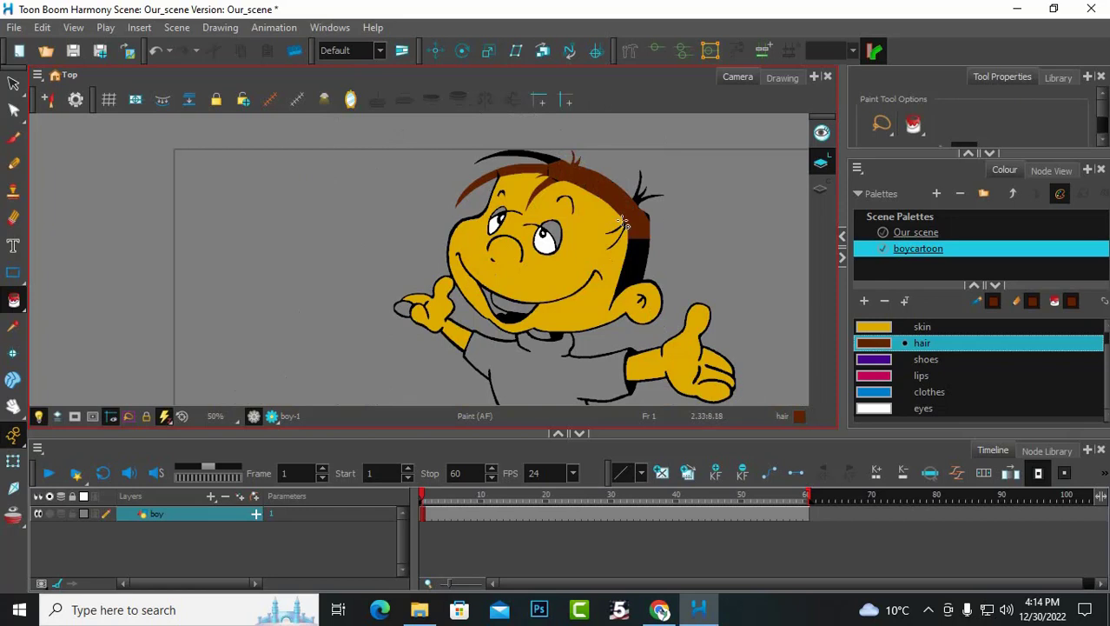
pyautogui.scroll(2, 600, 200)
pyautogui.moveTo(584, 165)
pyautogui.mouseDown()
pyautogui.moveTo(616, 152)
pyautogui.moveTo(469, 107)
pyautogui.moveTo(395, 165)
pyautogui.moveTo(480, 180)
pyautogui.moveTo(603, 136)
pyautogui.moveTo(477, 118)
pyautogui.moveTo(373, 145)
pyautogui.moveTo(425, 175)
pyautogui.moveTo(612, 142)
pyautogui.mouseUp()
pyautogui.hotkey('ctrl', 'z')
pyautogui.moveTo(730, 184)
pyautogui.mouseDown()
pyautogui.moveTo(692, 164)
pyautogui.moveTo(654, 259)
pyautogui.moveTo(681, 259)
pyautogui.moveTo(707, 235)
pyautogui.moveTo(704, 151)
pyautogui.mouseUp()
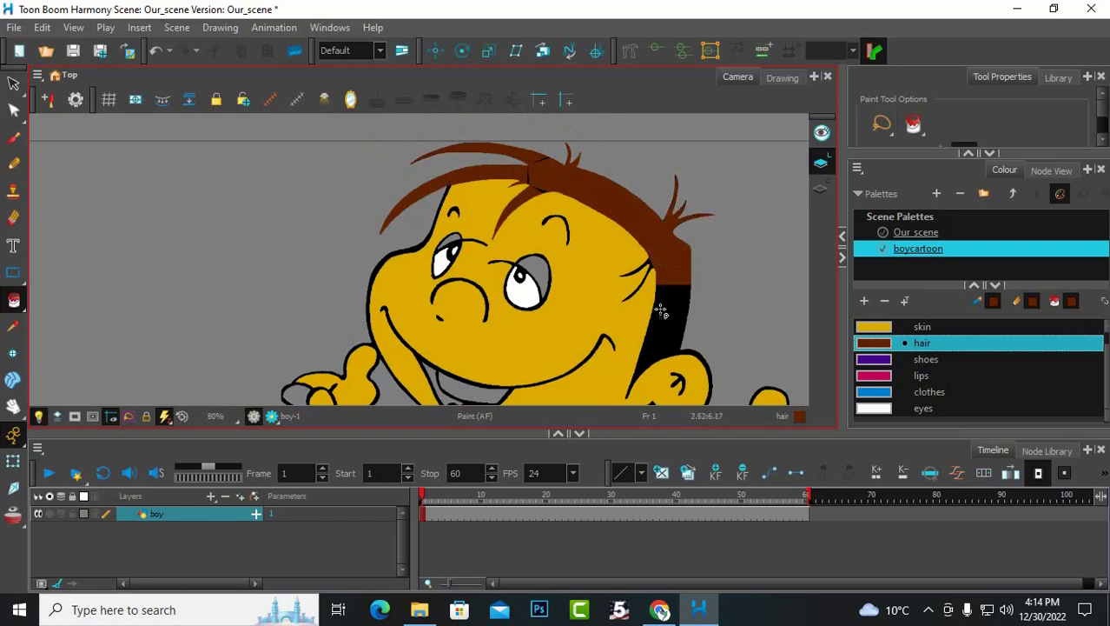
# Step: Paint the back of the hair down to the ear with the hair swatch, including the black slivers beside the ear
pyautogui.scroll(-3, 698, 289)
pyautogui.scroll(3, 701, 306)
pyautogui.moveTo(683, 286)
pyautogui.mouseDown()
pyautogui.moveTo(674, 290)
pyautogui.moveTo(726, 233)
pyautogui.moveTo(665, 306)
pyautogui.moveTo(706, 269)
pyautogui.moveTo(714, 307)
pyautogui.moveTo(701, 233)
pyautogui.moveTo(695, 303)
pyautogui.moveTo(657, 322)
pyautogui.moveTo(642, 314)
pyautogui.moveTo(669, 303)
pyautogui.mouseUp()
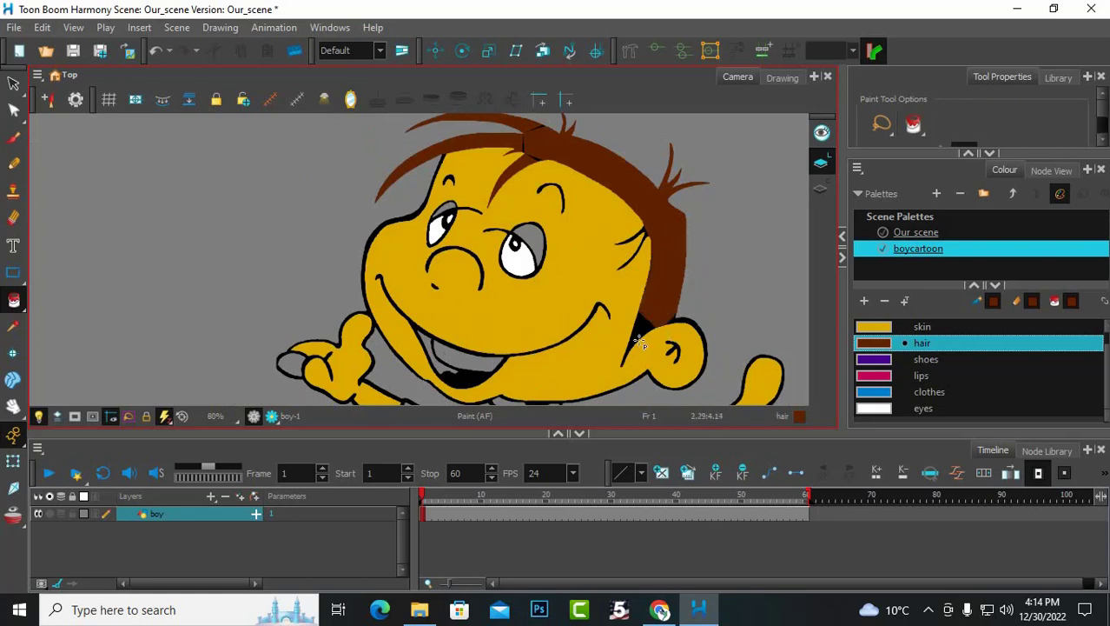
pyautogui.scroll(4, 640, 344)
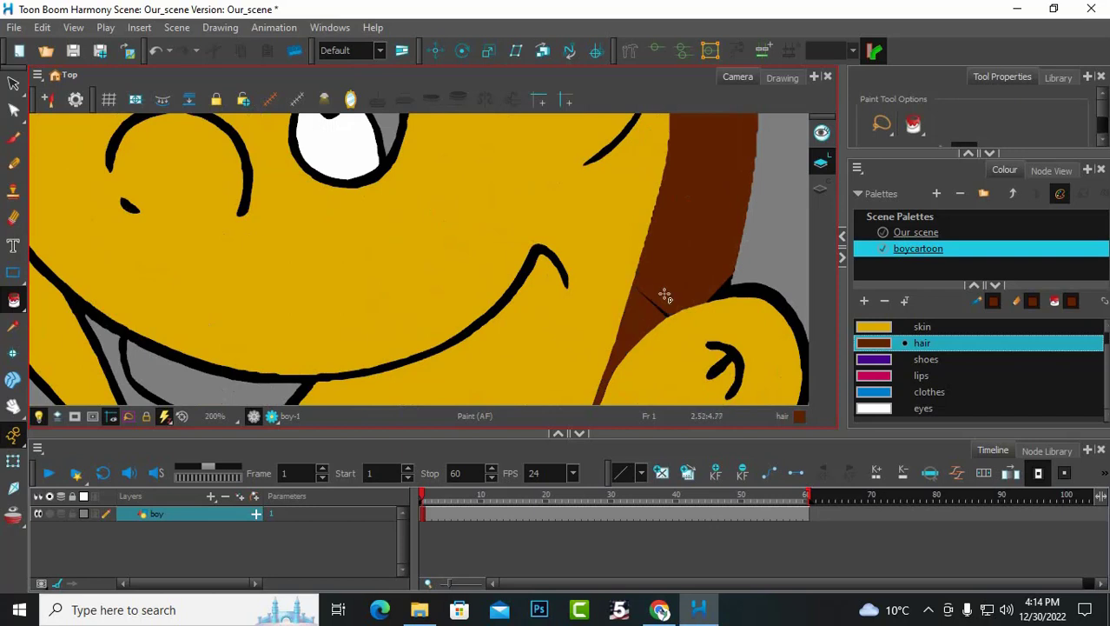
pyautogui.scroll(-3, 665, 295)
pyautogui.scroll(5, 662, 323)
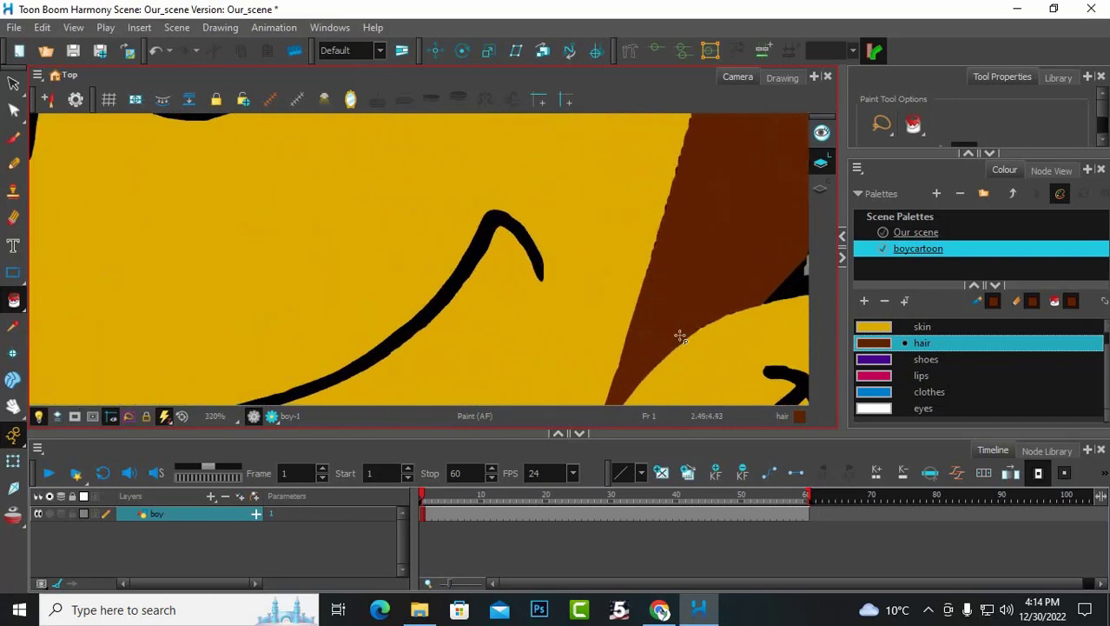
pyautogui.scroll(-4, 680, 257)
# Step: Paint the two thin strands at the boy's temple with the hair swatch
pyautogui.scroll(6, 689, 149)
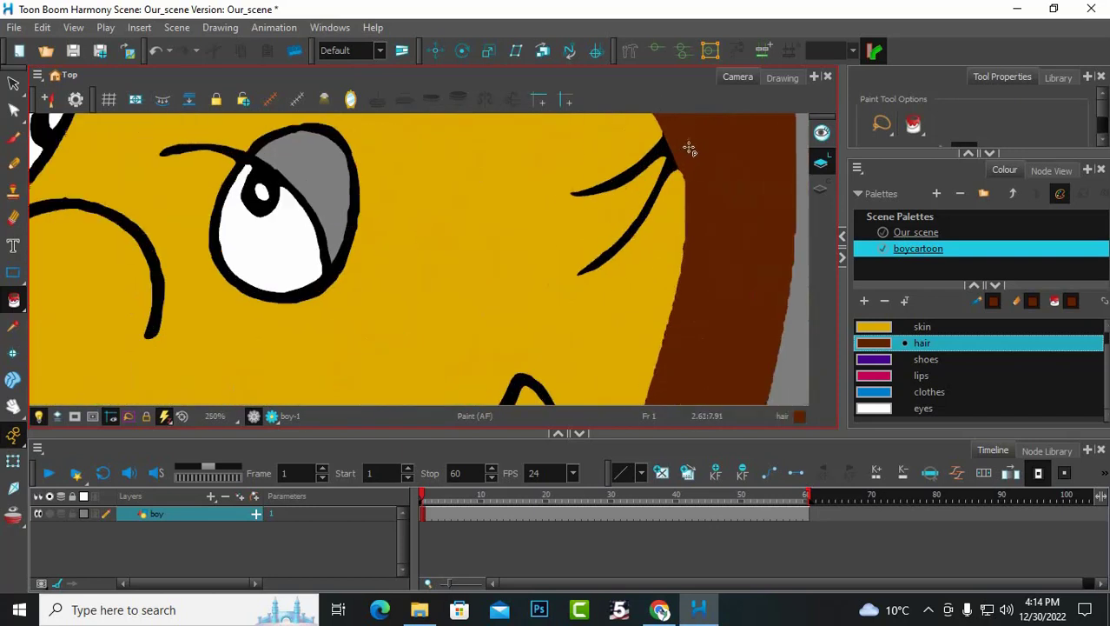
pyautogui.click(660, 172)
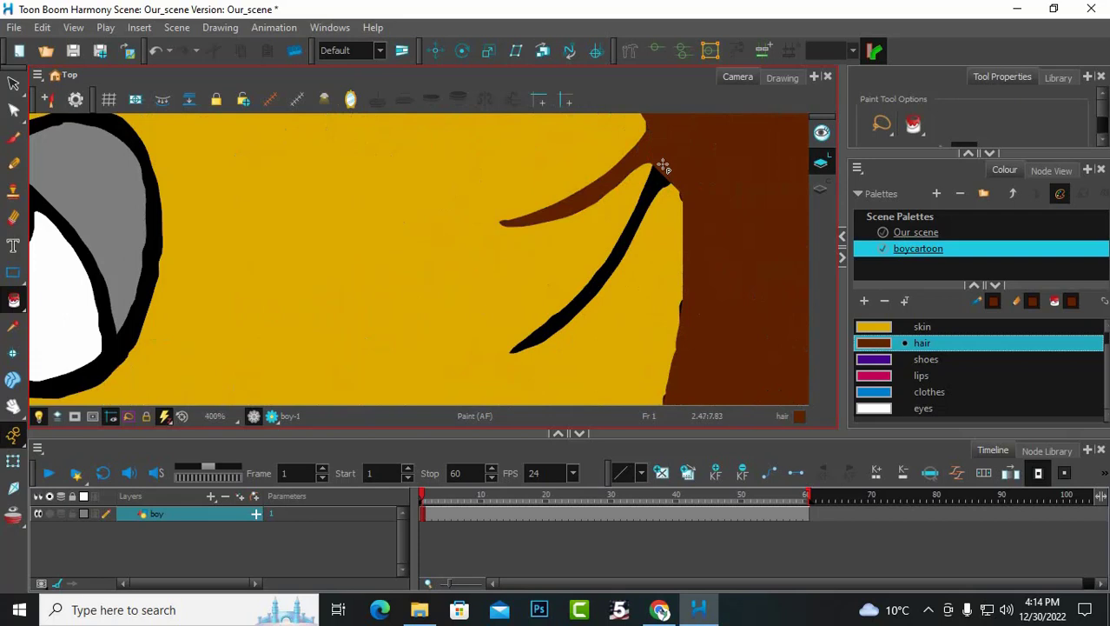
pyautogui.click(661, 179)
pyautogui.scroll(-4, 634, 256)
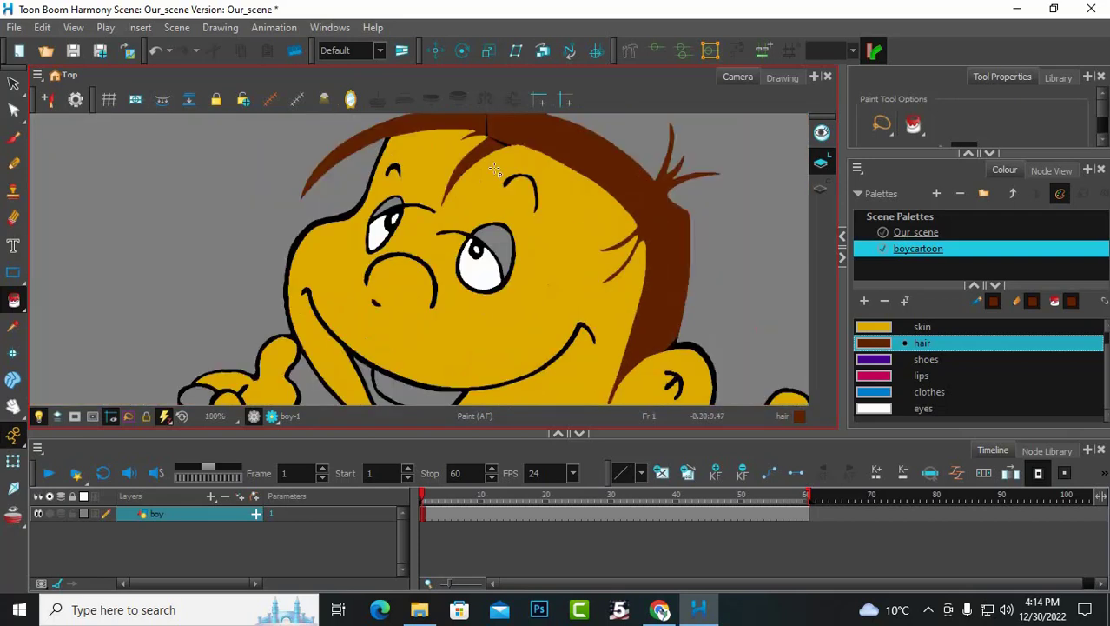
# Step: Fill the black seams in the hair parting above the forehead with the hair swatch
pyautogui.scroll(4, 500, 166)
pyautogui.scroll(-3, 504, 165)
pyautogui.scroll(2, 517, 174)
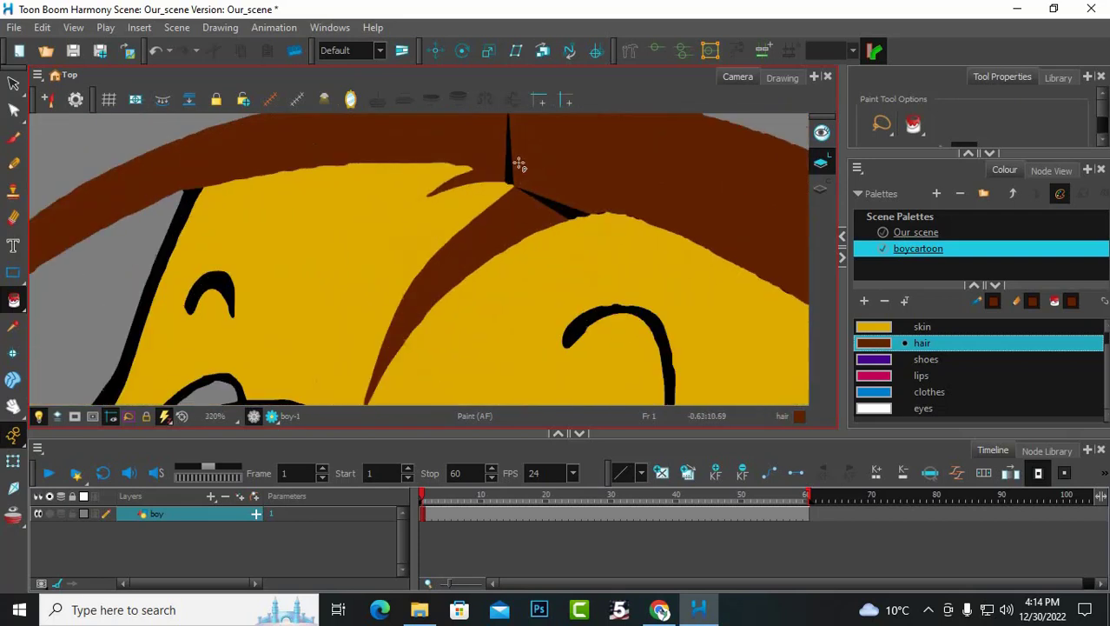
pyautogui.click(508, 161)
pyautogui.click(540, 202)
pyautogui.scroll(-3, 533, 225)
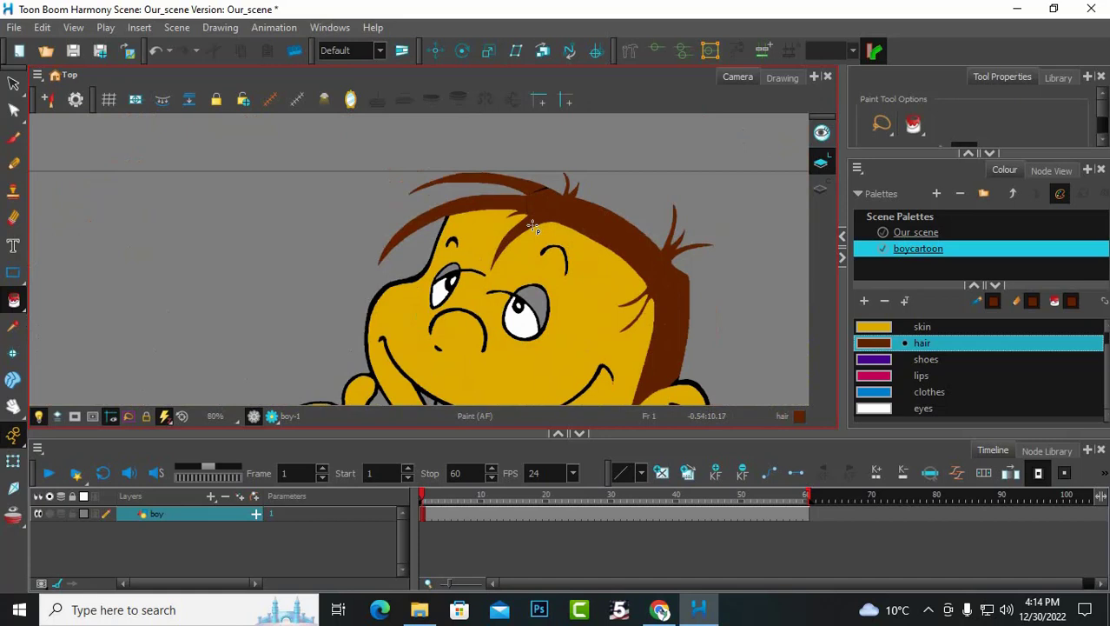
# Step: Paint both eyebrows with the hair swatch
pyautogui.scroll(4, 539, 261)
pyautogui.click(557, 213)
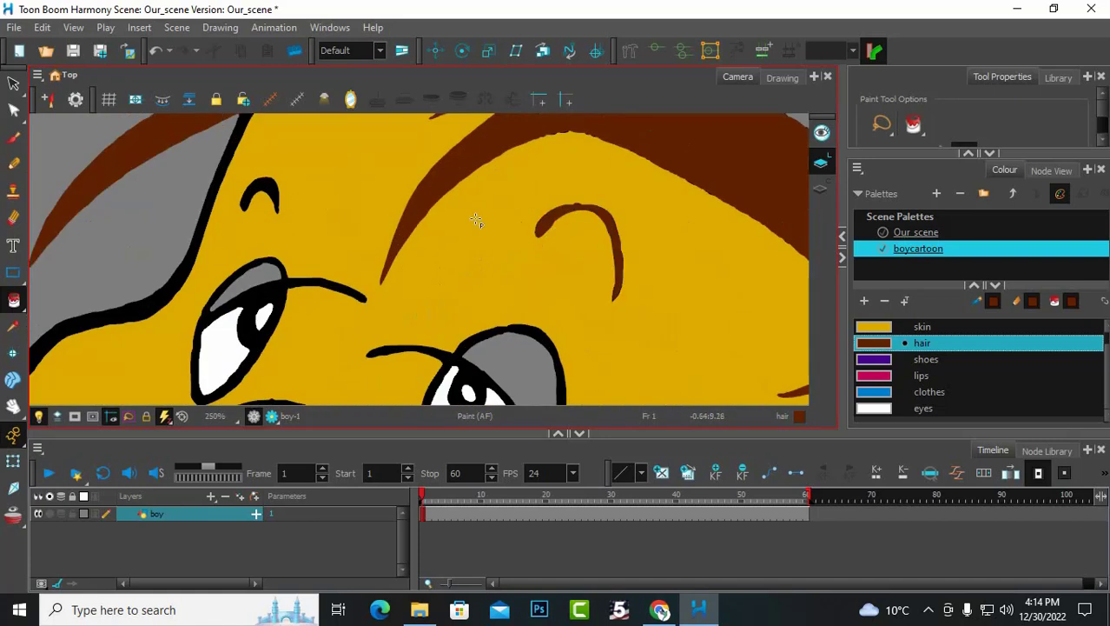
pyautogui.click(278, 198)
pyautogui.scroll(-3, 342, 281)
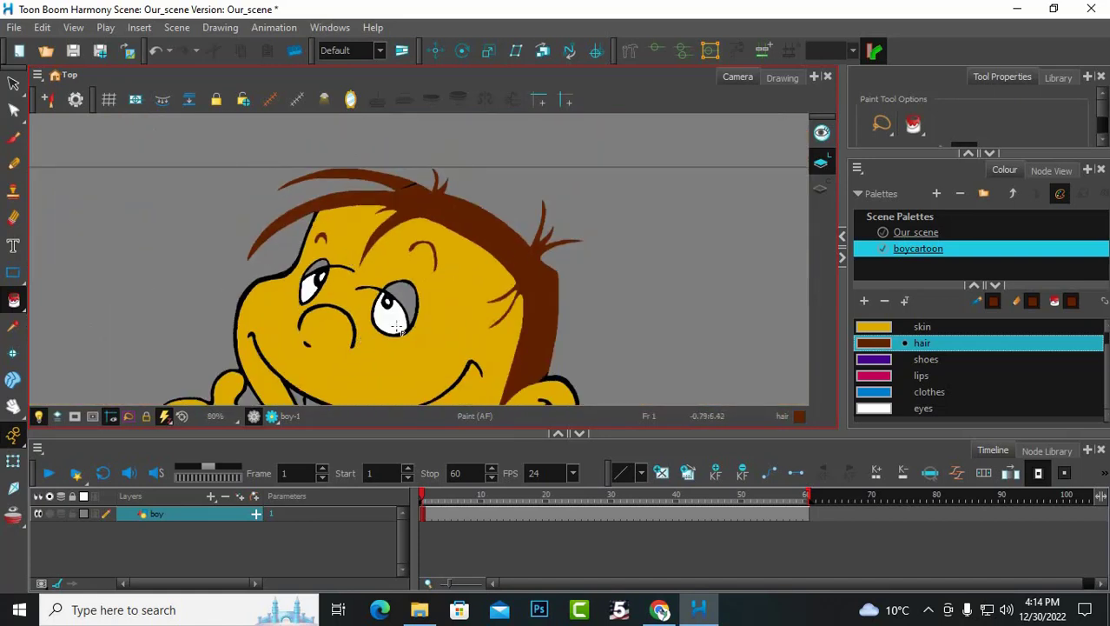
# Step: Paint the unfilled fingertip and the neck inside the collar with the skin swatch
pyautogui.scroll(-4, 510, 222)
pyautogui.scroll(4, 449, 298)
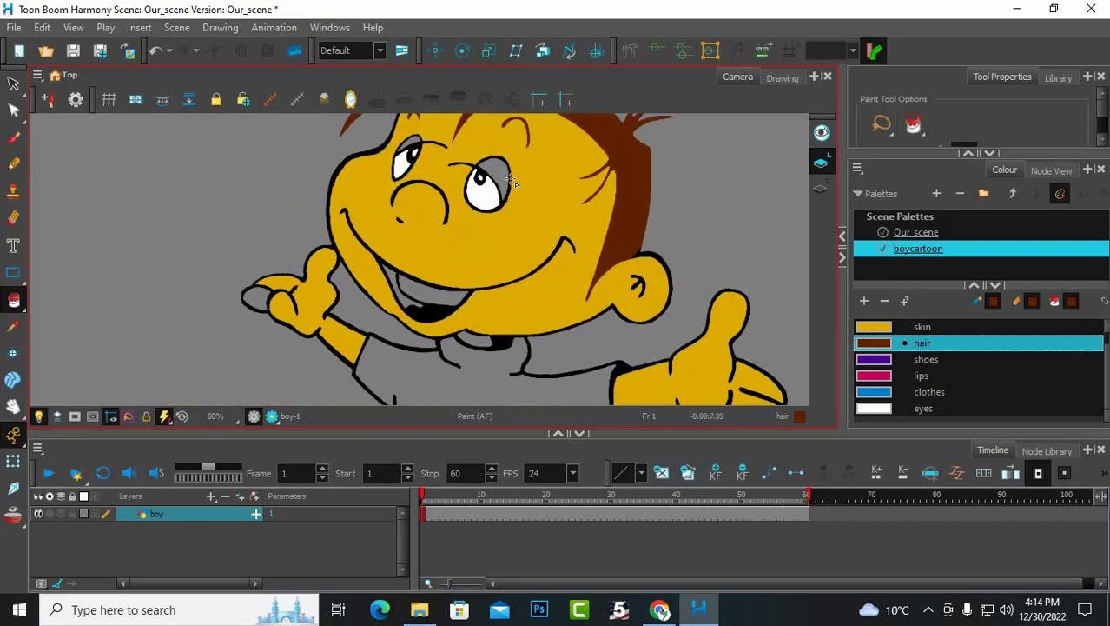
pyautogui.scroll(-3, 502, 178)
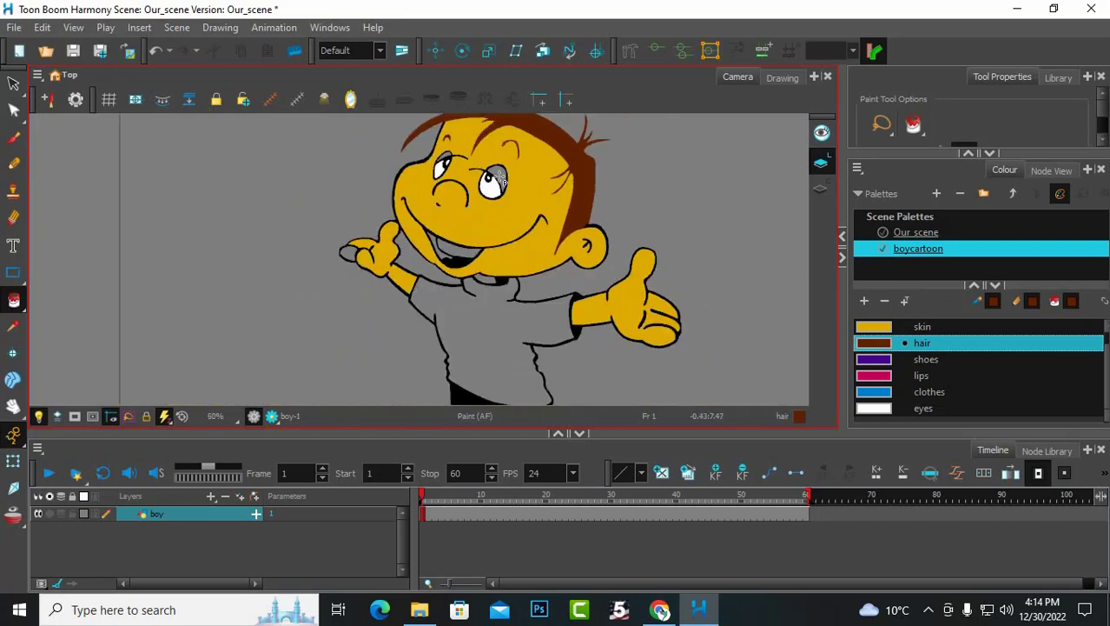
pyautogui.scroll(3, 502, 178)
pyautogui.scroll(-2, 502, 178)
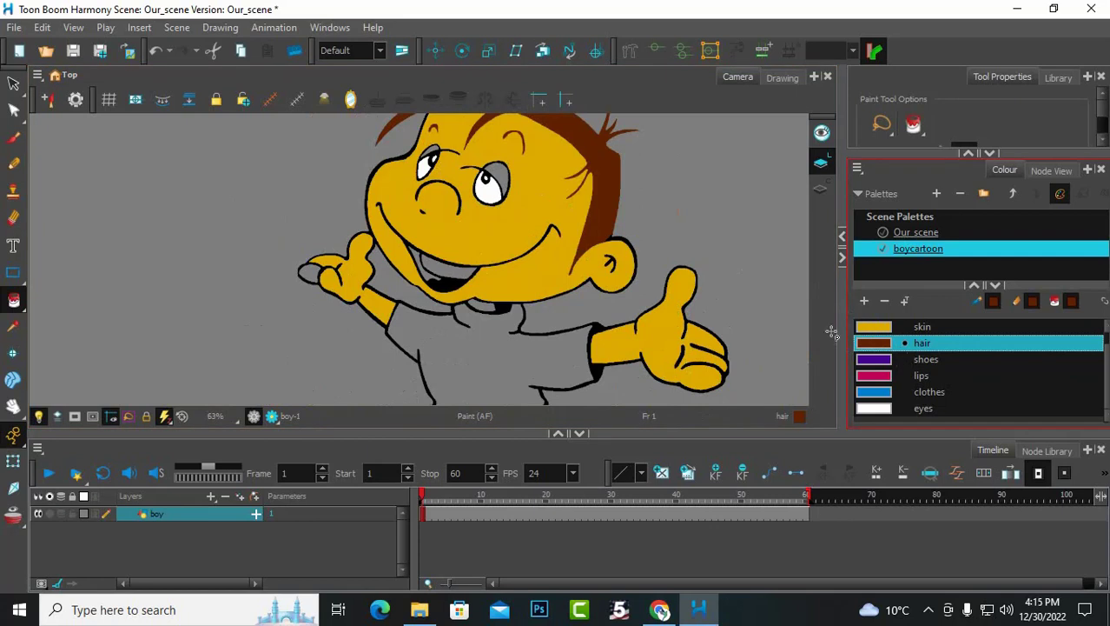
pyautogui.click(895, 327)
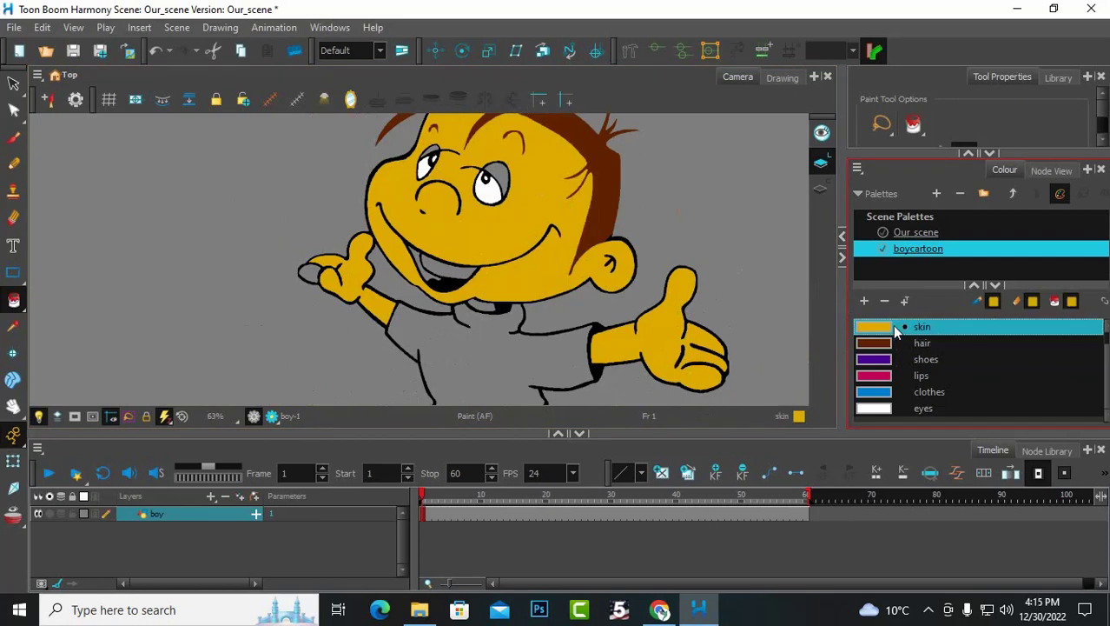
pyautogui.click(314, 271)
pyautogui.scroll(3, 468, 301)
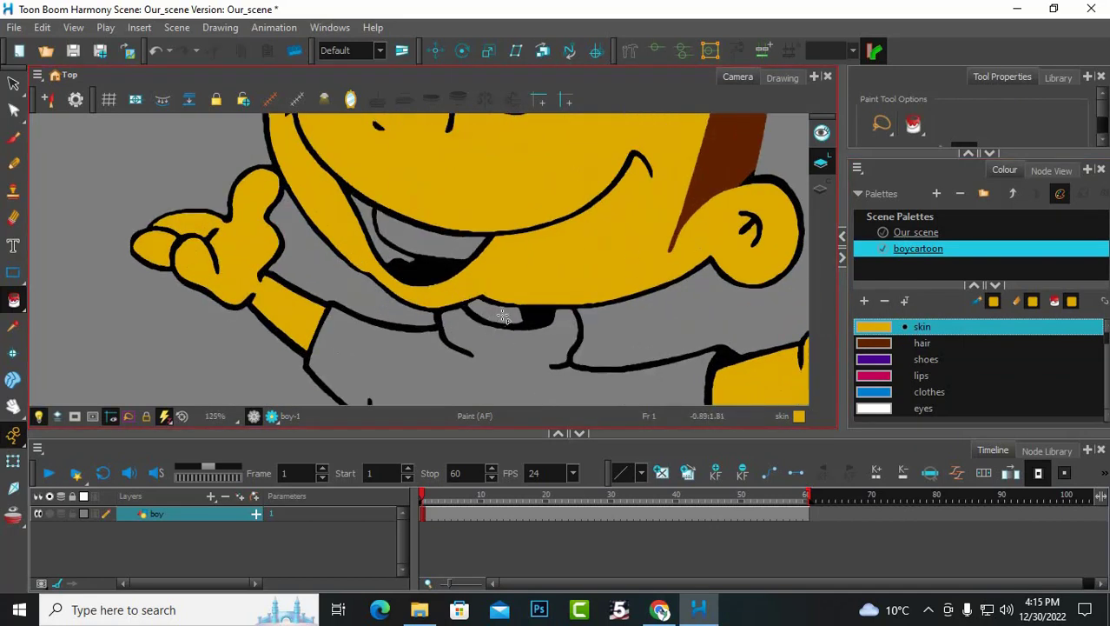
# Step: Paint the bodies of both shoes with the shoes swatch, undoing the fill that spills between the legs
pyautogui.scroll(-5, 647, 347)
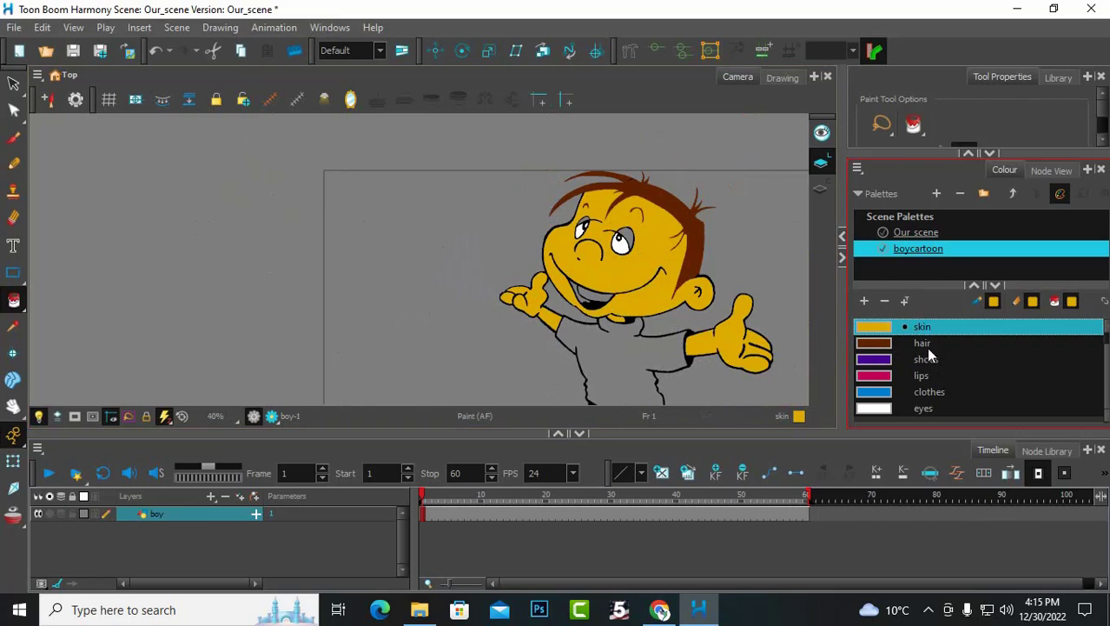
pyautogui.click(928, 359)
pyautogui.scroll(-3, 652, 234)
pyautogui.scroll(3, 625, 339)
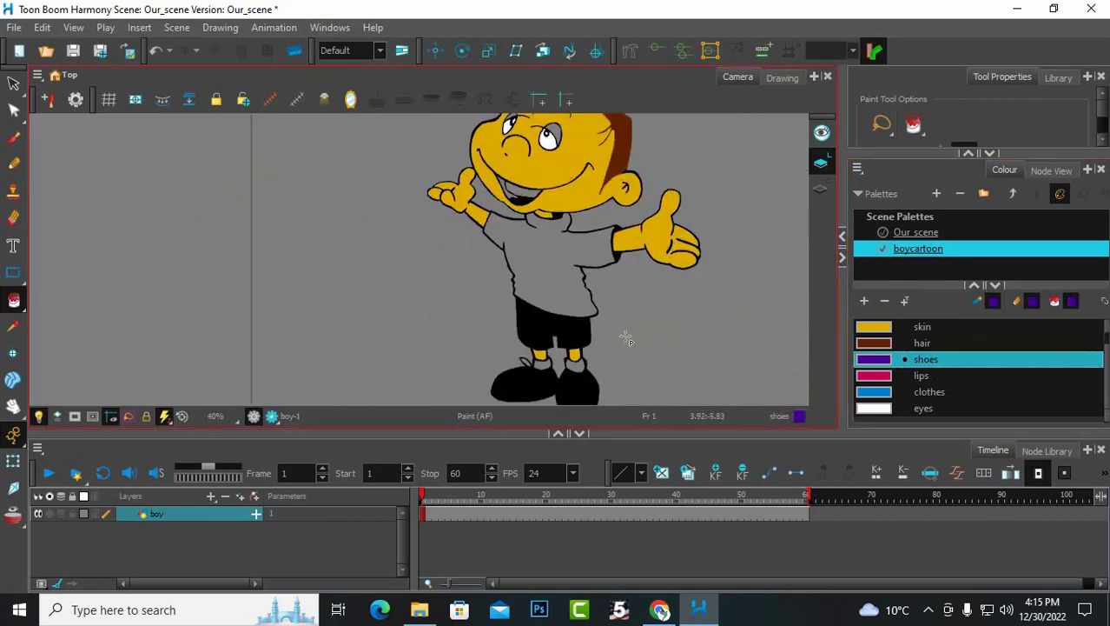
pyautogui.click(588, 389)
pyautogui.scroll(-3, 639, 316)
pyautogui.scroll(1, 628, 365)
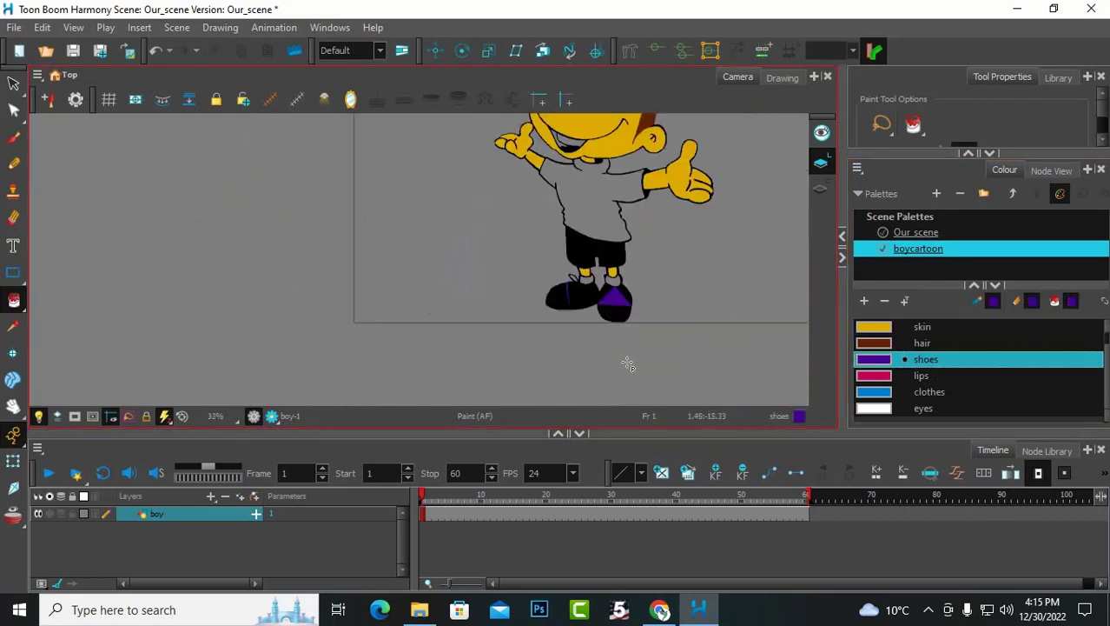
pyautogui.scroll(4, 628, 365)
pyautogui.moveTo(689, 337)
pyautogui.mouseDown()
pyautogui.moveTo(565, 222)
pyautogui.moveTo(418, 244)
pyautogui.moveTo(665, 308)
pyautogui.moveTo(665, 265)
pyautogui.mouseUp()
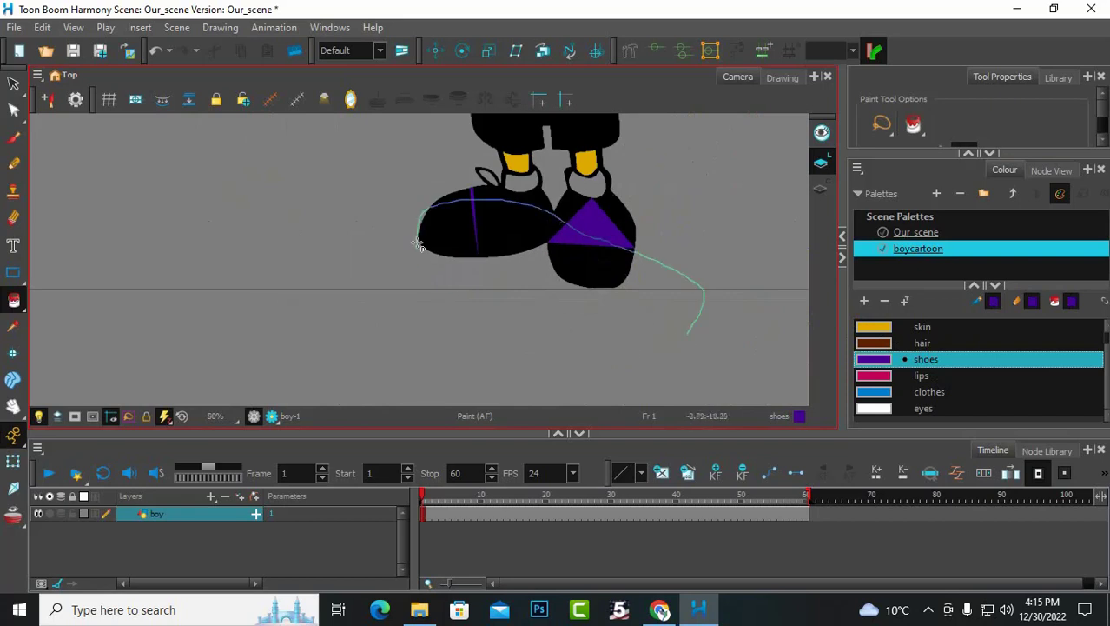
pyautogui.moveTo(664, 211)
pyautogui.mouseDown()
pyautogui.moveTo(609, 255)
pyautogui.moveTo(670, 222)
pyautogui.moveTo(655, 190)
pyautogui.moveTo(615, 224)
pyautogui.moveTo(642, 192)
pyautogui.mouseUp()
pyautogui.moveTo(560, 197); pyautogui.dragTo(585, 205)
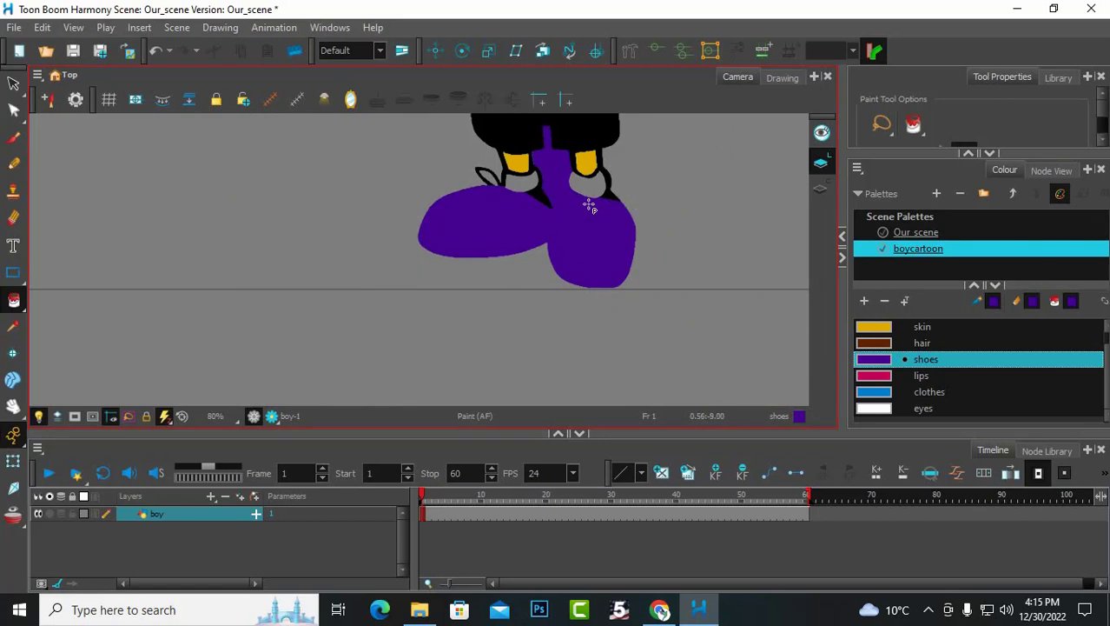
pyautogui.hotkey('ctrl', 'z')
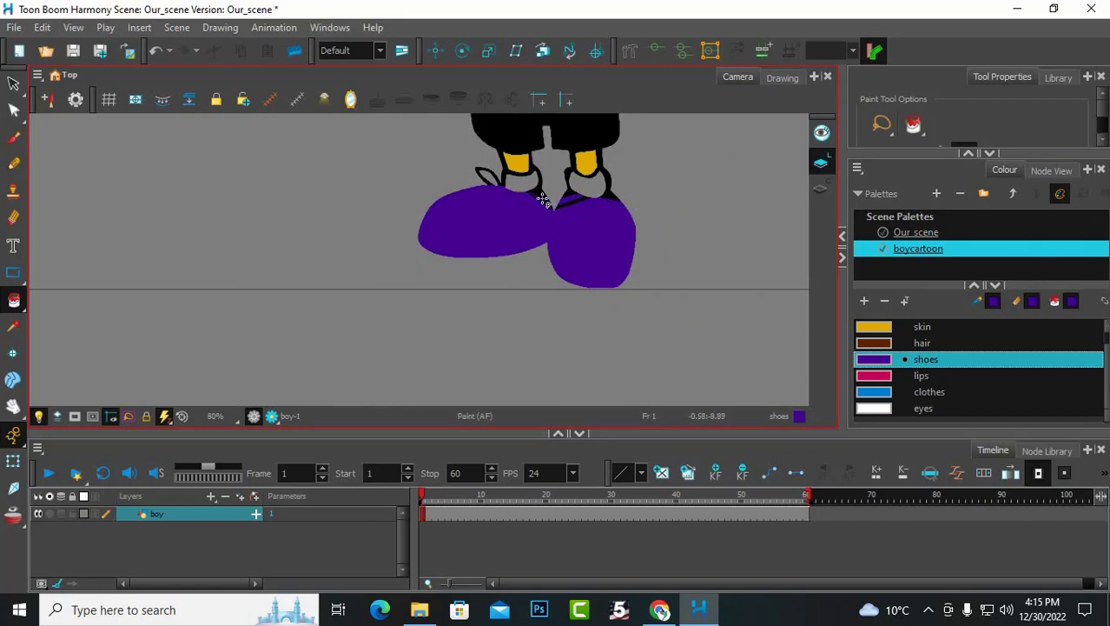
# Step: Fill the black slivers where the two shoes meet and their inner ankle outlines with the shoes swatch
pyautogui.scroll(5, 543, 199)
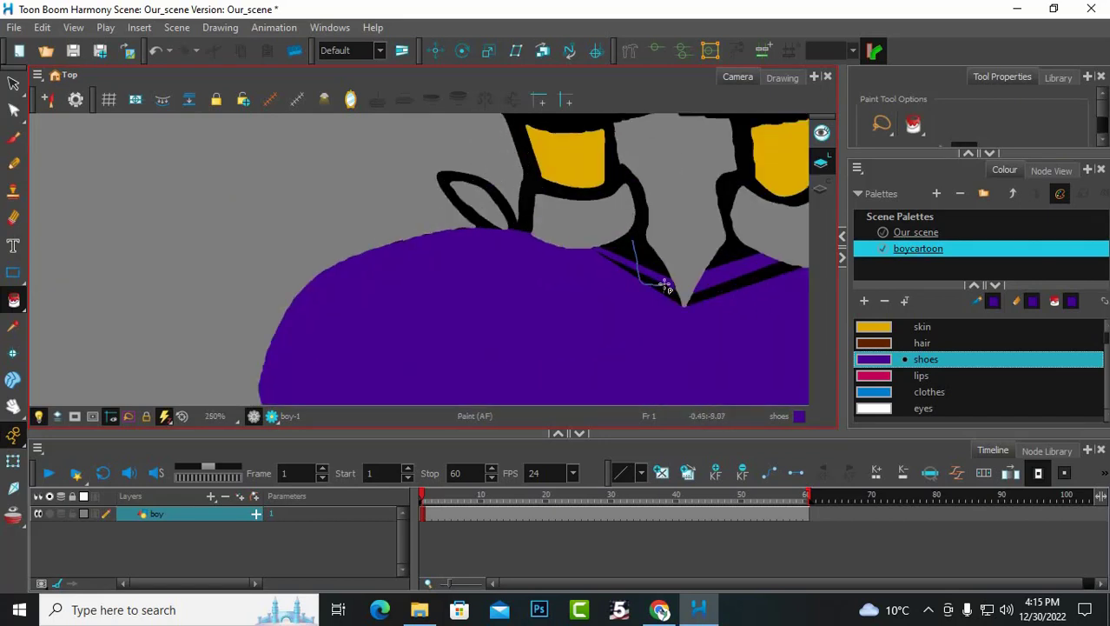
pyautogui.click(650, 256)
pyautogui.scroll(-2, 712, 259)
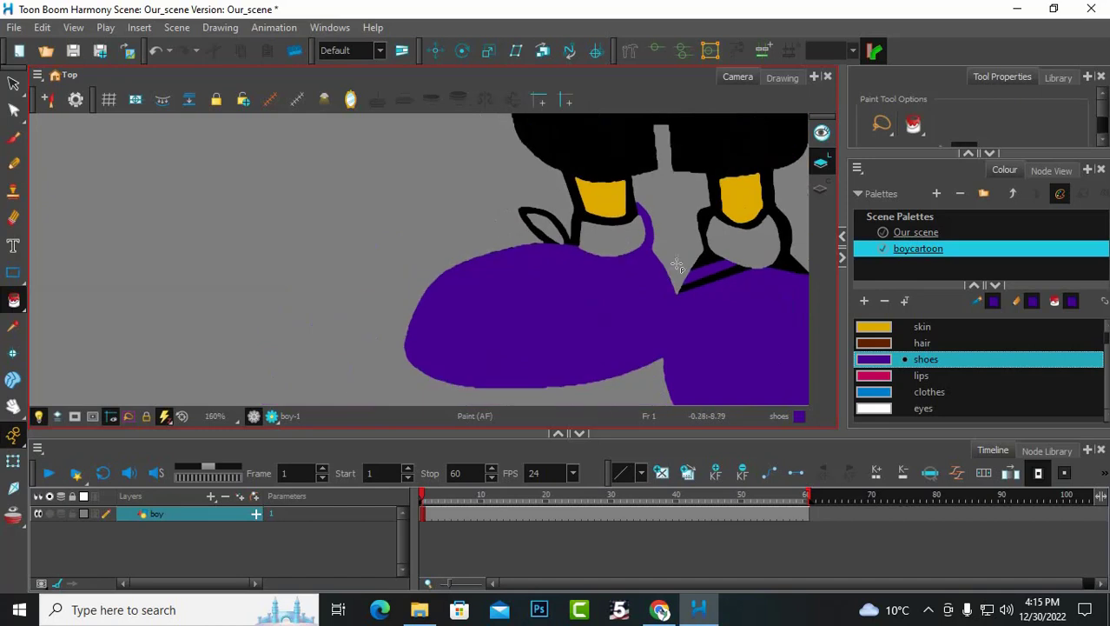
pyautogui.scroll(2, 677, 265)
pyautogui.click(711, 280)
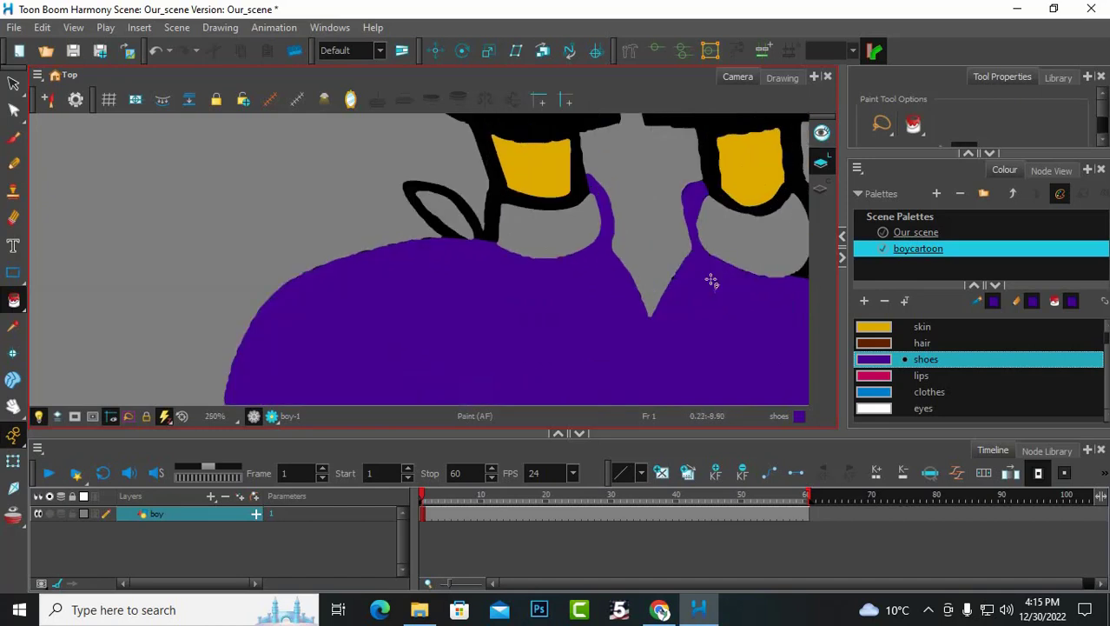
pyautogui.scroll(-2, 680, 267)
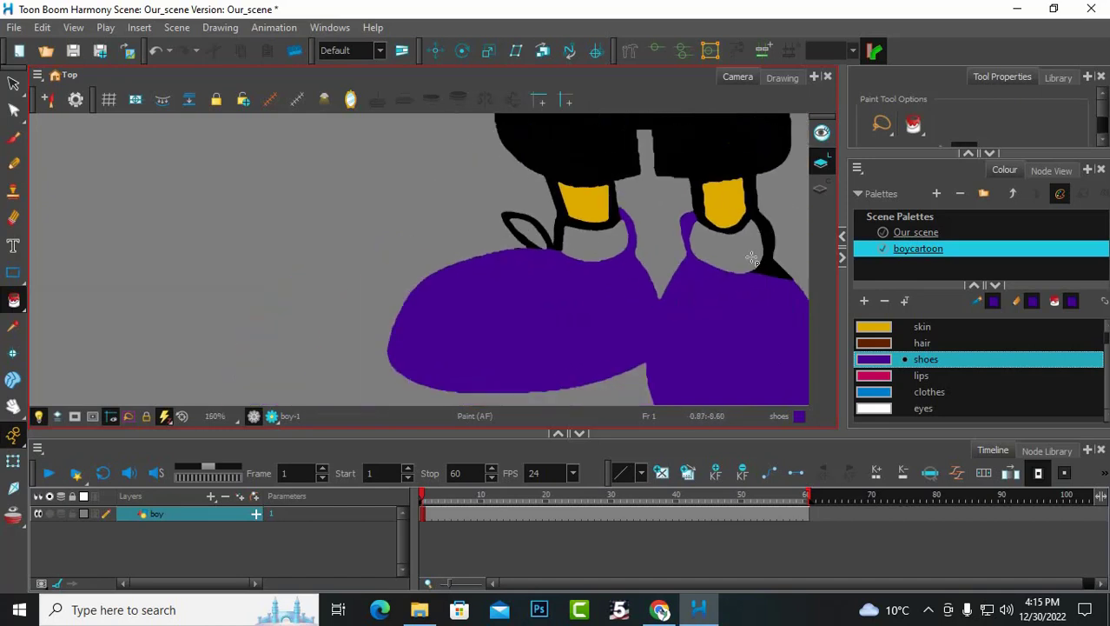
# Step: Paint the lace loop and the remaining ankle-opening outline of the side-facing shoe with the shoes swatch
pyautogui.click(560, 235)
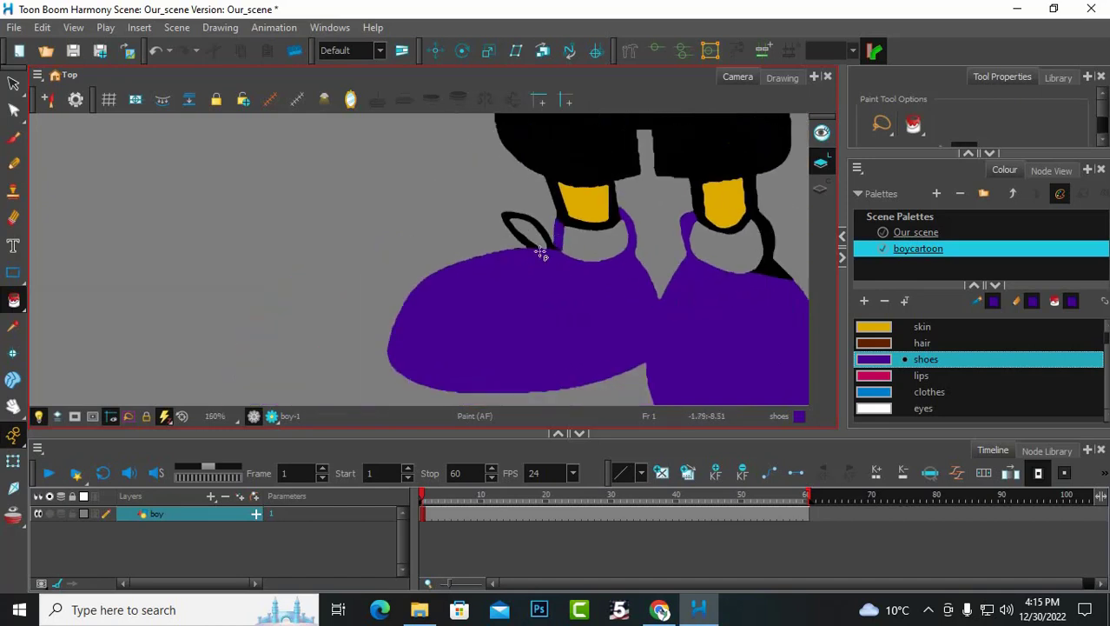
pyautogui.click(592, 227)
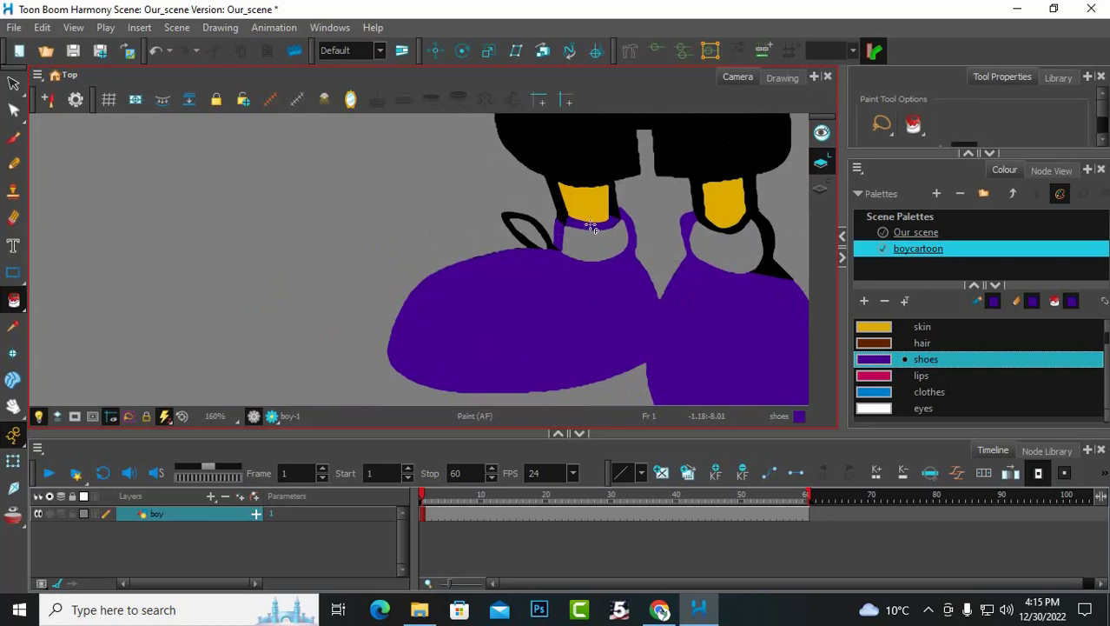
pyautogui.click(538, 232)
pyautogui.scroll(3, 548, 227)
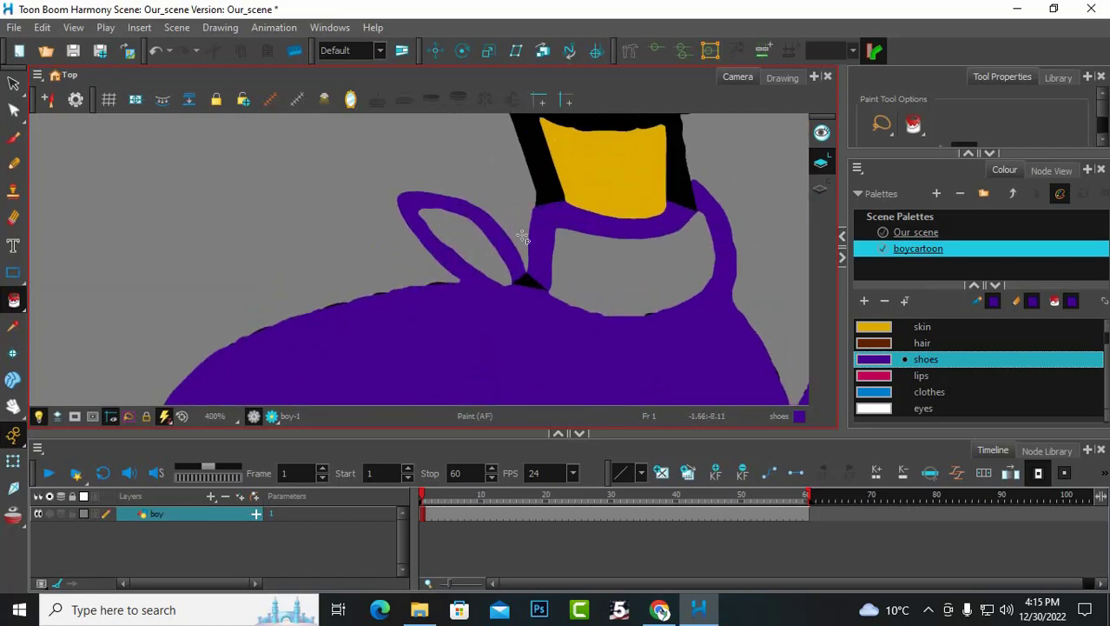
pyautogui.click(523, 279)
pyautogui.scroll(-4, 439, 298)
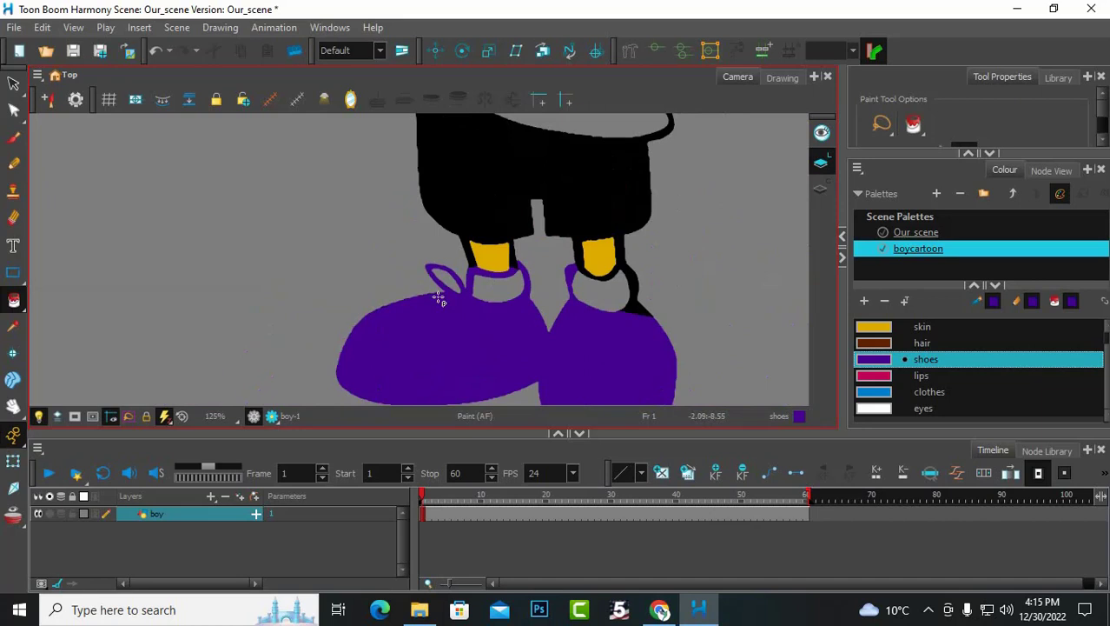
# Step: Paint the outer and upper ankle outline and the leftover black sliver of the front-facing shoe with the shoes swatch
pyautogui.scroll(3, 625, 310)
pyautogui.click(652, 275)
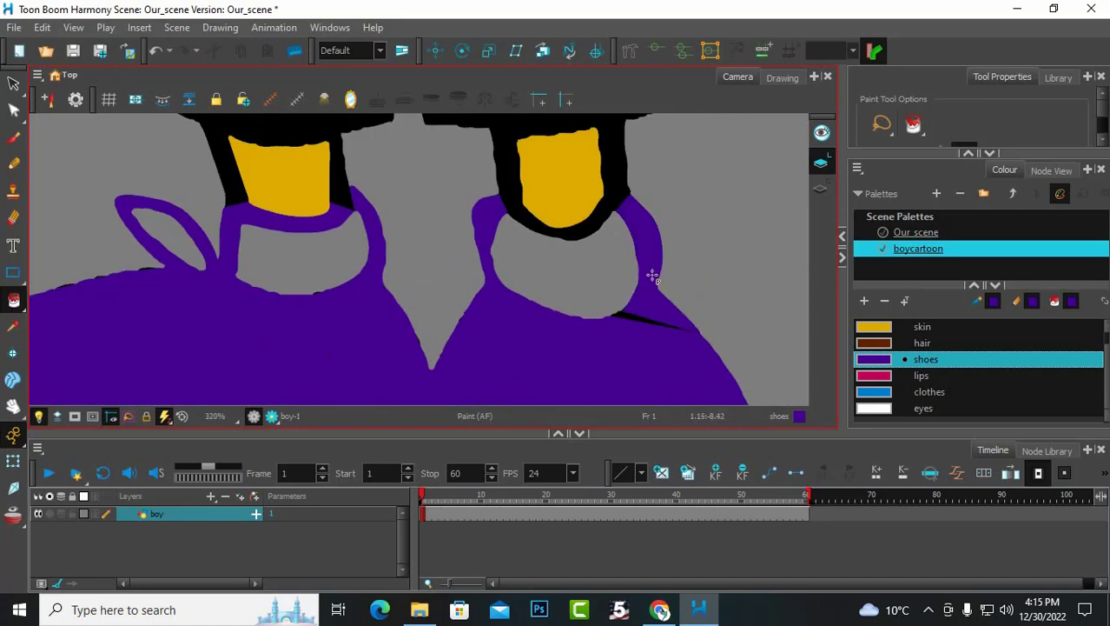
pyautogui.click(610, 221)
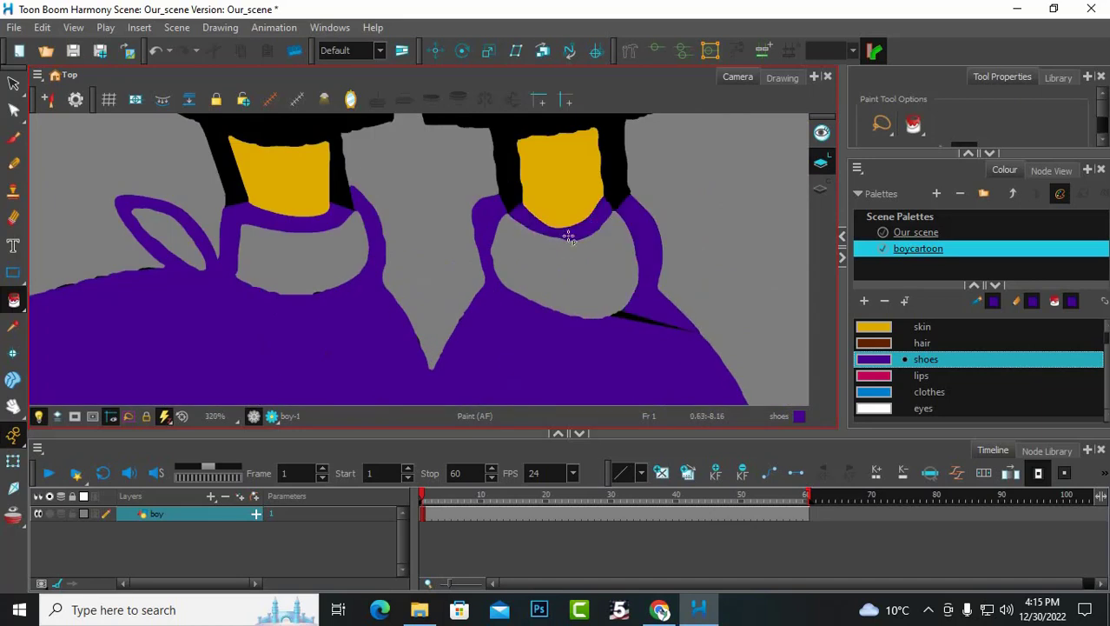
pyautogui.click(658, 326)
pyautogui.scroll(-4, 660, 264)
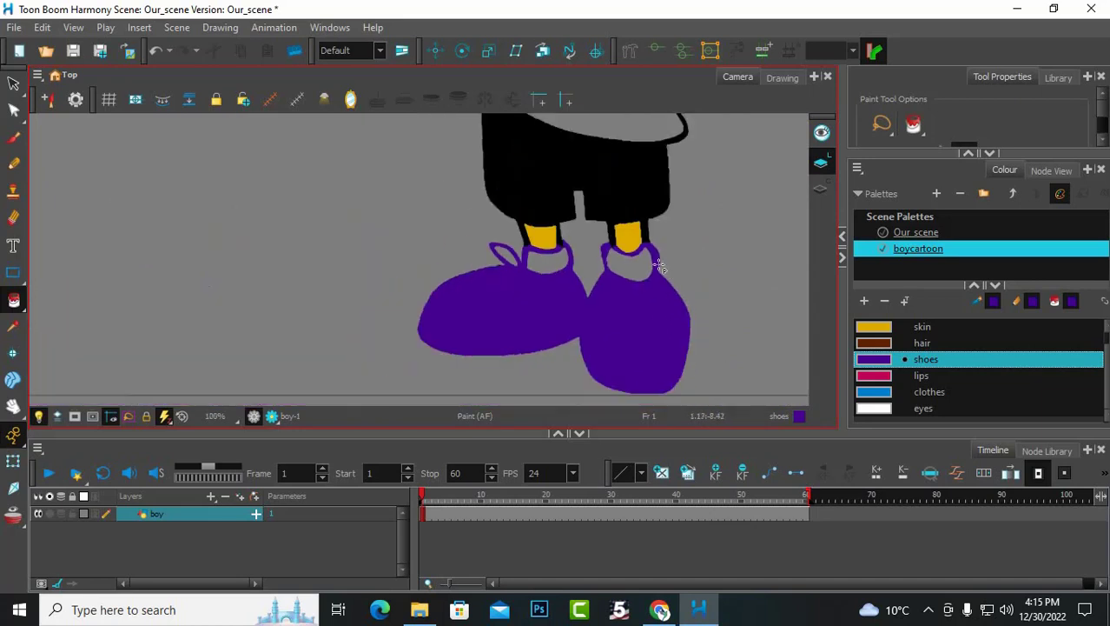
# Step: Examine the painted shoes and ankle openings for areas left unfilled
pyautogui.scroll(5, 622, 261)
pyautogui.scroll(-2, 609, 252)
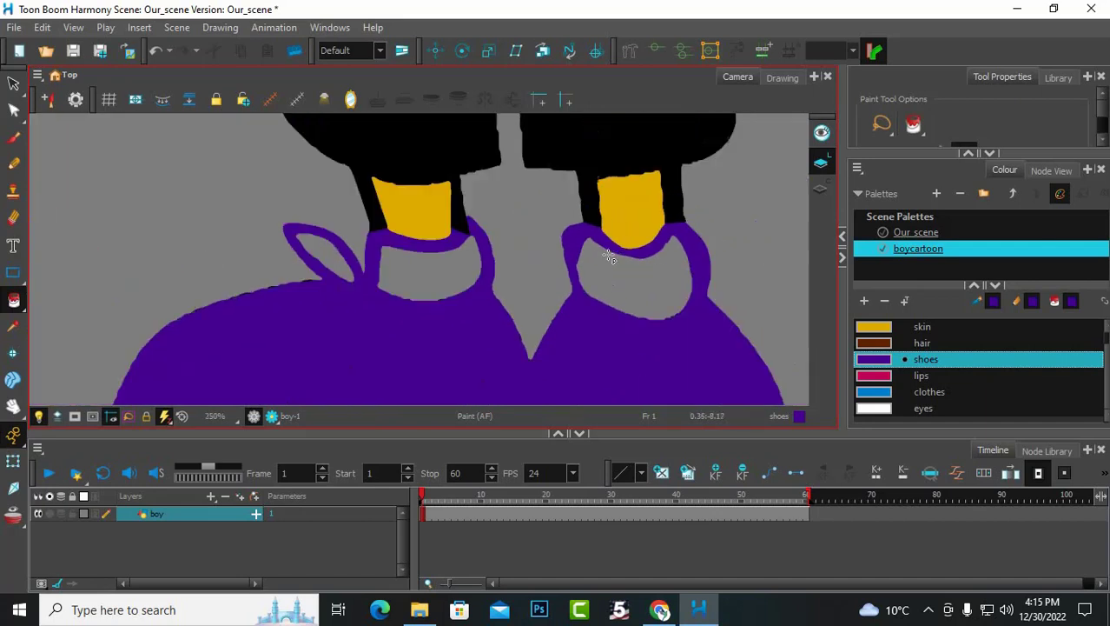
pyautogui.scroll(-3, 610, 255)
pyautogui.scroll(1, 656, 230)
pyautogui.scroll(-3, 571, 263)
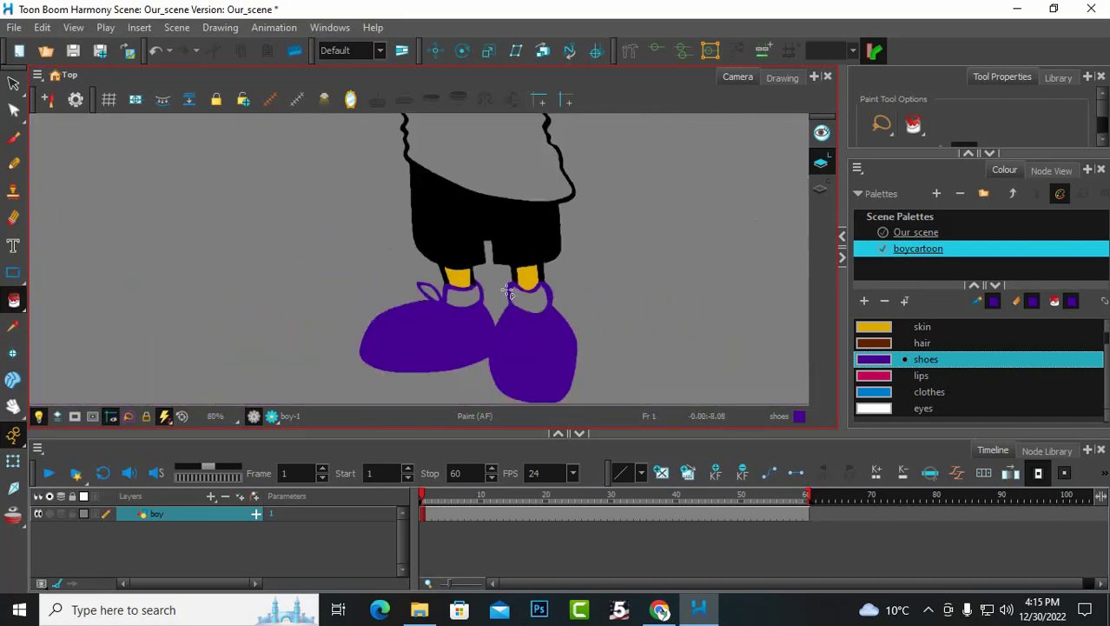
pyautogui.scroll(3, 584, 337)
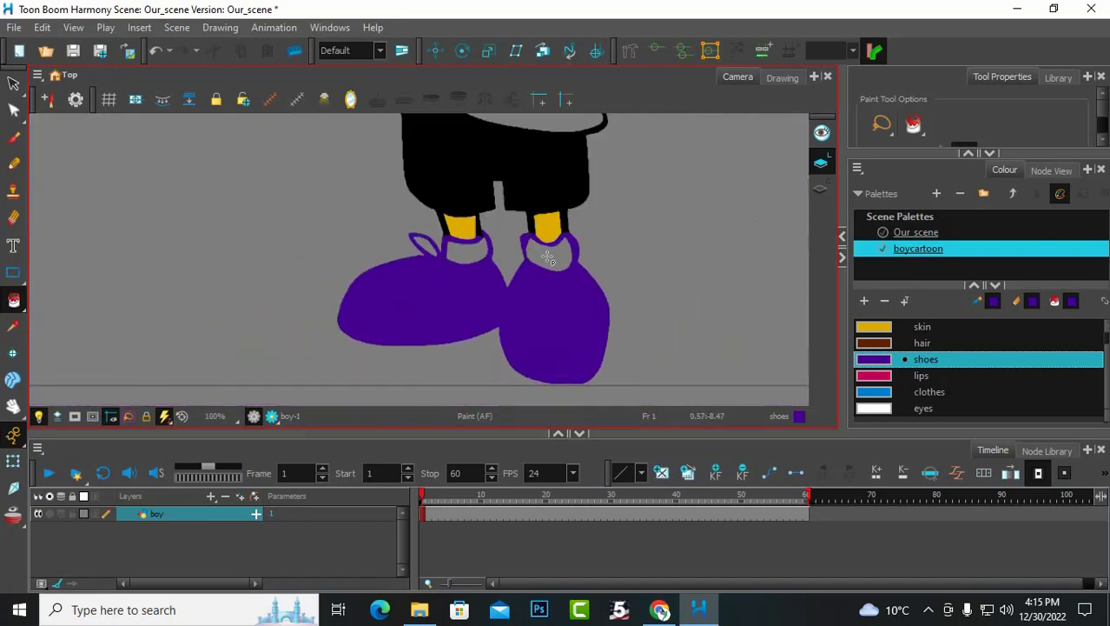
pyautogui.scroll(1, 565, 259)
pyautogui.scroll(-3, 573, 243)
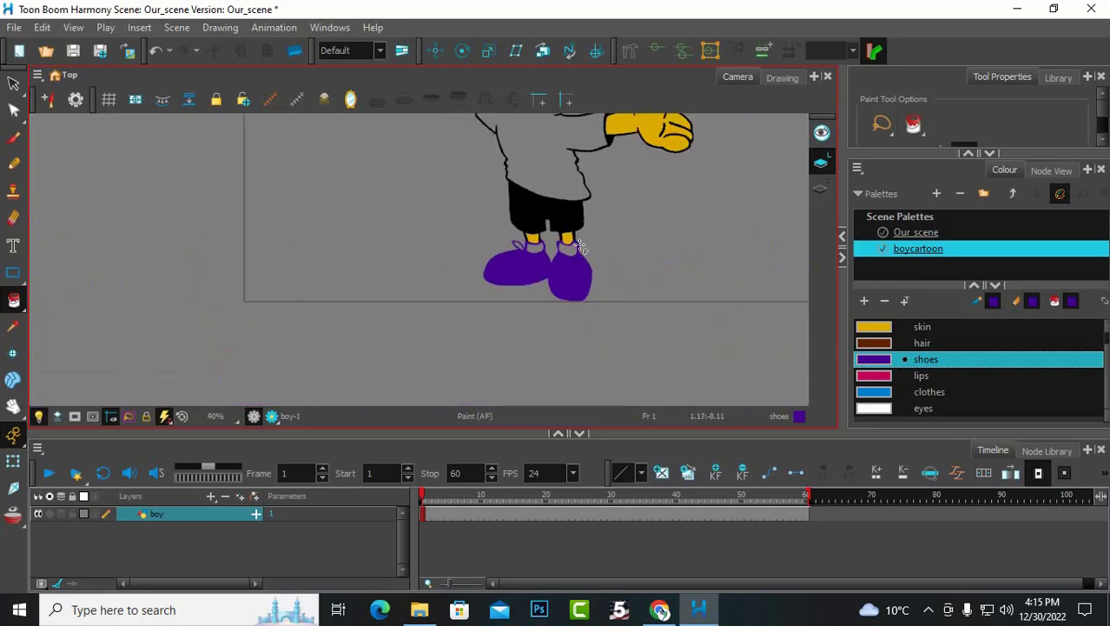
# Step: Paint the middle band of the black shorts with the clothes swatch
pyautogui.scroll(2, 594, 199)
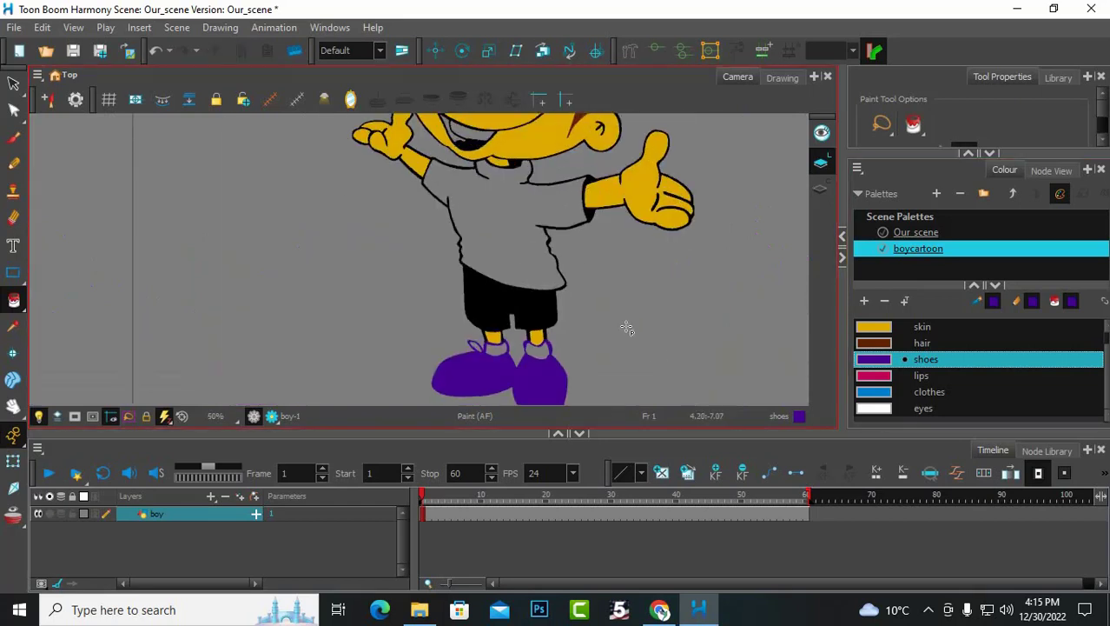
pyautogui.click(919, 392)
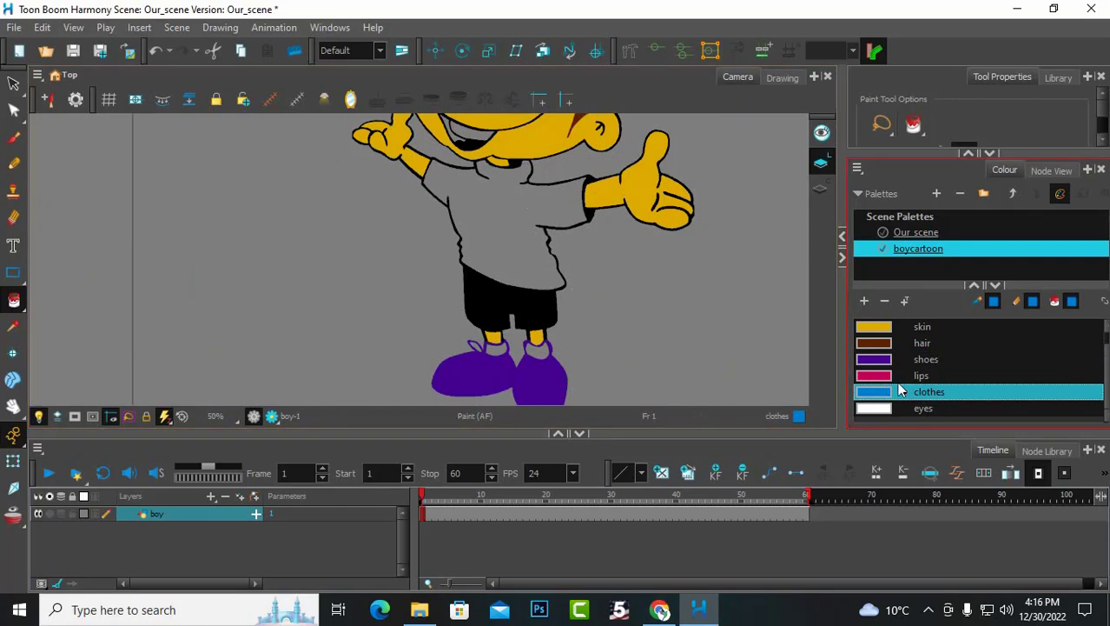
pyautogui.click(543, 309)
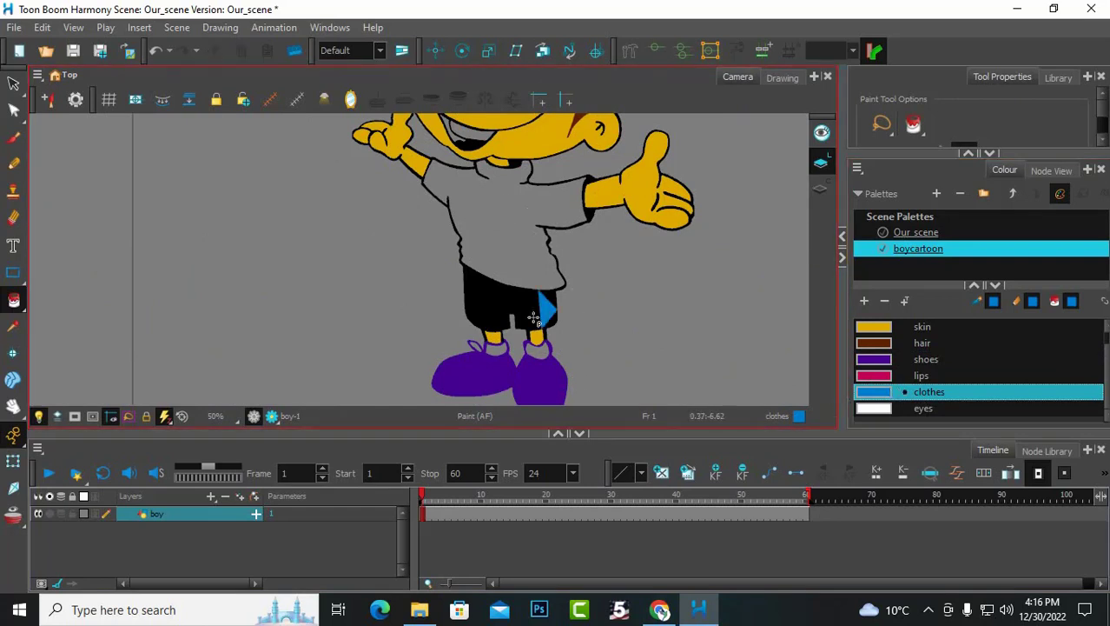
pyautogui.moveTo(574, 314)
pyautogui.mouseDown()
pyautogui.moveTo(600, 306)
pyautogui.moveTo(461, 295)
pyautogui.moveTo(565, 293)
pyautogui.moveTo(563, 325)
pyautogui.moveTo(563, 304)
pyautogui.moveTo(470, 302)
pyautogui.moveTo(540, 328)
pyautogui.mouseUp()
pyautogui.hotkey('ctrl', 'z')
pyautogui.scroll(3, 540, 328)
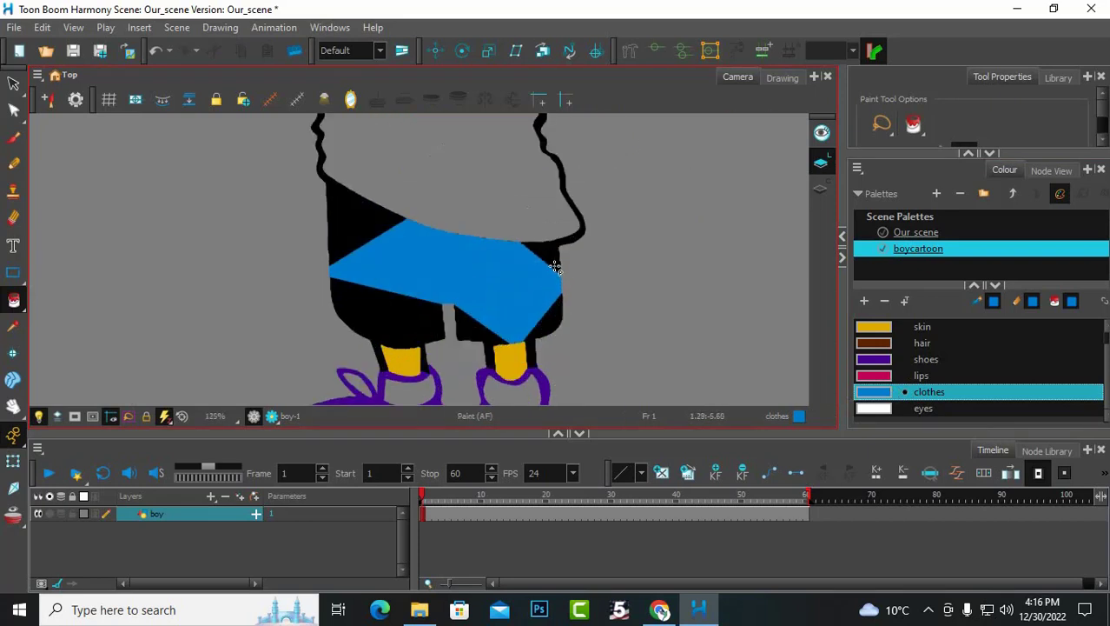
# Step: Extend the clothes colour into the shorts' corner beneath the shirt's hanging flap, undoing fills that spread into the shirt outline
pyautogui.hotkey('ctrl', 'z')
pyautogui.click(575, 237)
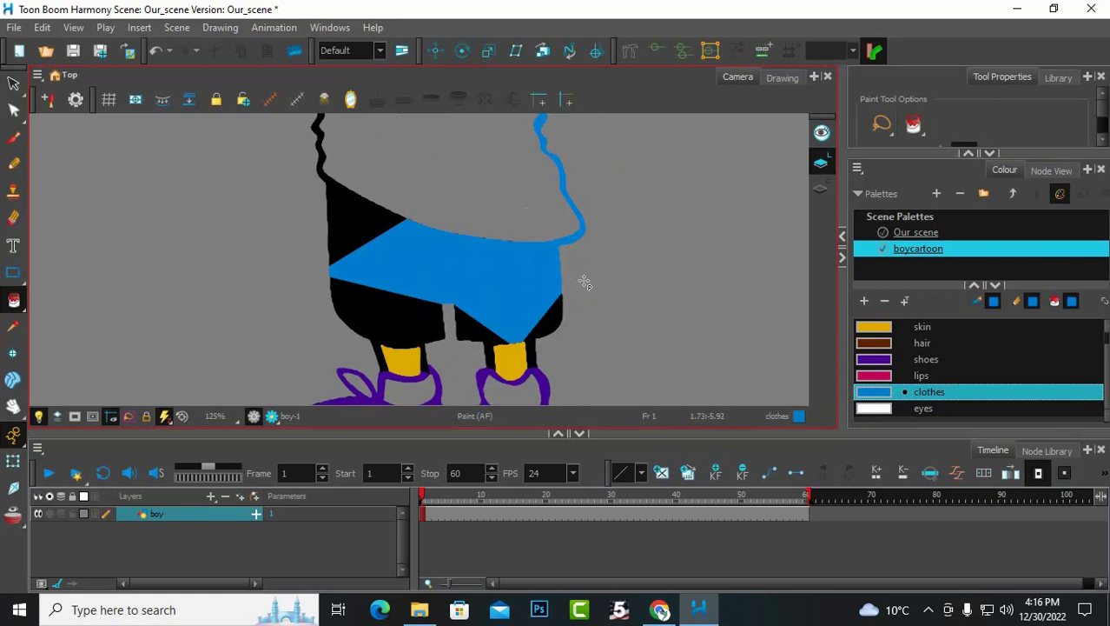
pyautogui.hotkey('ctrl', 'z')
pyautogui.click(552, 266)
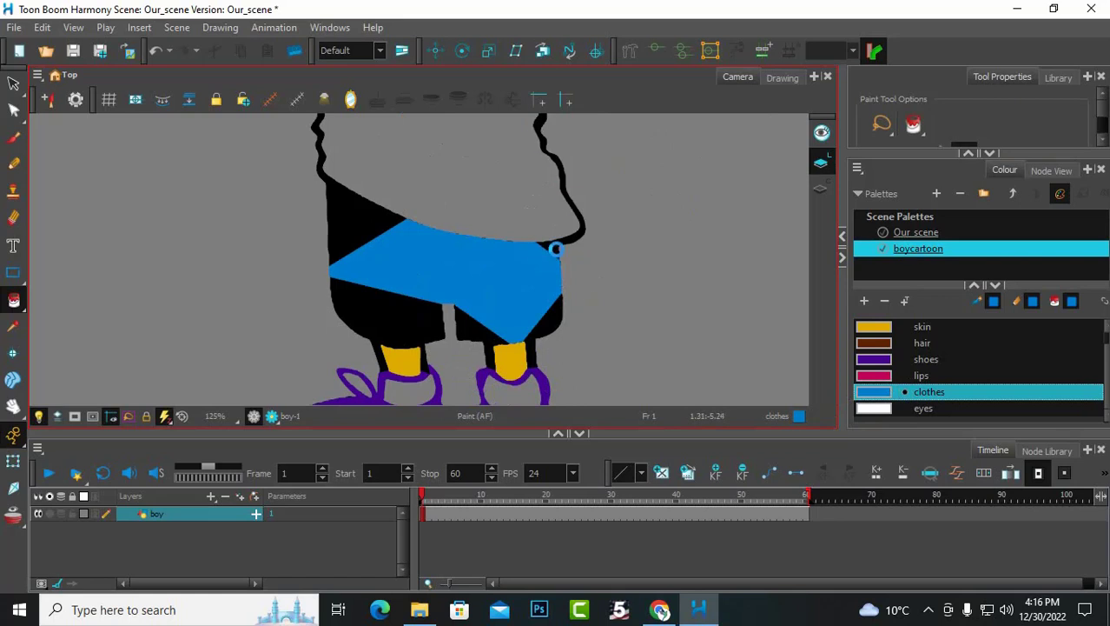
pyautogui.click(556, 250)
pyautogui.hotkey('ctrl', 'z')
pyautogui.scroll(3, 587, 250)
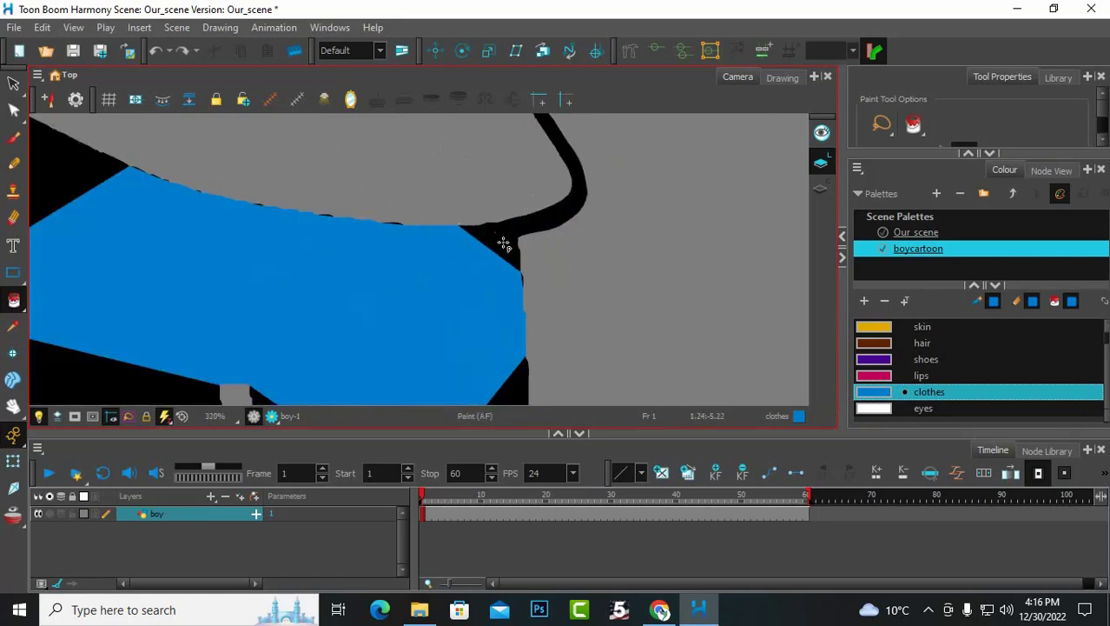
pyautogui.click(537, 226)
pyautogui.hotkey('ctrl', 'z')
# Step: Paint the opposite upper corner of the shorts below the hem with the clothes swatch, undoing the fill at its tip
pyautogui.scroll(-6, 604, 321)
pyautogui.scroll(3, 599, 261)
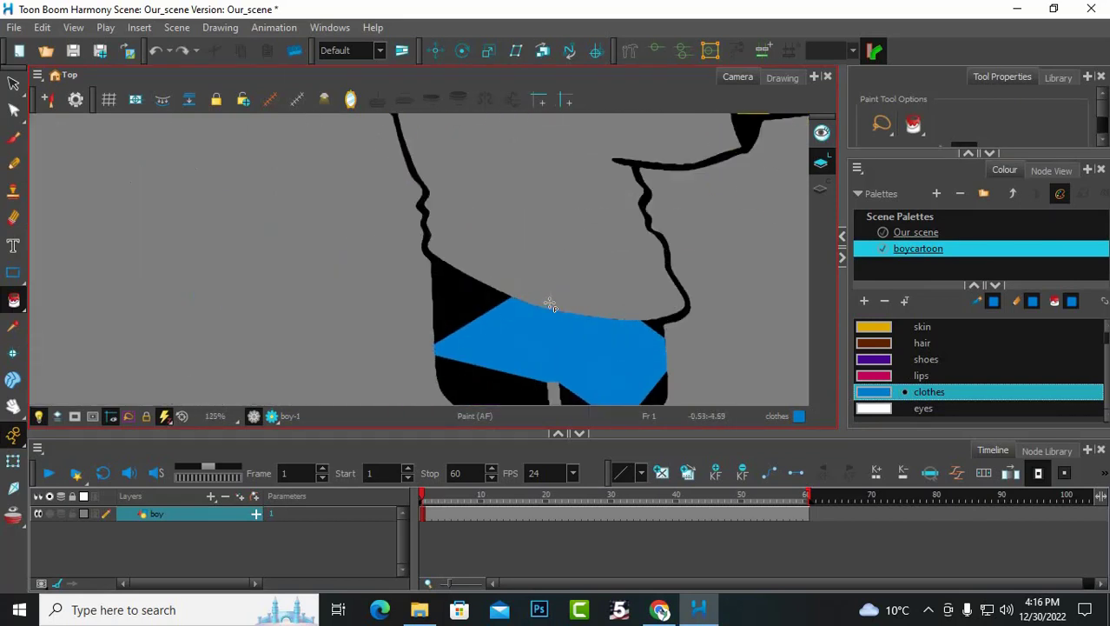
pyautogui.click(471, 314)
pyautogui.click(491, 307)
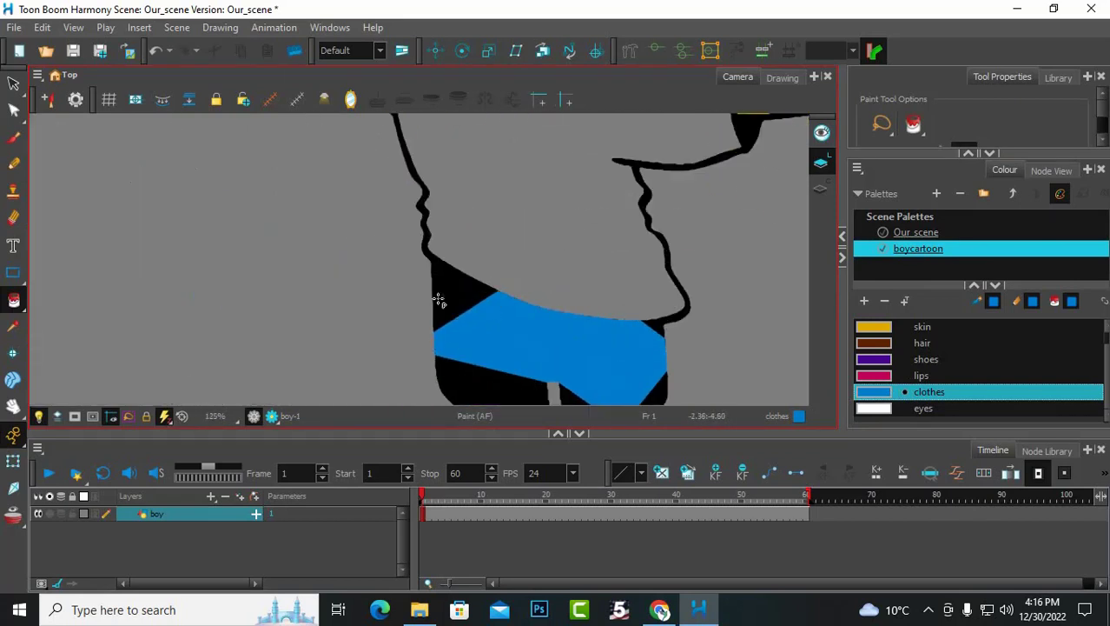
pyautogui.click(462, 304)
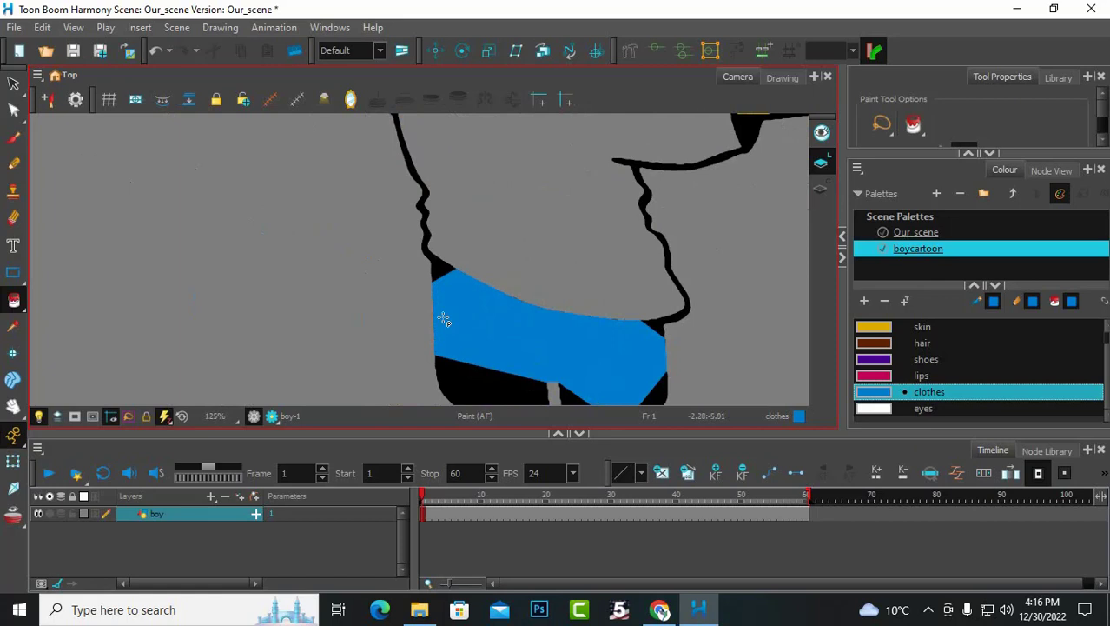
pyautogui.click(435, 275)
pyautogui.hotkey('ctrl', 'z')
pyautogui.scroll(-3, 597, 247)
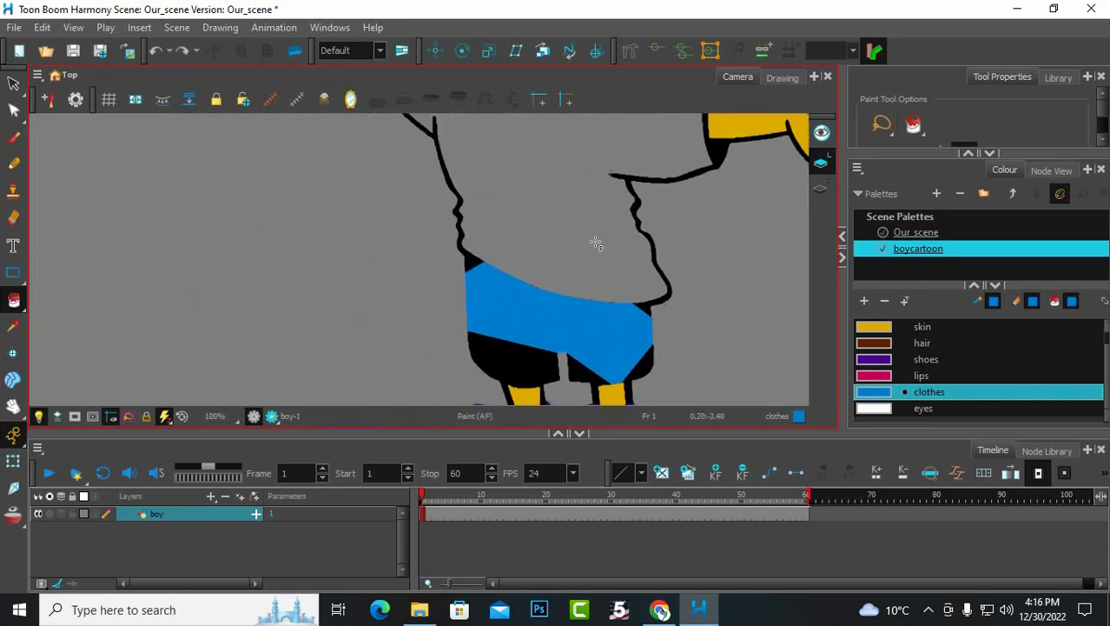
pyautogui.scroll(3, 574, 347)
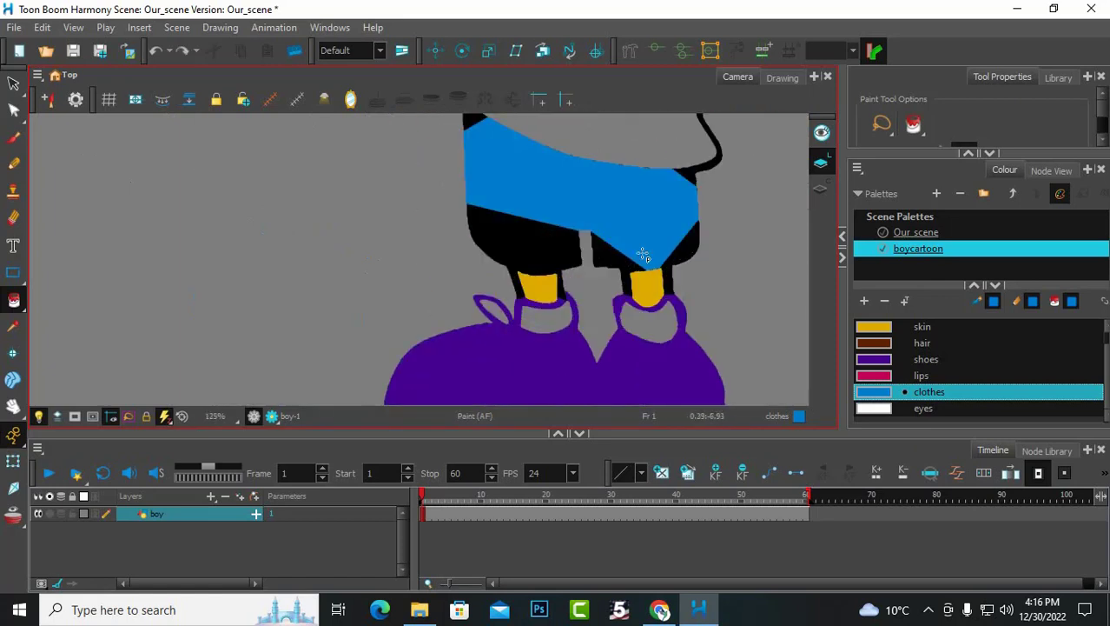
pyautogui.moveTo(719, 241); pyautogui.dragTo(576, 258)
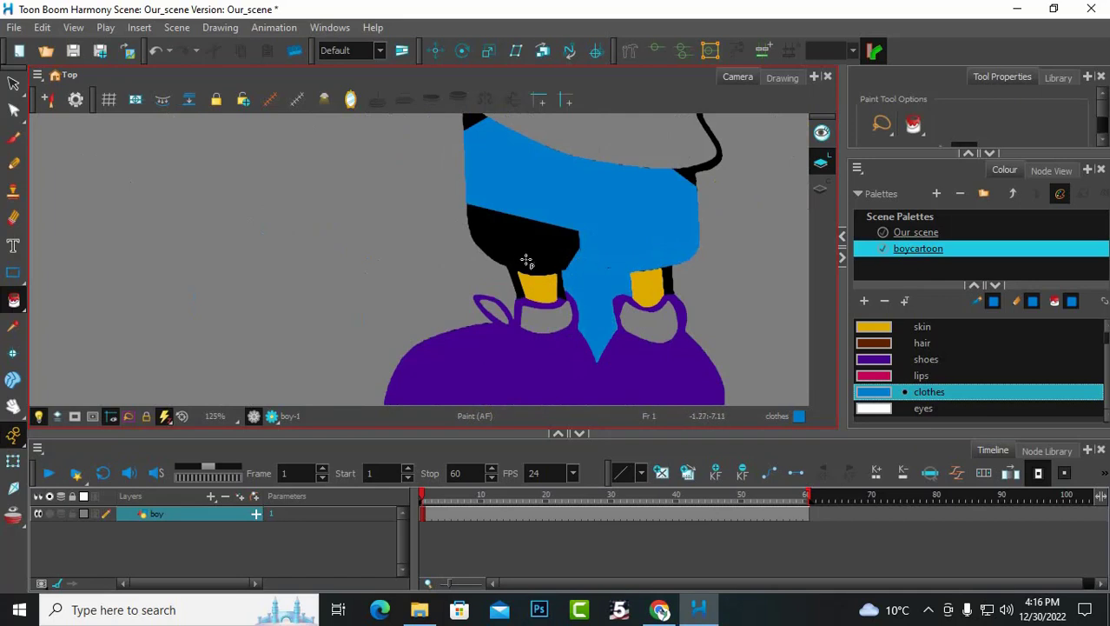
pyautogui.moveTo(441, 237); pyautogui.dragTo(574, 246)
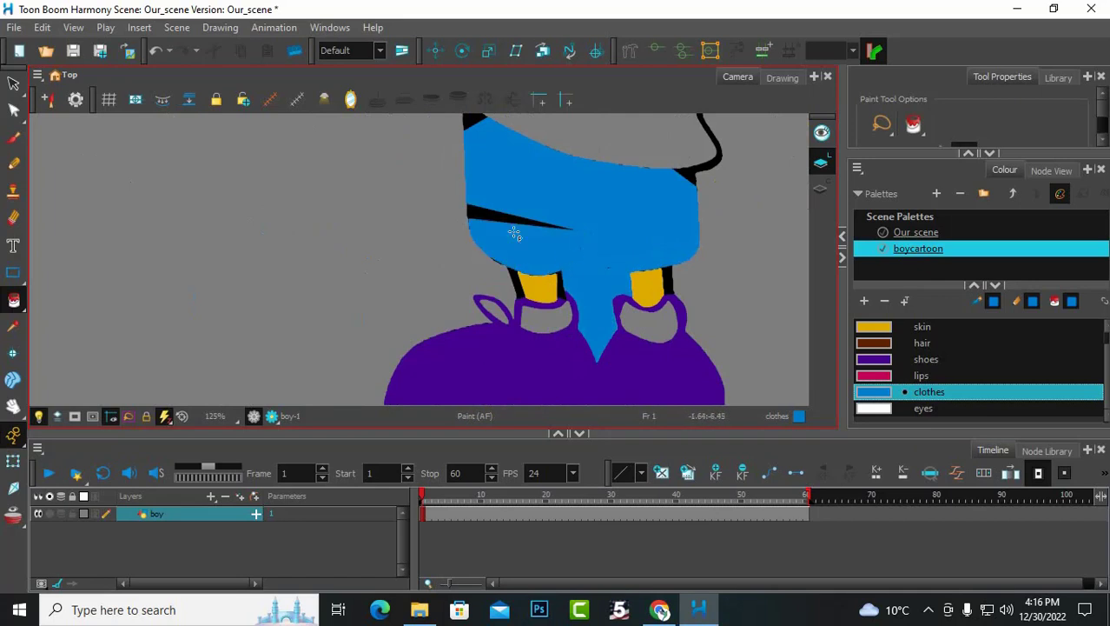
pyautogui.moveTo(470, 247)
pyautogui.mouseDown()
pyautogui.moveTo(509, 209)
pyautogui.moveTo(502, 221)
pyautogui.mouseUp()
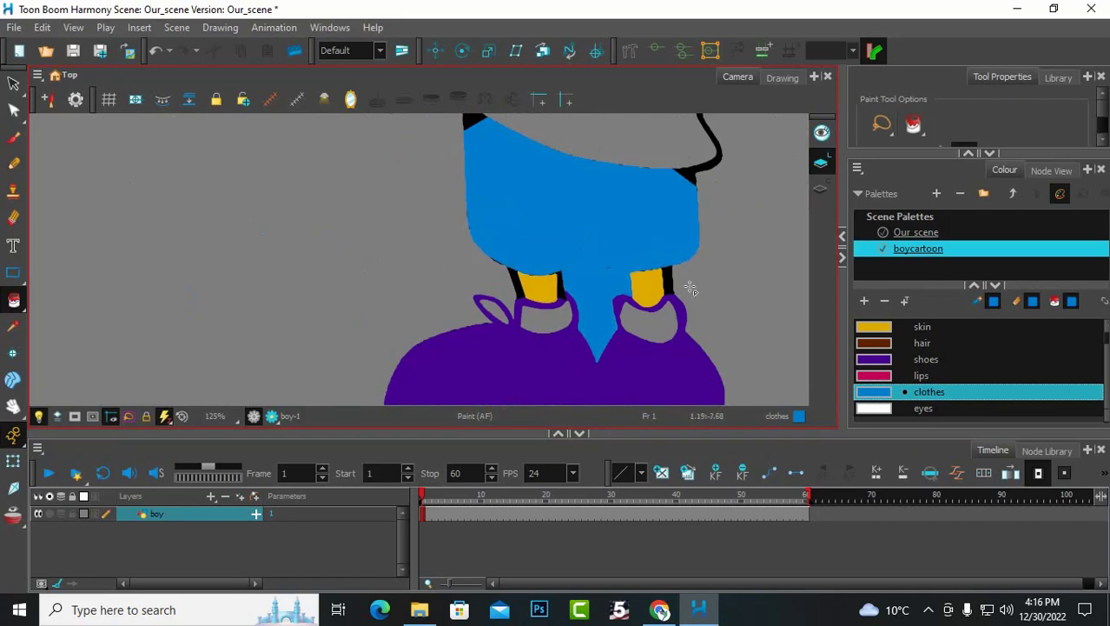
pyautogui.hotkey('ctrl', 'z')
pyautogui.hotkey('ctrl', 'z')
pyautogui.hotkey('ctrl', 'z')
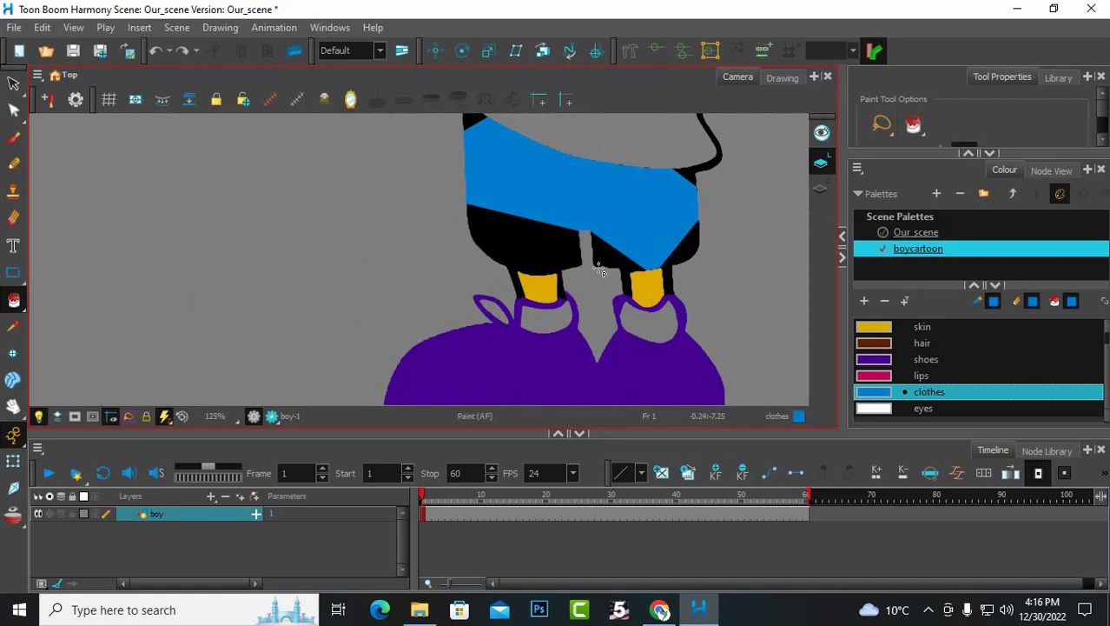
# Step: Paint the black lower areas of the shorts leg above the shoe without a loop in the clothes colour
pyautogui.moveTo(603, 260)
pyautogui.mouseDown()
pyautogui.moveTo(671, 259)
pyautogui.moveTo(695, 240)
pyautogui.moveTo(627, 274)
pyautogui.mouseUp()
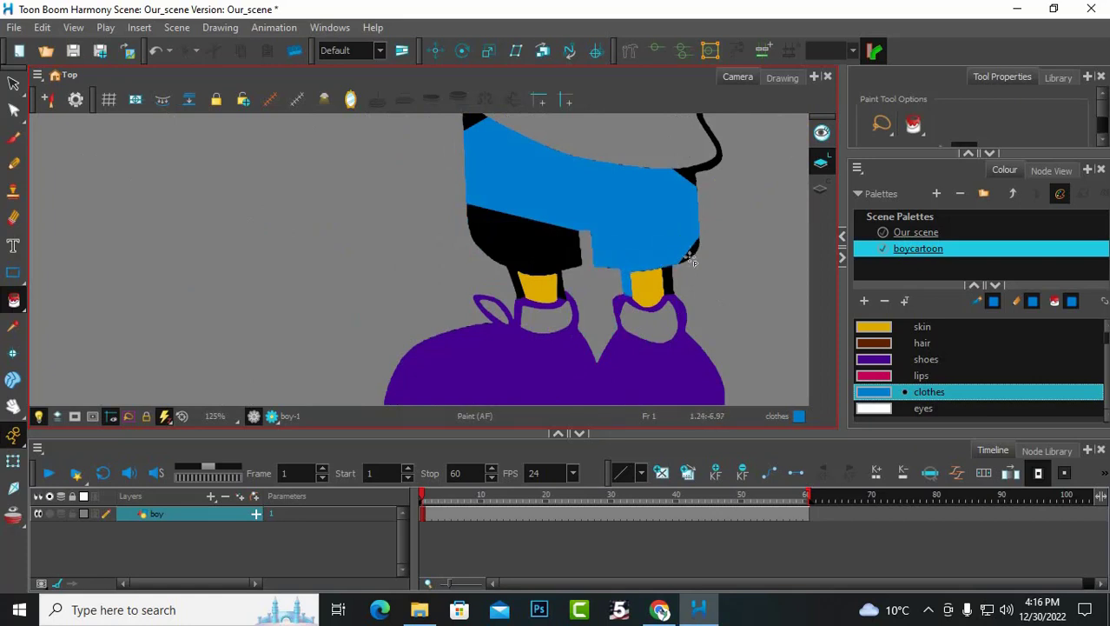
pyautogui.scroll(4, 688, 255)
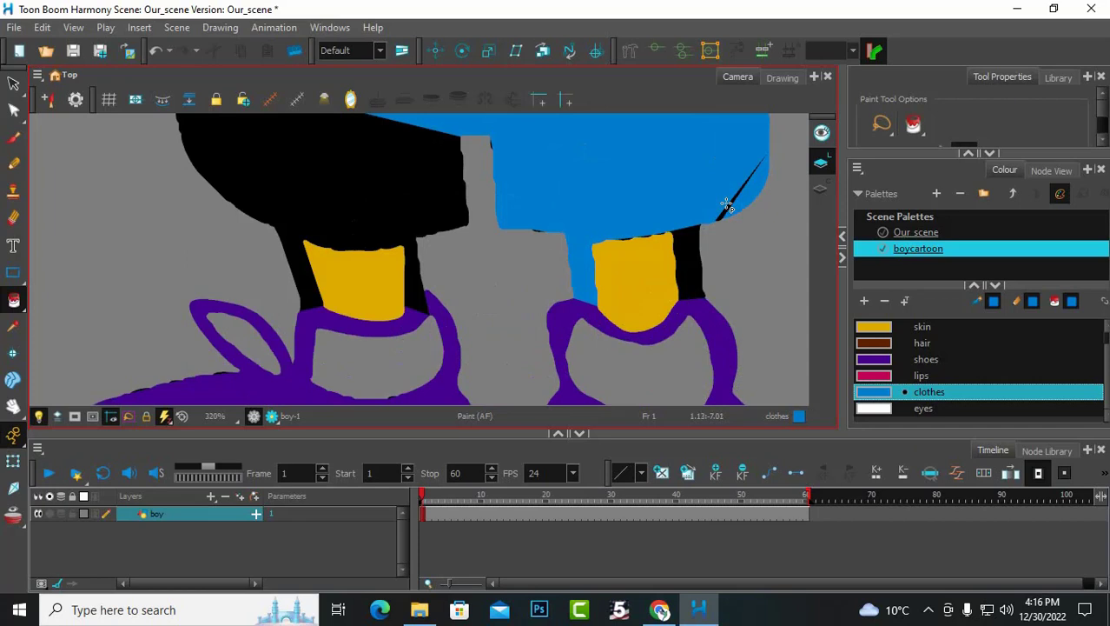
pyautogui.moveTo(728, 211); pyautogui.dragTo(718, 218)
# Step: Paint the shorts leg above the looped shoe with the clothes swatch, including the strip across it and its rounded outer corner
pyautogui.moveTo(486, 241)
pyautogui.mouseDown()
pyautogui.moveTo(404, 216)
pyautogui.moveTo(295, 155)
pyautogui.mouseUp()
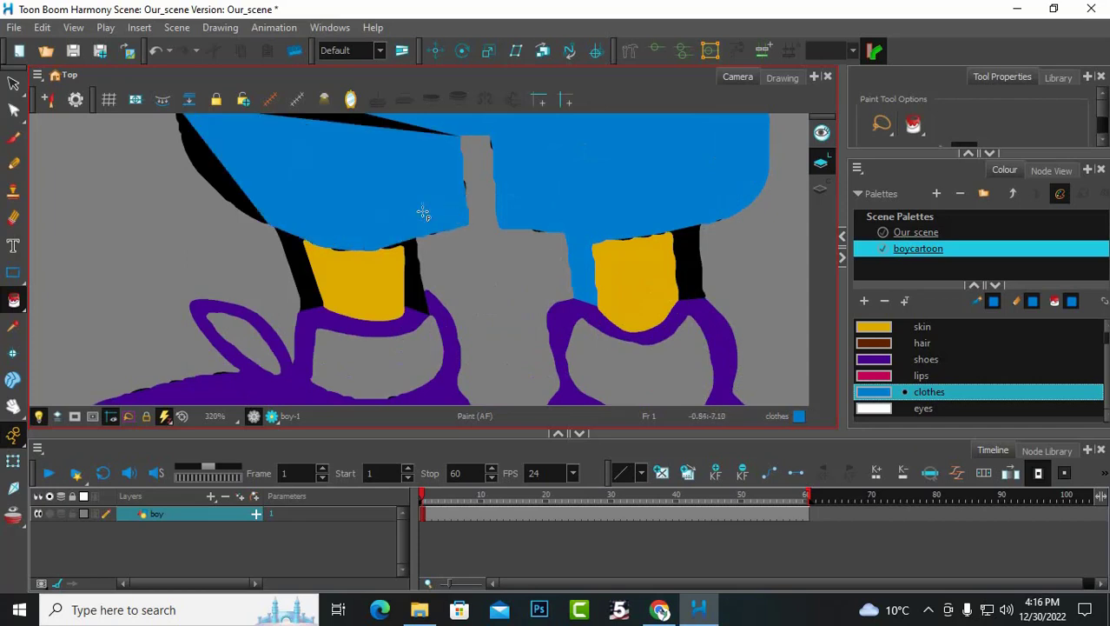
pyautogui.scroll(-3, 422, 211)
pyautogui.scroll(3, 394, 192)
pyautogui.scroll(-1, 352, 165)
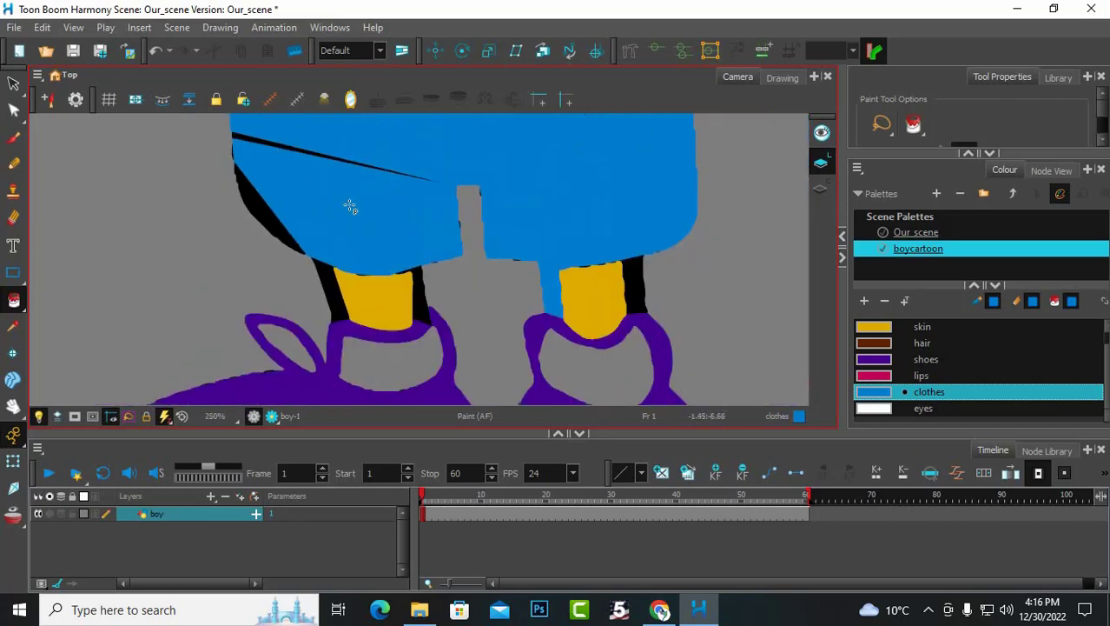
pyautogui.click(351, 167)
pyautogui.click(264, 223)
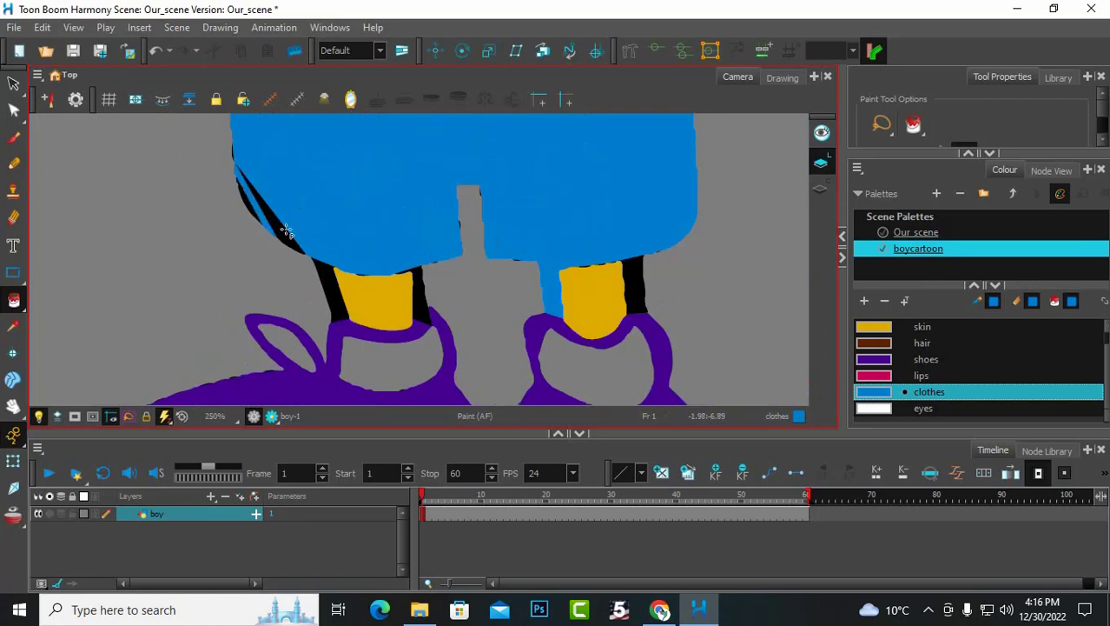
pyautogui.click(252, 212)
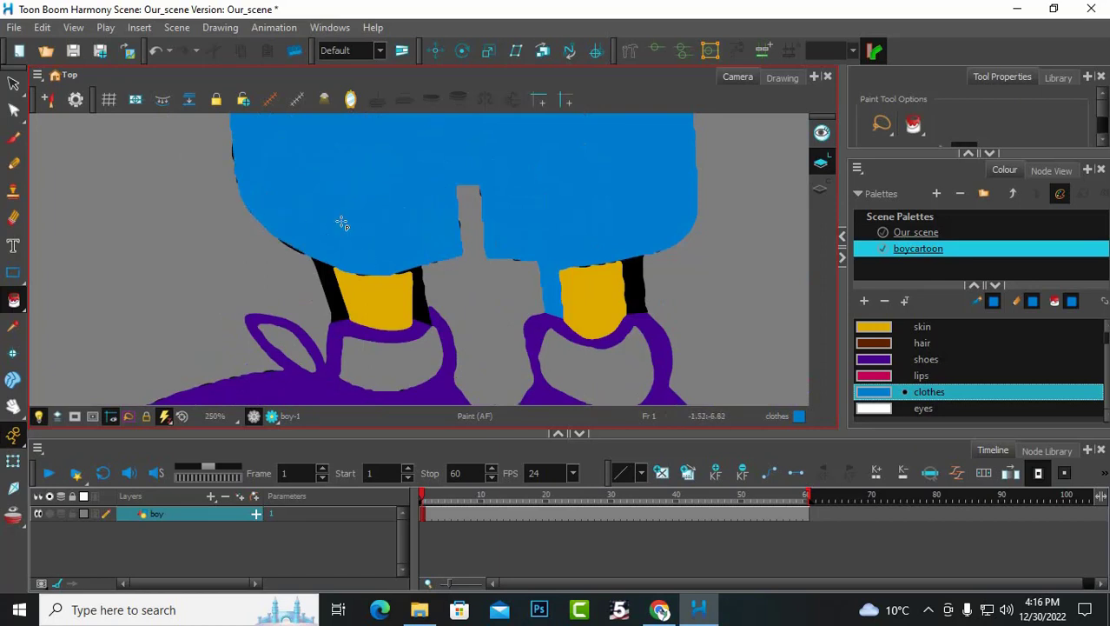
# Step: Fill the black slivers along the looped-shoe leg's lower edge and beside the gap between the shorts legs with the clothes colour
pyautogui.scroll(-2, 341, 224)
pyautogui.scroll(8, 331, 241)
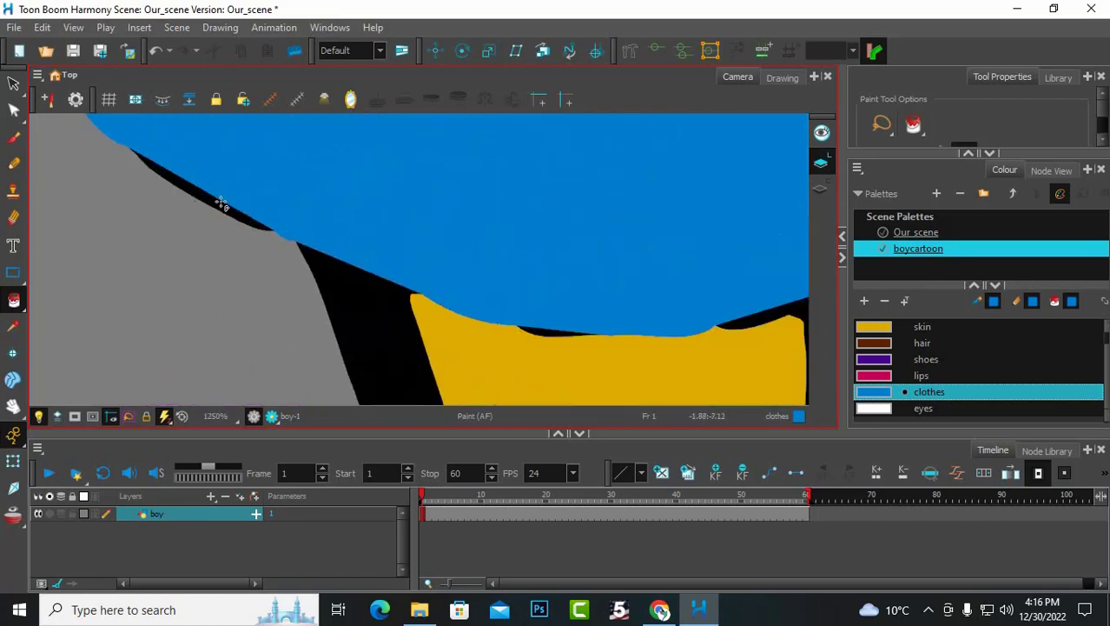
pyautogui.click(216, 207)
pyautogui.scroll(-5, 470, 248)
pyautogui.scroll(3, 626, 264)
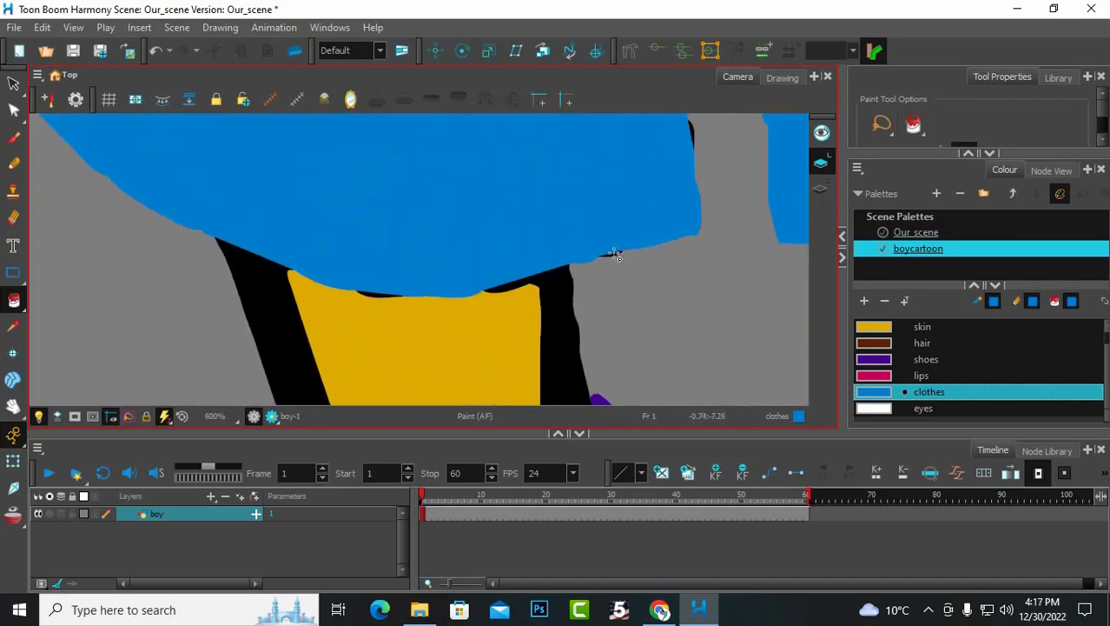
pyautogui.scroll(-3, 627, 270)
pyautogui.scroll(3, 621, 252)
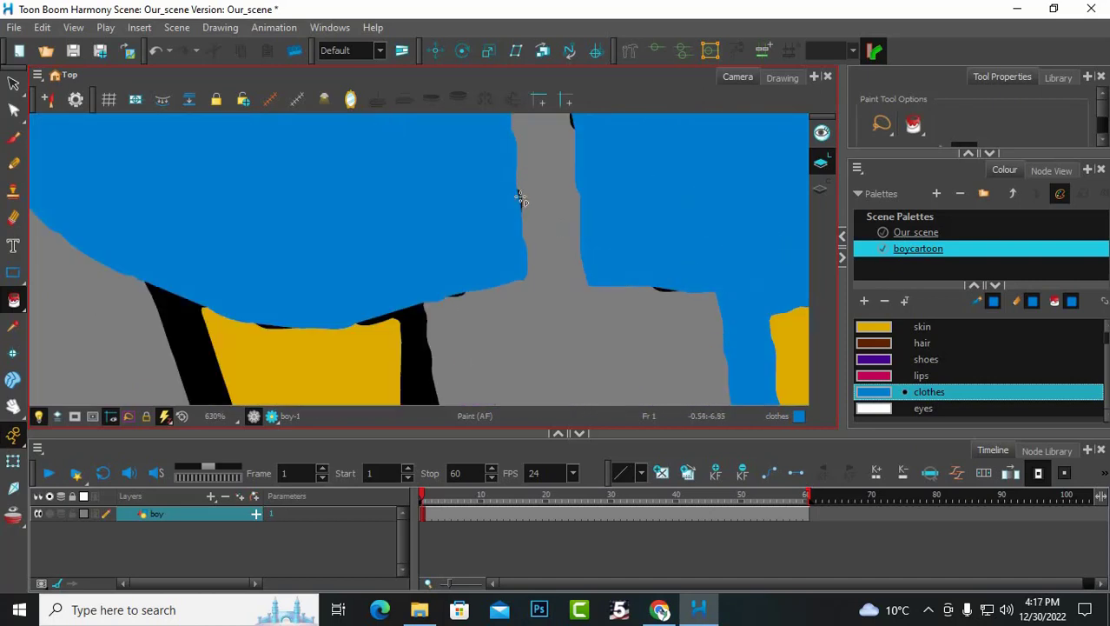
pyautogui.scroll(-3, 515, 199)
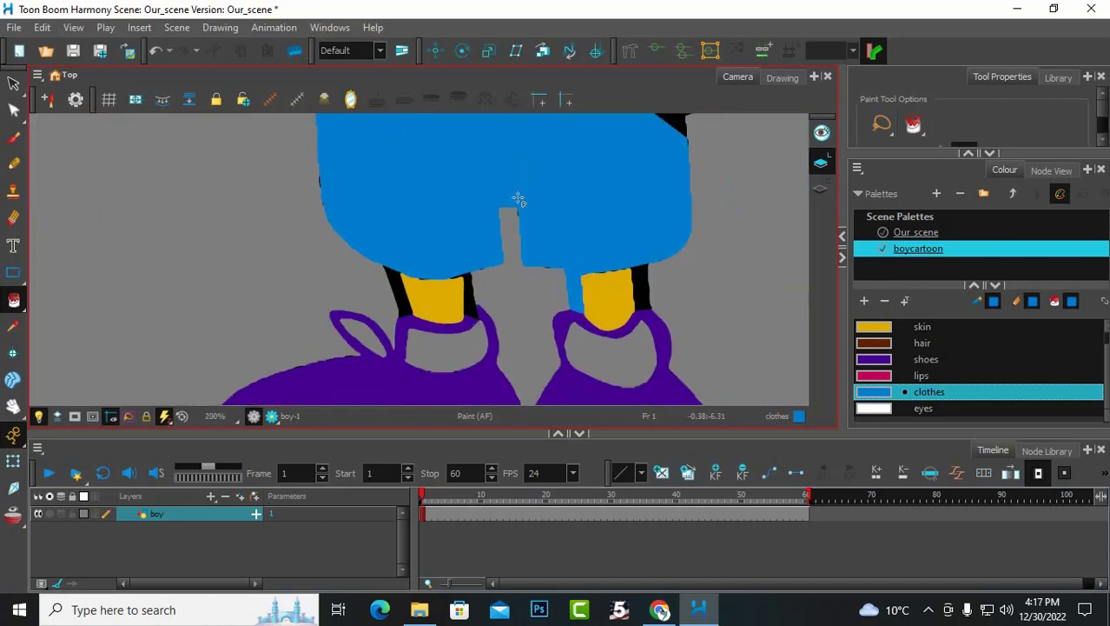
pyautogui.scroll(3, 525, 238)
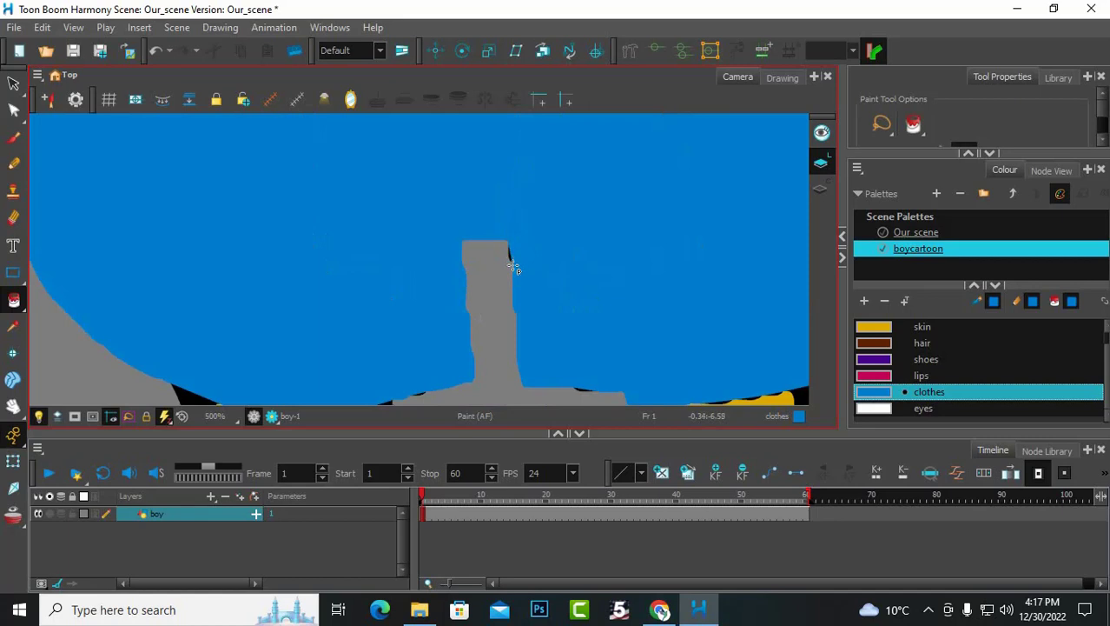
pyautogui.click(510, 253)
pyautogui.scroll(5, 521, 265)
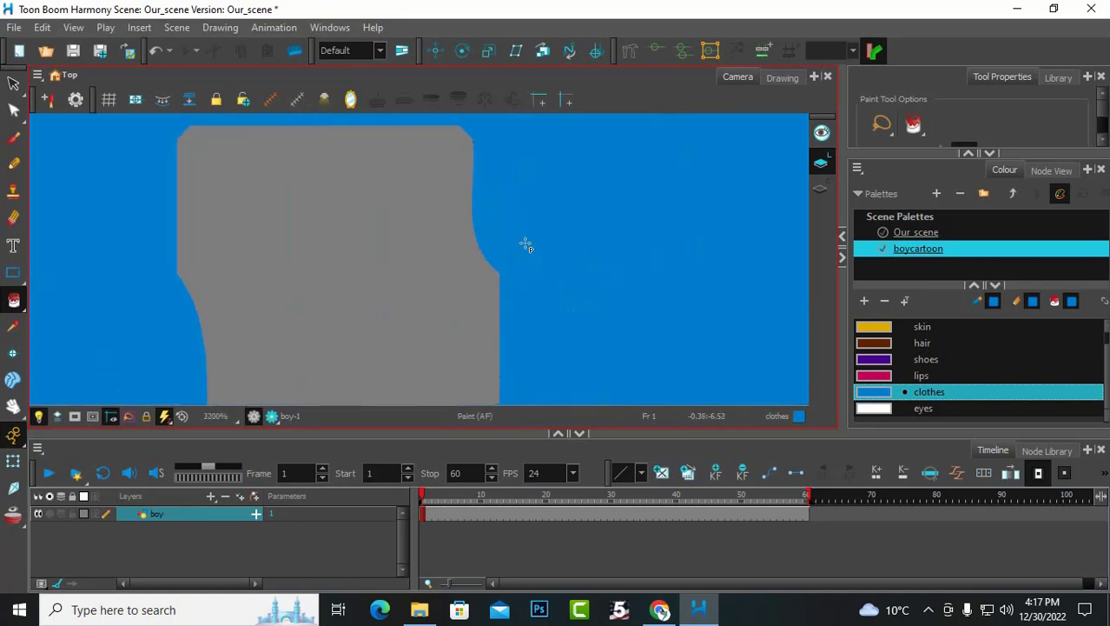
# Step: Try to repaint the blue ankle outline black with the Default swatch, and undo the fills
pyautogui.scroll(-8, 525, 246)
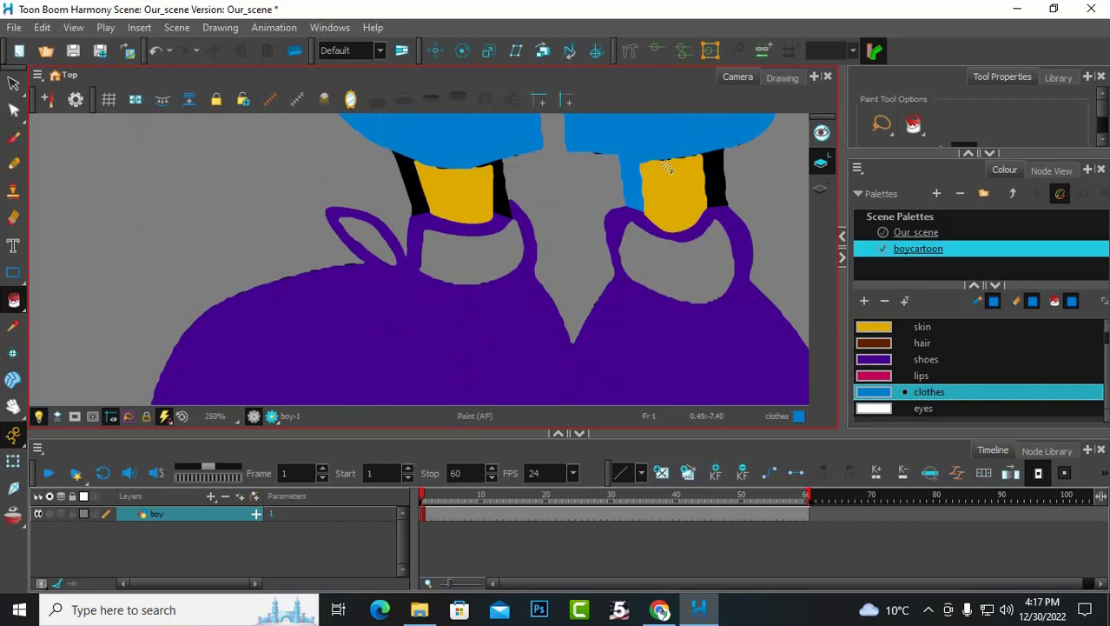
pyautogui.scroll(6, 667, 168)
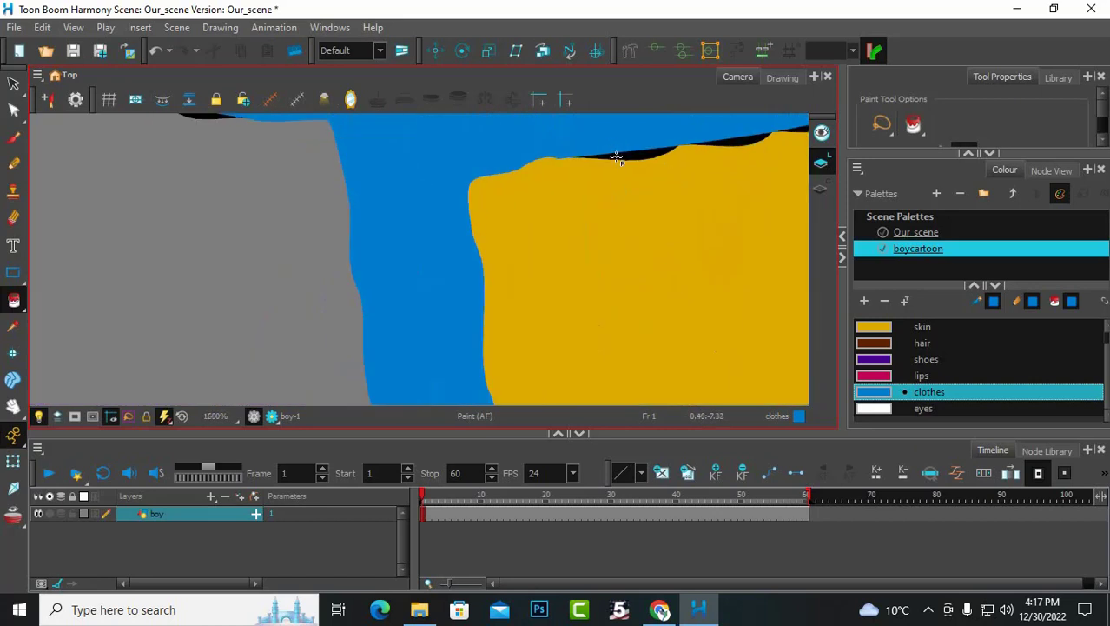
pyautogui.scroll(-3, 617, 159)
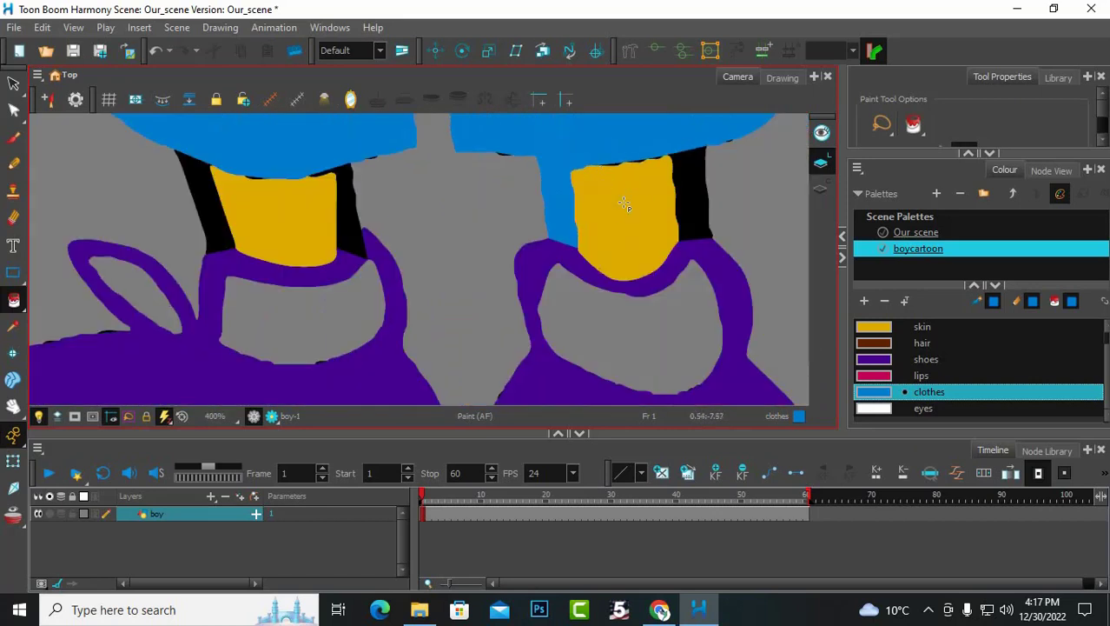
pyautogui.scroll(1, 958, 363)
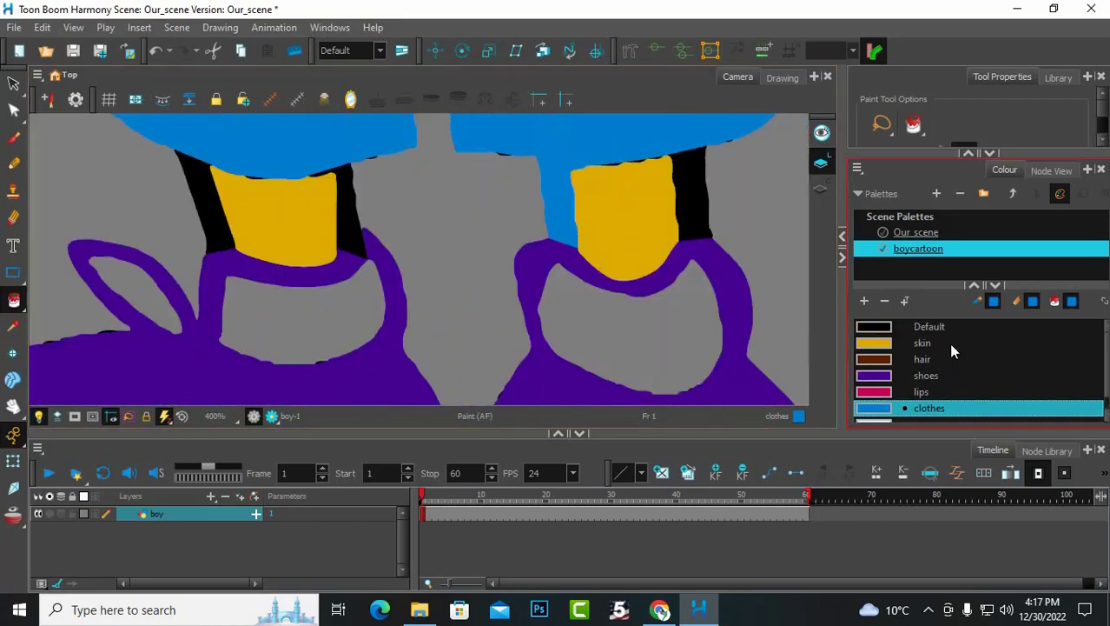
pyautogui.click(949, 327)
pyautogui.click(540, 211)
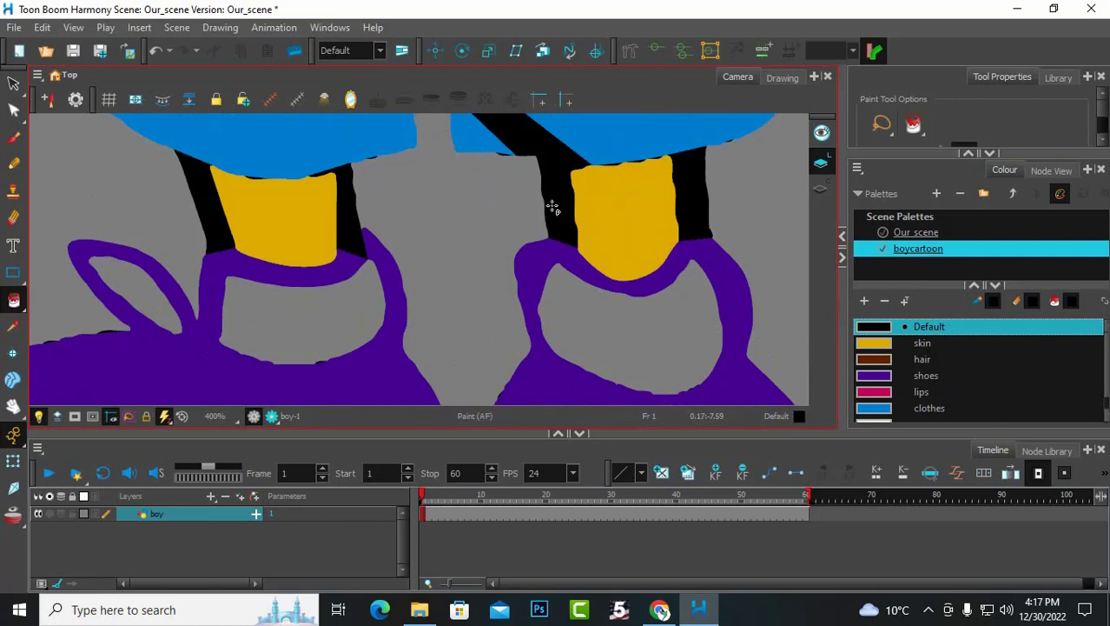
pyautogui.hotkey('ctrl', 'z')
pyautogui.scroll(-3, 611, 246)
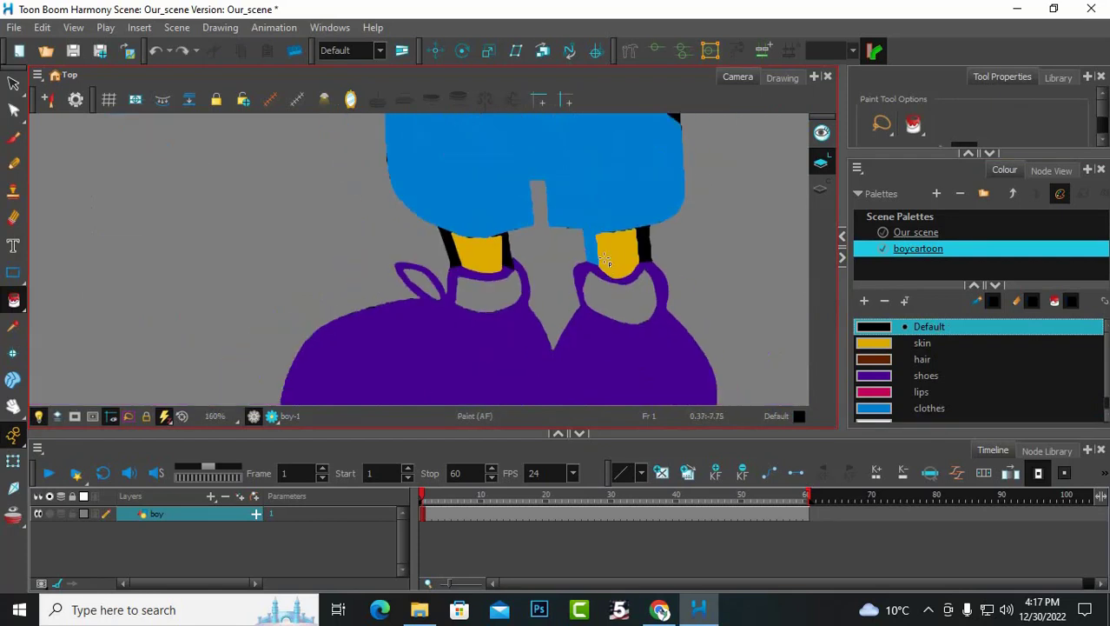
pyautogui.scroll(3, 622, 210)
pyautogui.scroll(1, 564, 332)
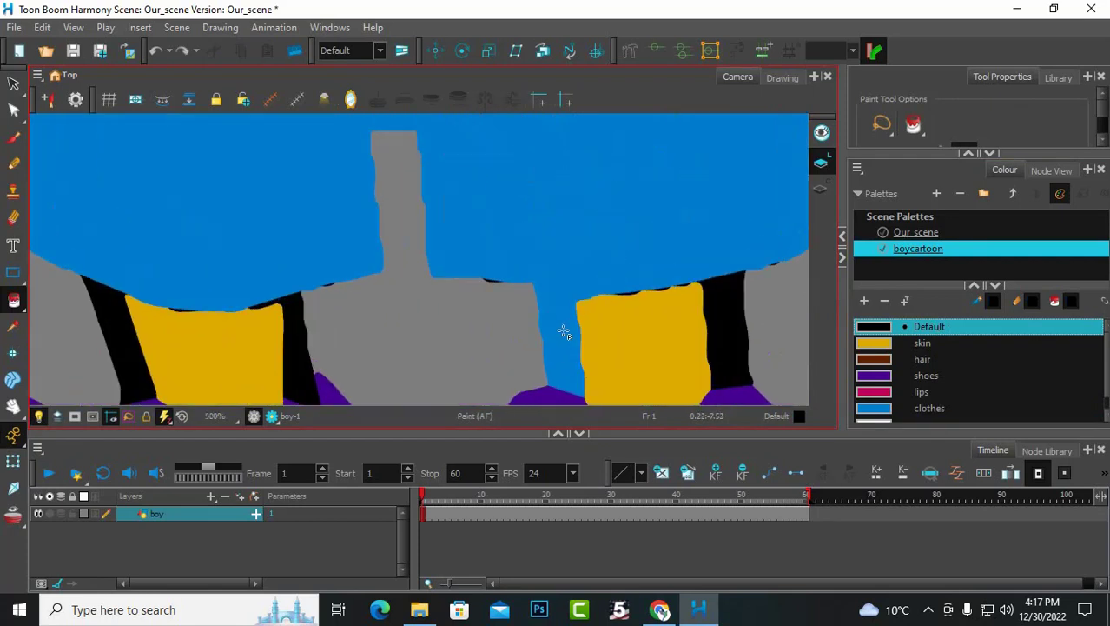
pyautogui.scroll(2, 564, 332)
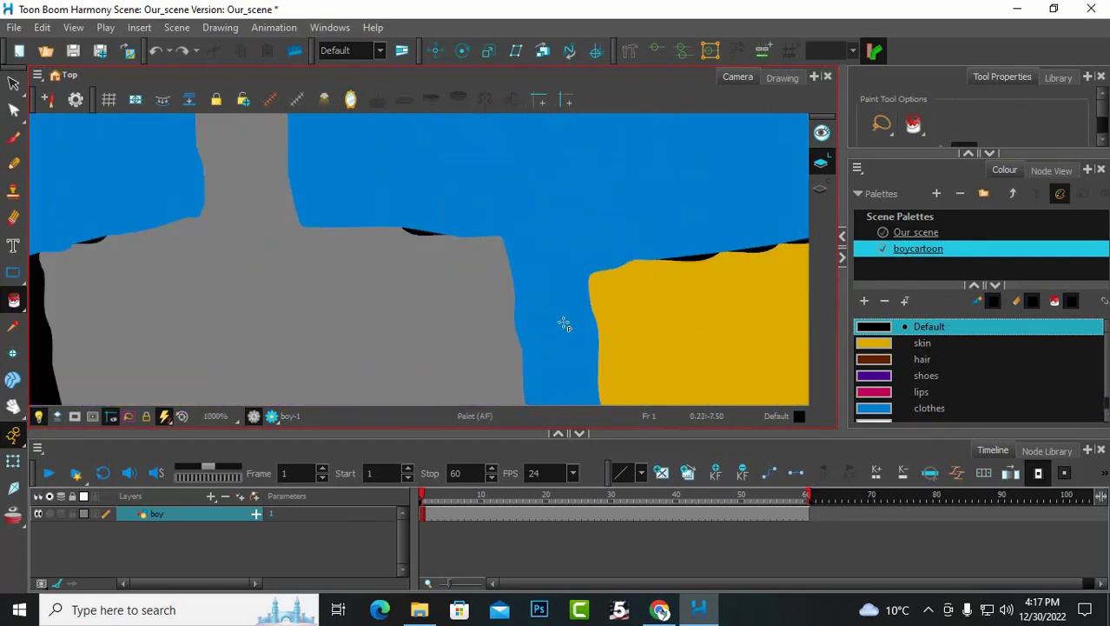
pyautogui.click(566, 323)
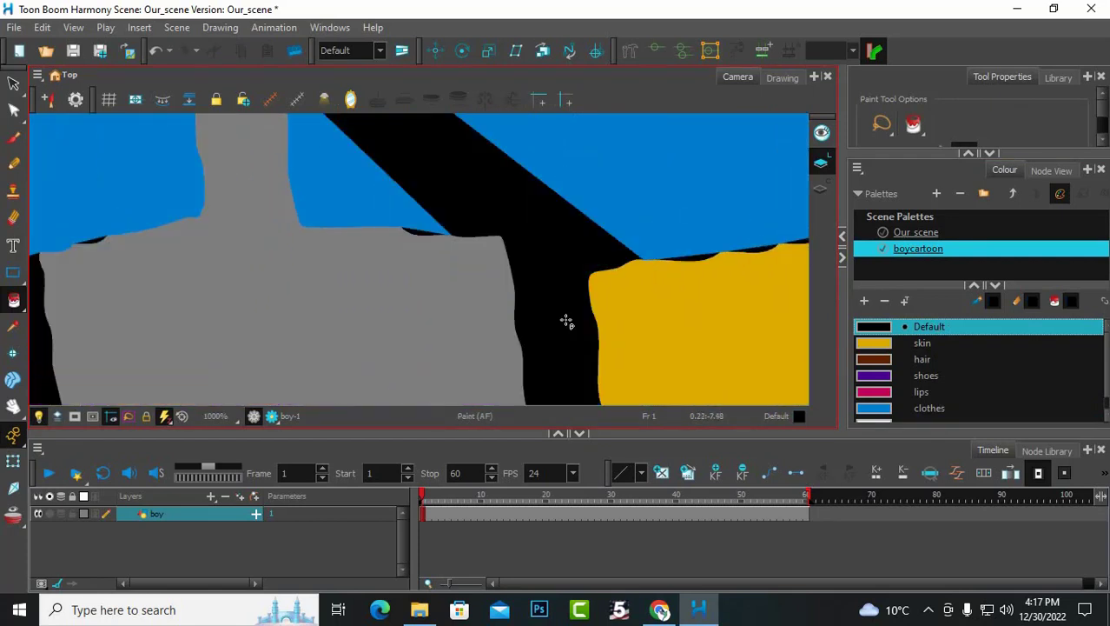
pyautogui.scroll(-7, 566, 323)
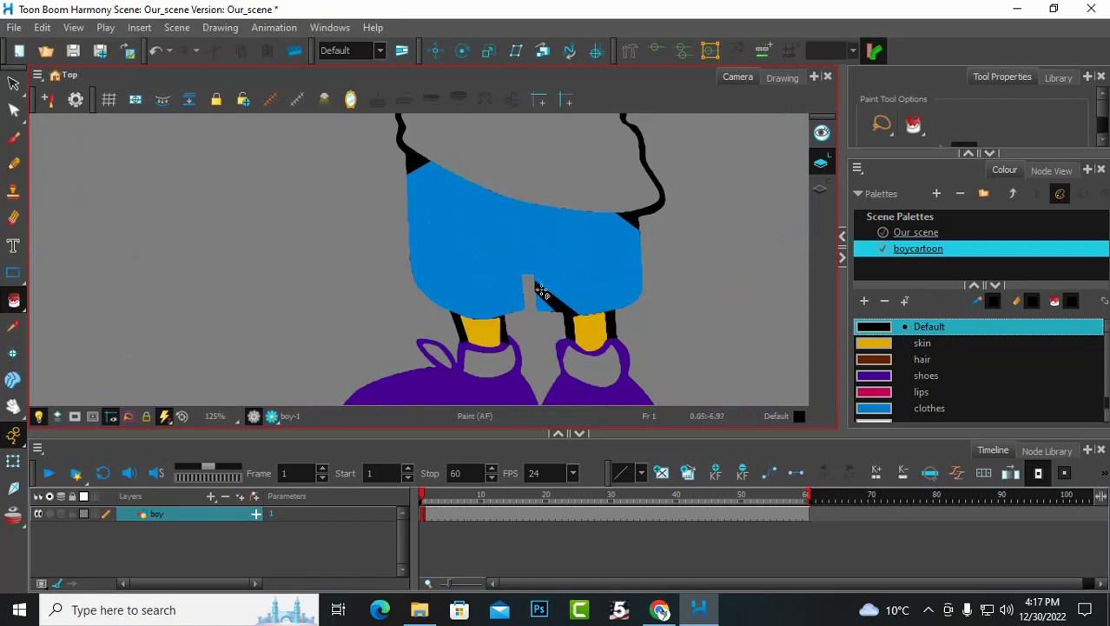
pyautogui.hotkey('ctrl', 'z')
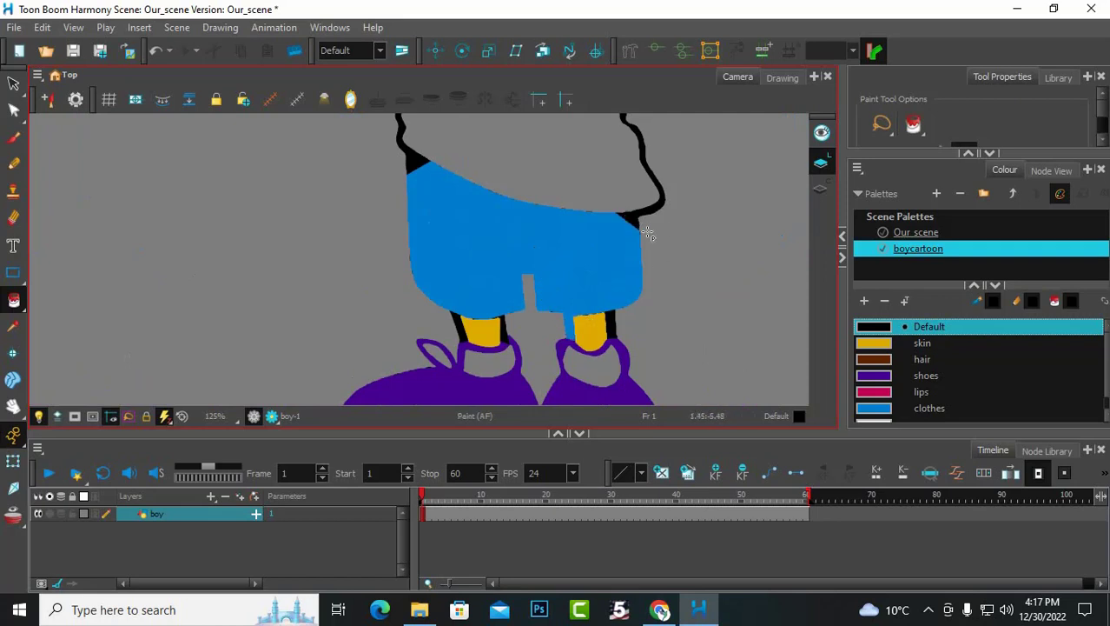
# Step: Try to paint the shorts' black corner beneath the shirt's hanging flap with the clothes swatch, and undo the fill
pyautogui.click(908, 407)
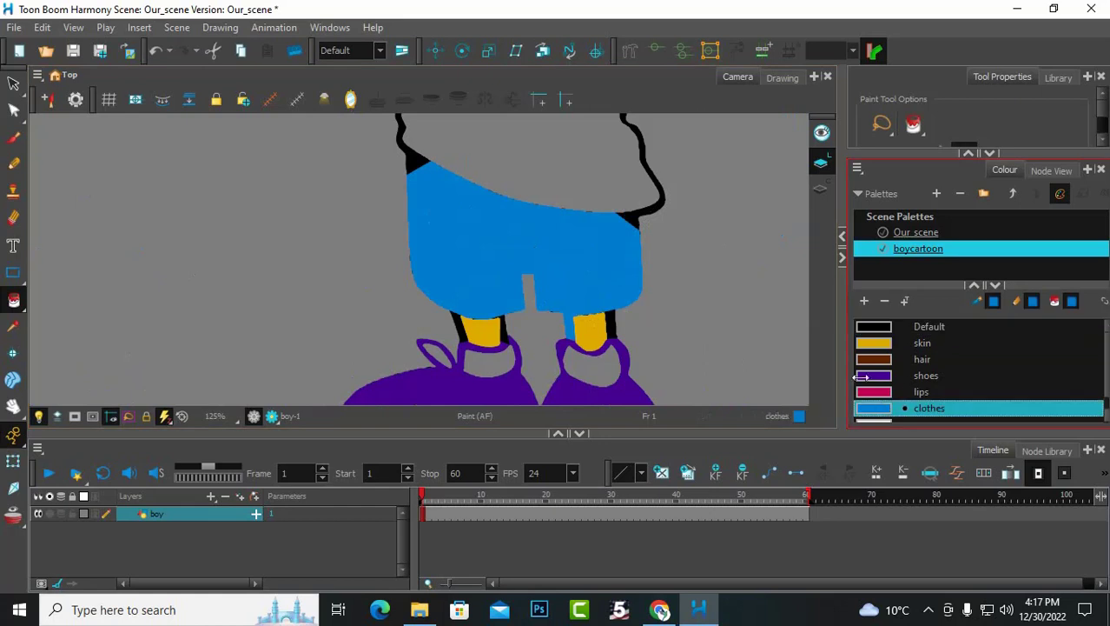
pyautogui.click(659, 206)
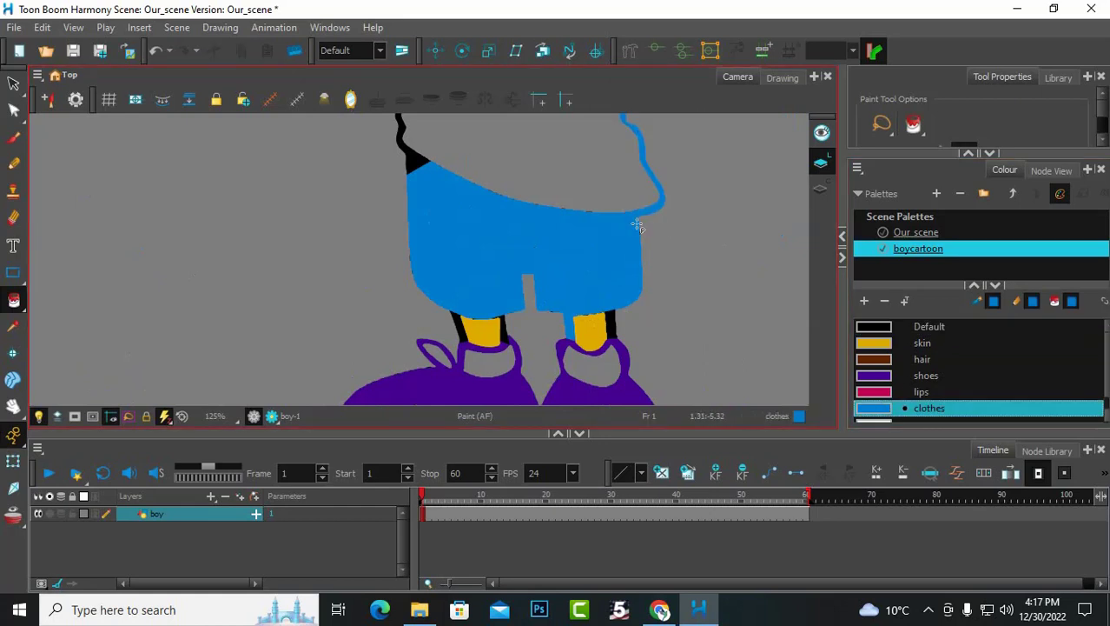
pyautogui.scroll(-5, 639, 225)
pyautogui.scroll(2, 651, 216)
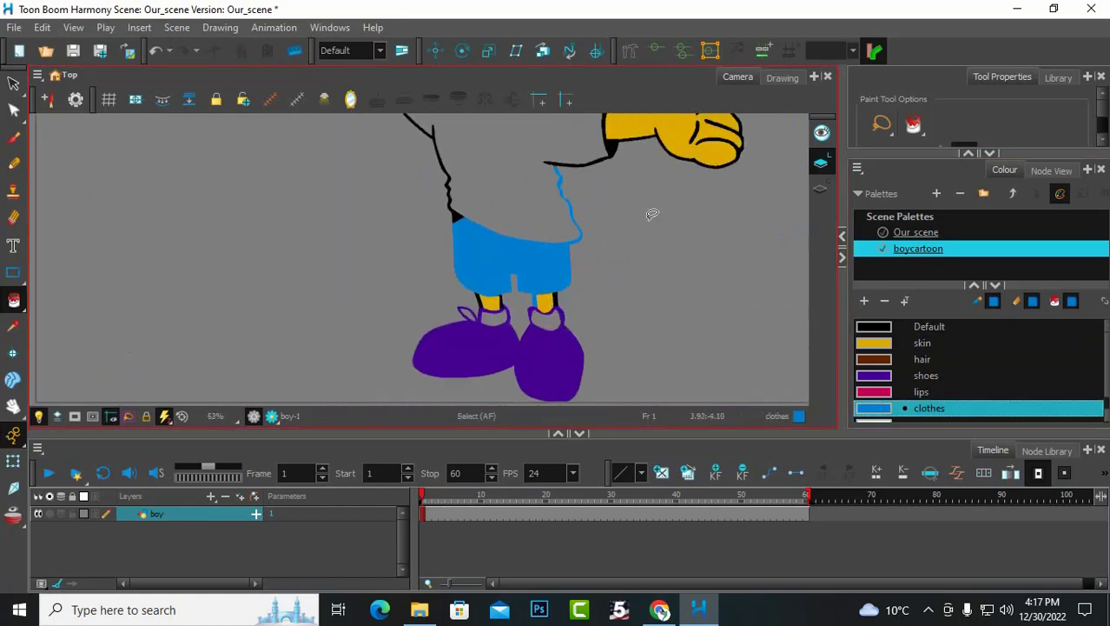
pyautogui.hotkey('ctrl', 'z')
pyautogui.scroll(3, 599, 250)
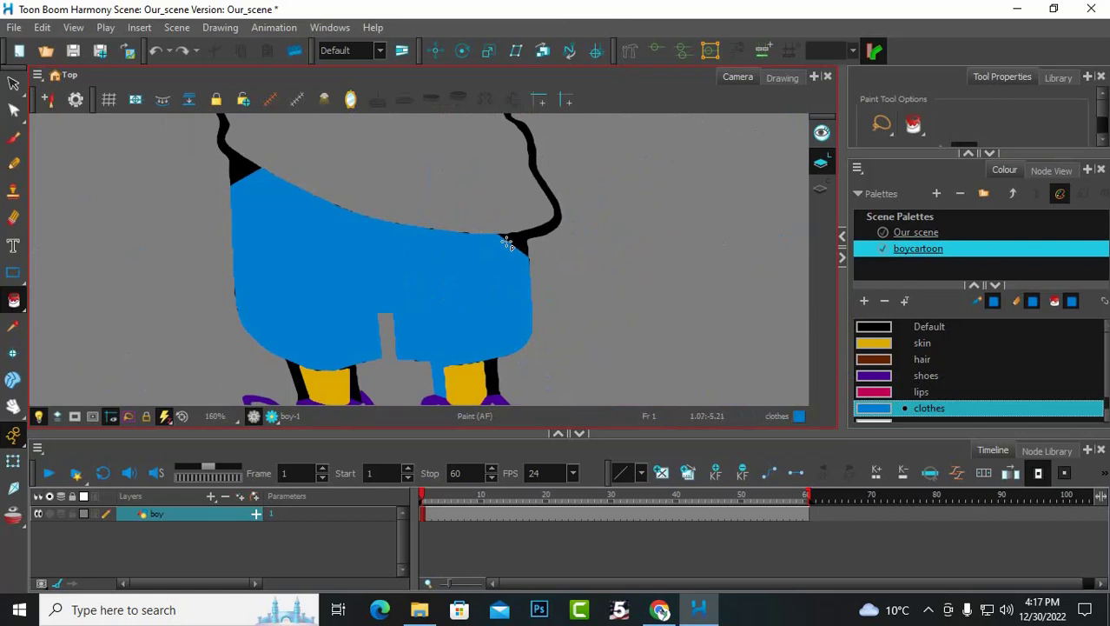
pyautogui.scroll(-4, 508, 244)
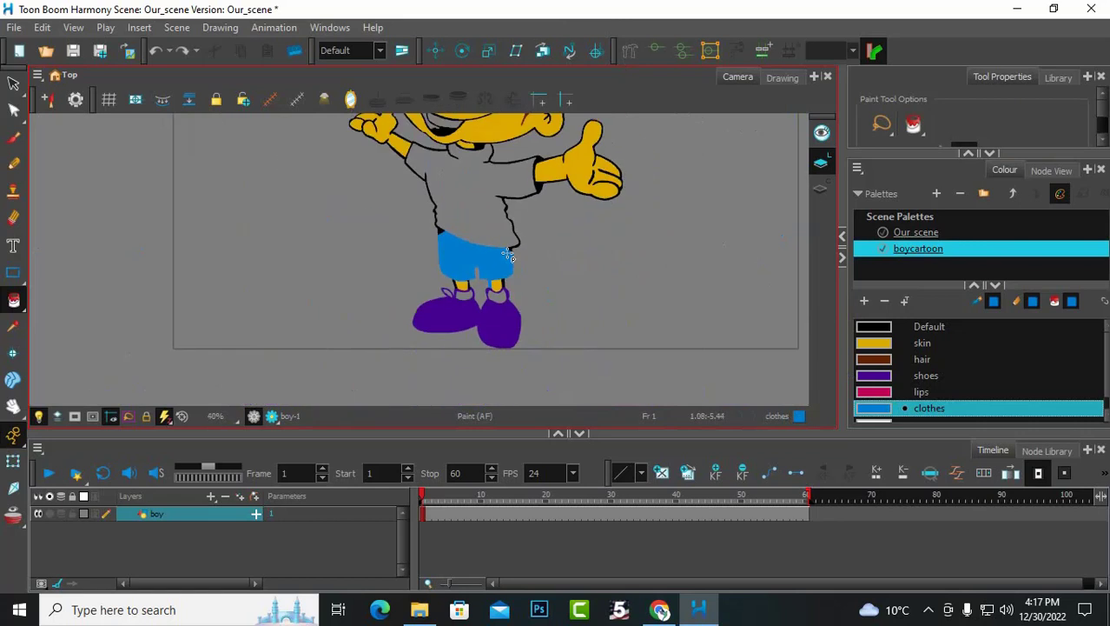
pyautogui.scroll(4, 508, 255)
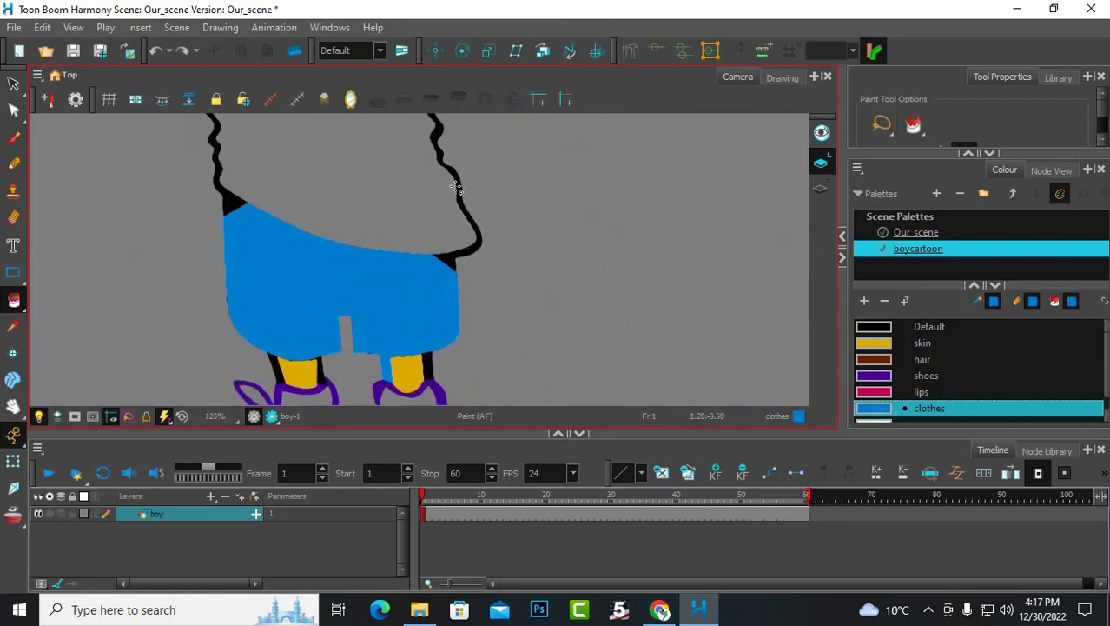
# Step: Draw a Stroke tool line across the blue ankle outline at the shorts' hem, from its outer corner to the skin area
pyautogui.scroll(-4, 456, 247)
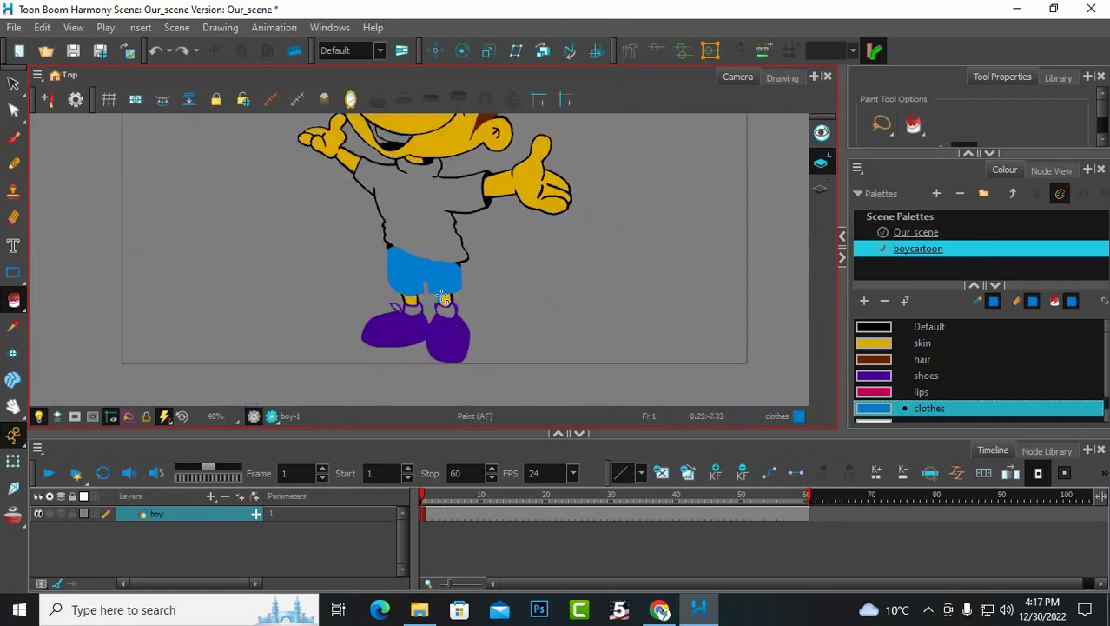
pyautogui.scroll(4, 450, 306)
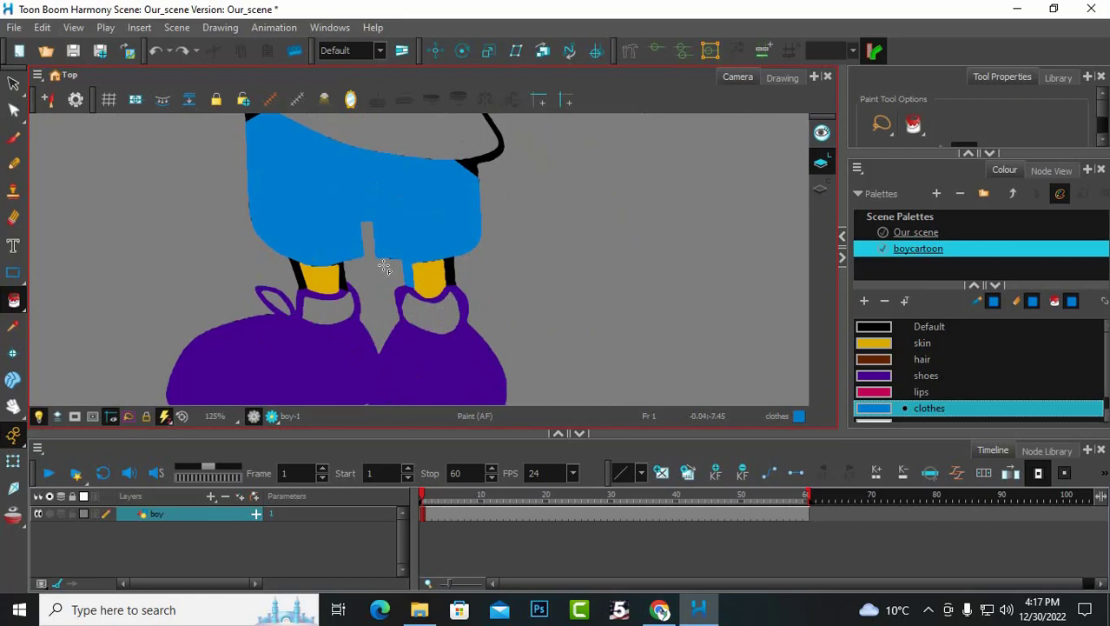
pyautogui.scroll(3, 385, 268)
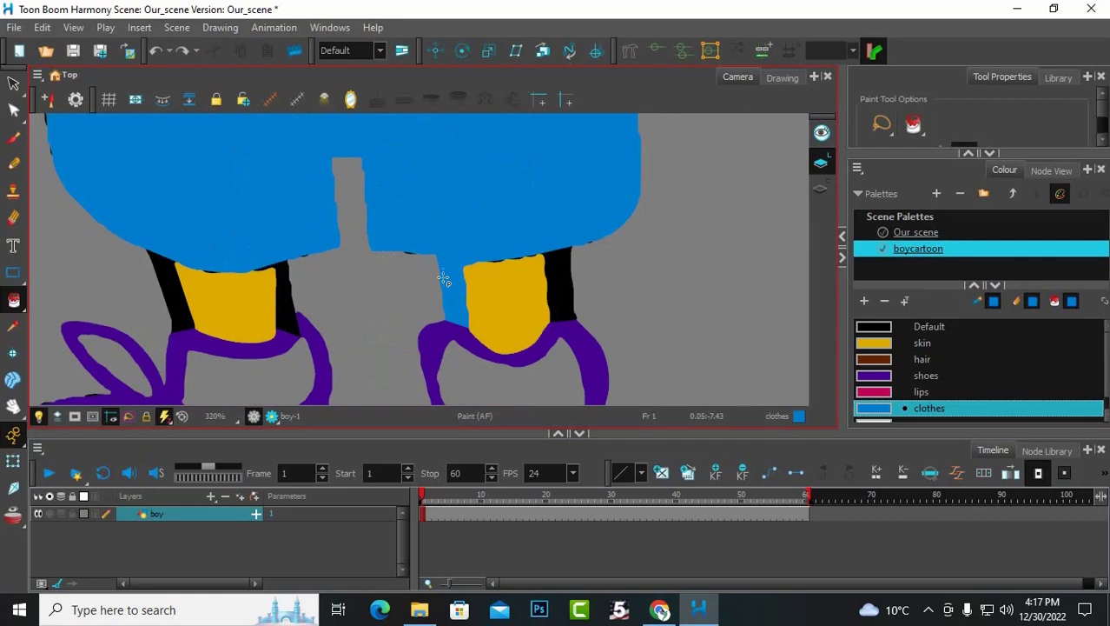
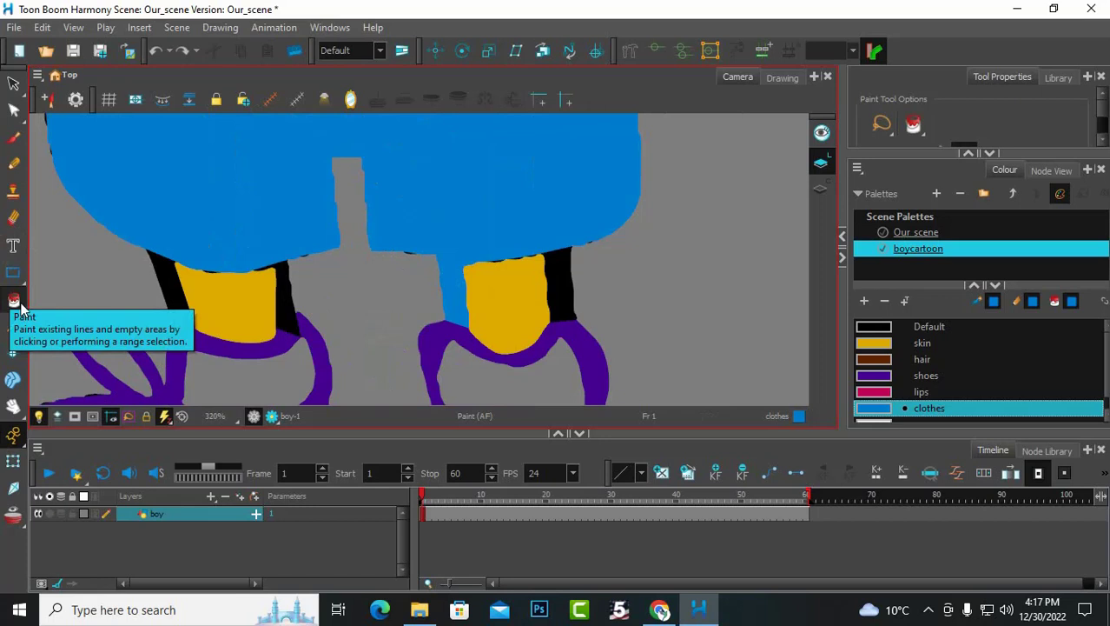
pyautogui.click(21, 306)
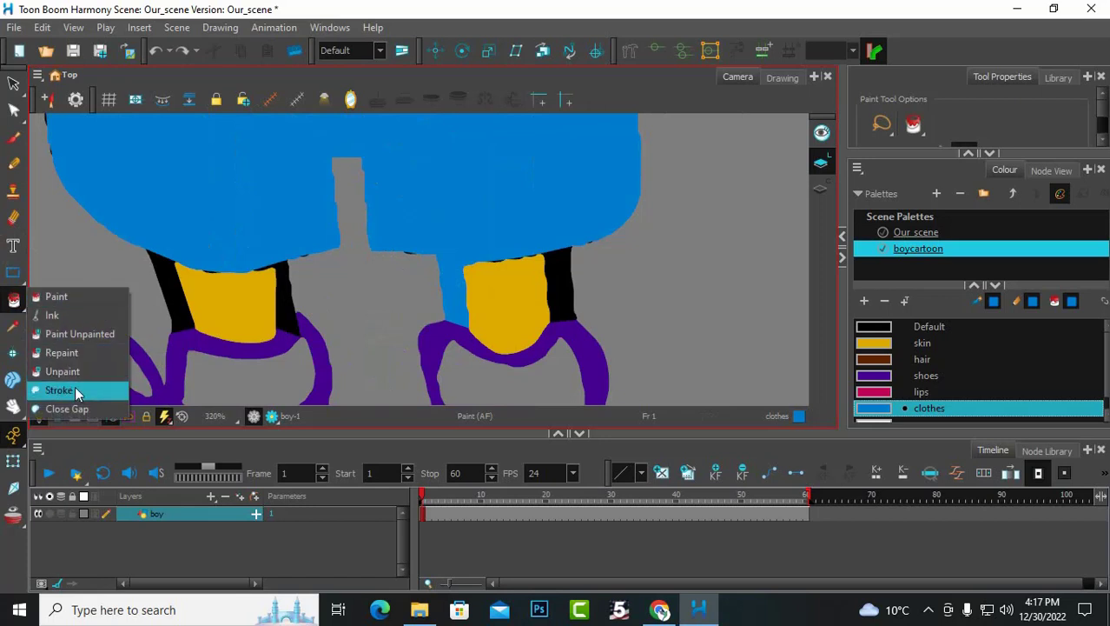
pyautogui.click(46, 389)
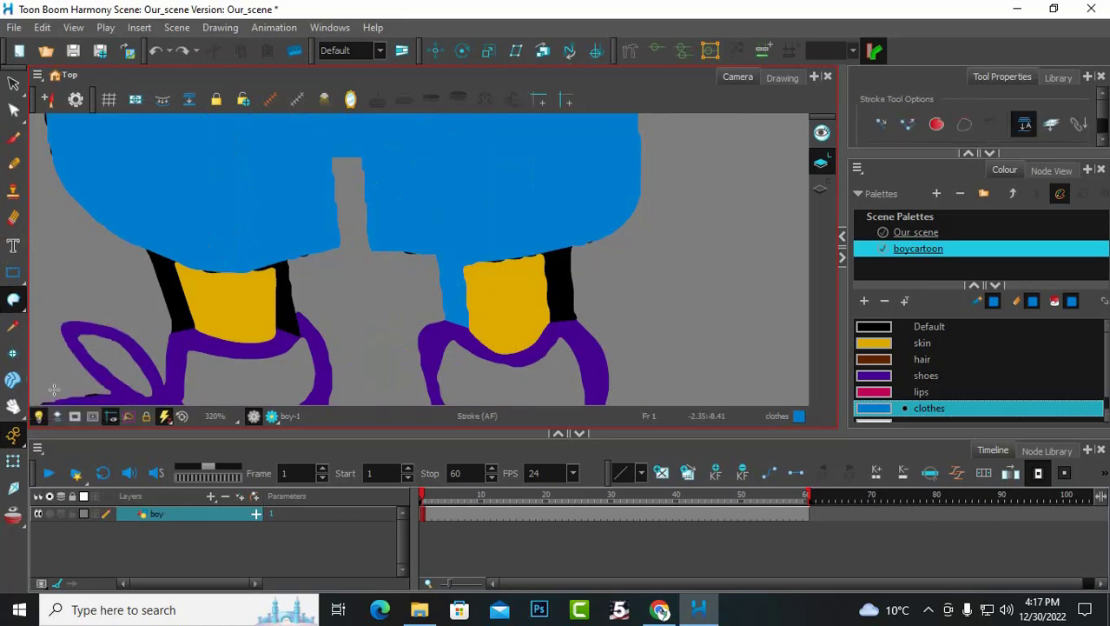
pyautogui.scroll(6, 443, 265)
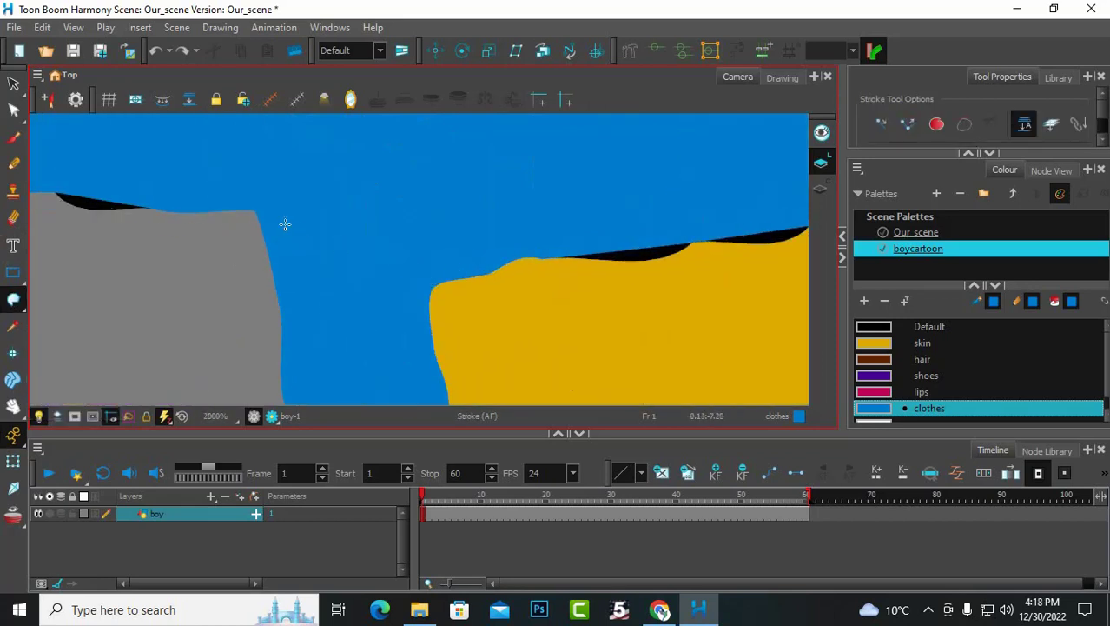
pyautogui.moveTo(253, 211)
pyautogui.mouseDown()
pyautogui.moveTo(317, 250)
pyautogui.moveTo(470, 288)
pyautogui.mouseUp()
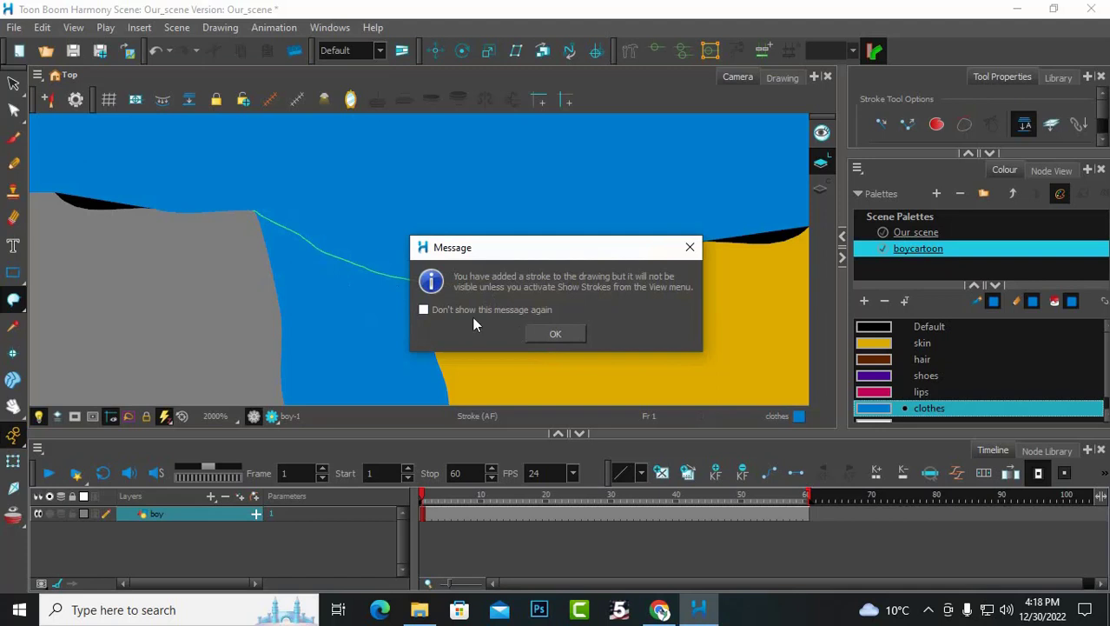
pyautogui.click(528, 330)
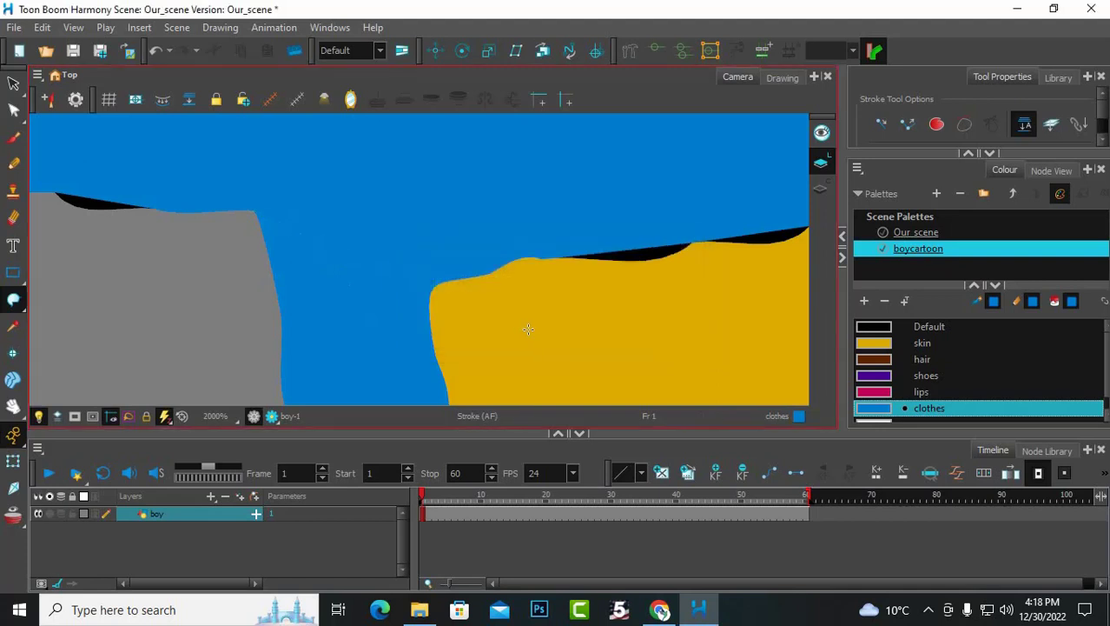
# Step: Show the drawing's strokes, inspect where the new dividing line meets the skin area, and hide the strokes
pyautogui.press('k')
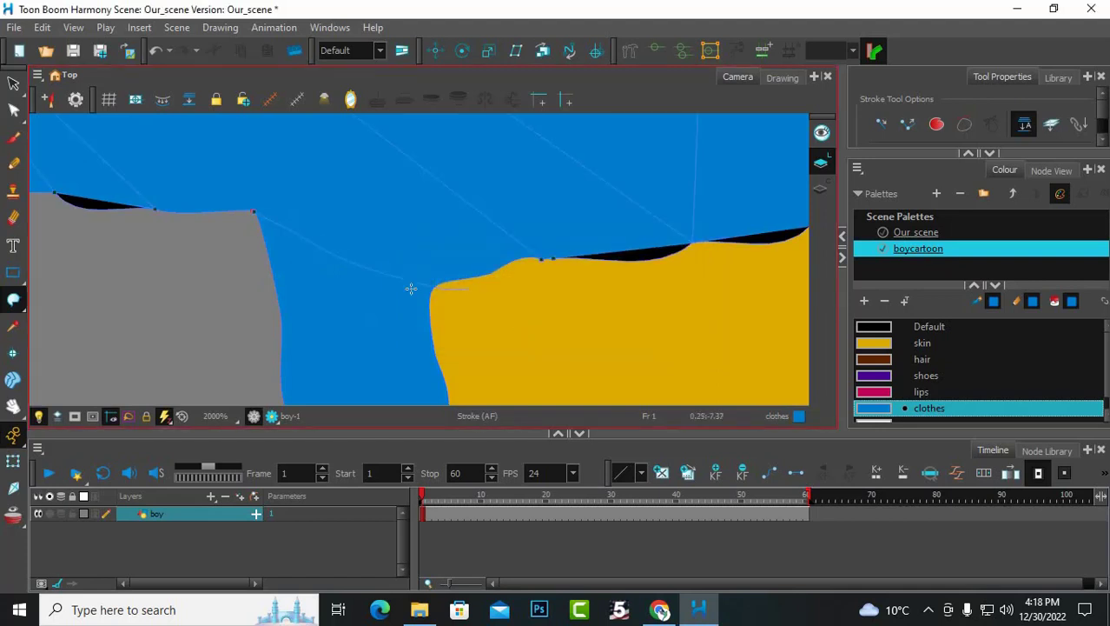
pyautogui.scroll(5, 368, 334)
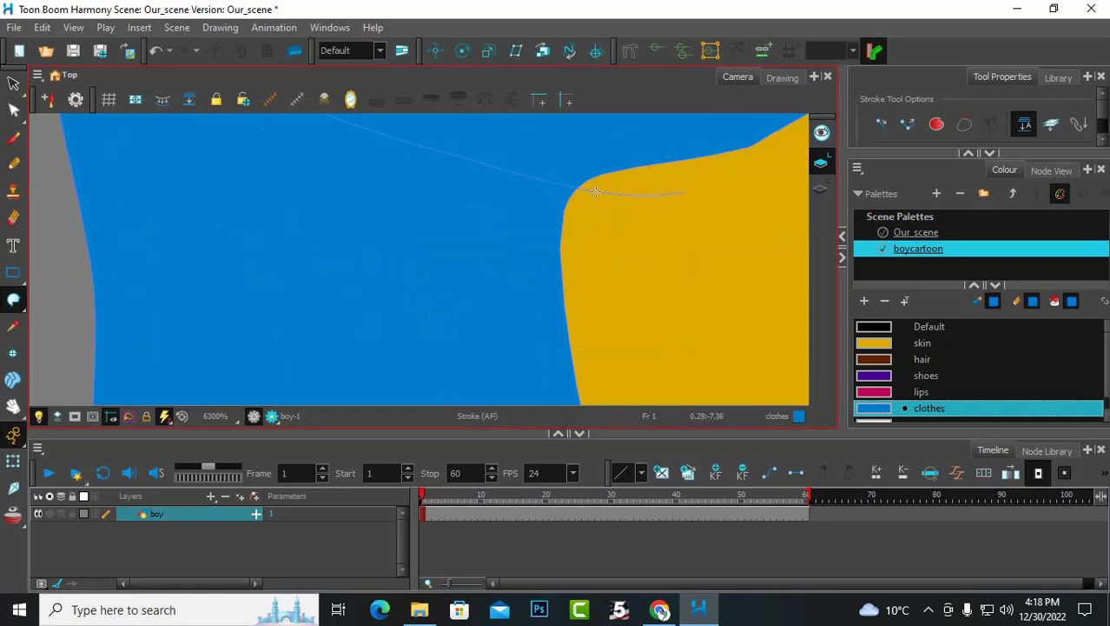
pyautogui.scroll(-2, 596, 192)
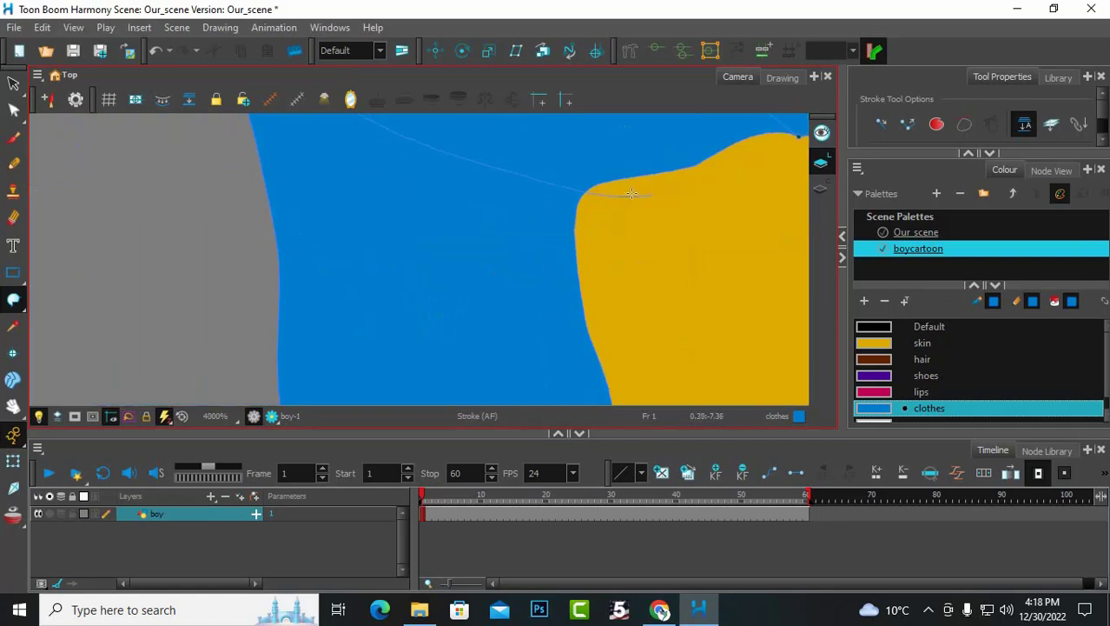
pyautogui.scroll(5, 631, 192)
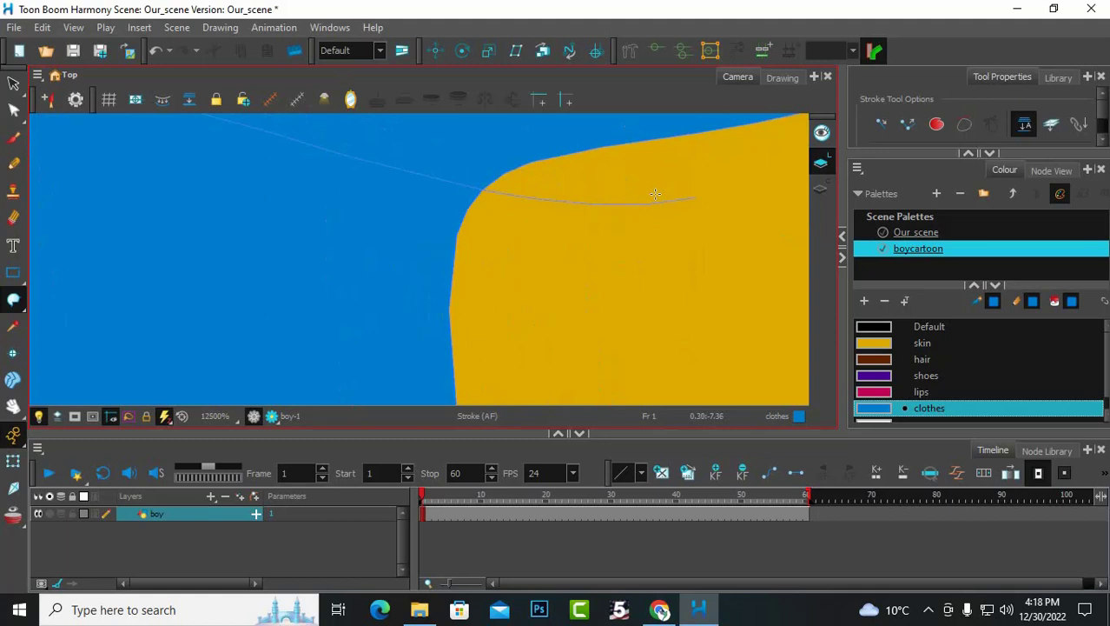
pyautogui.press('k')
# Step: Paint the blue ankle outline below the dividing stroke black with the Default swatch
pyautogui.scroll(-11, 511, 211)
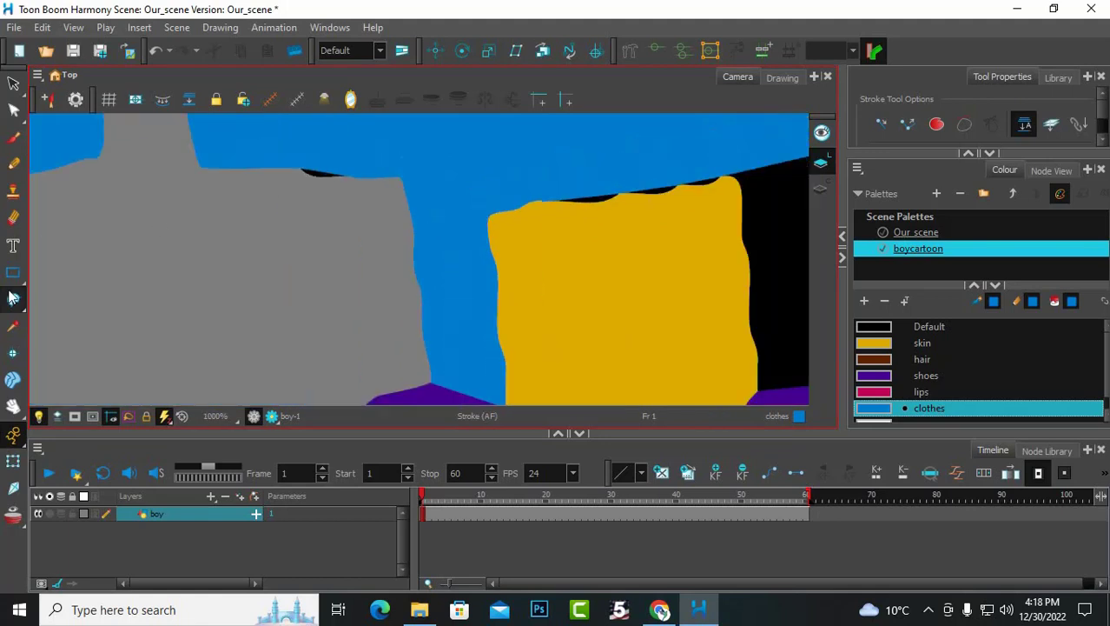
pyautogui.moveTo(13, 300); pyautogui.dragTo(54, 292)
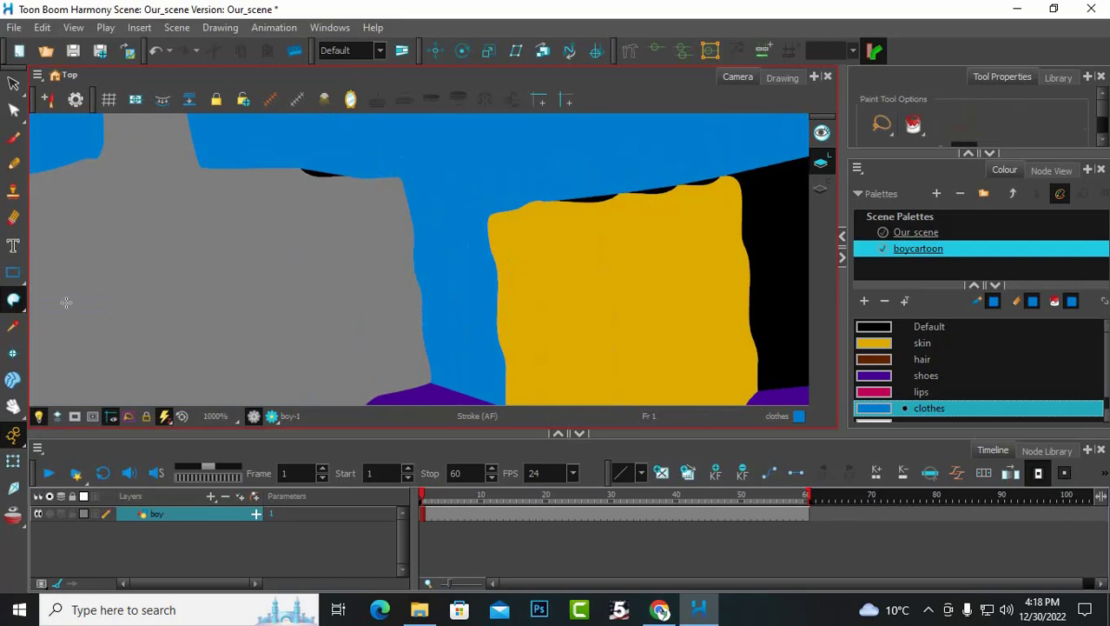
pyautogui.click(899, 326)
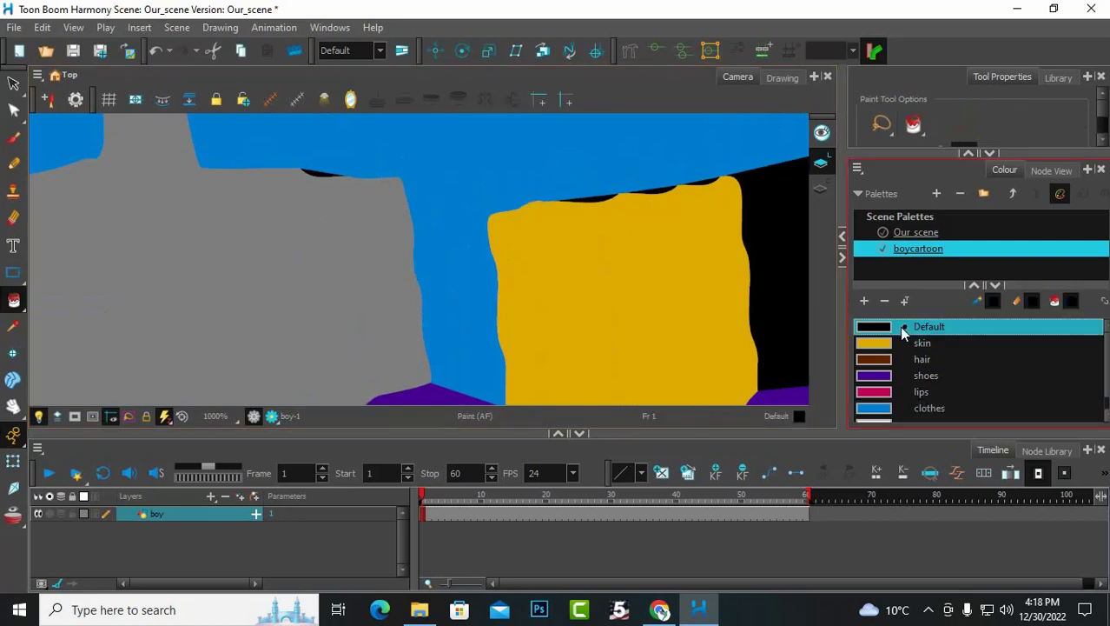
pyautogui.click(473, 275)
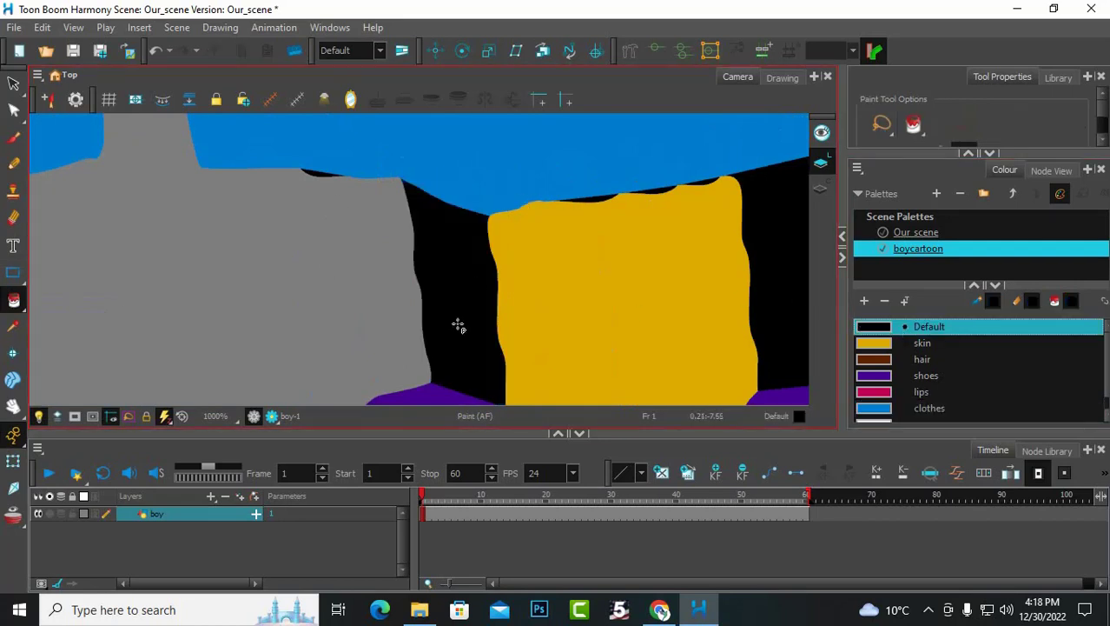
# Step: Draw a flatter dividing stroke above the repainted ankle outline, from the skin's upper edge to the outline's outer corner
pyautogui.scroll(-5, 370, 277)
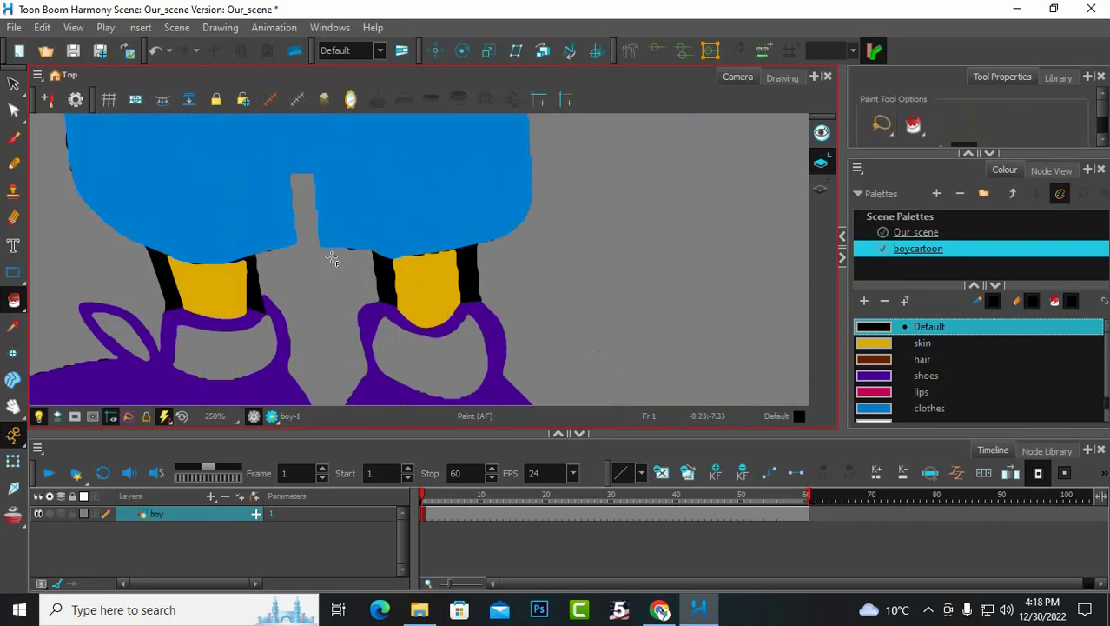
pyautogui.scroll(4, 333, 258)
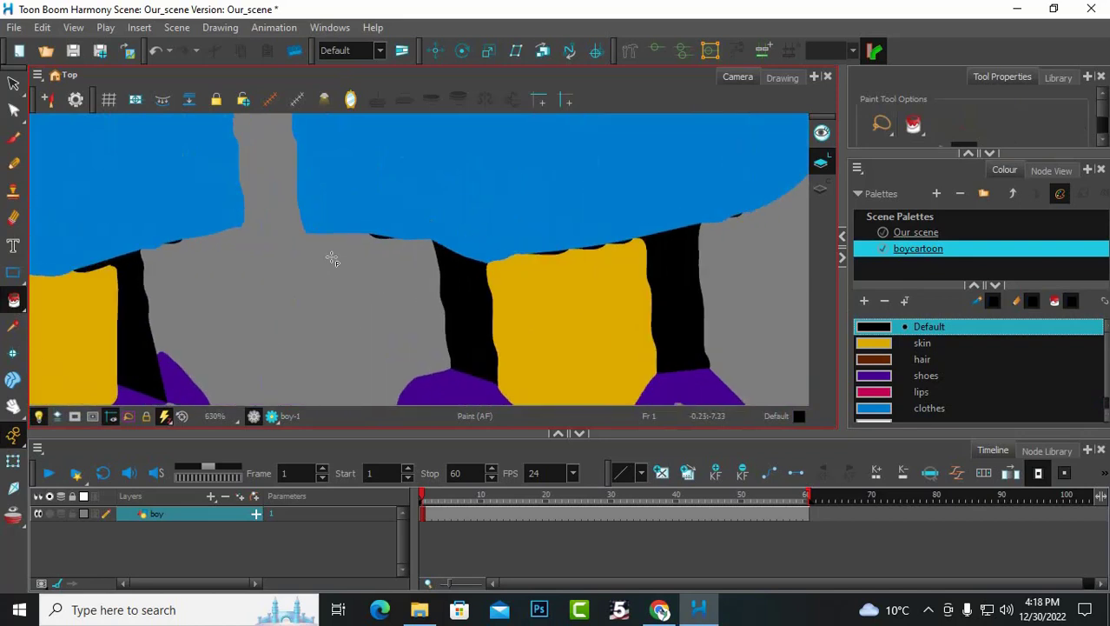
pyautogui.scroll(-5, 698, 232)
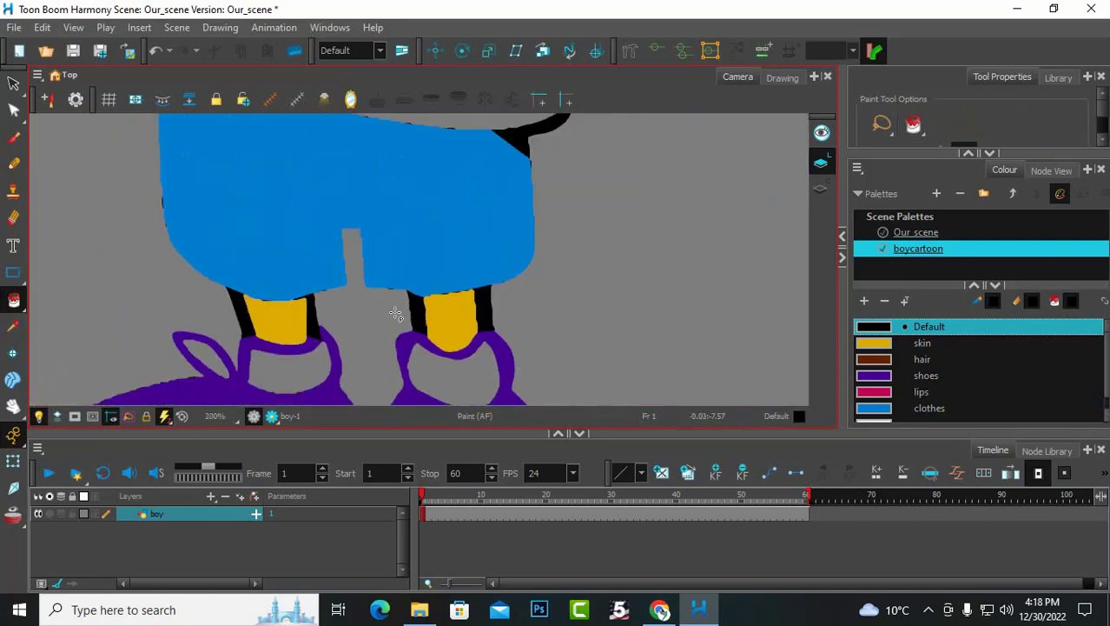
pyautogui.scroll(-2, 446, 291)
pyautogui.scroll(6, 436, 318)
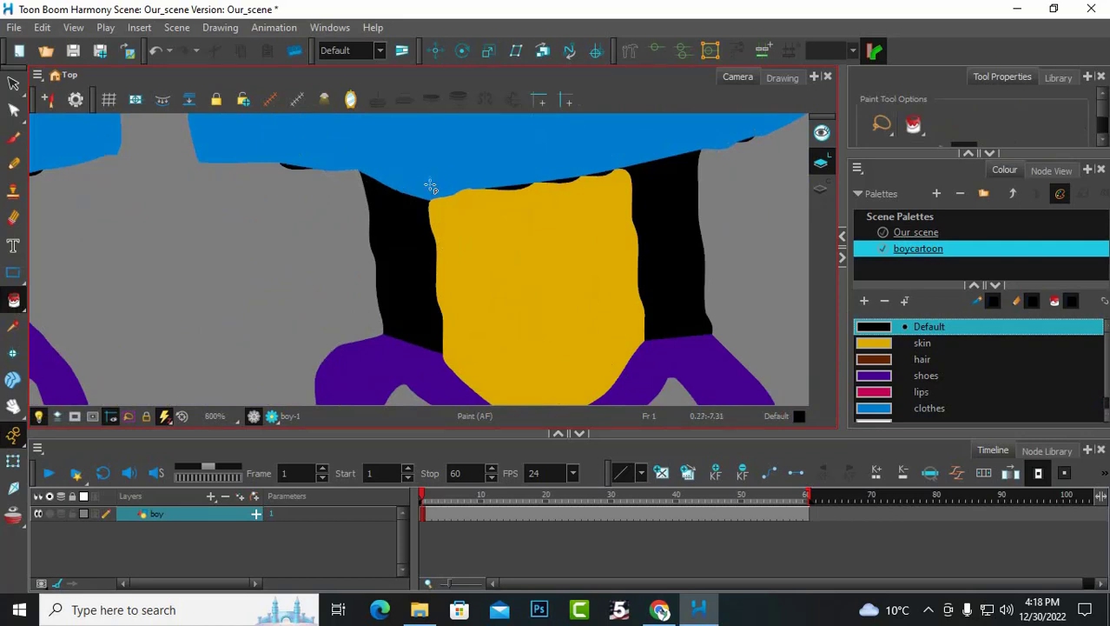
pyautogui.click(13, 300)
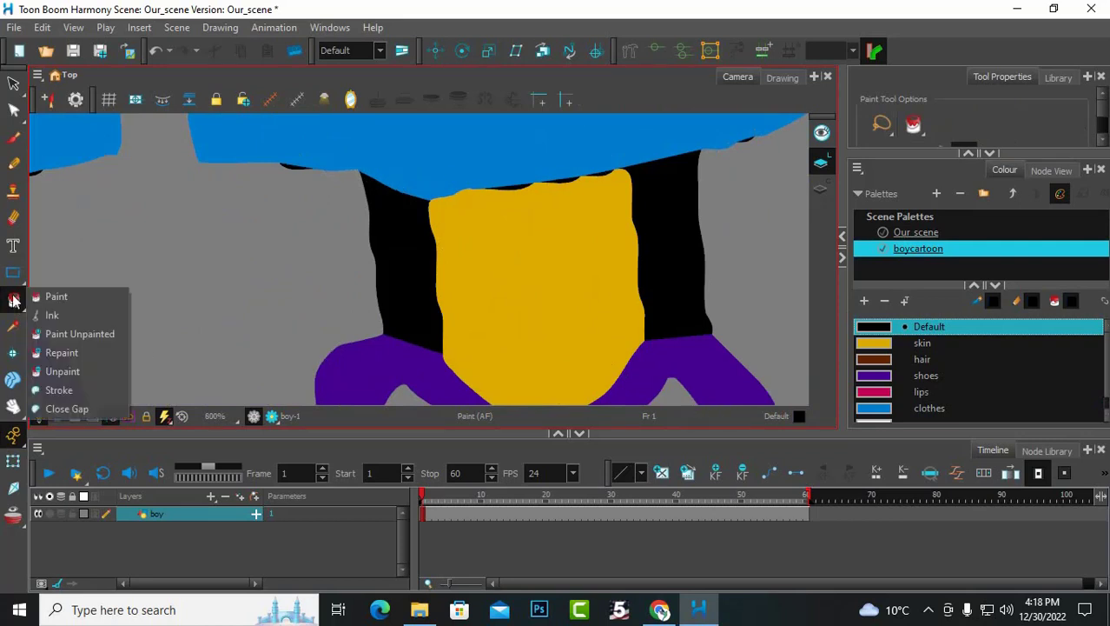
pyautogui.click(78, 391)
pyautogui.scroll(2, 473, 224)
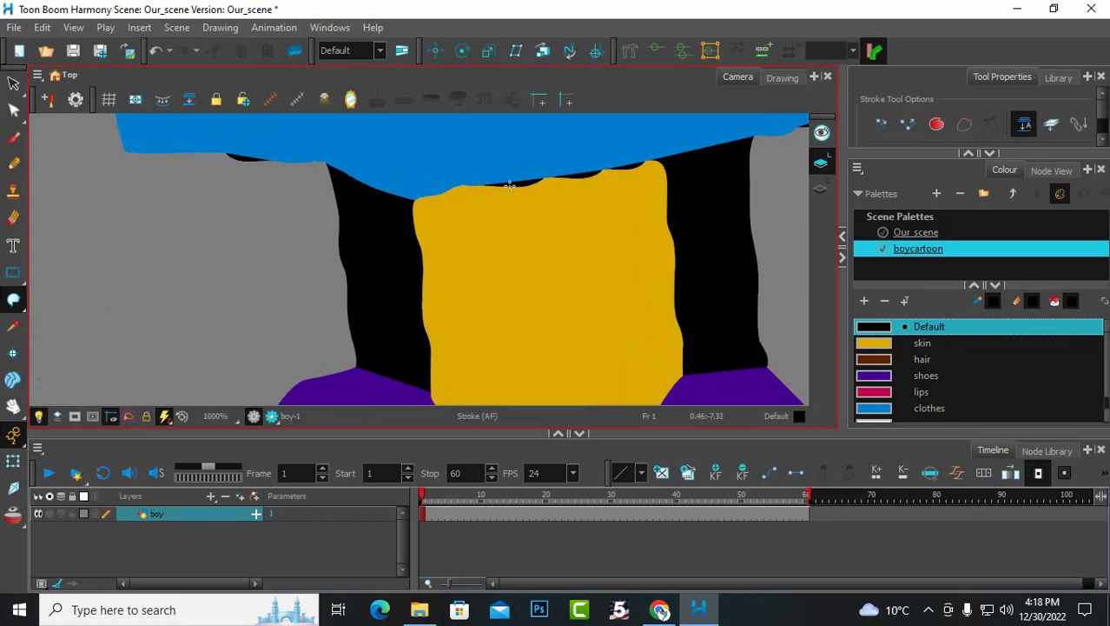
pyautogui.moveTo(469, 185)
pyautogui.mouseDown()
pyautogui.moveTo(388, 190)
pyautogui.moveTo(347, 183)
pyautogui.moveTo(330, 167)
pyautogui.mouseUp()
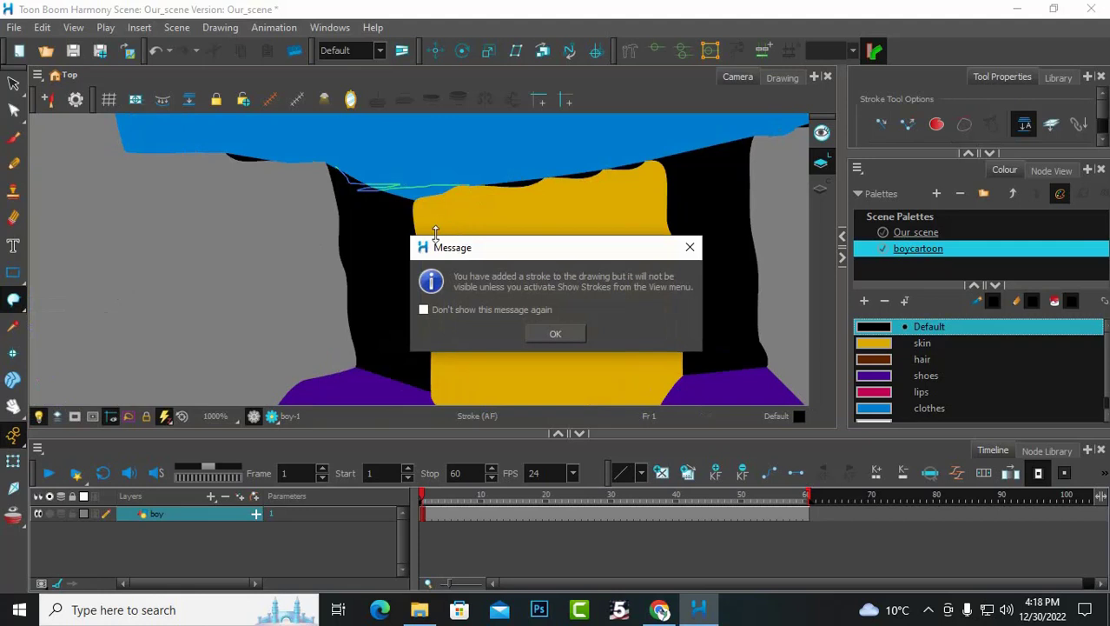
pyautogui.click(552, 333)
pyautogui.hotkey('alt', 's')
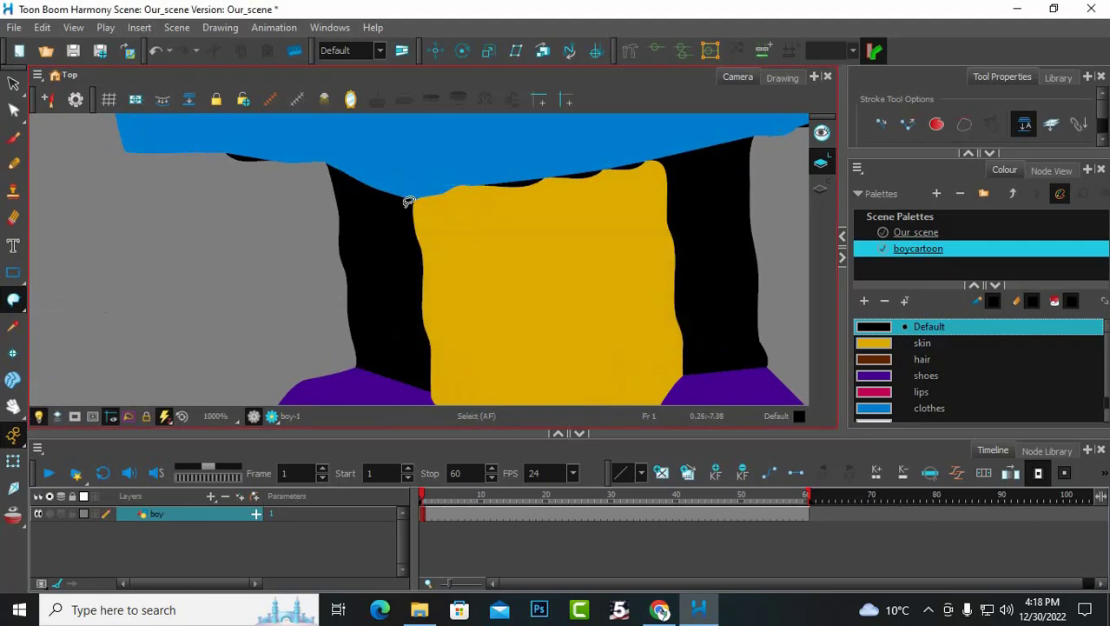
pyautogui.hotkey('alt', 'v')
pyautogui.moveTo(463, 185); pyautogui.dragTo(317, 170)
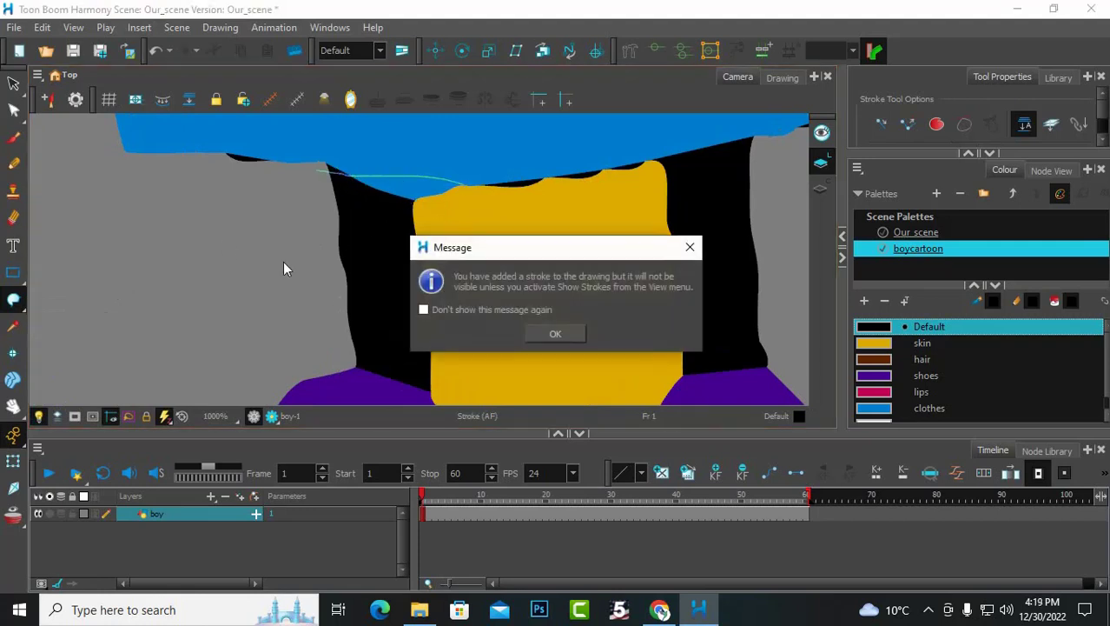
pyautogui.click(555, 334)
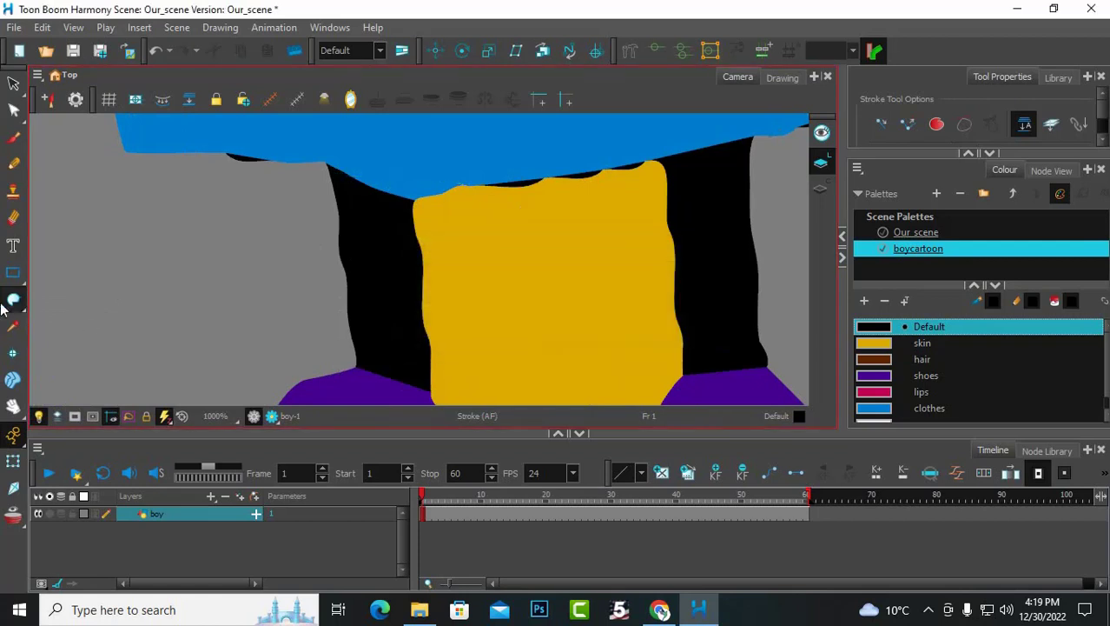
# Step: Paint the blue wedge between the flatter stroke and the ankle outline black with the Default swatch
pyautogui.moveTo(13, 300); pyautogui.dragTo(115, 299)
pyautogui.click(418, 192)
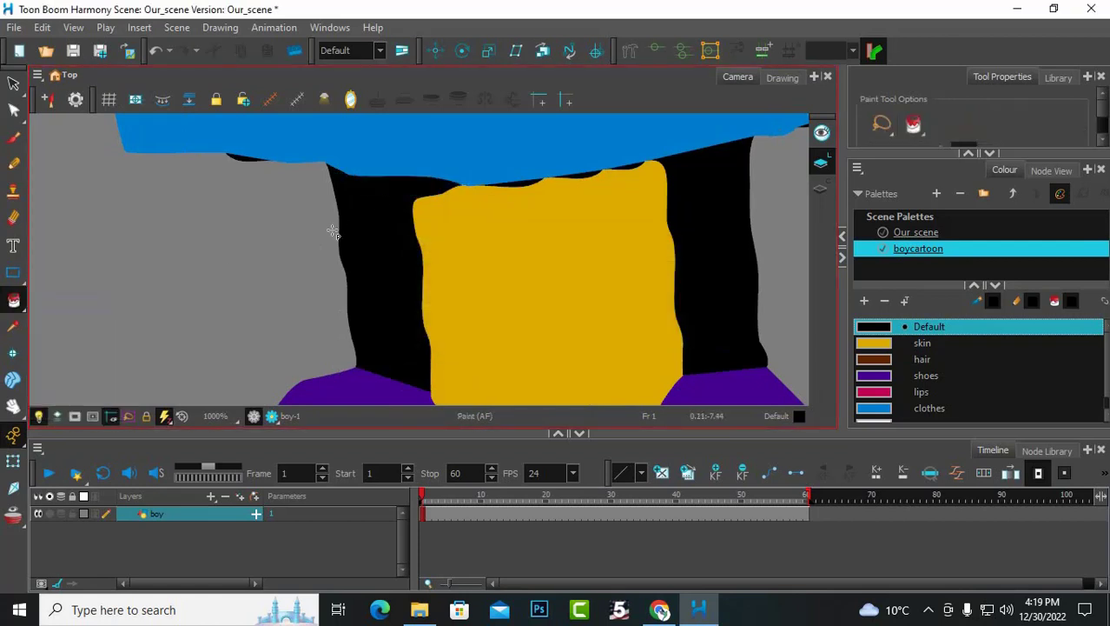
# Step: Draw a dividing stroke across the shirt outline where it meets the shorts' black corner beneath the hanging flap
pyautogui.scroll(-5, 286, 254)
pyautogui.scroll(-5, 487, 261)
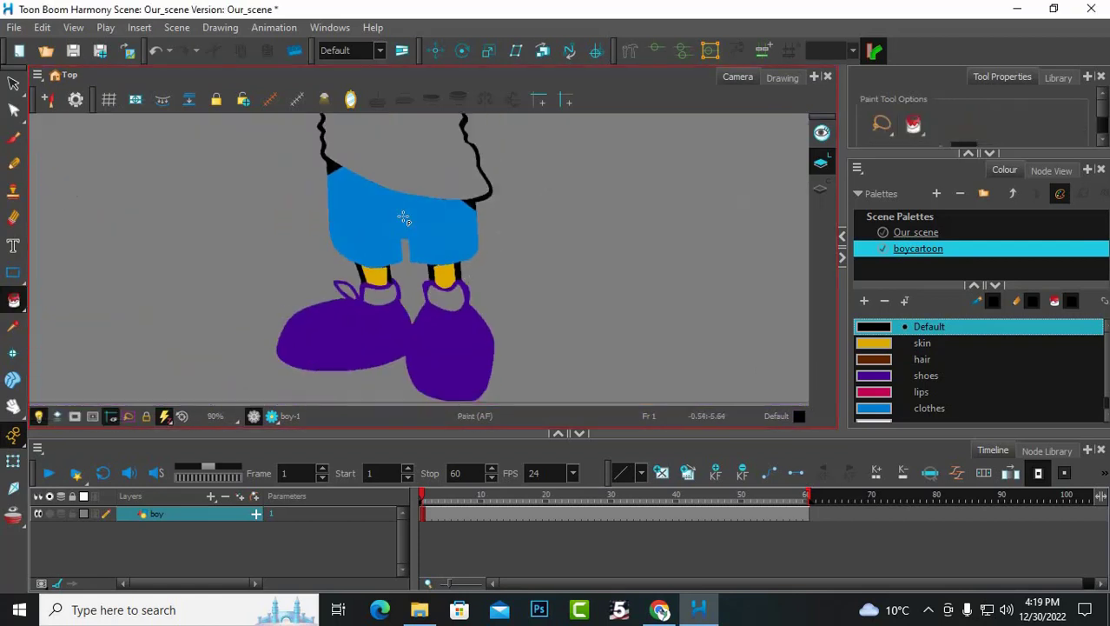
pyautogui.scroll(2, 440, 236)
pyautogui.scroll(-2, 533, 187)
pyautogui.scroll(7, 533, 206)
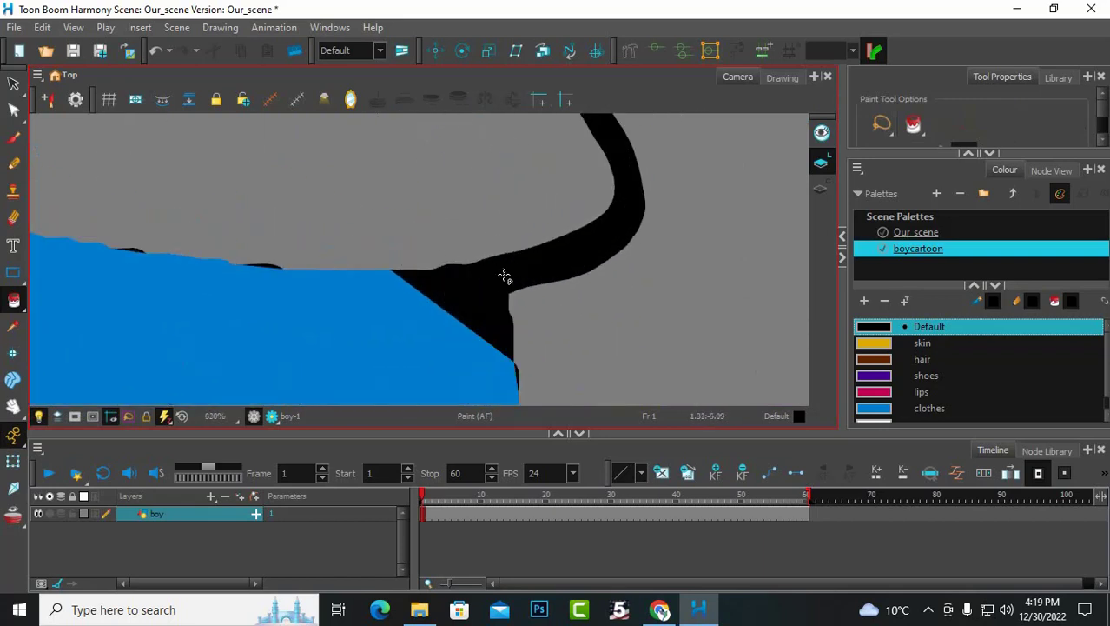
pyautogui.click(13, 298)
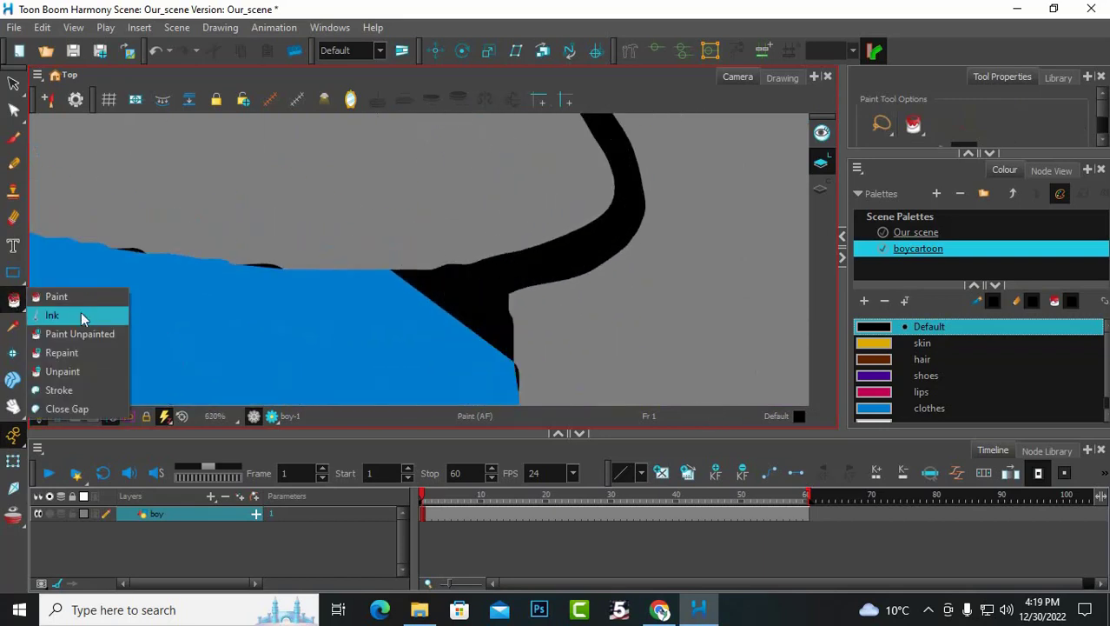
pyautogui.click(59, 390)
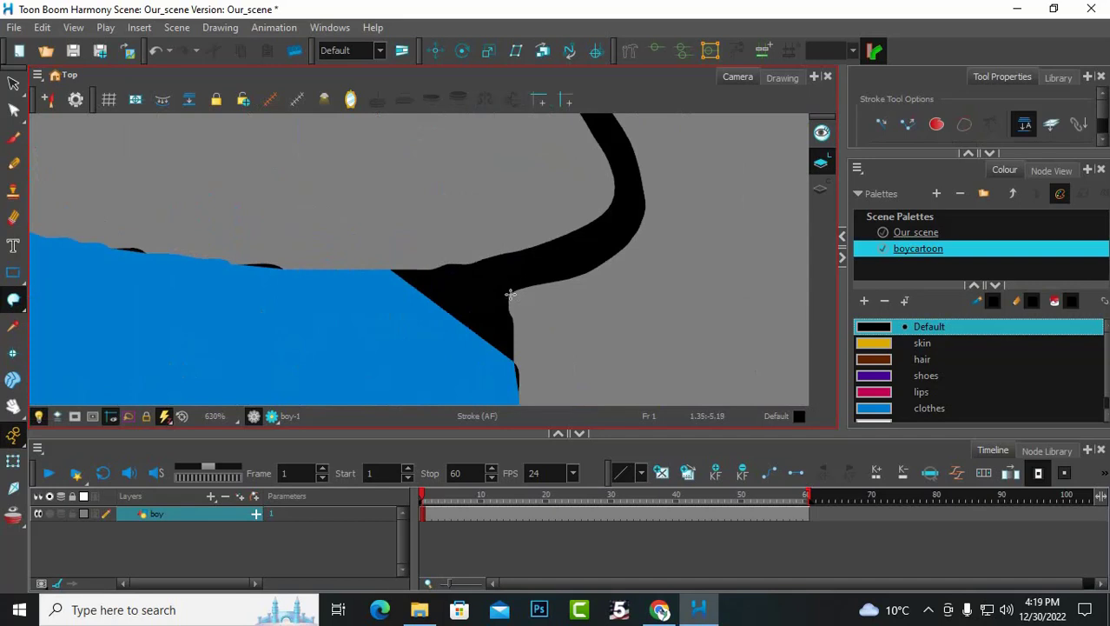
pyautogui.moveTo(505, 292); pyautogui.dragTo(465, 248)
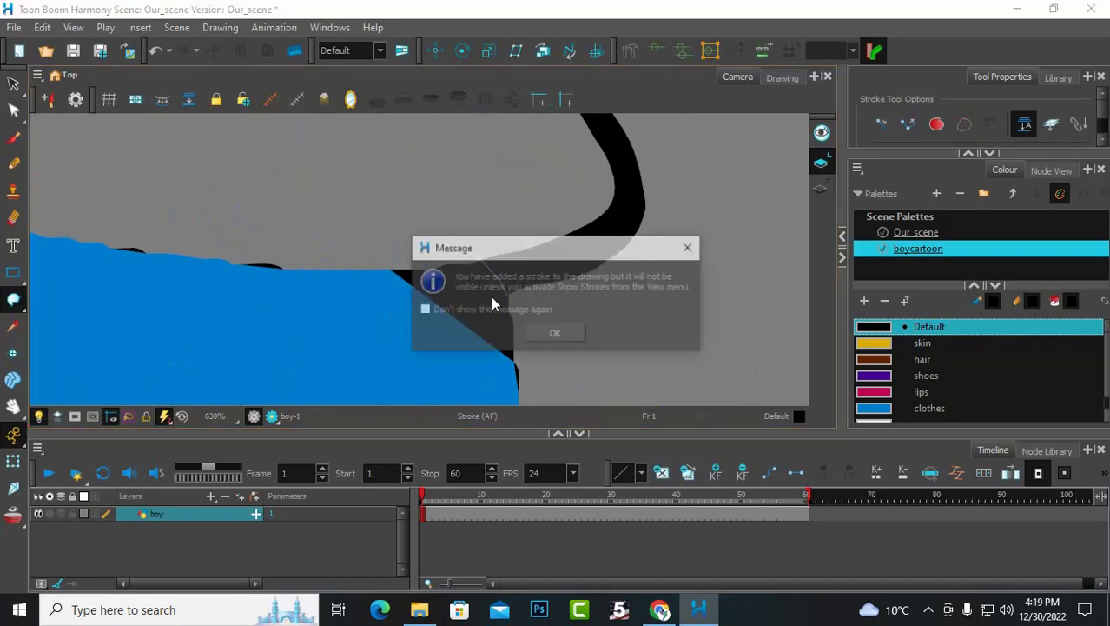
pyautogui.click(556, 334)
# Step: Draw a dividing stroke across the shirt outline just above the black corner at the shorts' higher waist end
pyautogui.scroll(-5, 607, 324)
pyautogui.scroll(5, 260, 262)
pyautogui.scroll(-5, 243, 243)
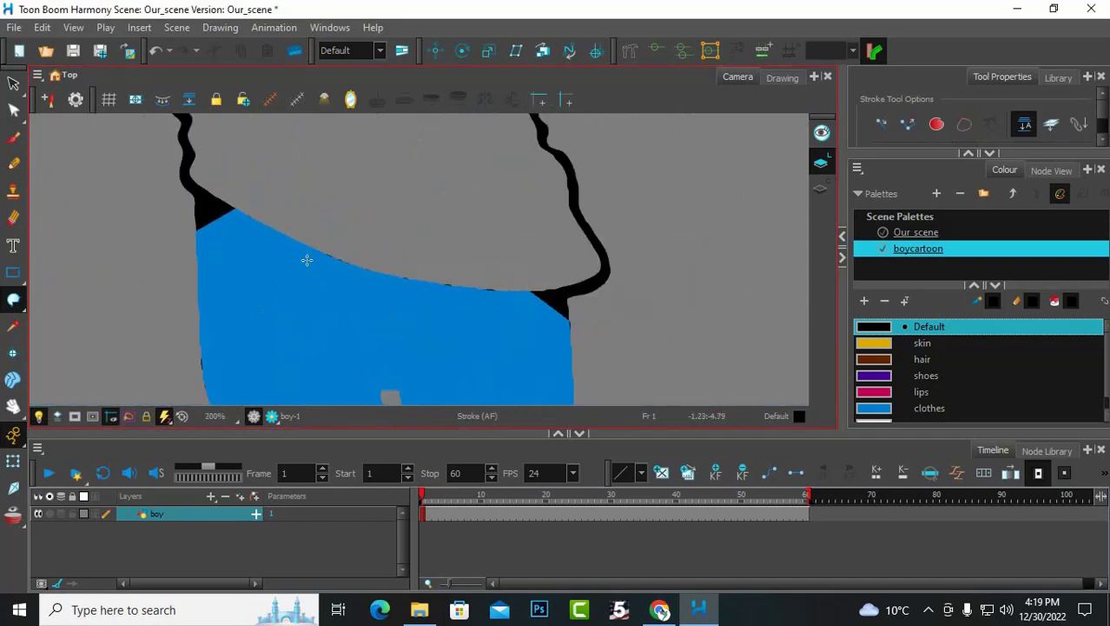
pyautogui.scroll(4, 135, 160)
pyautogui.moveTo(317, 235); pyautogui.dragTo(276, 271)
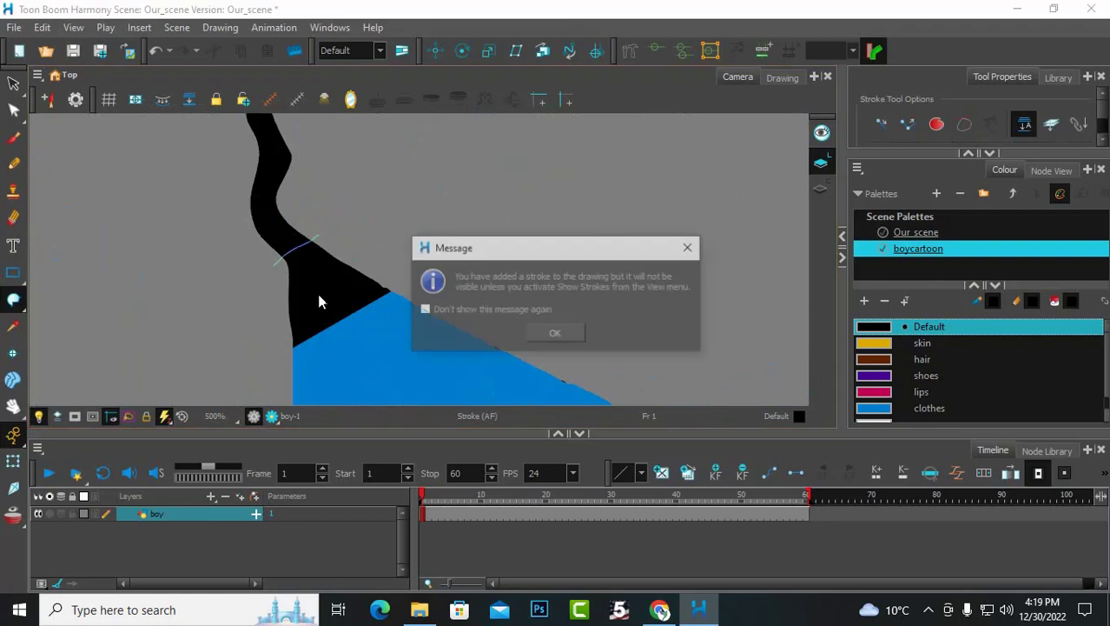
pyautogui.click(557, 333)
# Step: Paint the black corners at both ends of the shorts' waist blue with the clothes swatch
pyautogui.click(913, 408)
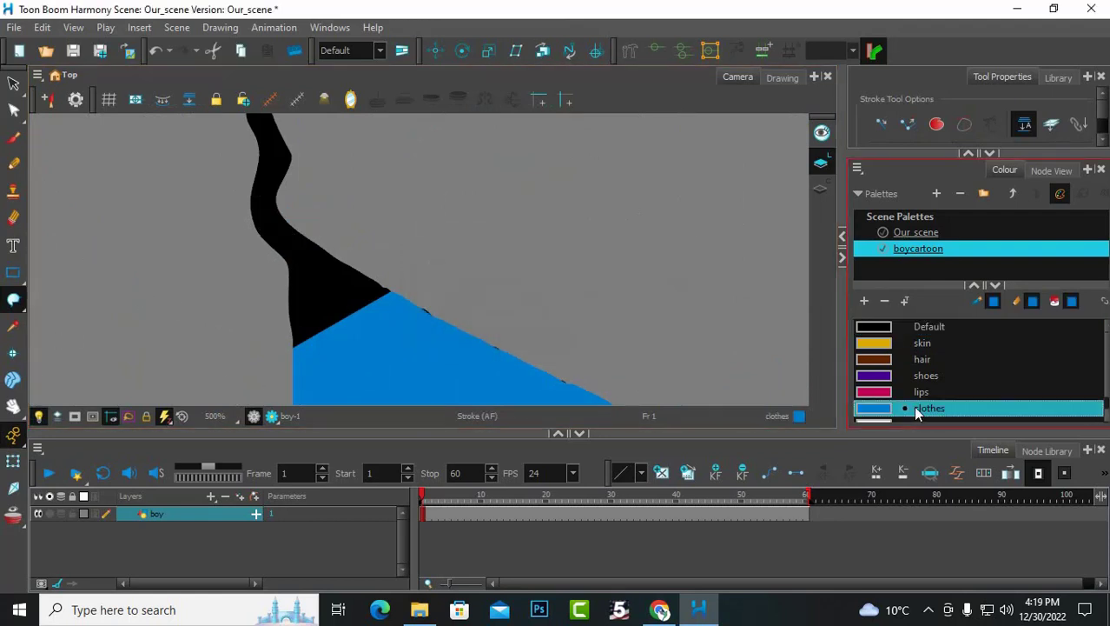
pyautogui.click(14, 300)
pyautogui.click(53, 296)
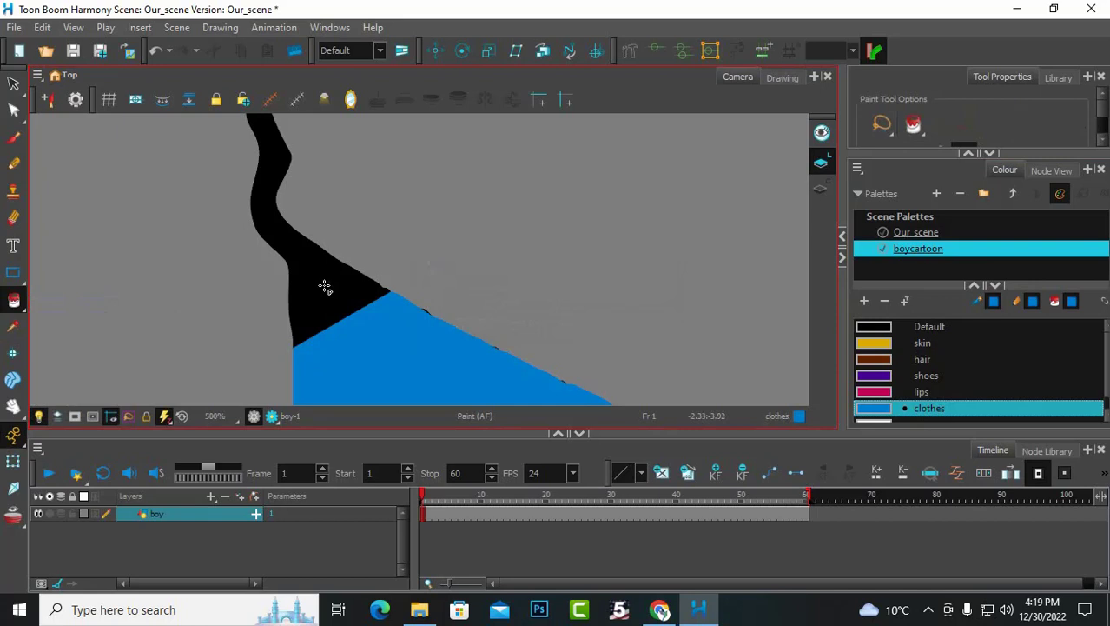
pyautogui.scroll(-5, 198, 315)
pyautogui.scroll(2, 261, 315)
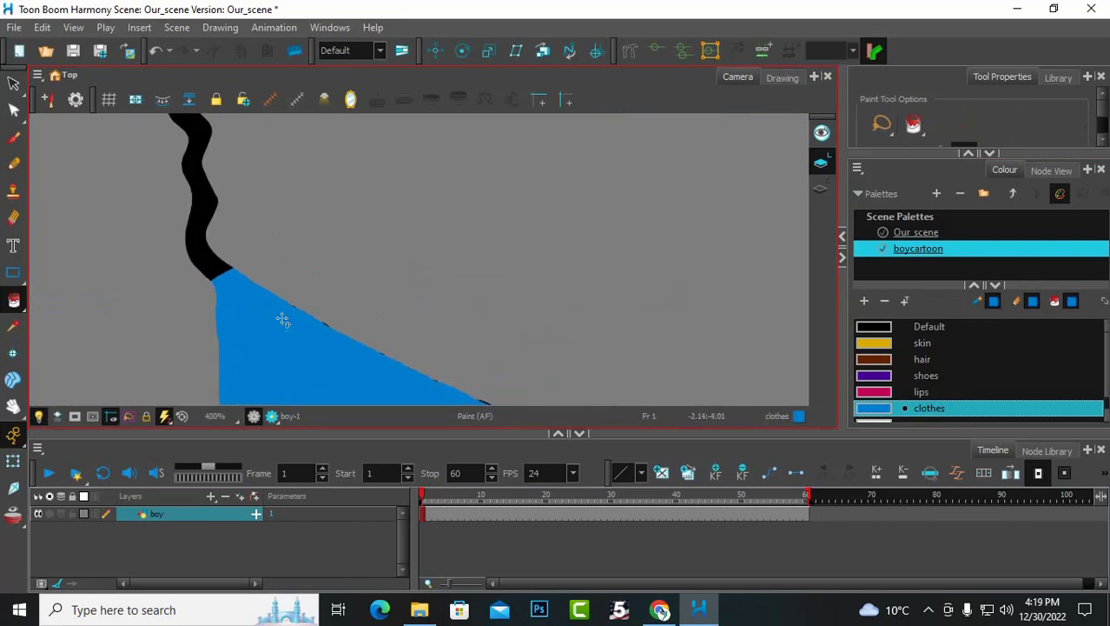
pyautogui.scroll(-3, 287, 328)
pyautogui.scroll(2, 436, 383)
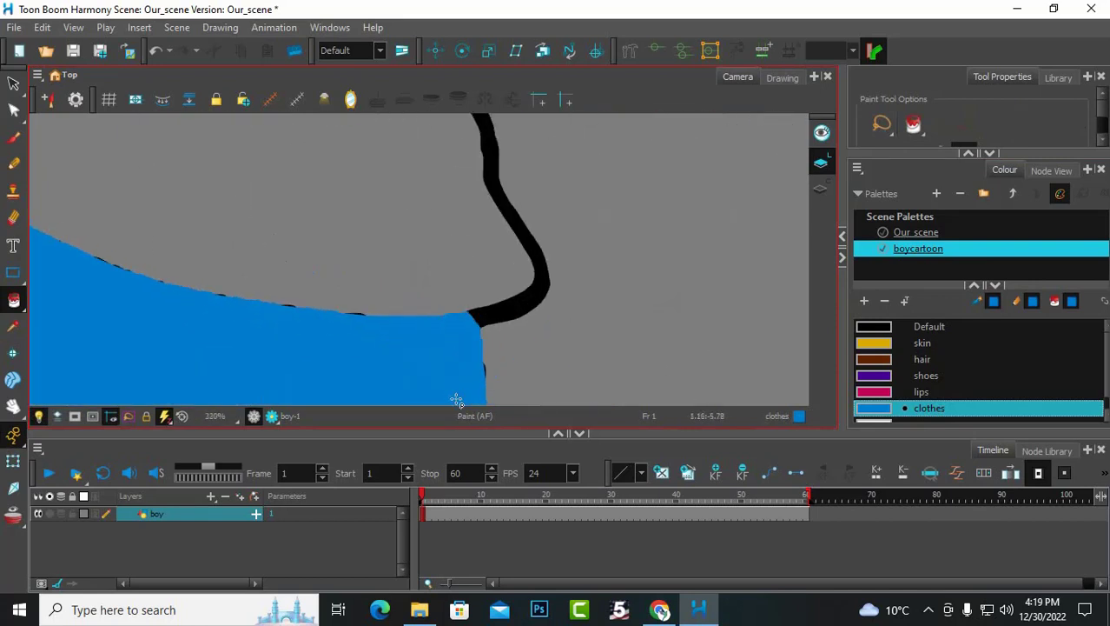
pyautogui.scroll(-3, 456, 400)
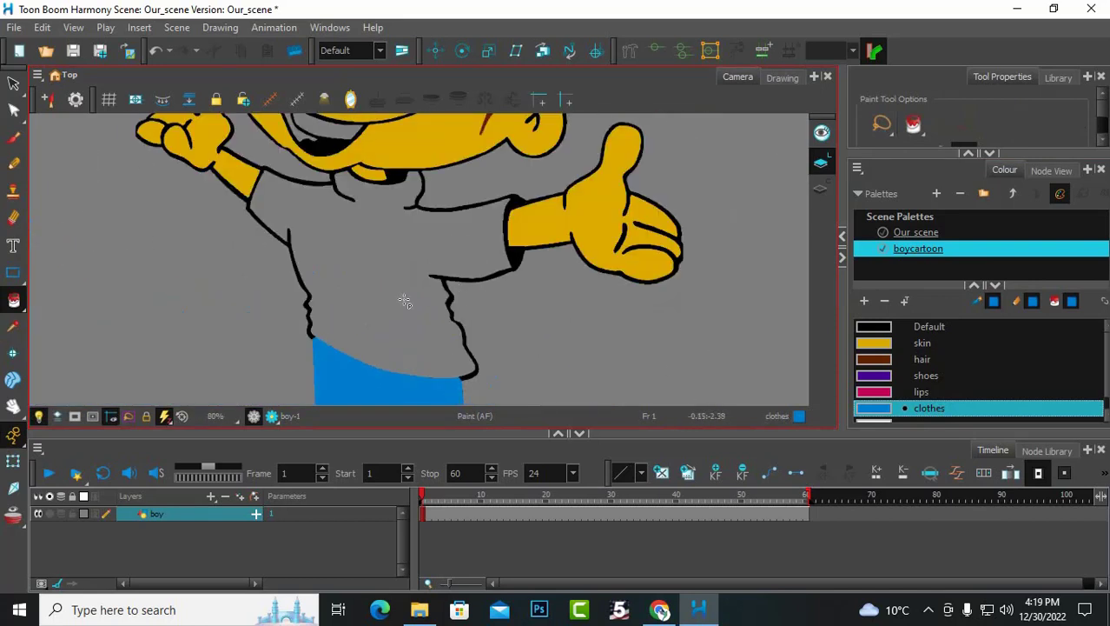
# Step: Paint the boy's grey shirt brown with the hair swatch
pyautogui.scroll(-3, 404, 302)
pyautogui.scroll(2, 431, 372)
pyautogui.scroll(2, 427, 363)
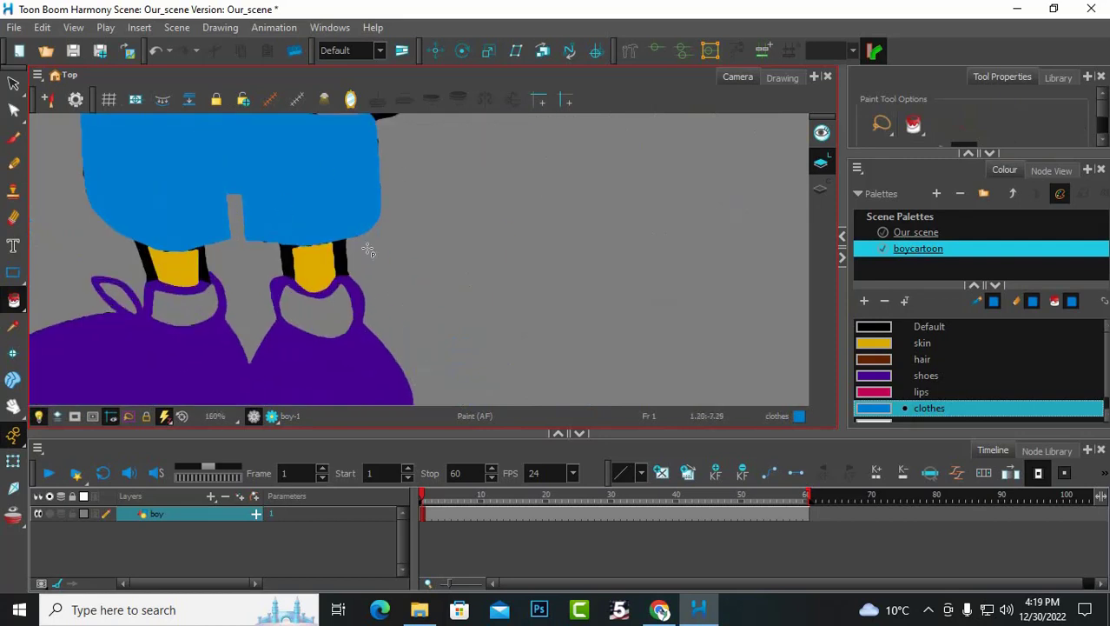
pyautogui.scroll(-3, 483, 287)
pyautogui.scroll(2, 407, 193)
pyautogui.scroll(2, 407, 193)
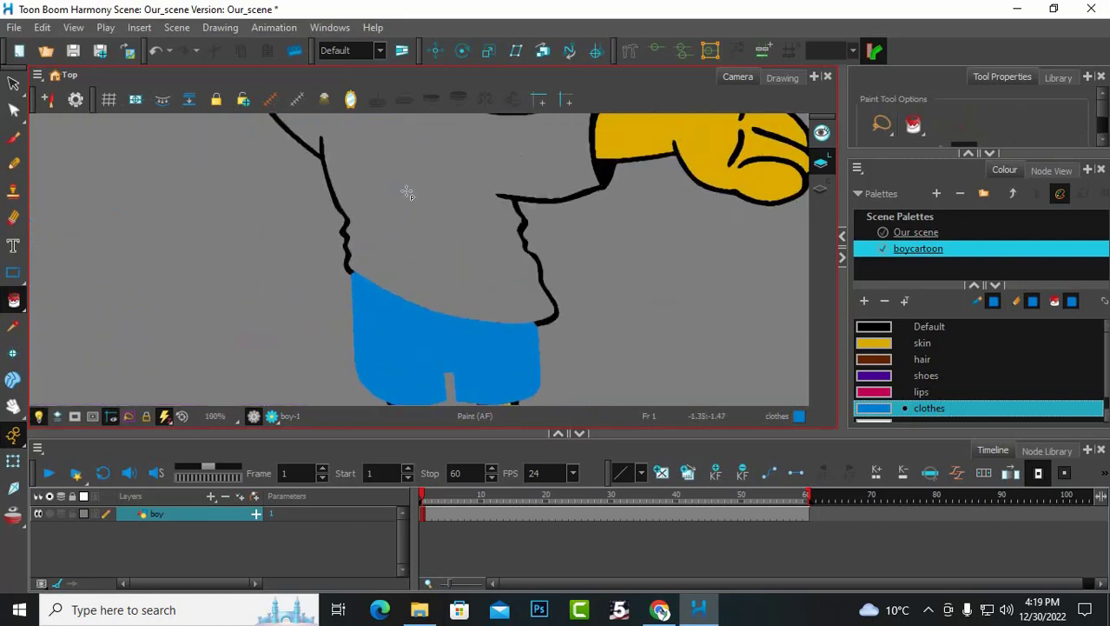
pyautogui.click(925, 362)
pyautogui.scroll(-3, 614, 315)
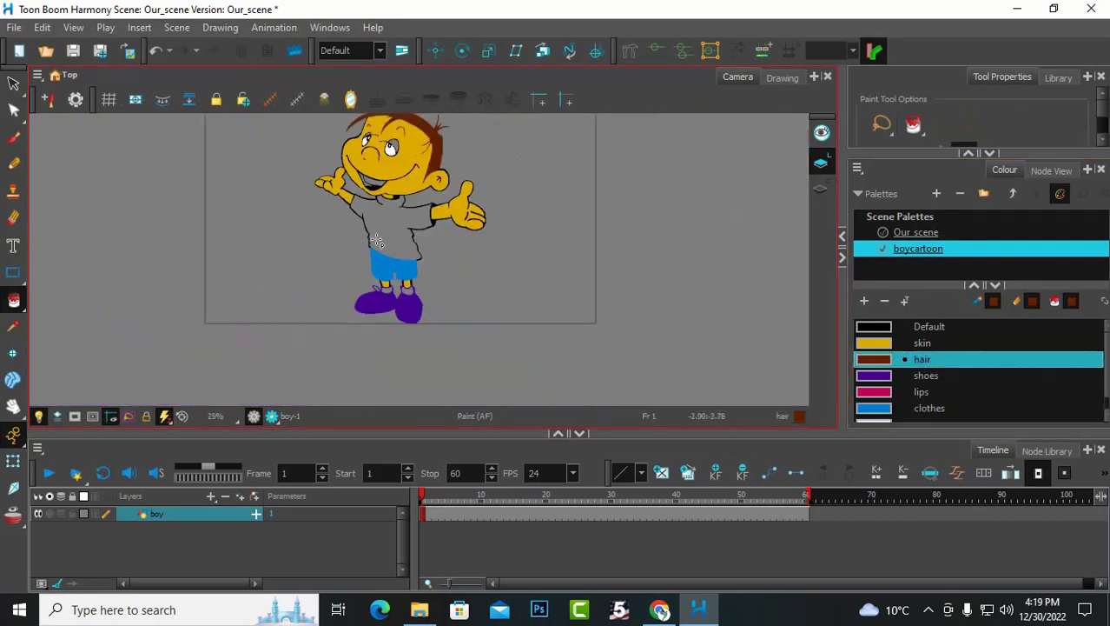
pyautogui.scroll(2, 614, 314)
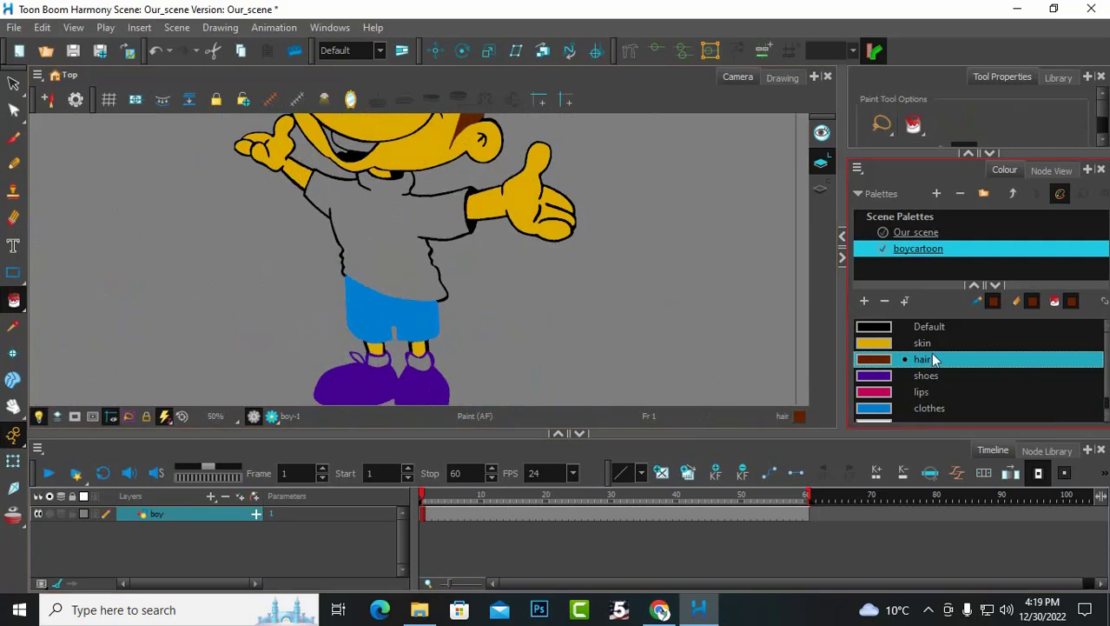
pyautogui.click(382, 239)
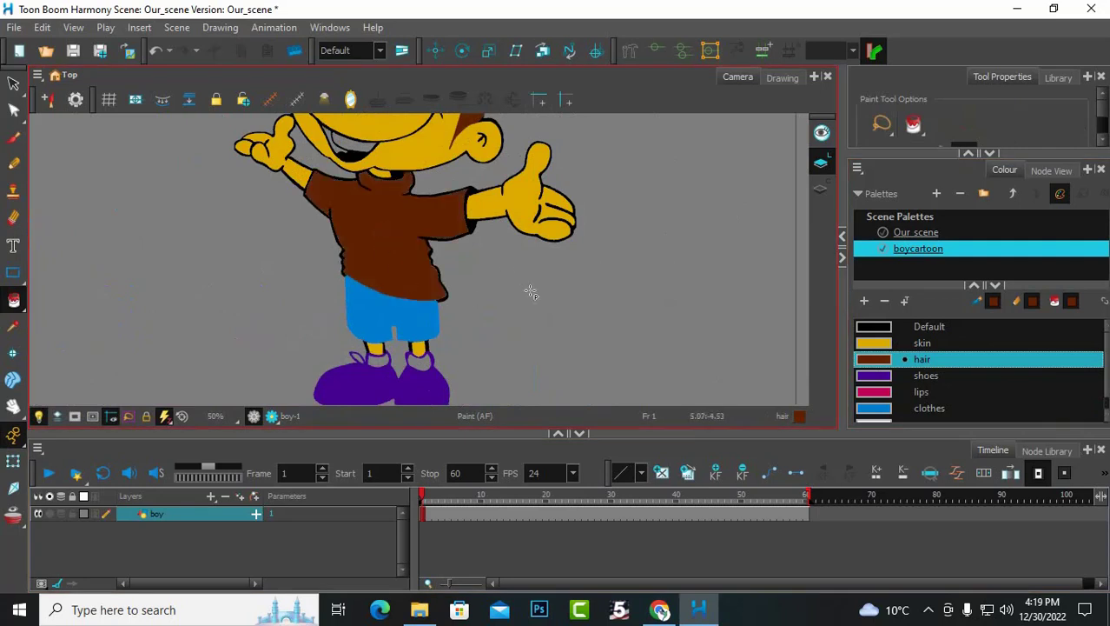
# Step: Paint the grey openings of both shoes below the ankles brown with the hair swatch
pyautogui.scroll(-3, 531, 294)
pyautogui.scroll(3, 513, 287)
pyautogui.scroll(-3, 495, 300)
pyautogui.scroll(3, 477, 364)
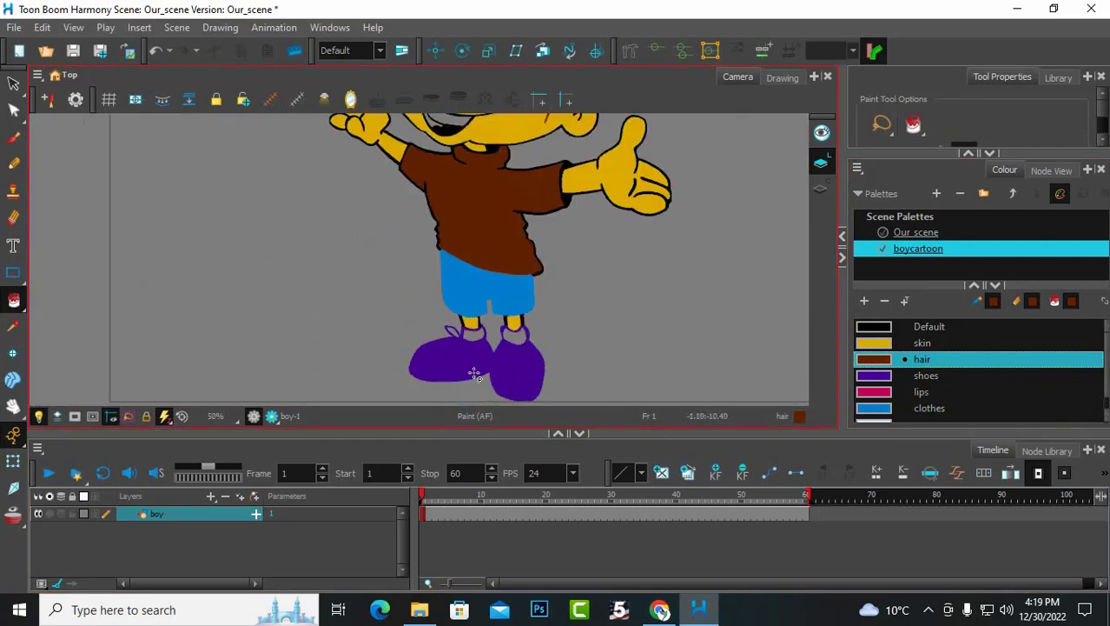
pyautogui.click(514, 338)
pyautogui.click(470, 339)
pyautogui.scroll(4, 488, 360)
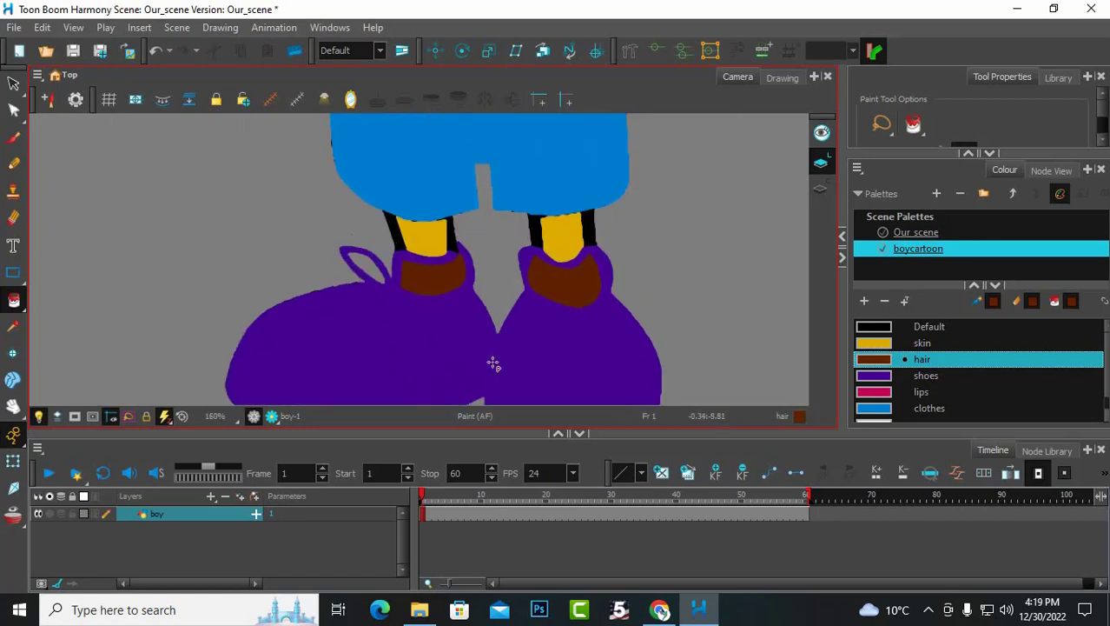
# Step: Add a new swatch based on the lips colour to the boycartoon palette and name it extra
pyautogui.scroll(-7, 493, 362)
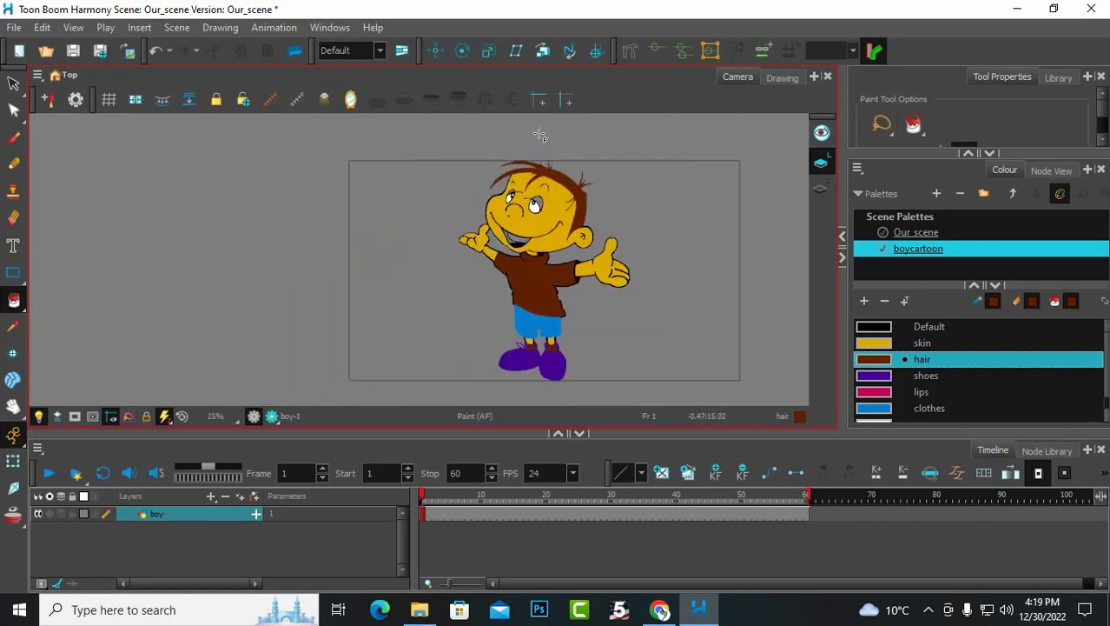
pyautogui.scroll(3, 540, 135)
pyautogui.scroll(2, 491, 347)
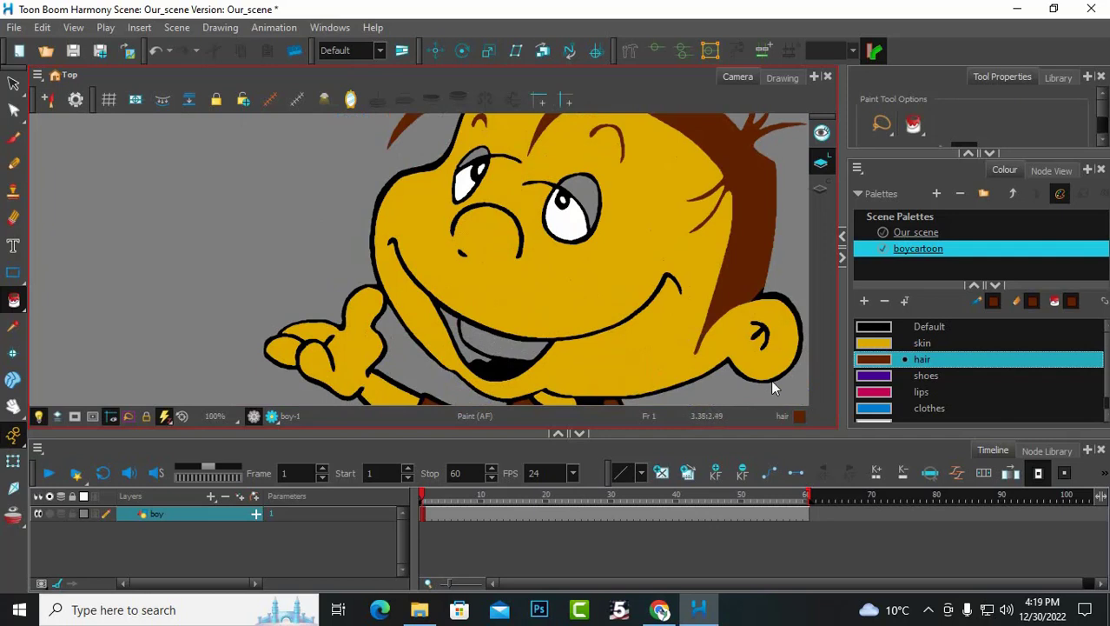
pyautogui.click(886, 398)
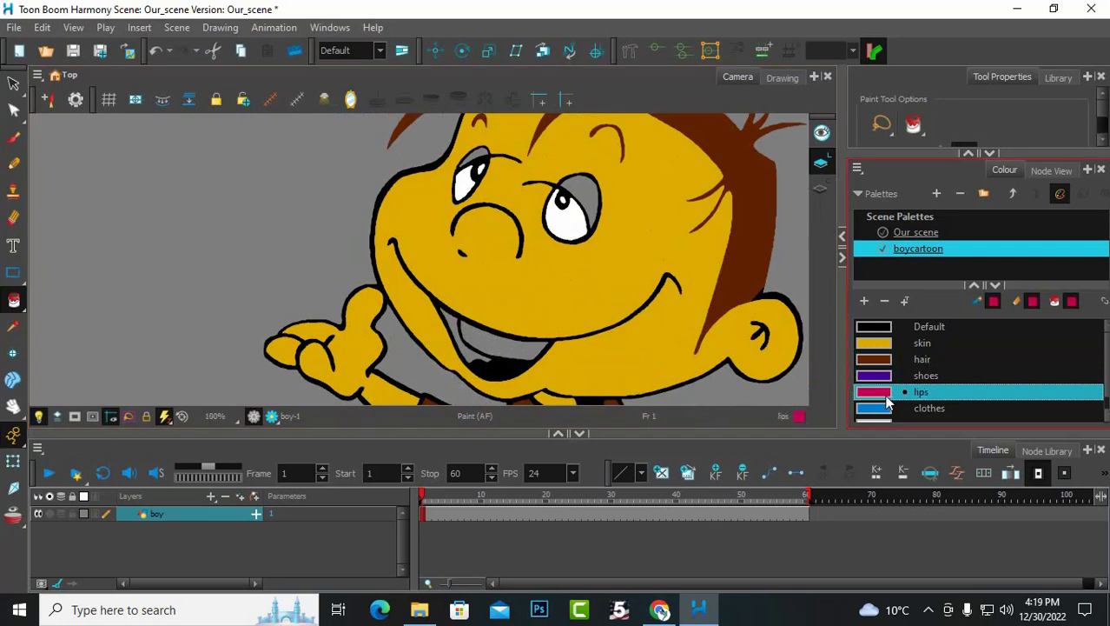
pyautogui.click(865, 301)
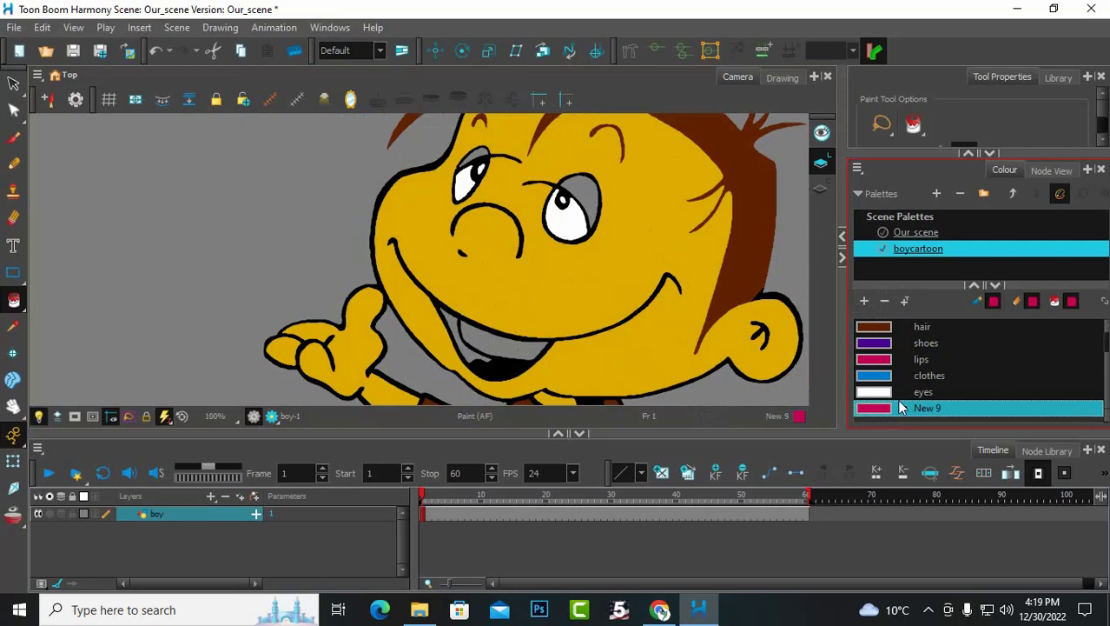
pyautogui.doubleClick(936, 407)
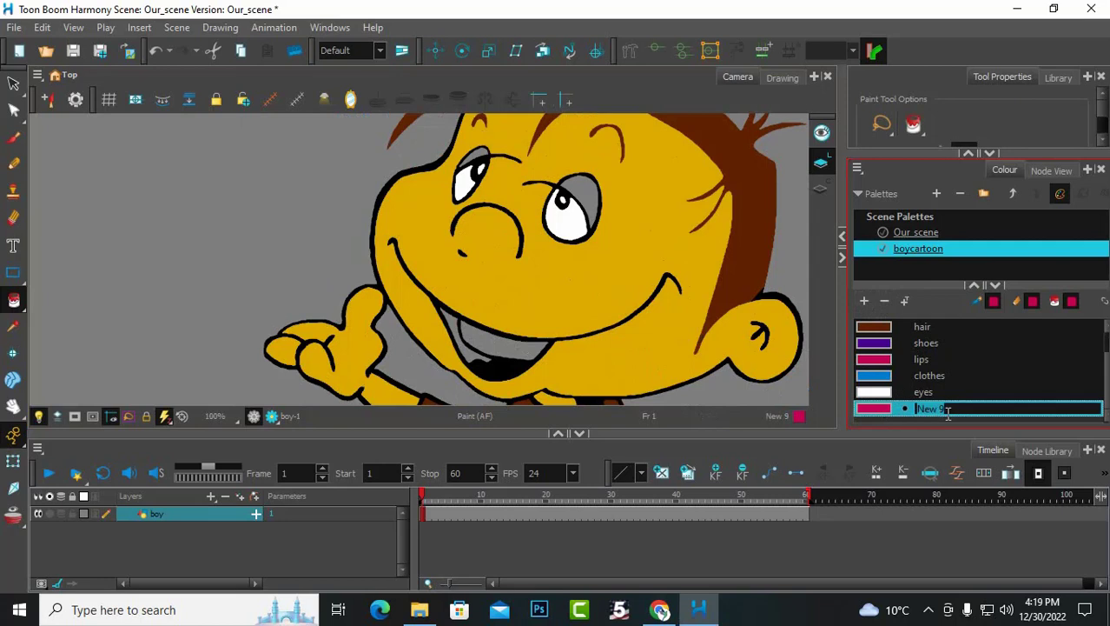
pyautogui.write('extra')
pyautogui.press('Return')
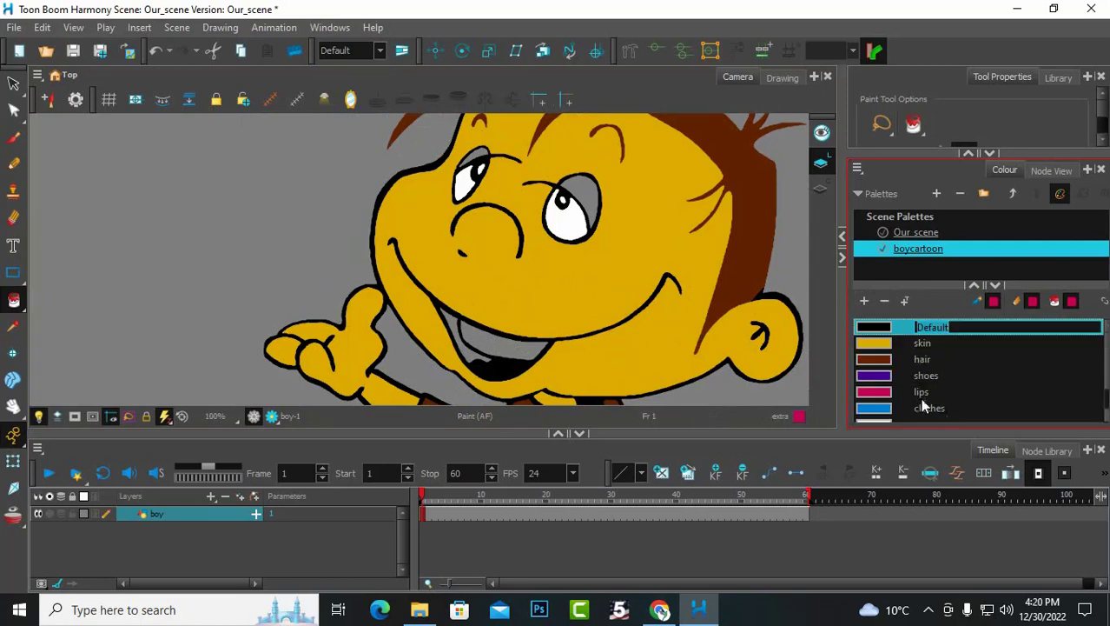
# Step: Paint the two grey areas inside the boy's open mouth with the extra swatch
pyautogui.click(871, 407)
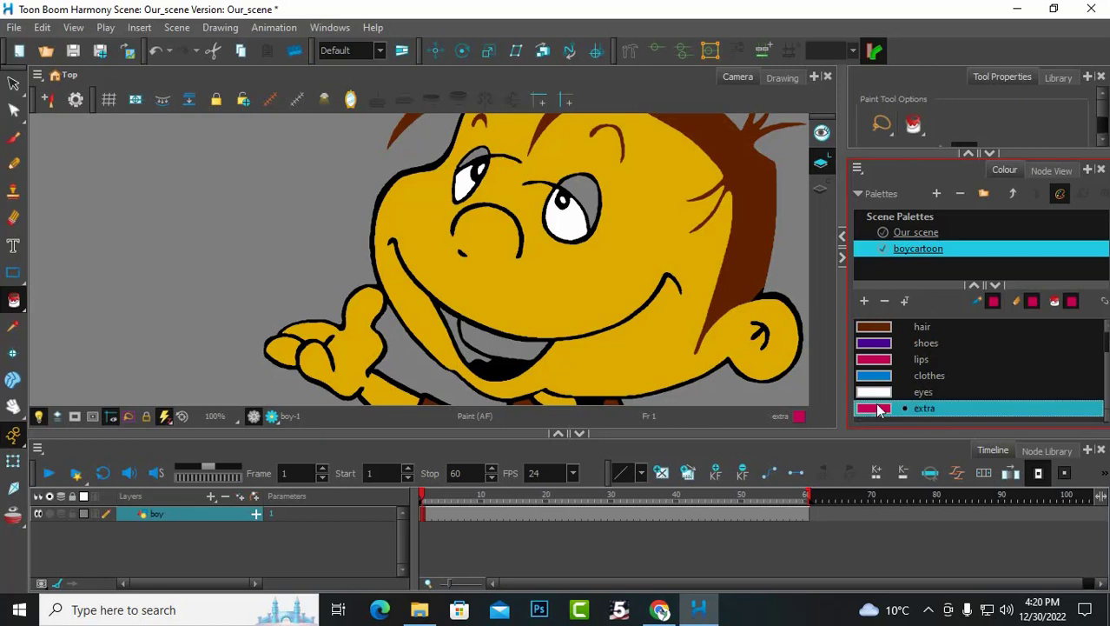
pyautogui.doubleClick(883, 406)
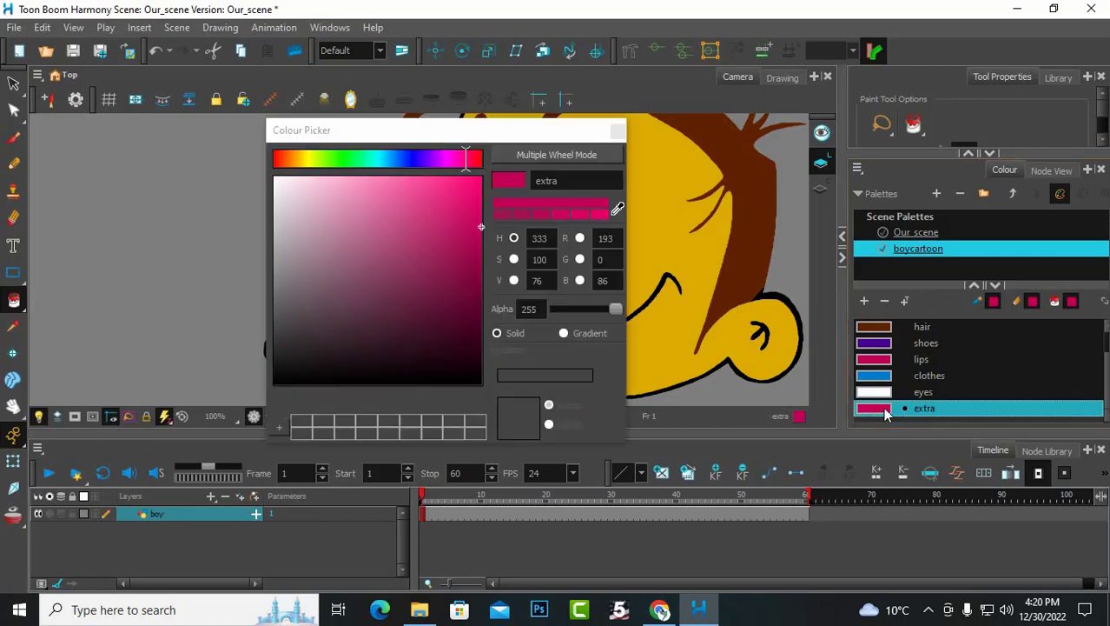
pyautogui.click(617, 133)
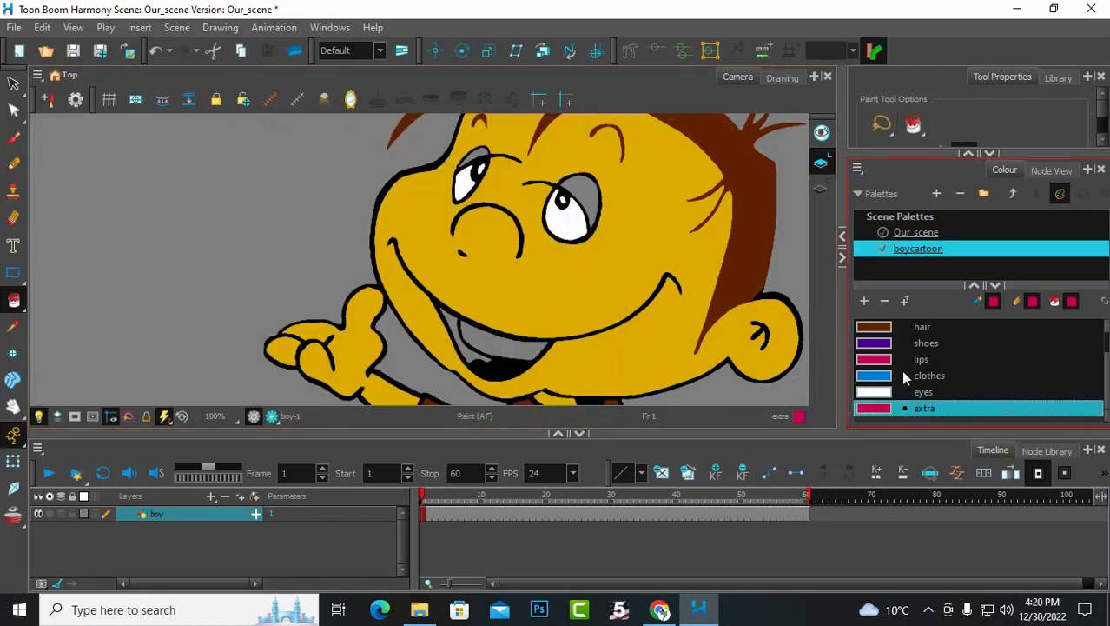
pyautogui.click(504, 346)
pyautogui.click(470, 352)
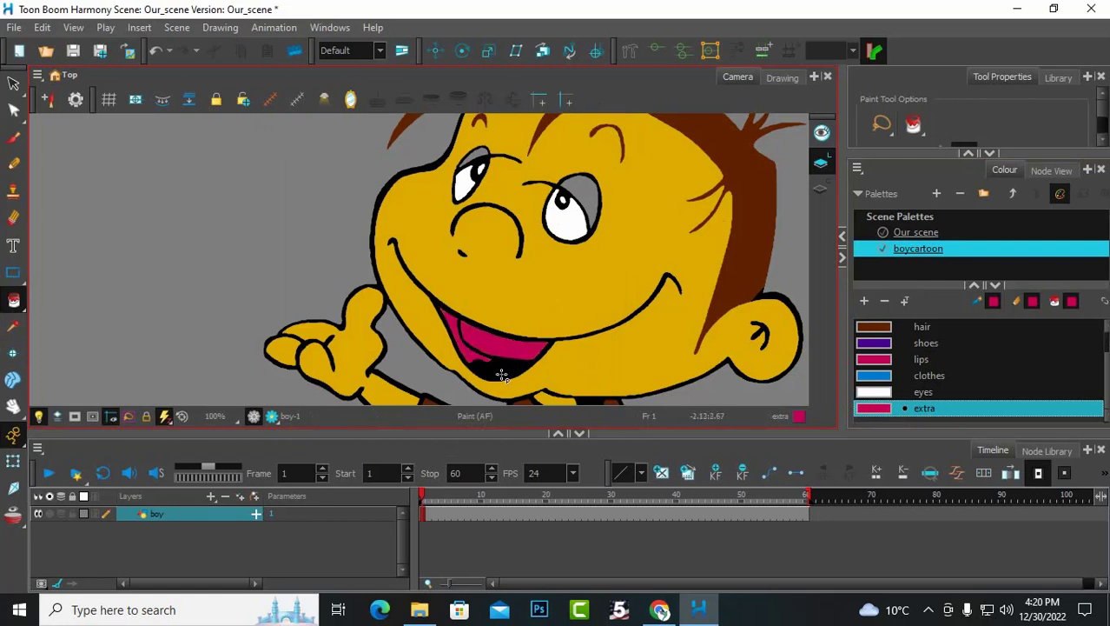
# Step: Paint the black lower part of the mouth and its remaining black corners with the lips swatch
pyautogui.click(886, 363)
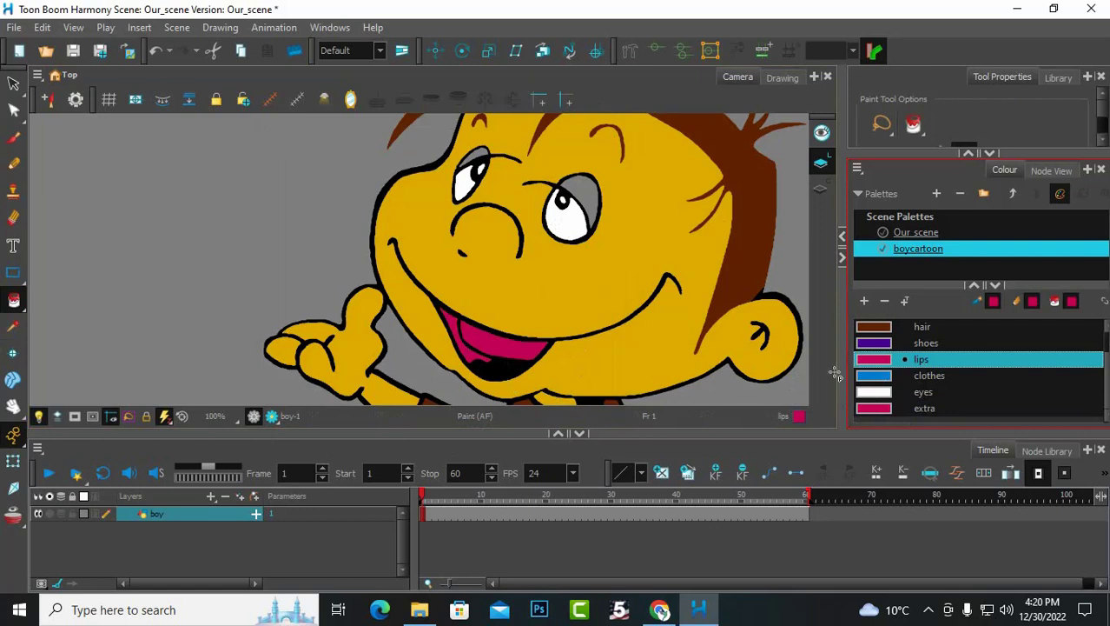
pyautogui.click(497, 375)
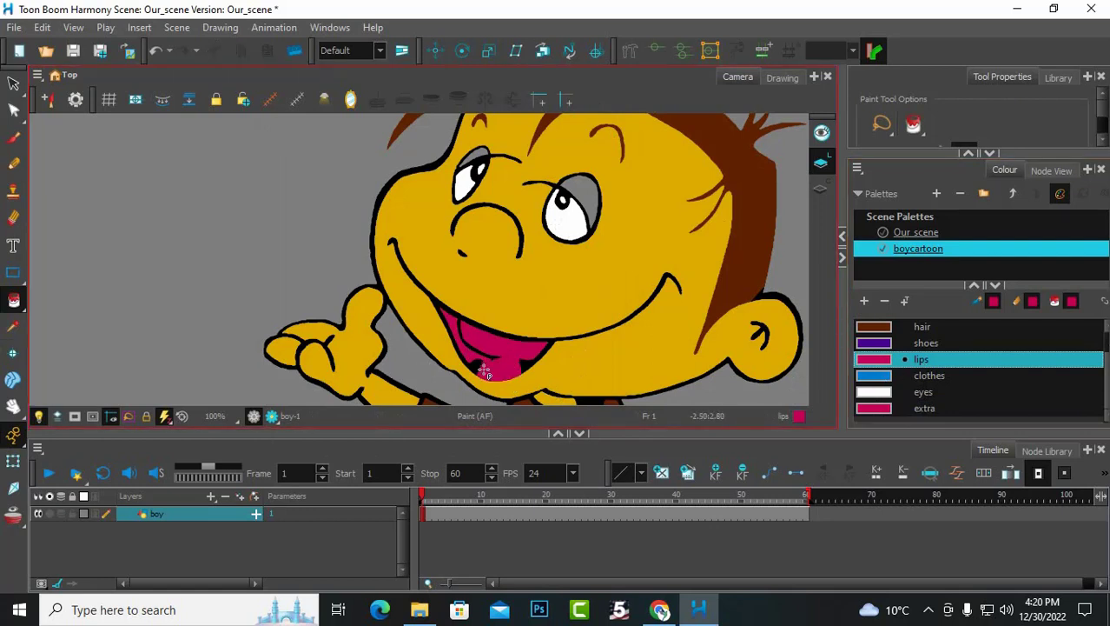
pyautogui.scroll(3, 526, 373)
pyautogui.scroll(2, 530, 375)
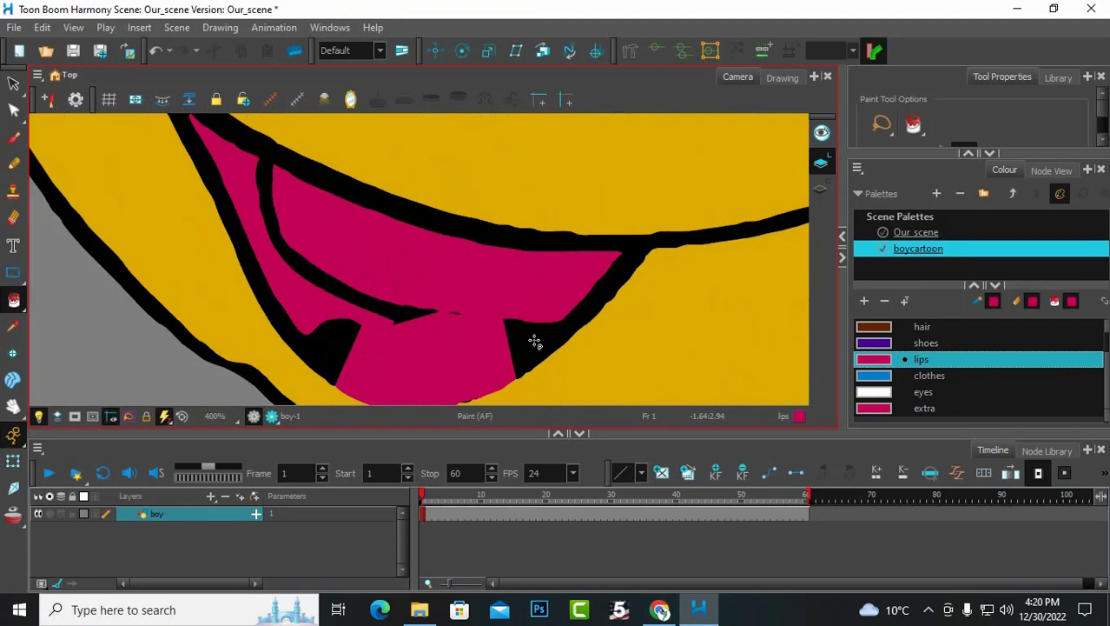
pyautogui.click(521, 347)
pyautogui.click(343, 352)
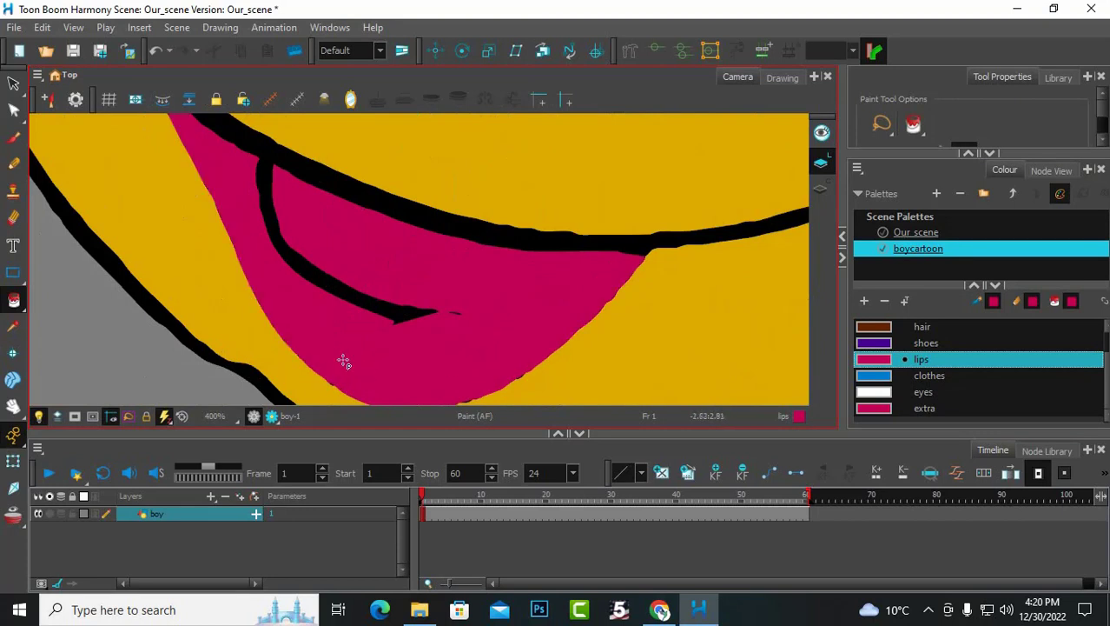
# Step: Paint the remaining black curved line inside the mouth with the extra swatch
pyautogui.scroll(-3, 375, 347)
pyautogui.scroll(3, 404, 340)
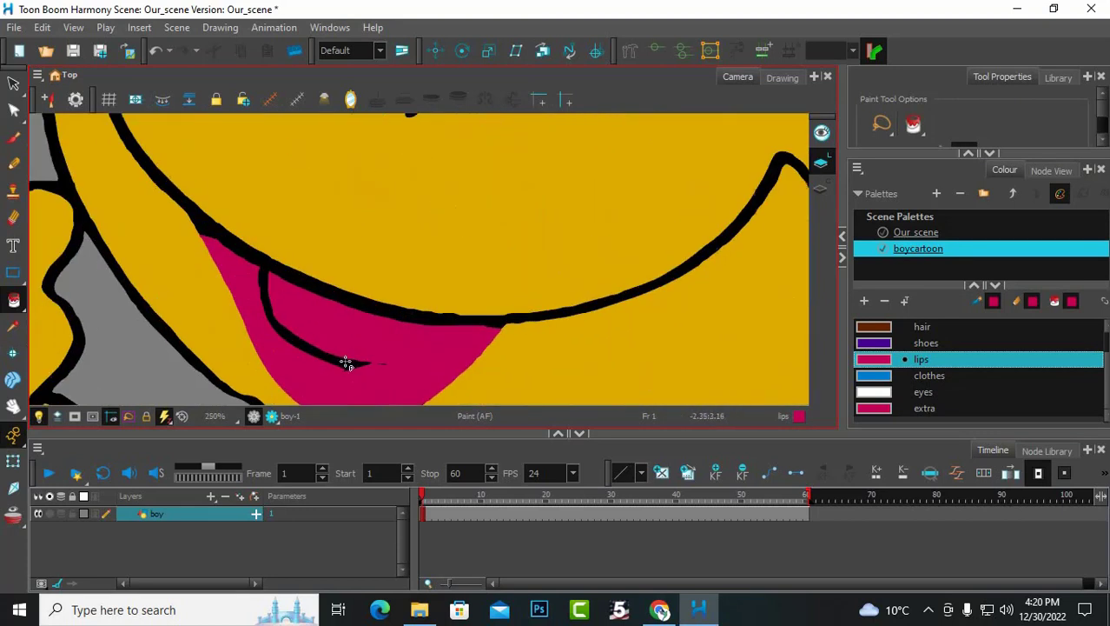
pyautogui.click(926, 410)
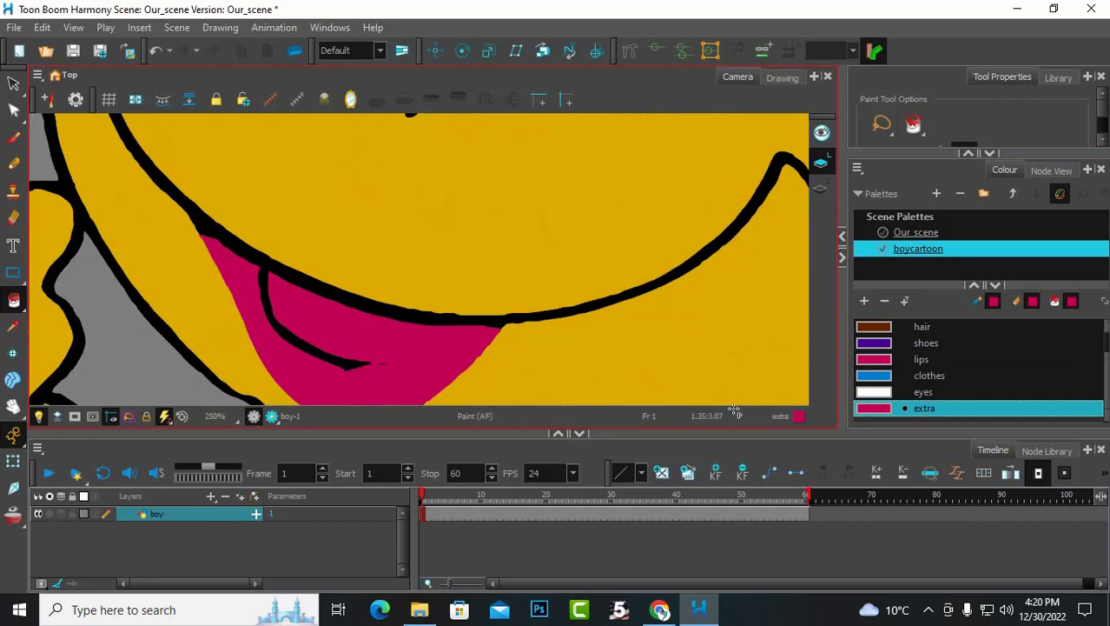
pyautogui.click(331, 360)
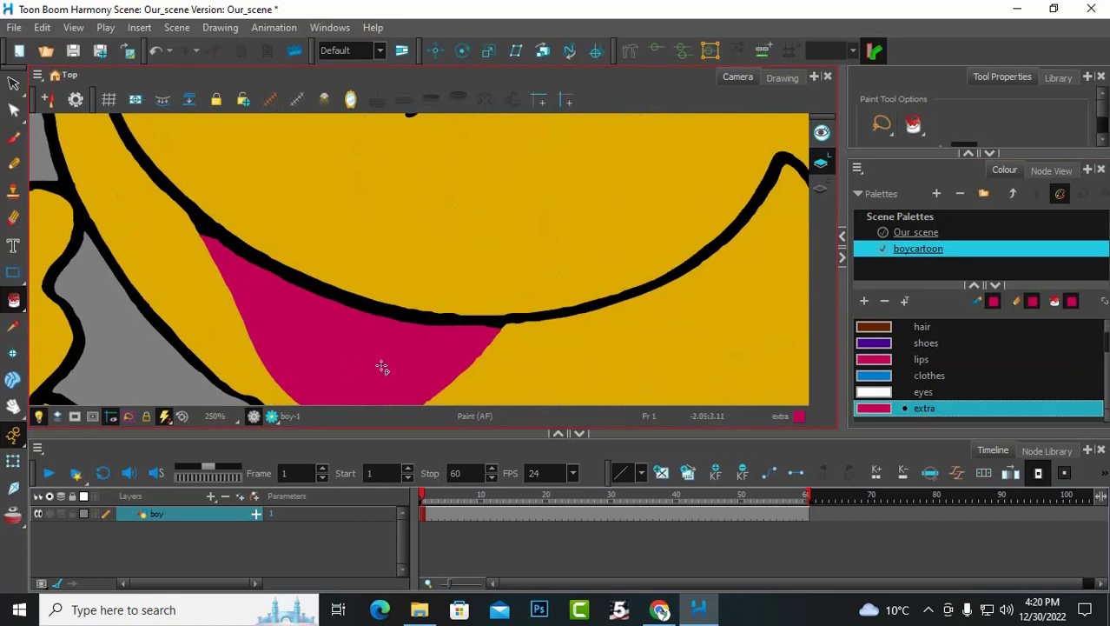
# Step: Paint the grey upper eyelids of both eyes with the extra swatch
pyautogui.scroll(-3, 437, 375)
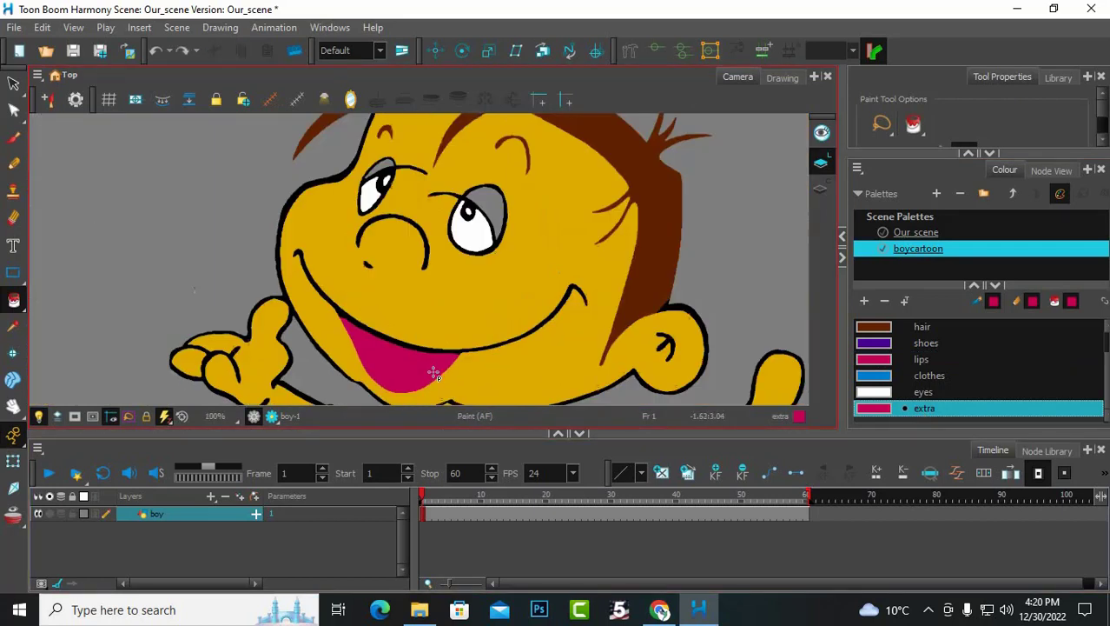
pyautogui.scroll(-1, 437, 375)
pyautogui.scroll(3, 479, 274)
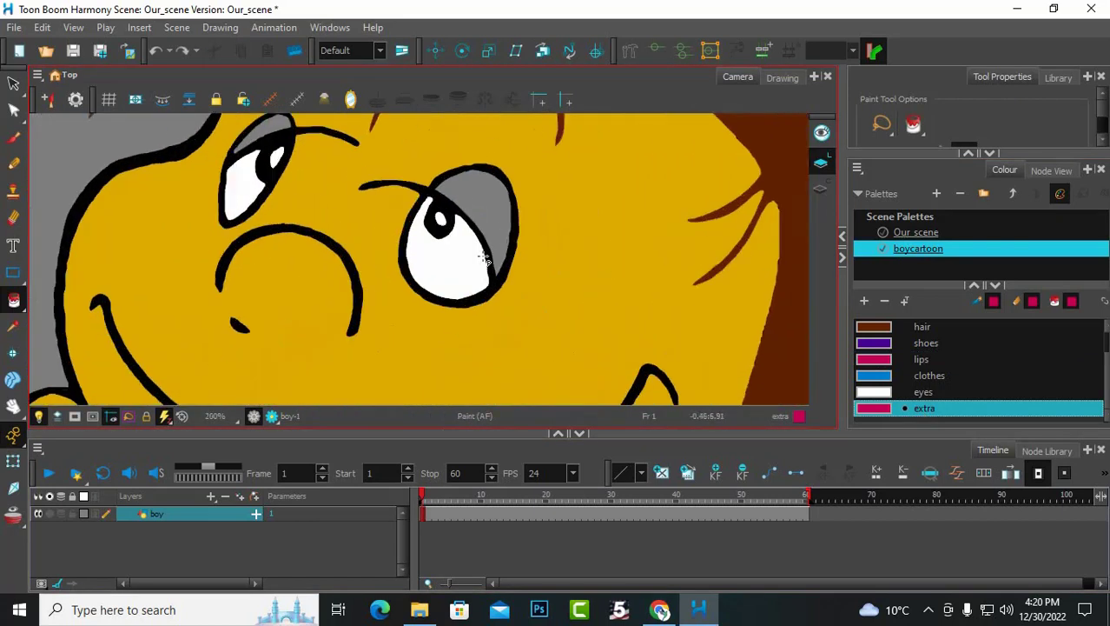
pyautogui.click(492, 217)
pyautogui.scroll(-4, 487, 302)
pyautogui.scroll(4, 444, 273)
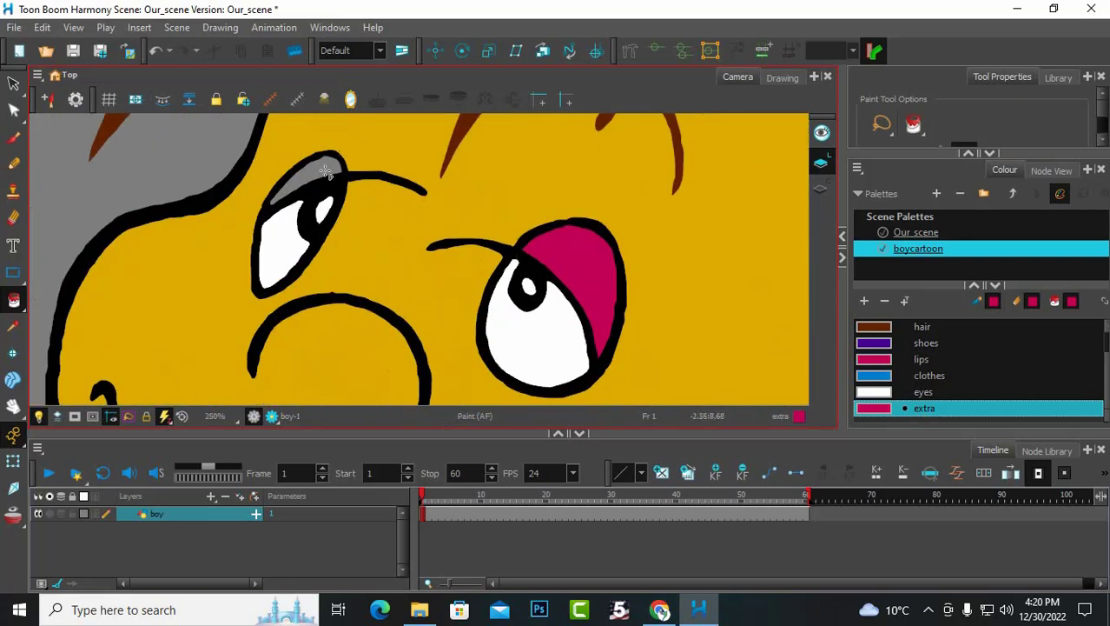
pyautogui.click(326, 172)
pyautogui.scroll(-4, 463, 282)
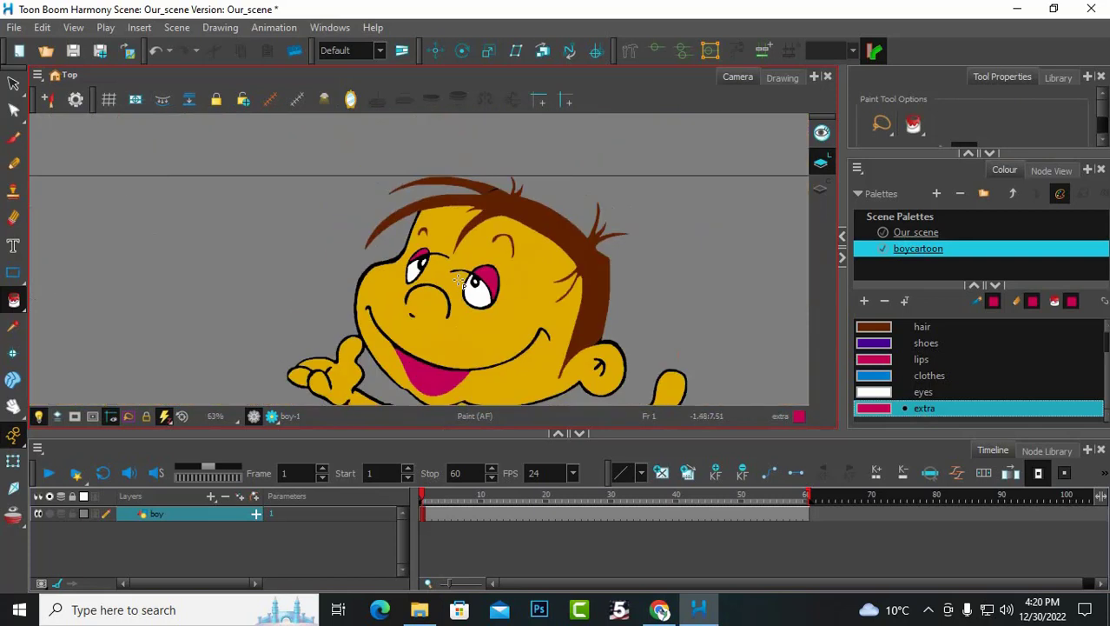
# Step: Change the extra swatch's colour to purple with hue 288, saturation 100 and value 76
pyautogui.scroll(-6, 458, 279)
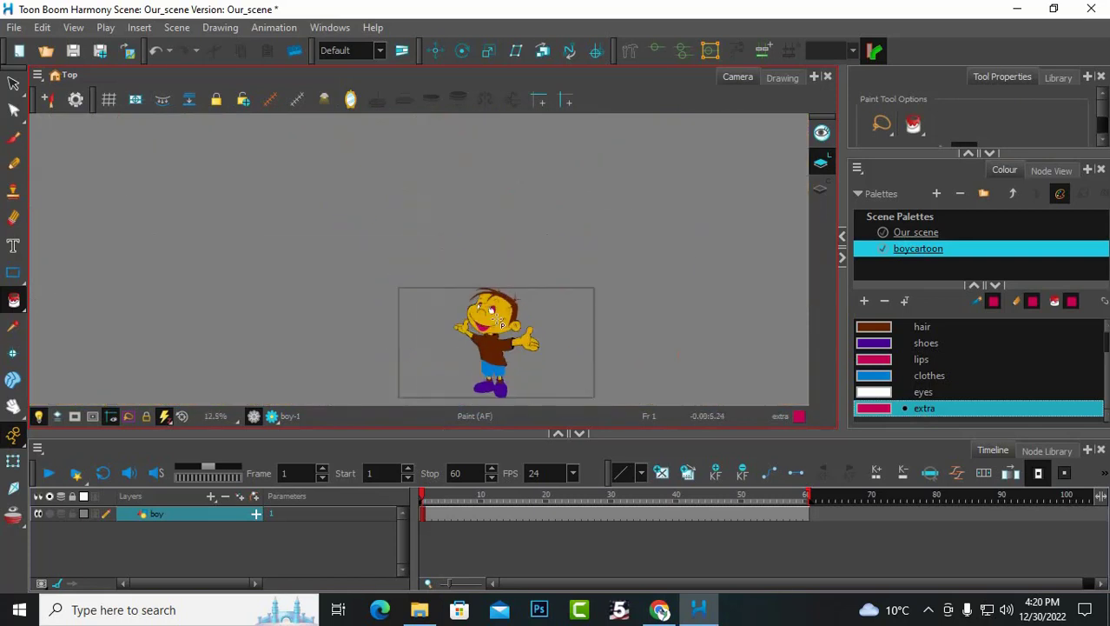
pyautogui.scroll(3, 497, 362)
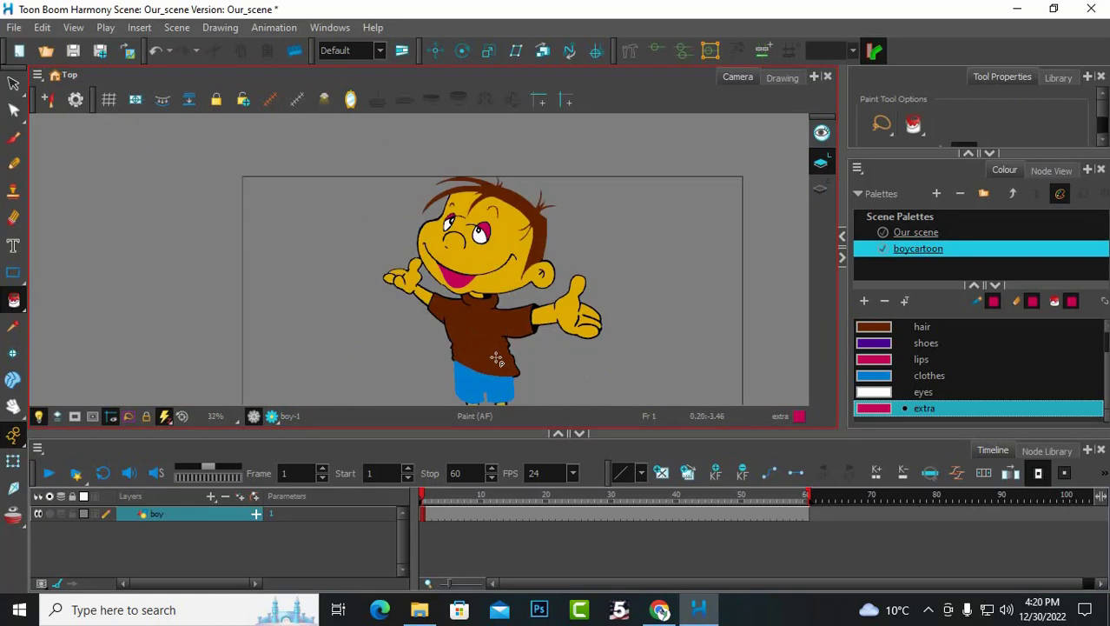
pyautogui.scroll(-1, 493, 350)
pyautogui.scroll(3, 496, 352)
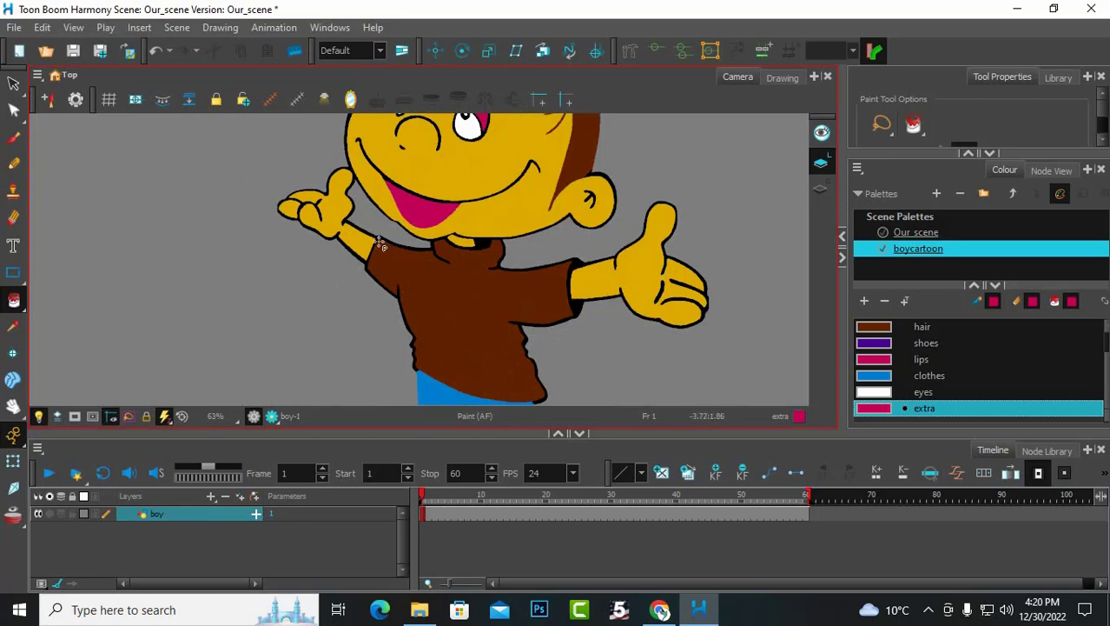
pyautogui.click(866, 420)
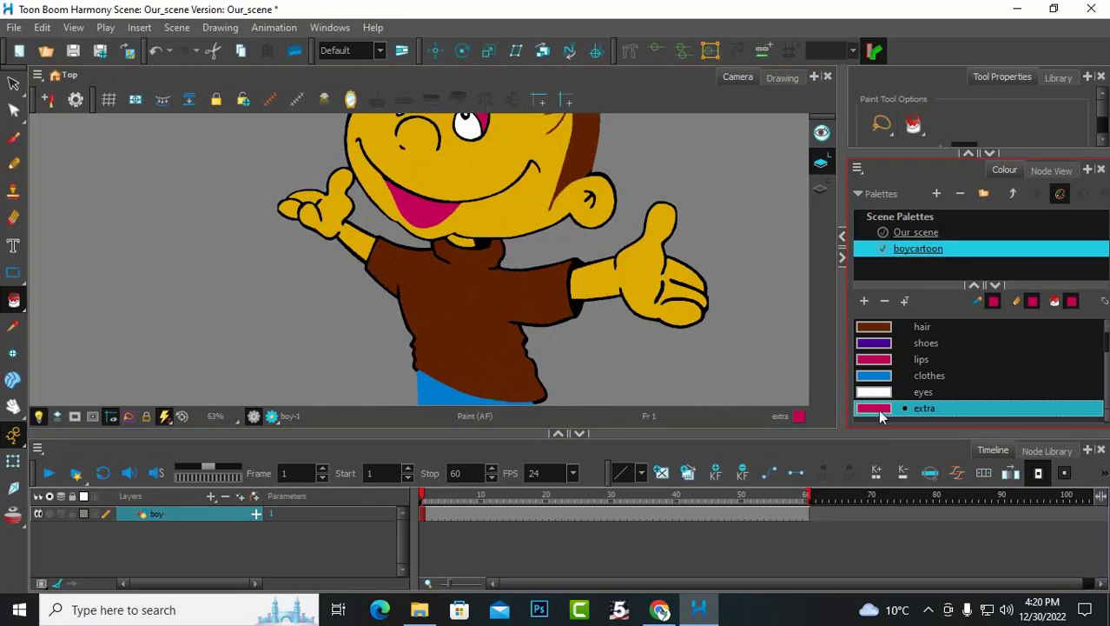
pyautogui.doubleClick(877, 409)
pyautogui.moveTo(519, 132); pyautogui.dragTo(775, 220)
pyautogui.moveTo(715, 244); pyautogui.dragTo(703, 243)
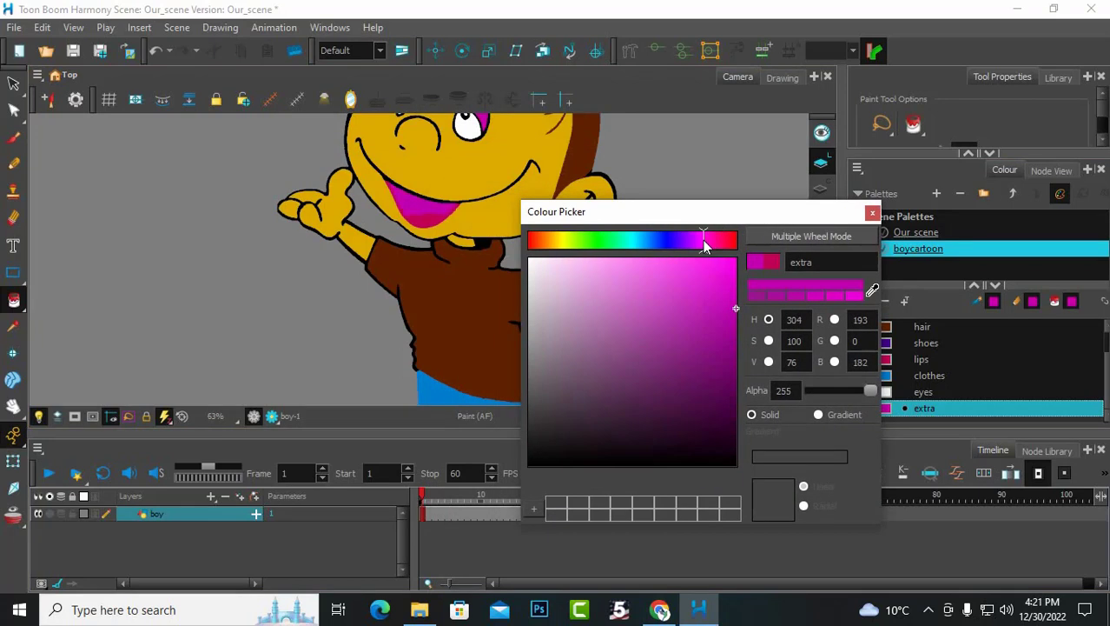
pyautogui.scroll(5, 449, 213)
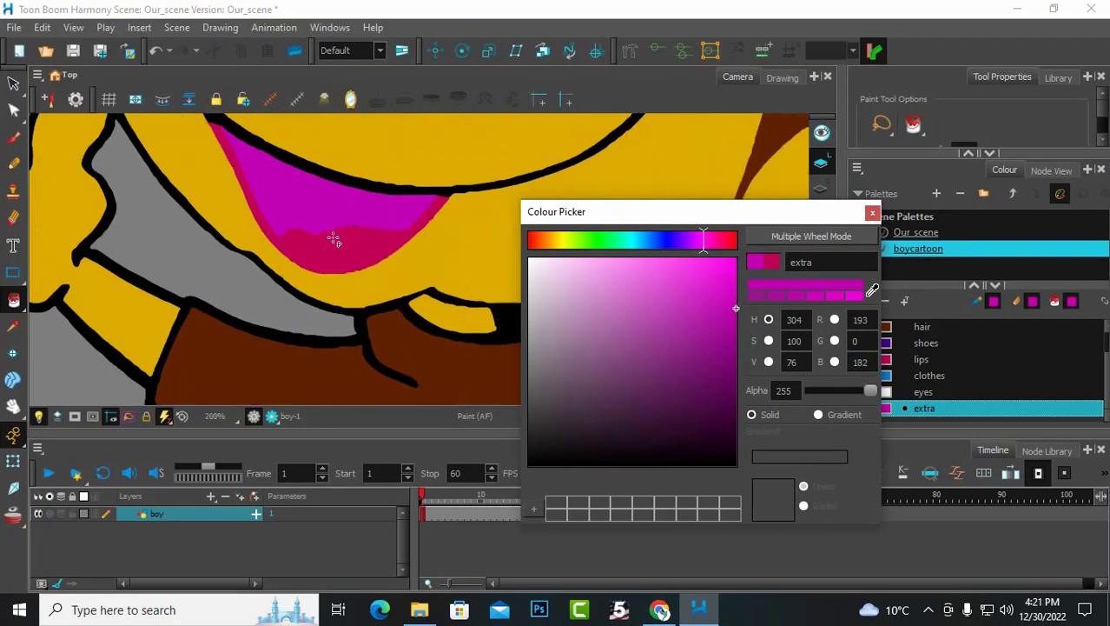
pyautogui.moveTo(705, 243)
pyautogui.mouseDown()
pyautogui.moveTo(683, 244)
pyautogui.moveTo(716, 250)
pyautogui.moveTo(618, 240)
pyautogui.moveTo(560, 251)
pyautogui.mouseUp()
pyautogui.moveTo(541, 251)
pyautogui.mouseDown()
pyautogui.moveTo(737, 249)
pyautogui.moveTo(753, 259)
pyautogui.moveTo(694, 251)
pyautogui.mouseUp()
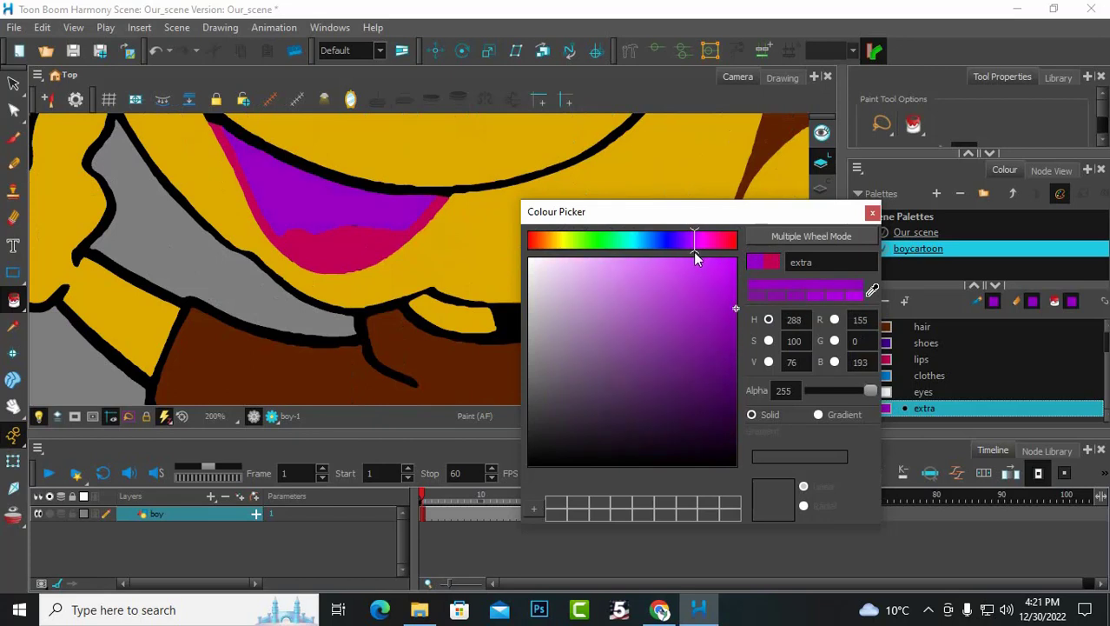
pyautogui.click(872, 213)
# Step: Examine the recoloured mouth and eyelids and the rest of the boy's painted figure
pyautogui.scroll(-3, 599, 268)
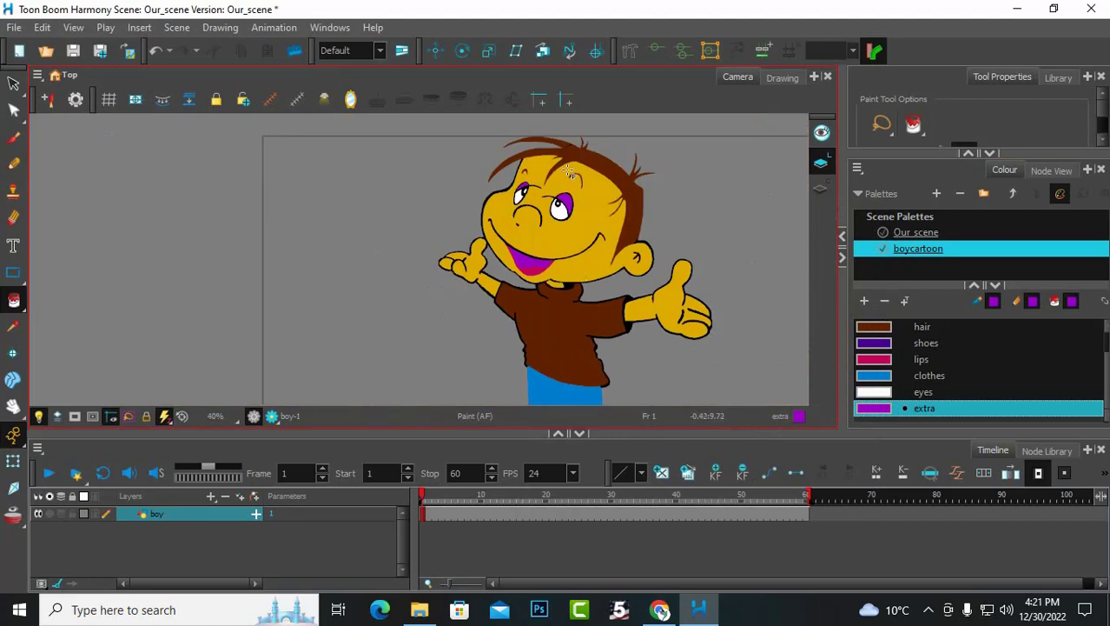
pyautogui.scroll(2, 569, 174)
pyautogui.scroll(-3, 569, 171)
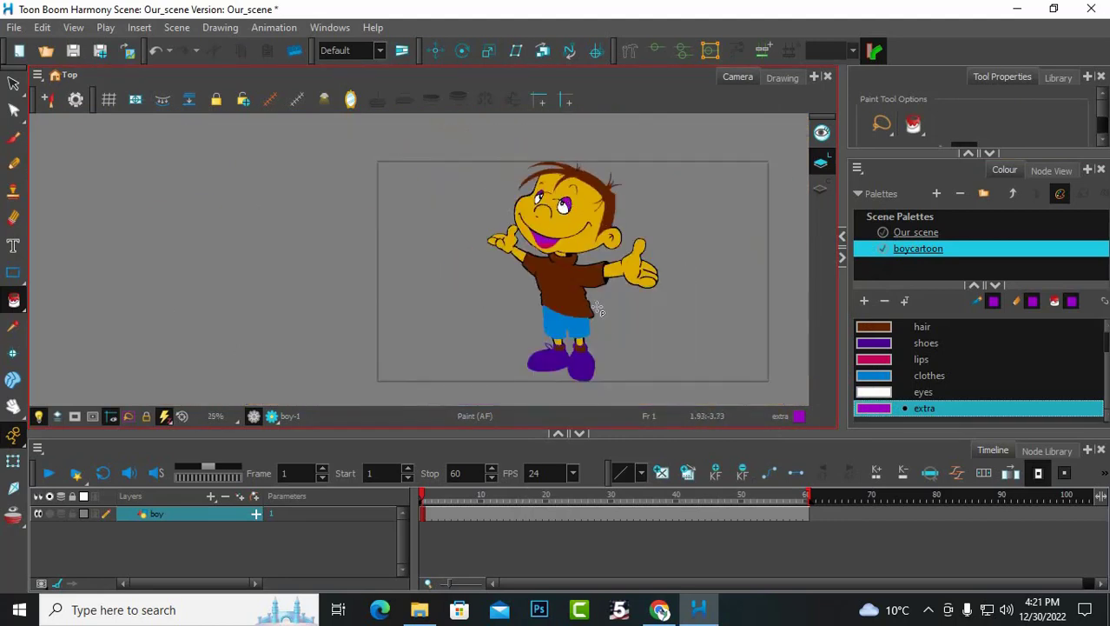
pyautogui.scroll(3, 600, 362)
pyautogui.scroll(-3, 600, 364)
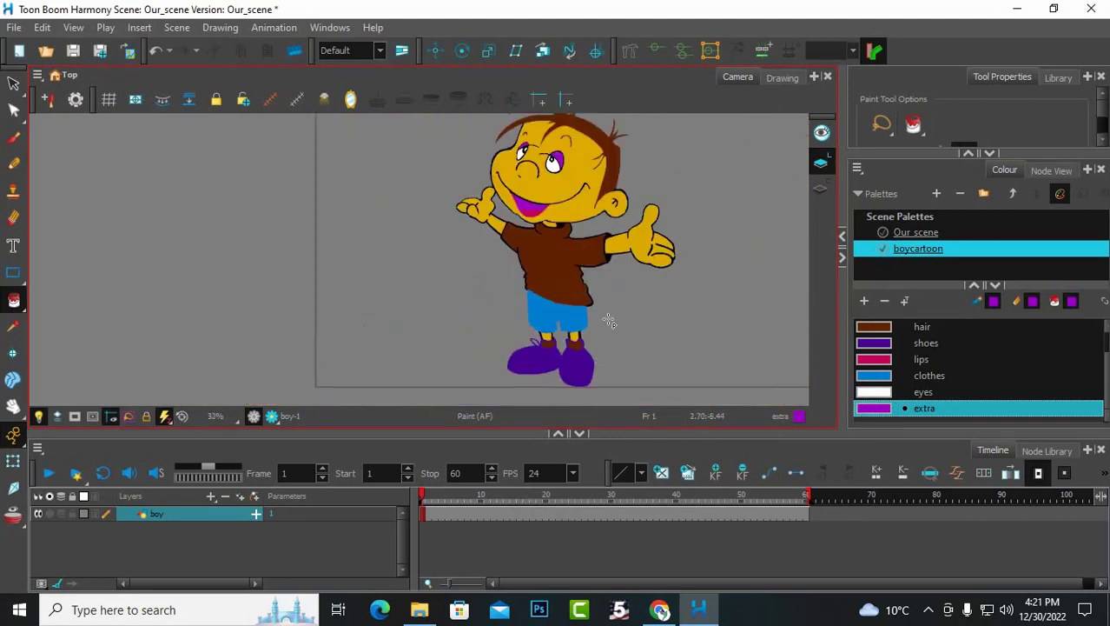
pyautogui.scroll(3, 615, 313)
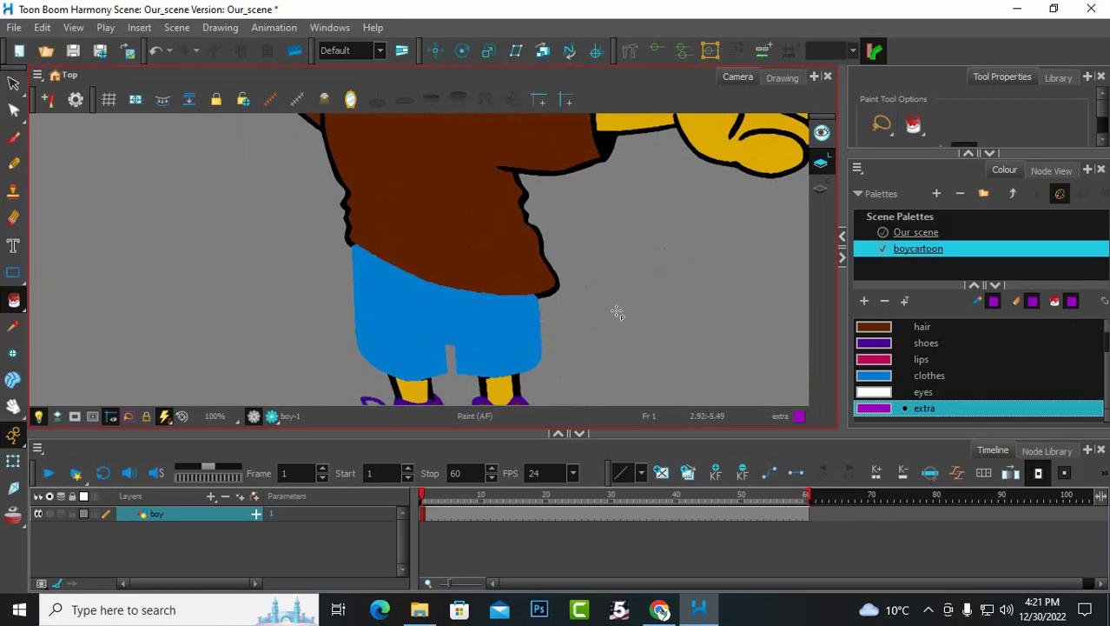
pyautogui.scroll(-3, 617, 313)
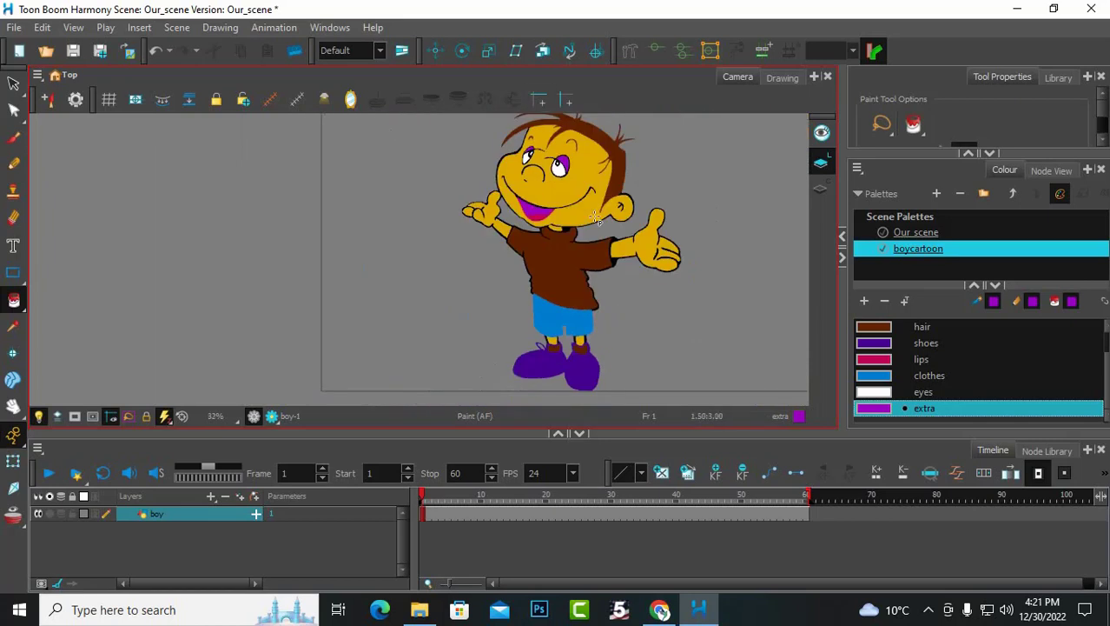
# Step: Select individual pieces of the boy with the Select tool: the upper mouth line, the smile line and a section of hair
pyautogui.click(13, 84)
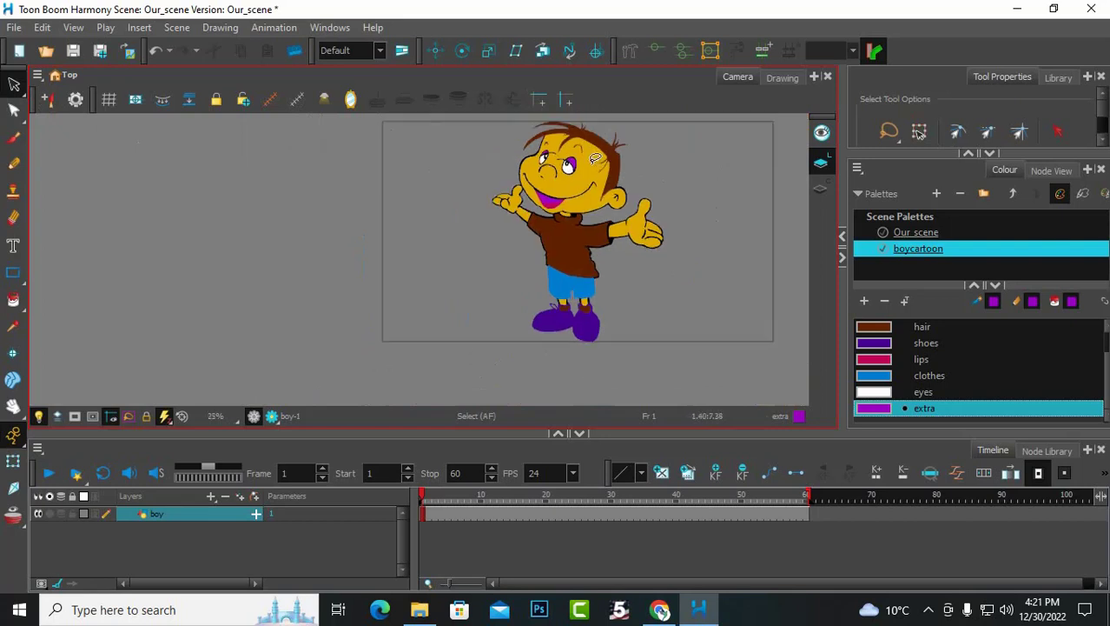
pyautogui.scroll(7, 600, 159)
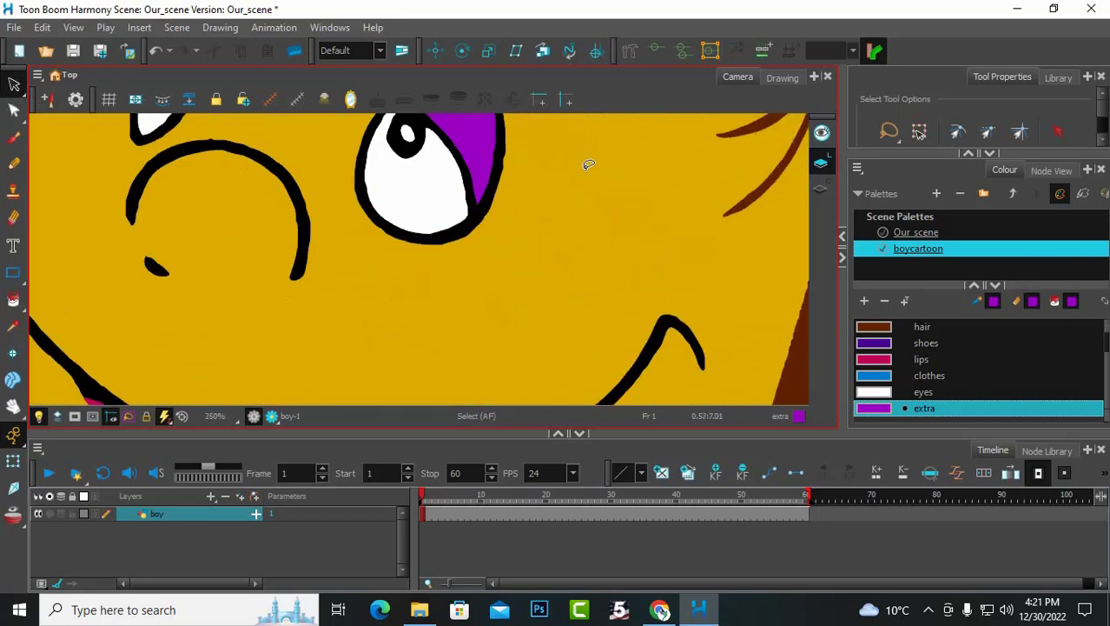
pyautogui.scroll(-3, 589, 165)
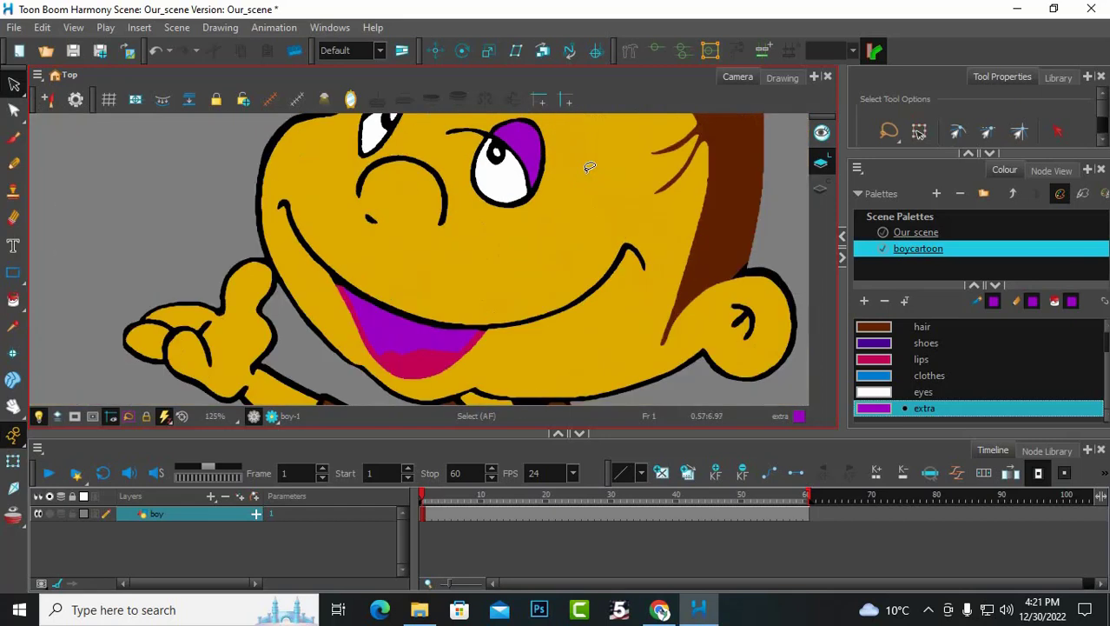
pyautogui.scroll(1, 589, 165)
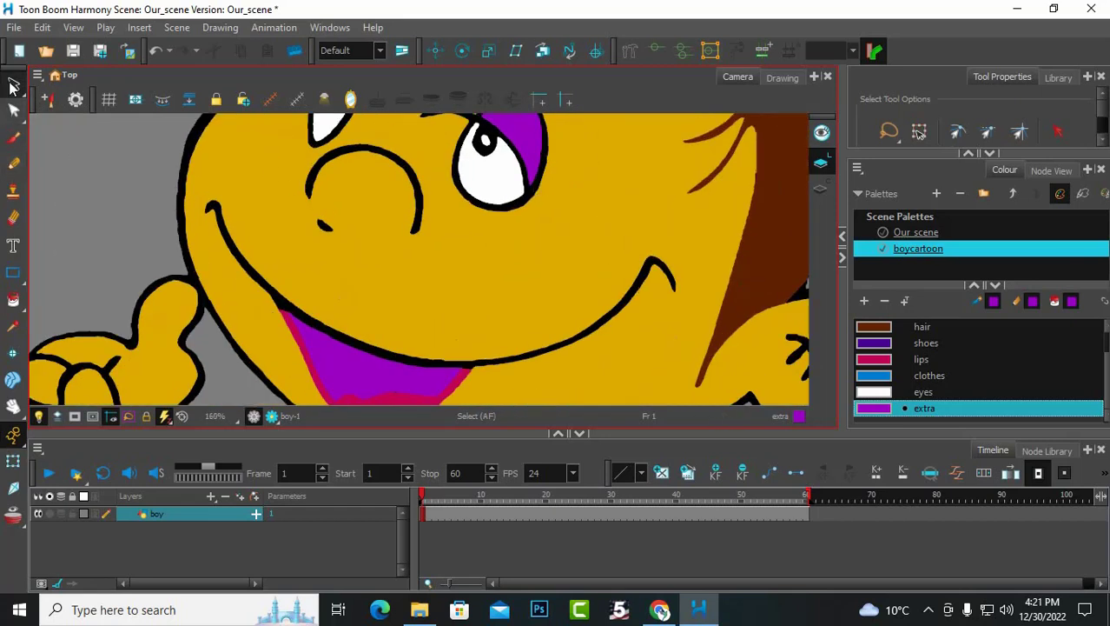
pyautogui.click(341, 327)
pyautogui.scroll(4, 515, 375)
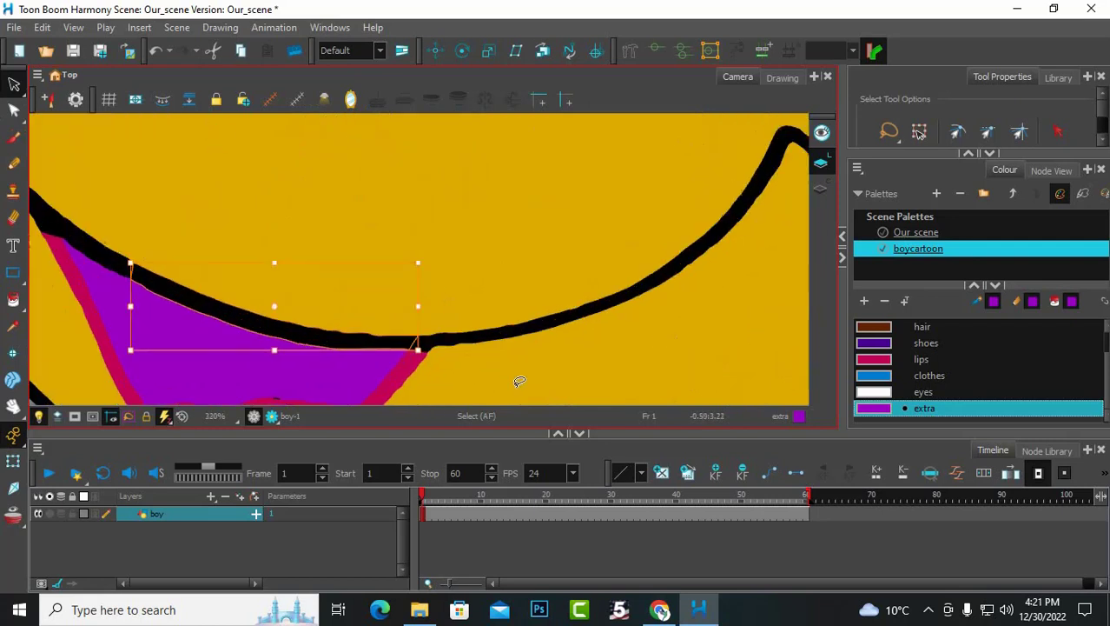
pyautogui.scroll(-5, 439, 326)
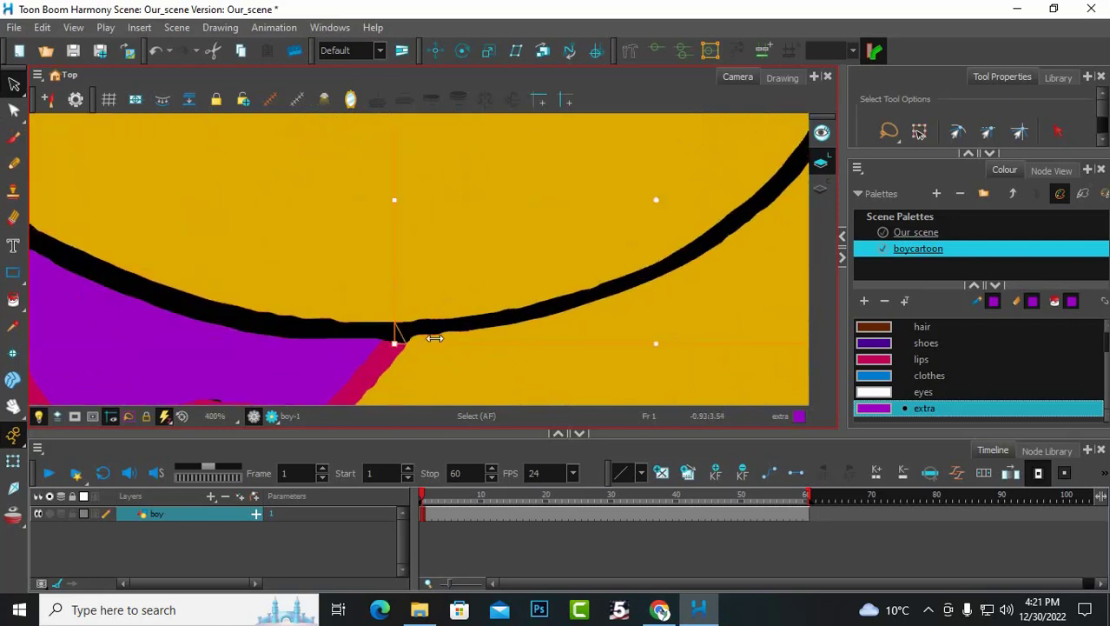
pyautogui.click(250, 254)
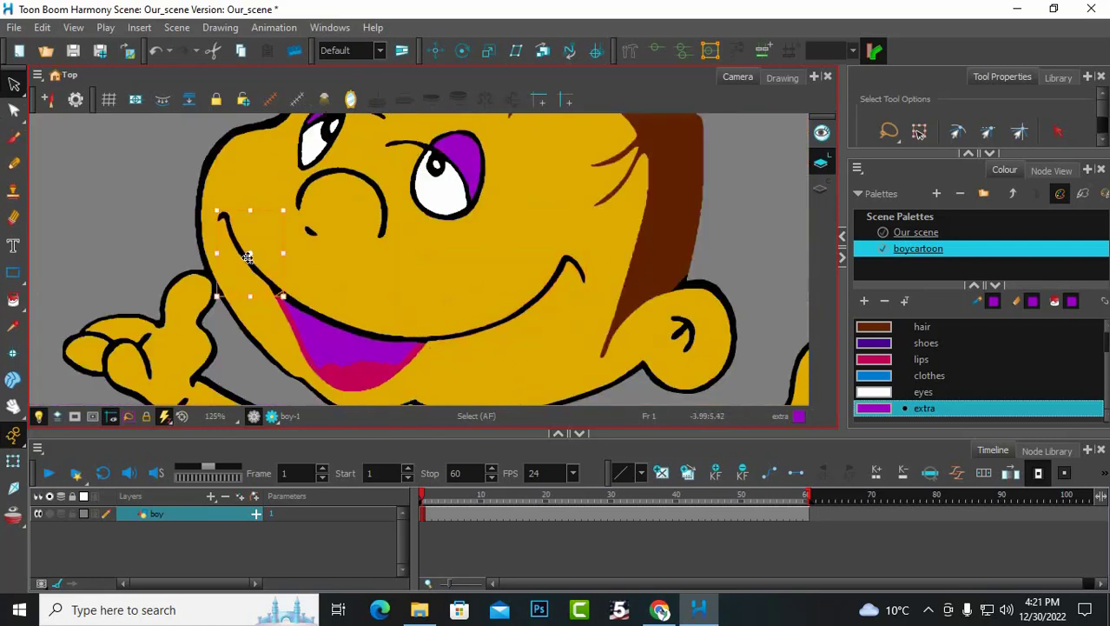
pyautogui.scroll(-2, 490, 293)
pyautogui.scroll(2, 565, 255)
pyautogui.click(567, 238)
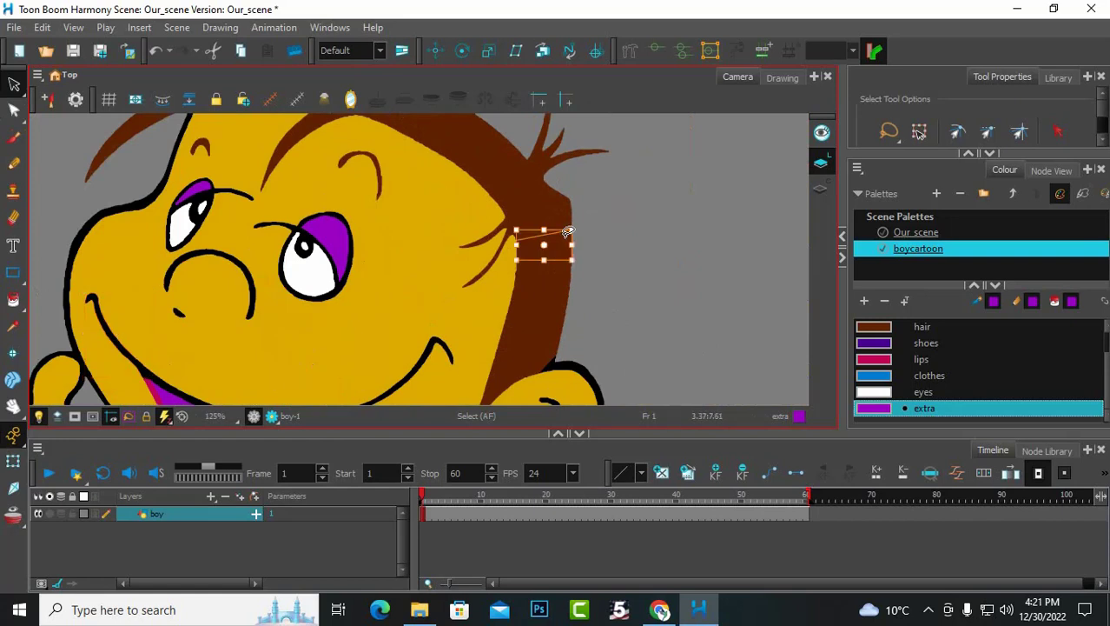
# Step: Try the lips swatch on the boy's selected face fill and restore it to the skin swatch
pyautogui.click(491, 276)
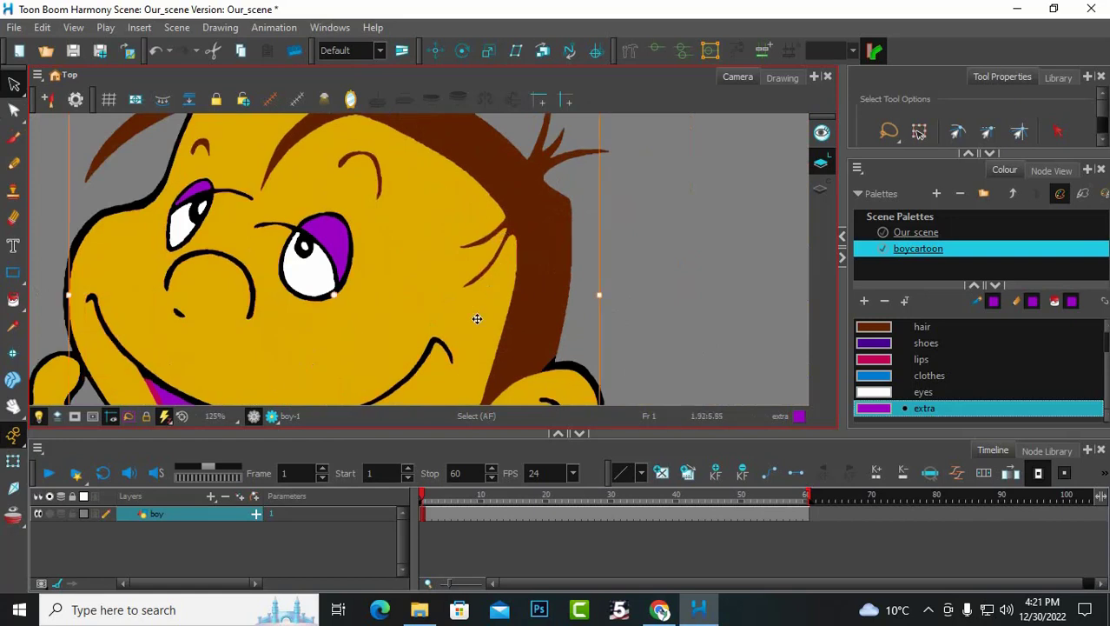
pyautogui.scroll(-2, 422, 300)
pyautogui.scroll(1, 411, 303)
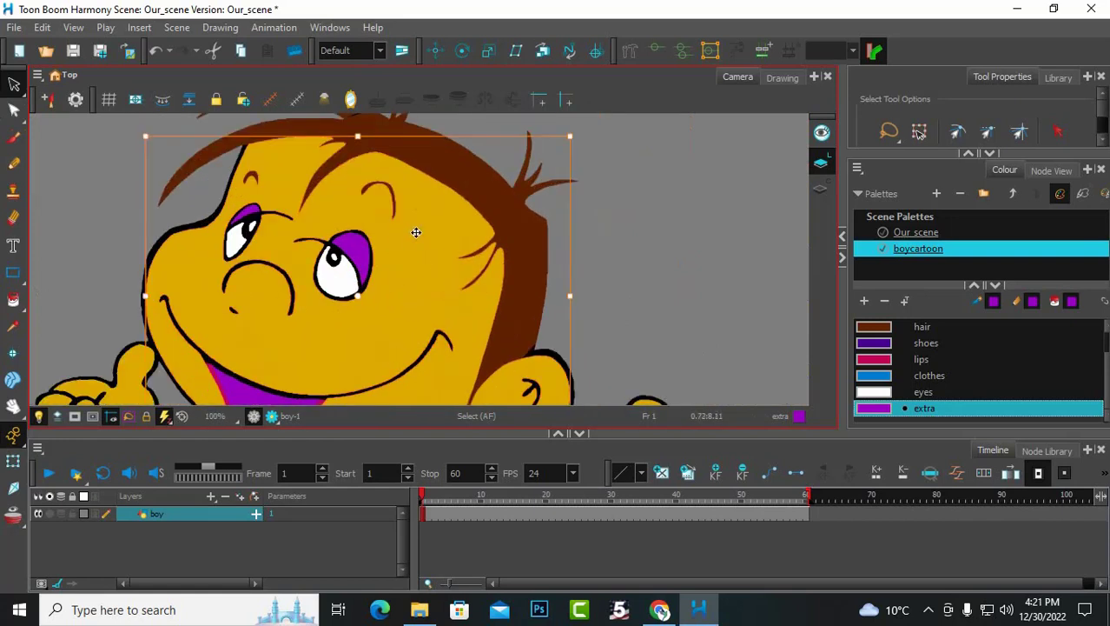
pyautogui.click(876, 363)
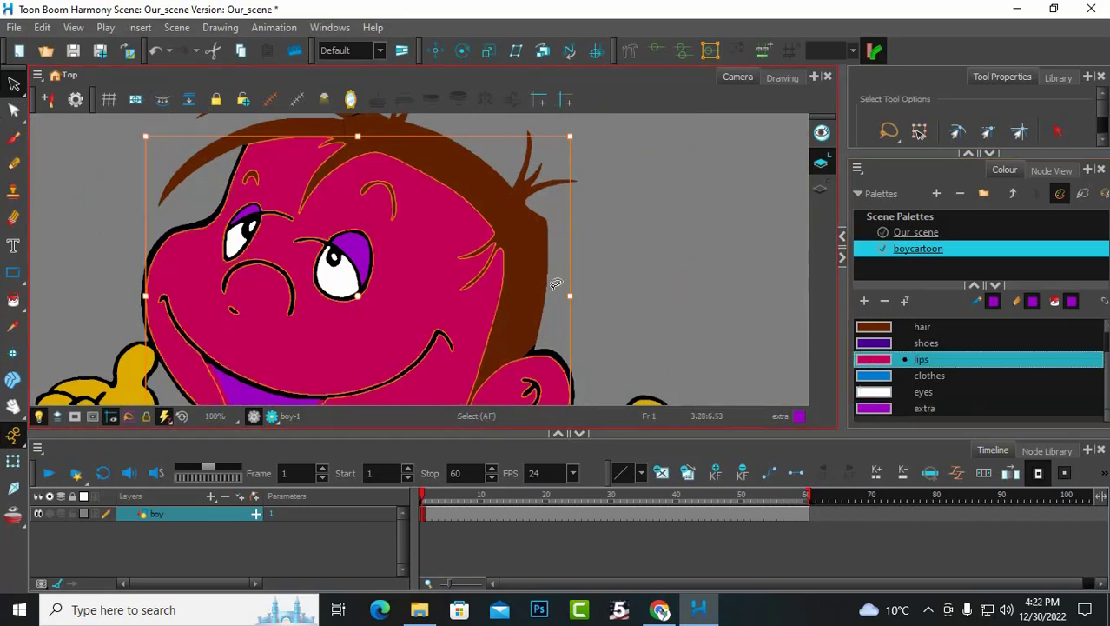
pyautogui.scroll(1, 878, 375)
pyautogui.click(879, 350)
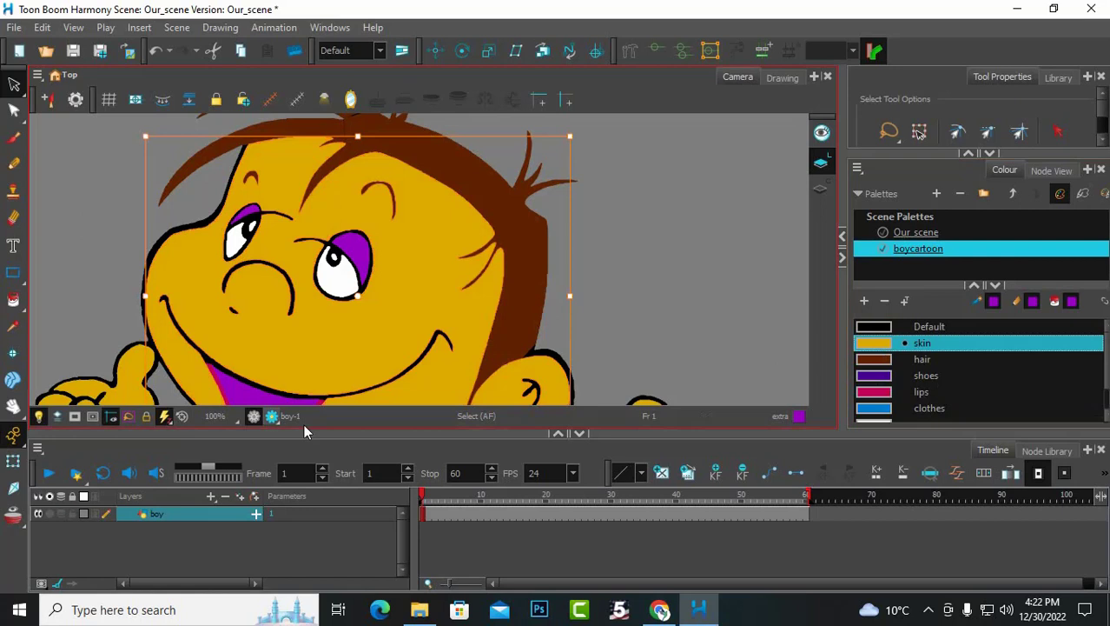
# Step: With the larger eye's upper eyelid selected, add a new swatch based on the lips colour and name it grad
pyautogui.click(361, 244)
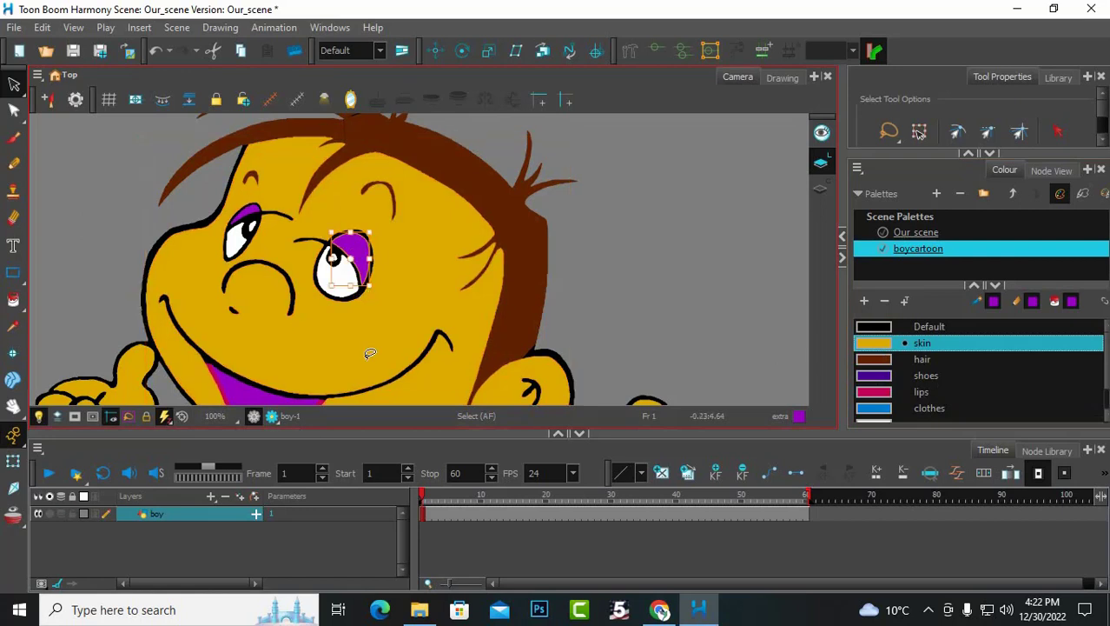
pyautogui.click(931, 396)
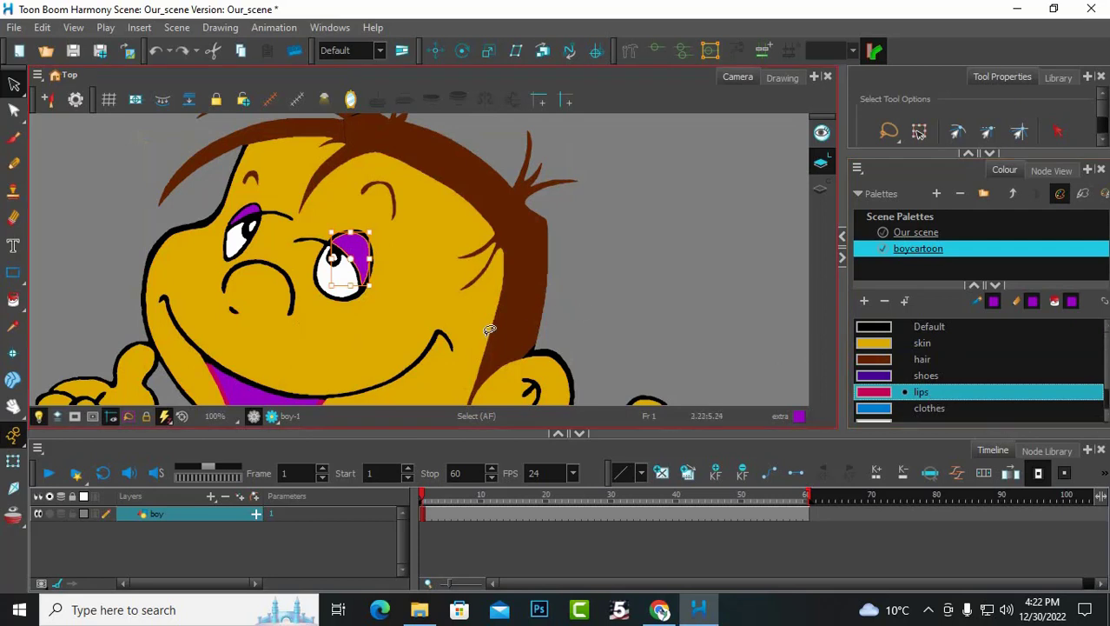
pyautogui.scroll(-1, 971, 404)
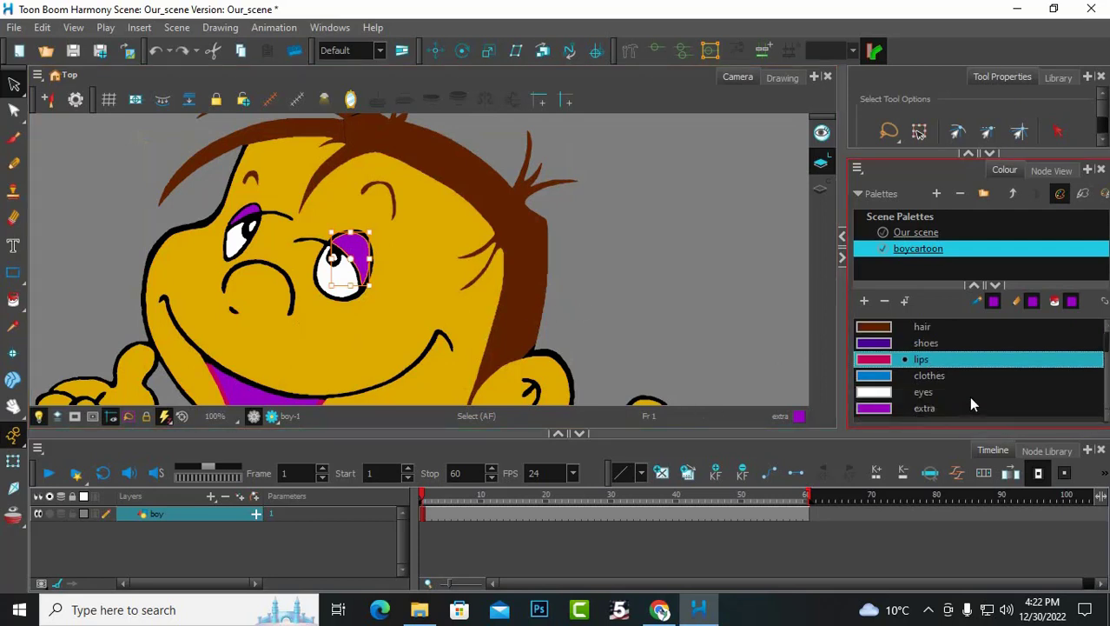
pyautogui.click(862, 304)
pyautogui.doubleClick(924, 409)
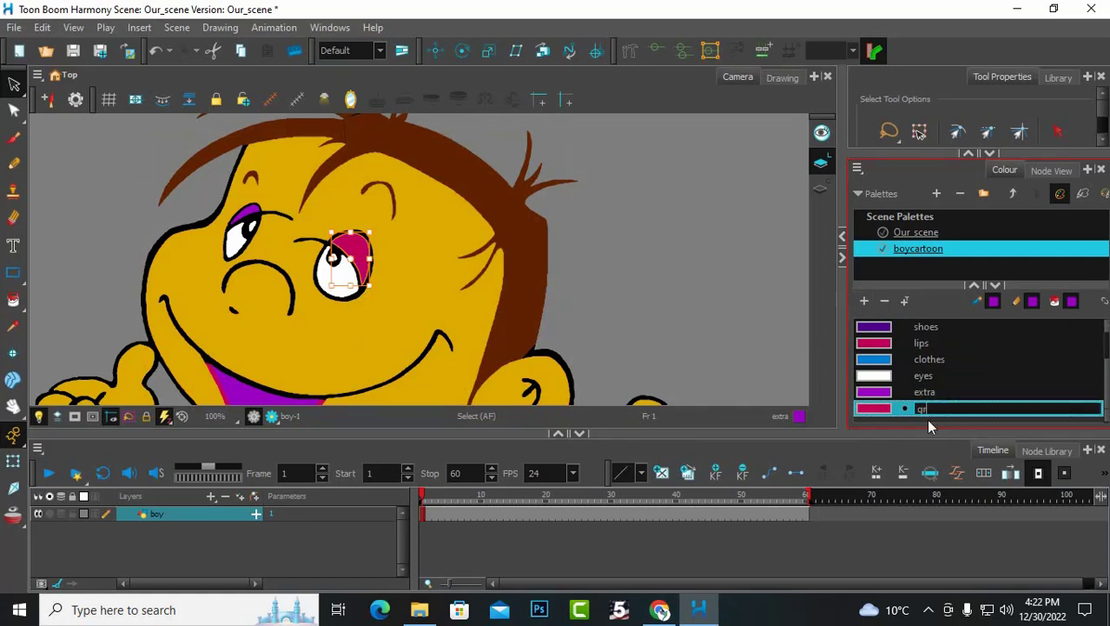
pyautogui.press('Tab')
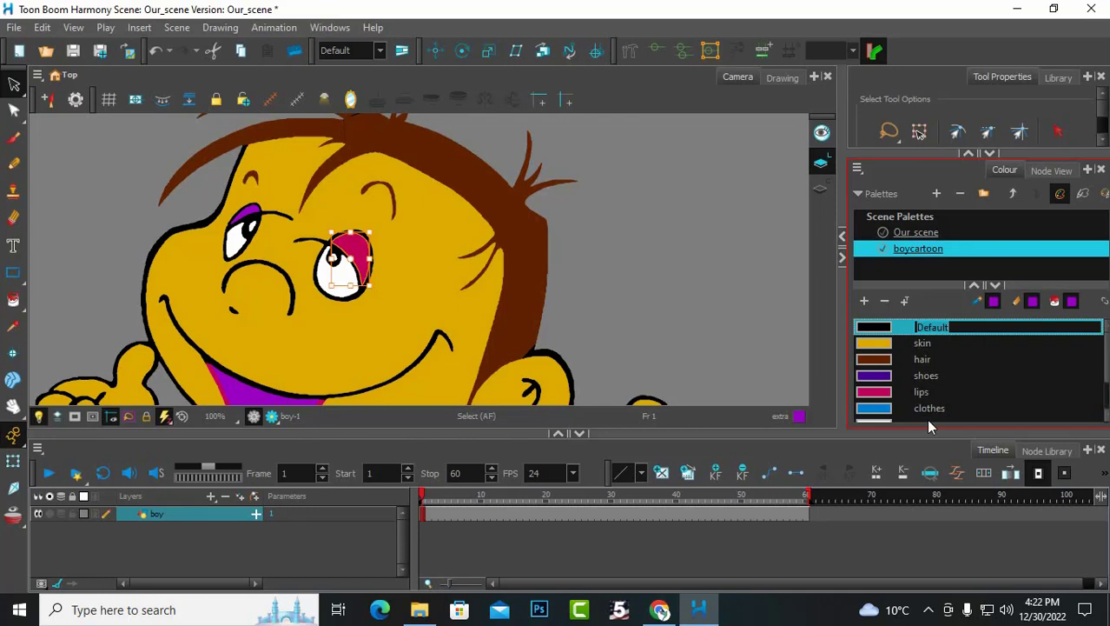
# Step: Set the grad swatch's fill type to gradient in the Colour Picker
pyautogui.scroll(-2, 882, 365)
pyautogui.doubleClick(879, 409)
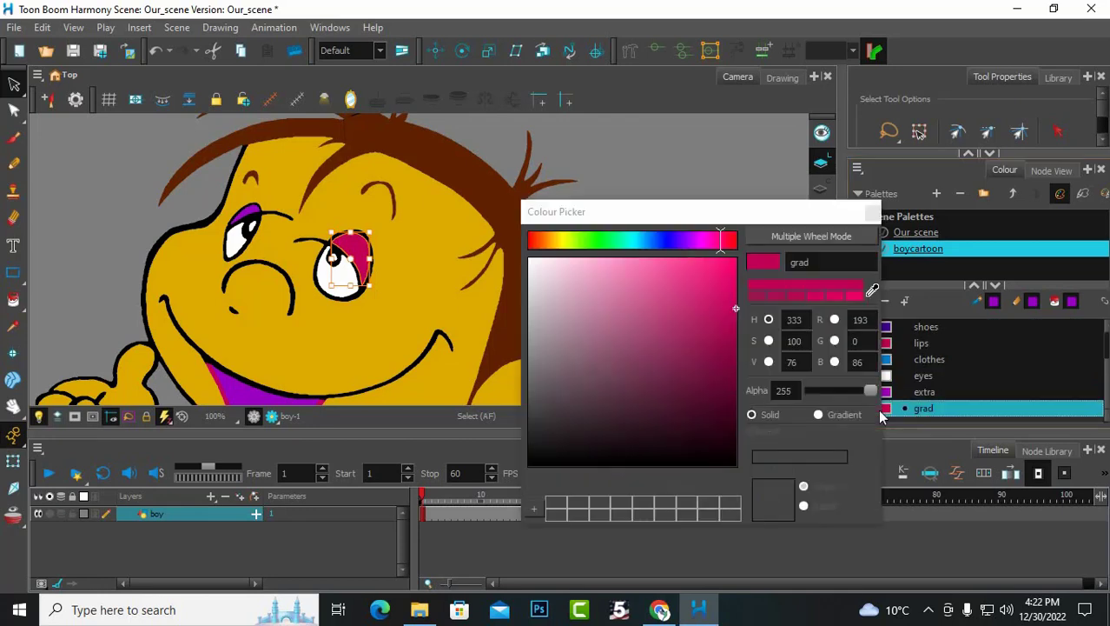
pyautogui.click(819, 415)
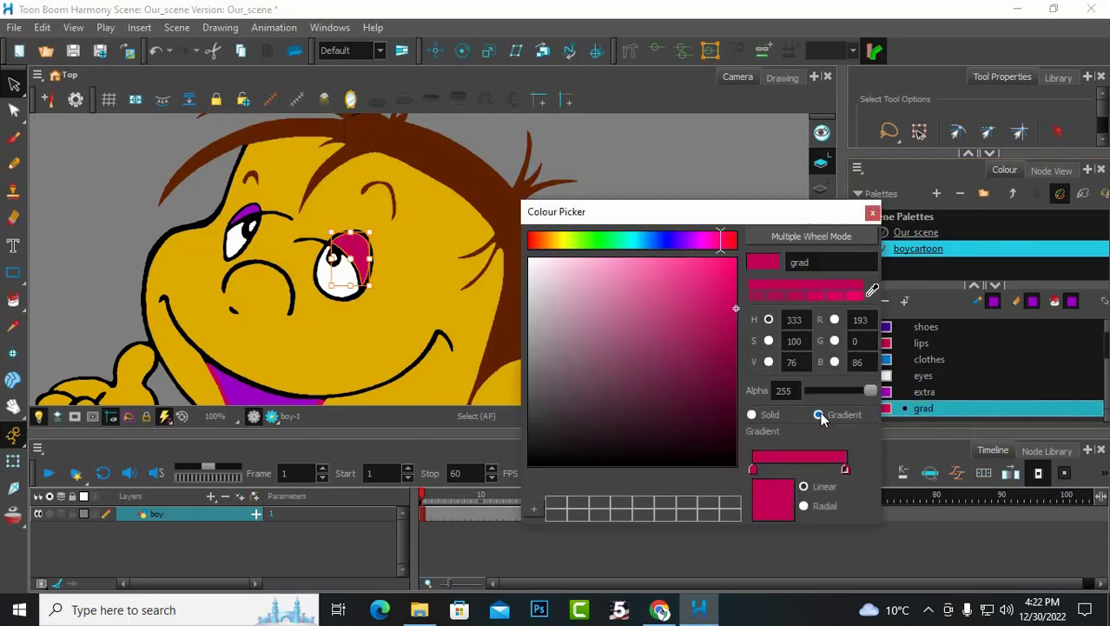
pyautogui.click(928, 610)
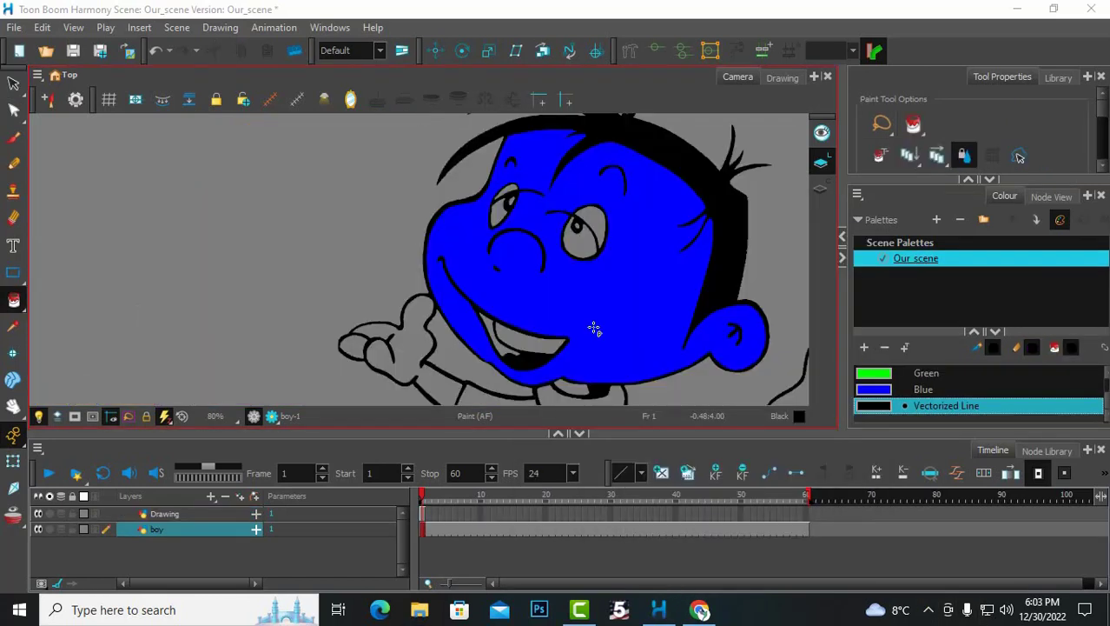
pyautogui.scroll(-3, 595, 329)
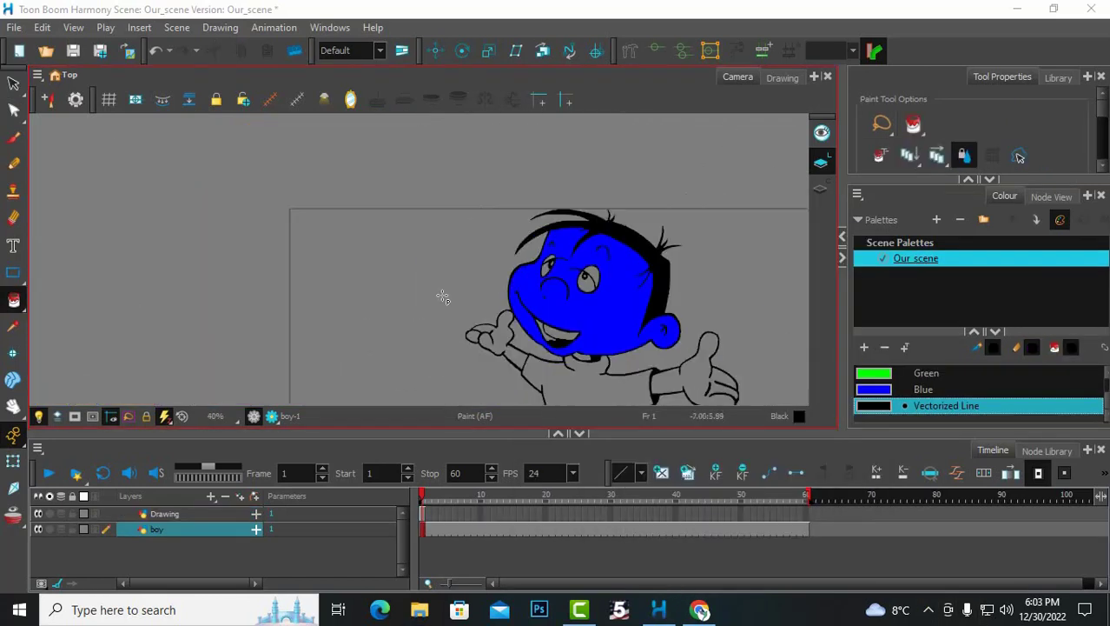
pyautogui.scroll(-3, 350, 285)
pyautogui.scroll(3, 547, 353)
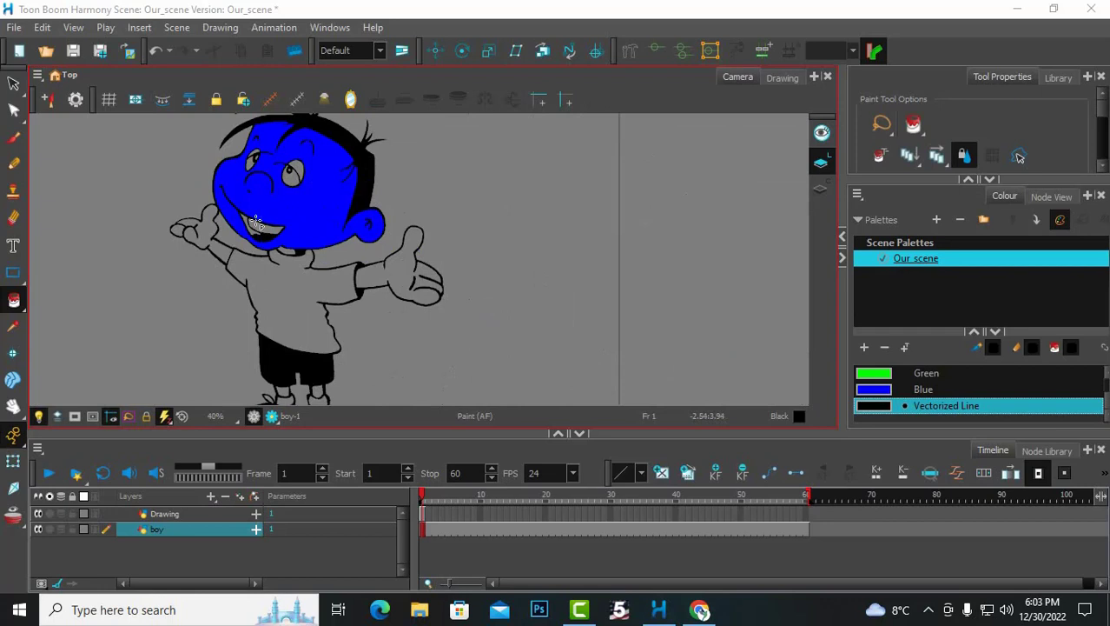
pyautogui.scroll(3, 261, 213)
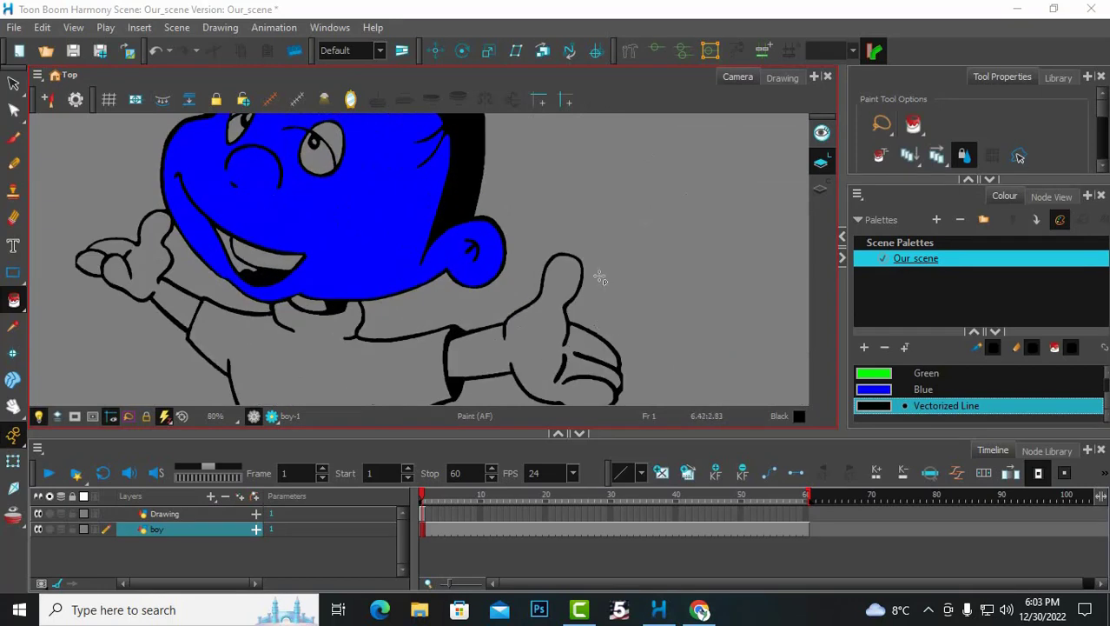
# Step: Add a new swatch to the Our_scene palette and name it gradi
pyautogui.scroll(-3, 600, 277)
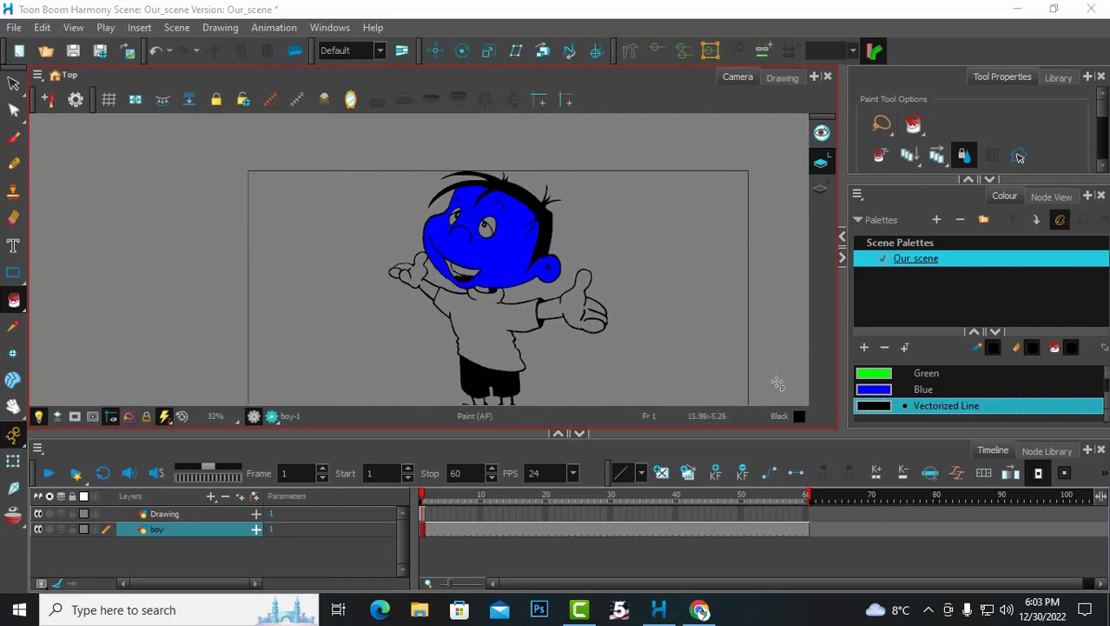
pyautogui.click(866, 349)
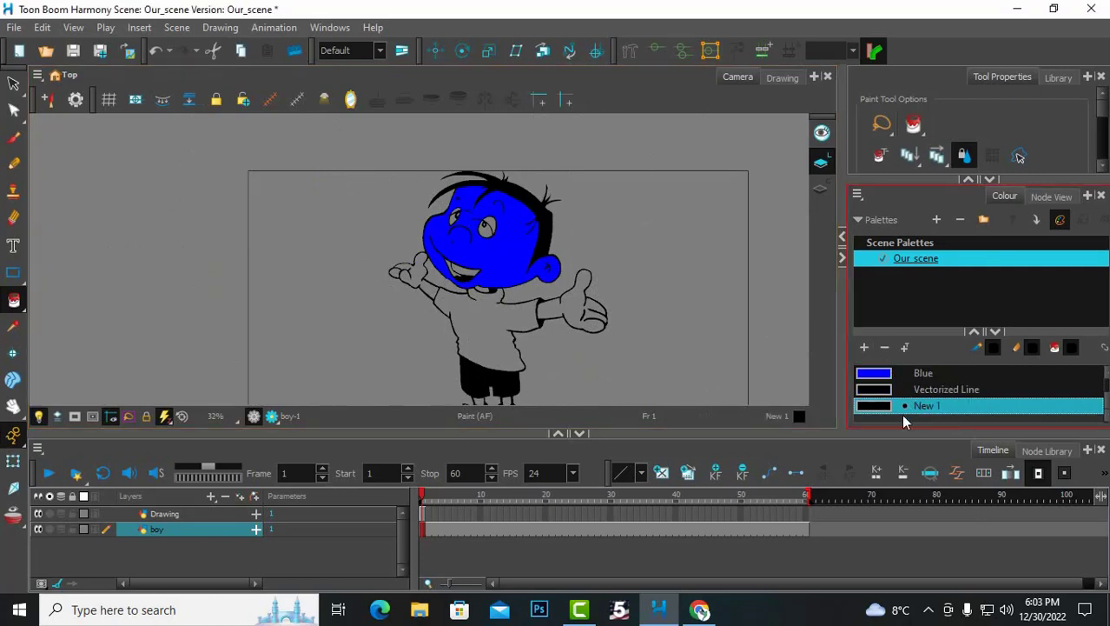
pyautogui.doubleClick(917, 408)
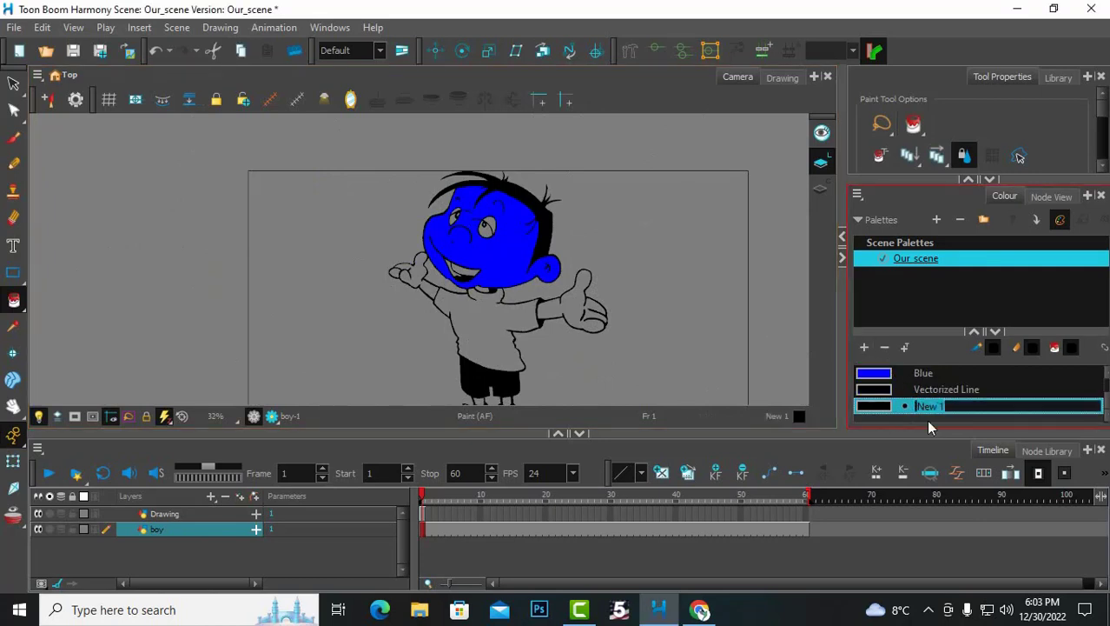
pyautogui.press('Tab')
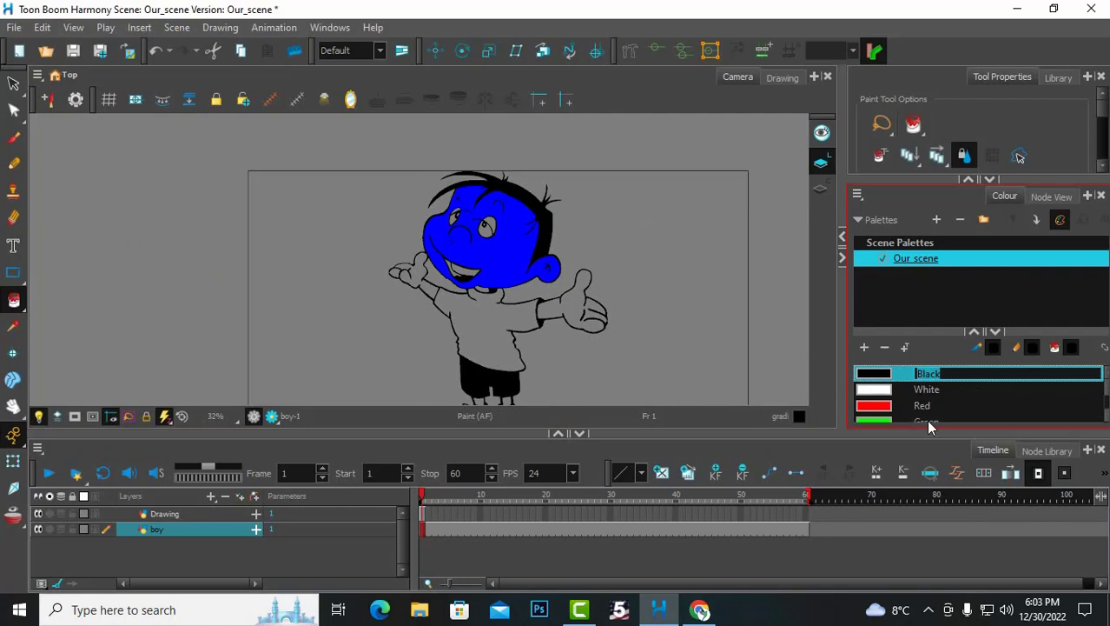
pyautogui.press('Escape')
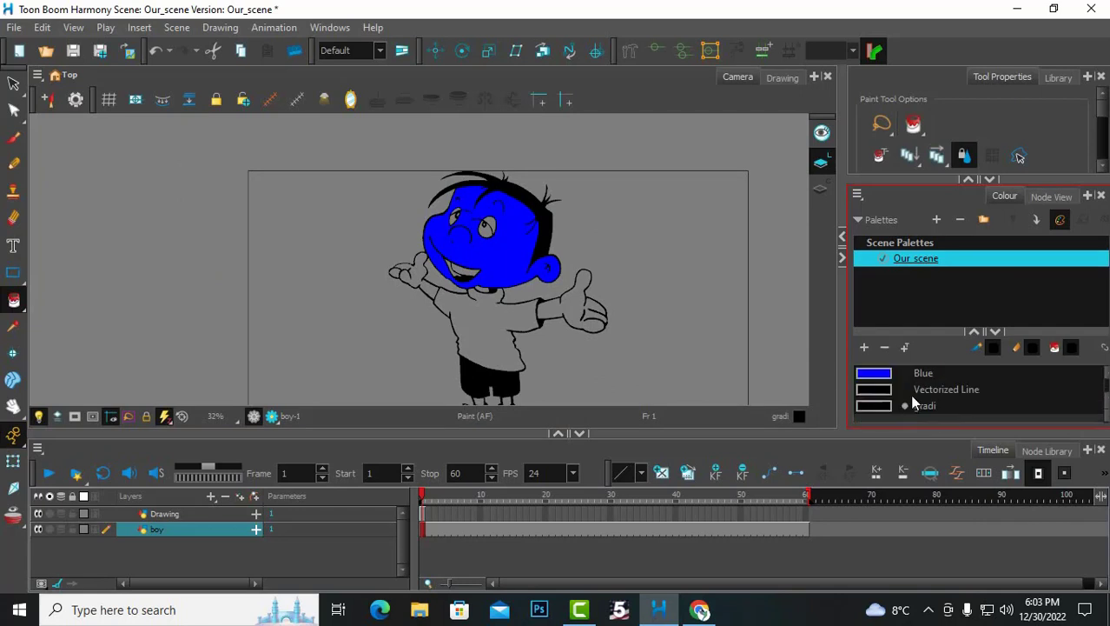
# Step: Set the gradi swatch's colour to light orange (R 255, G 205, B 126) and switch its fill type to gradient
pyautogui.doubleClick(873, 407)
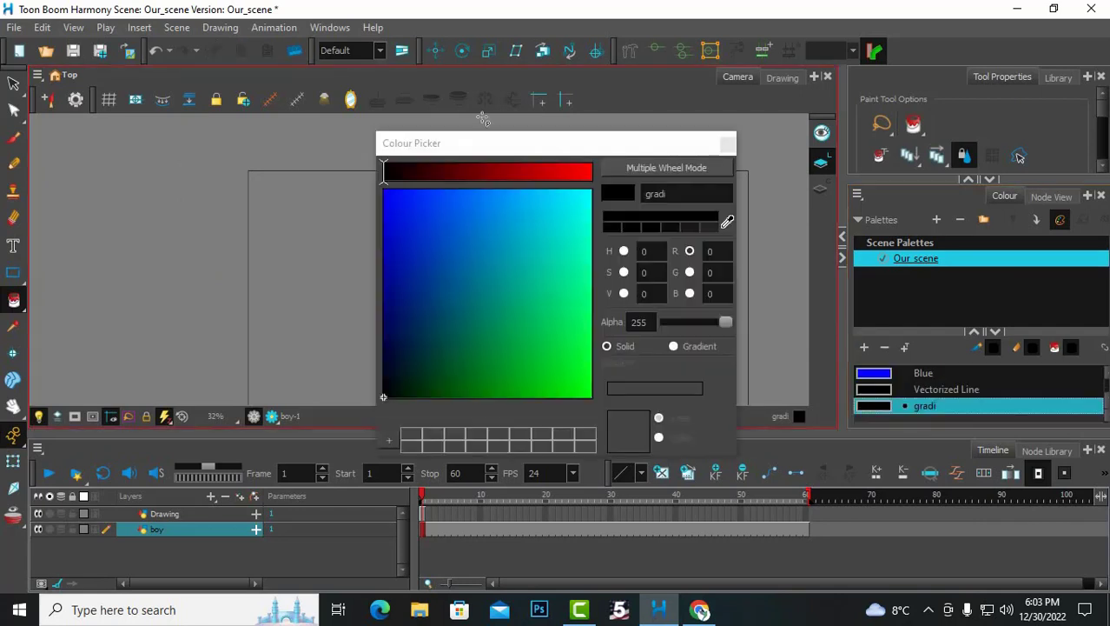
pyautogui.moveTo(538, 145); pyautogui.dragTo(756, 172)
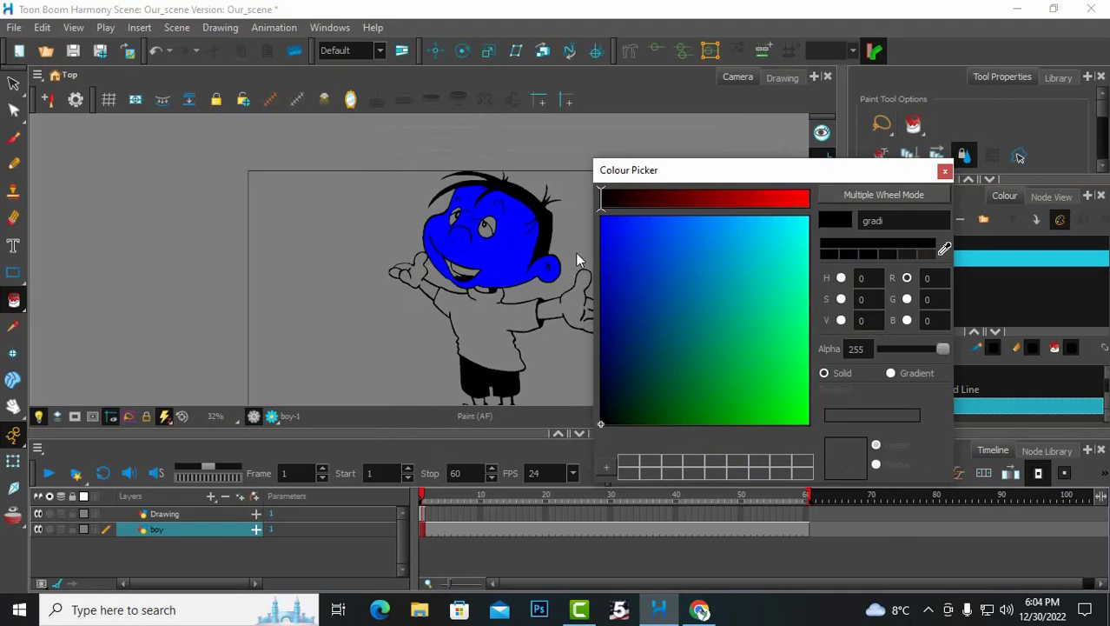
pyautogui.click(798, 199)
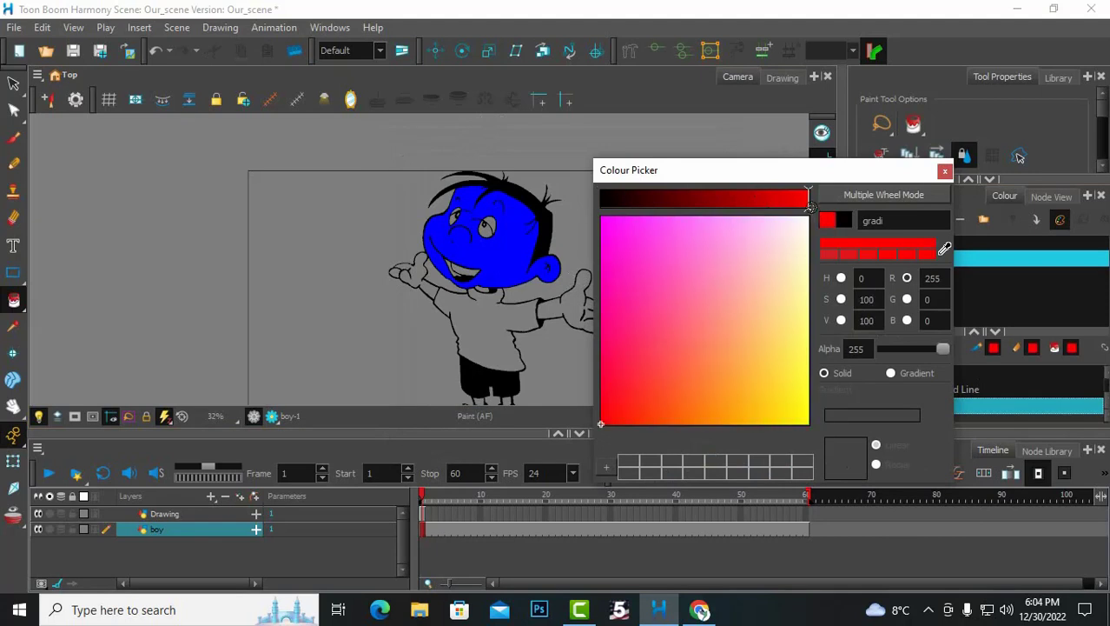
pyautogui.moveTo(796, 289); pyautogui.dragTo(768, 321)
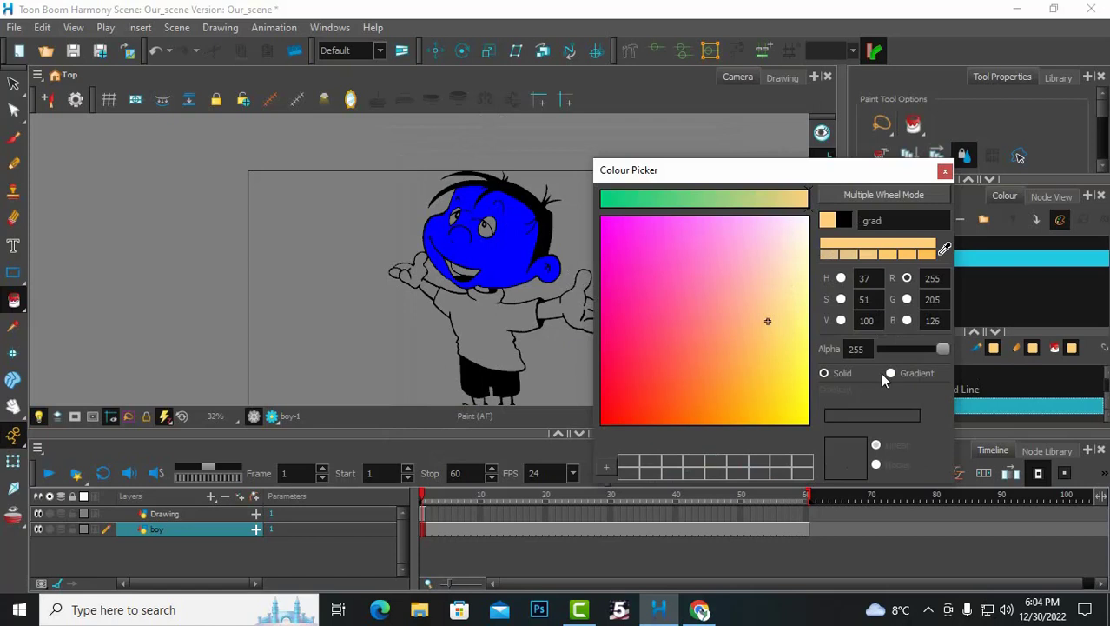
pyautogui.click(888, 373)
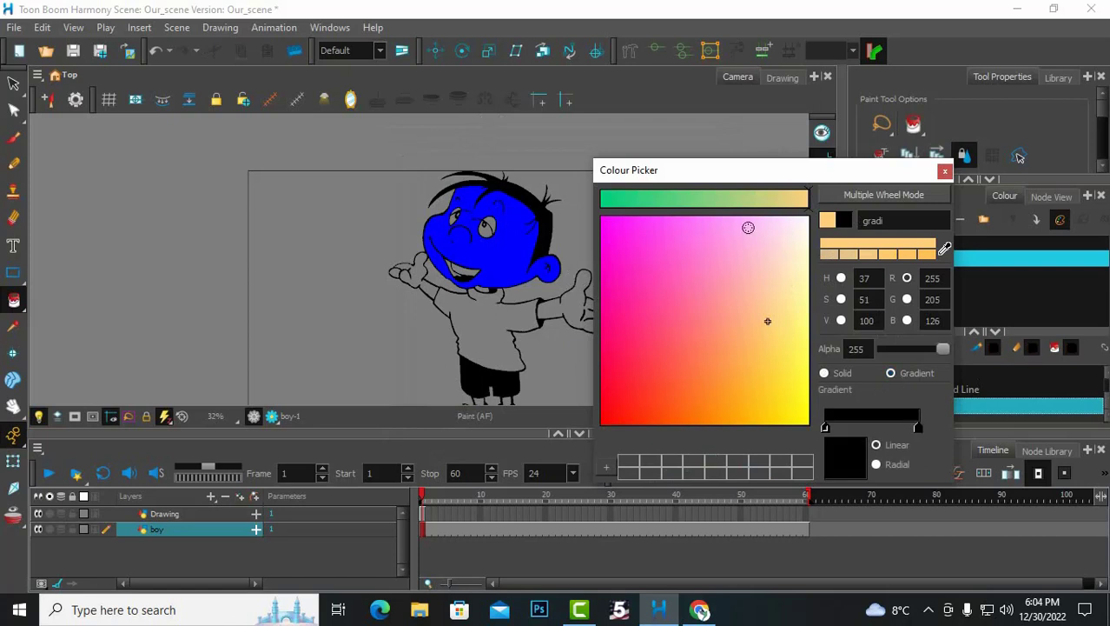
# Step: Colour the gradient's start stop R 255, G 208, B 125 and its end stop R 255, G 218, B 161
pyautogui.moveTo(826, 180); pyautogui.dragTo(847, 166)
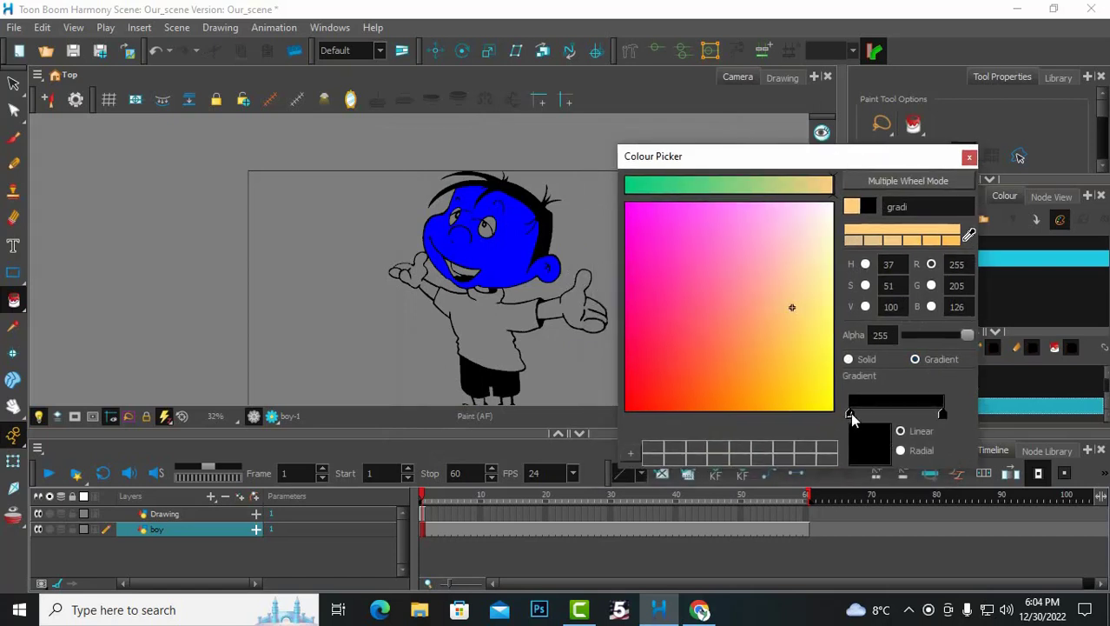
pyautogui.click(794, 308)
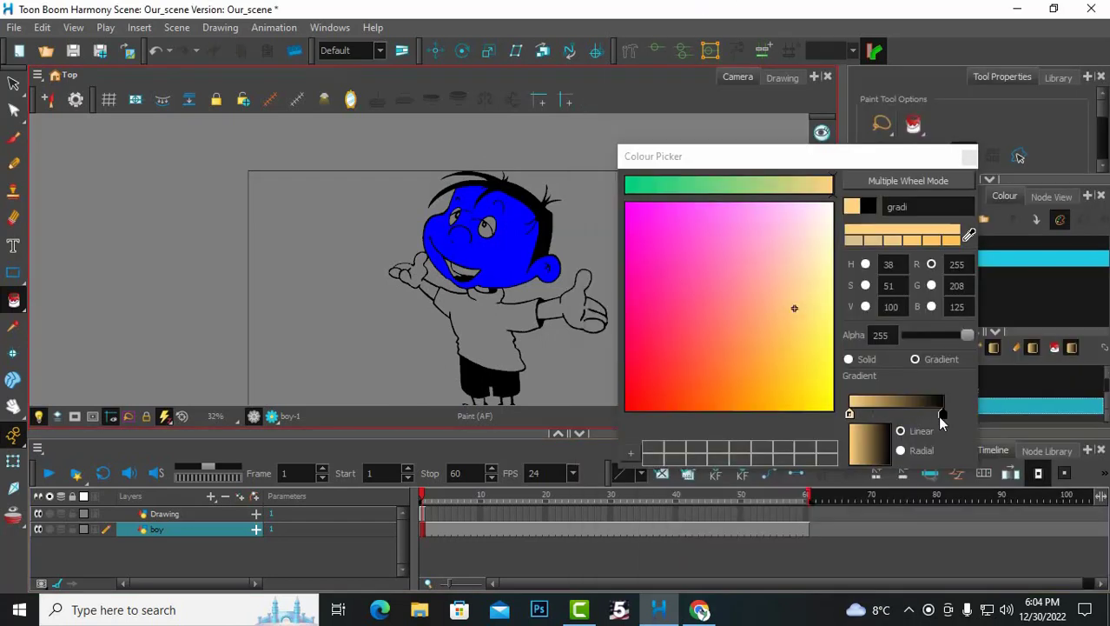
pyautogui.click(942, 415)
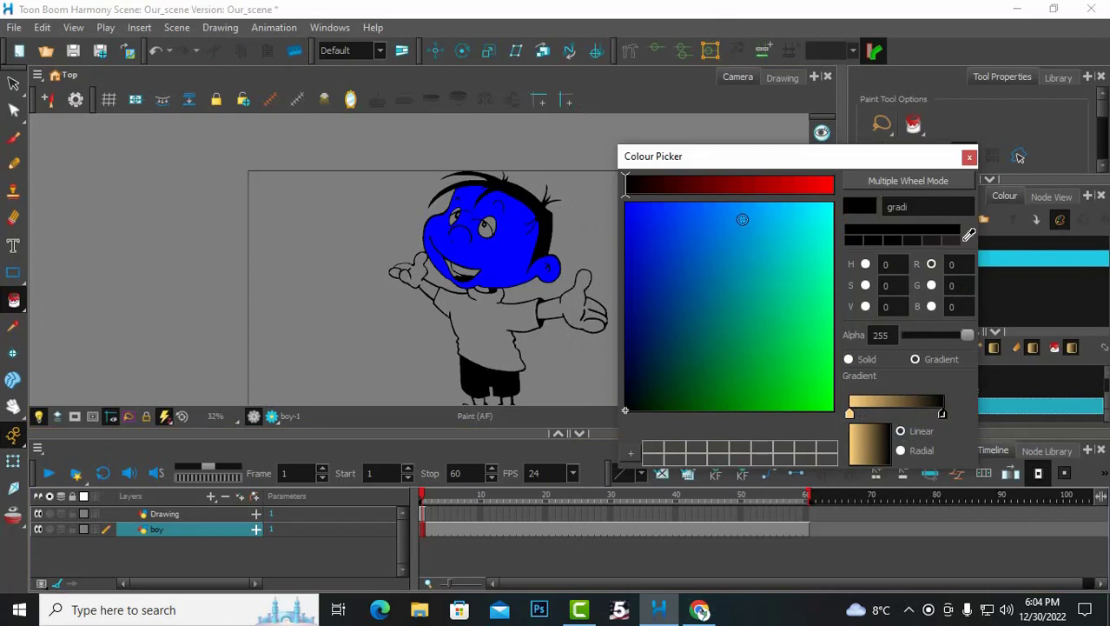
pyautogui.click(782, 185)
pyautogui.moveTo(785, 285)
pyautogui.mouseDown()
pyautogui.moveTo(789, 333)
pyautogui.moveTo(789, 311)
pyautogui.moveTo(814, 300)
pyautogui.moveTo(797, 307)
pyautogui.moveTo(803, 279)
pyautogui.mouseUp()
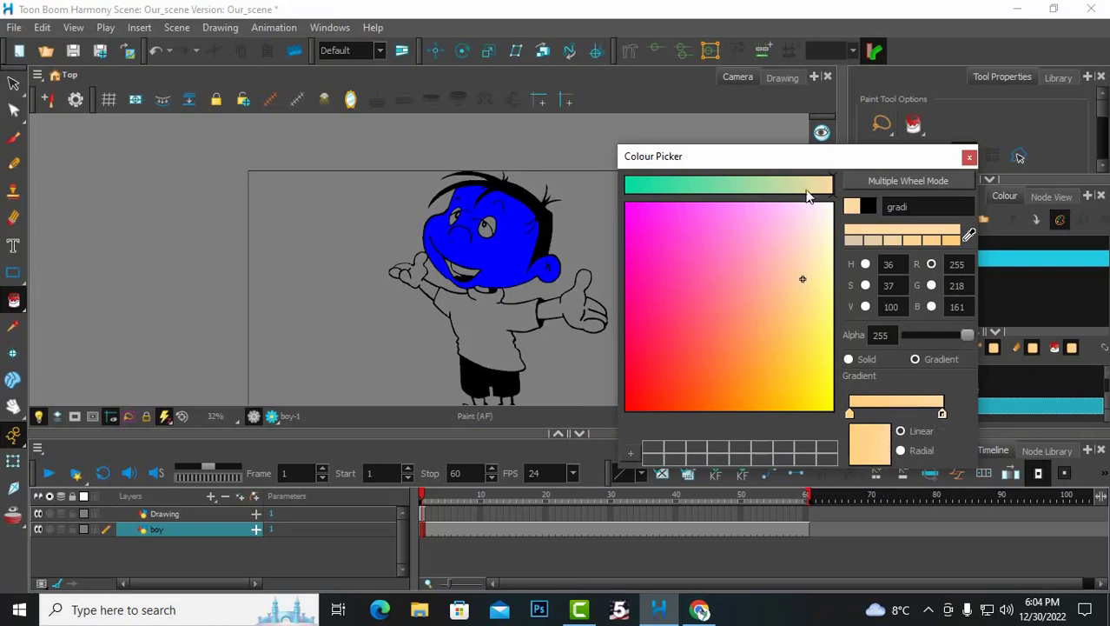
# Step: Add a salmon stop (R 255, G 168, B 134) about a third of the way along the gradient
pyautogui.moveTo(835, 157); pyautogui.dragTo(852, 148)
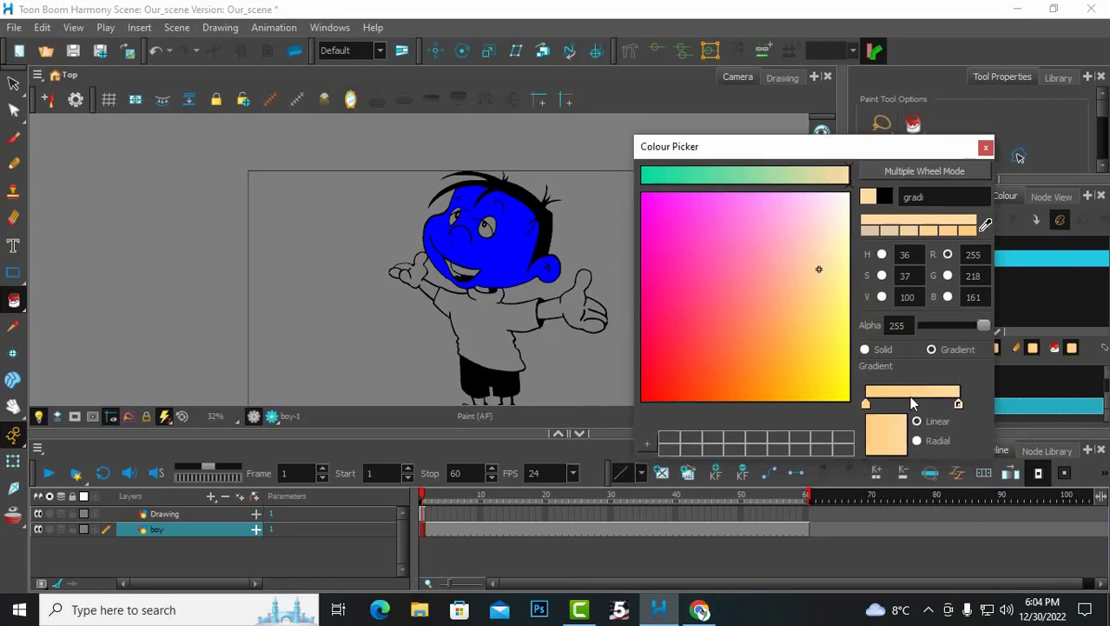
pyautogui.click(900, 403)
pyautogui.moveTo(900, 405); pyautogui.dragTo(882, 405)
pyautogui.moveTo(813, 274); pyautogui.dragTo(778, 291)
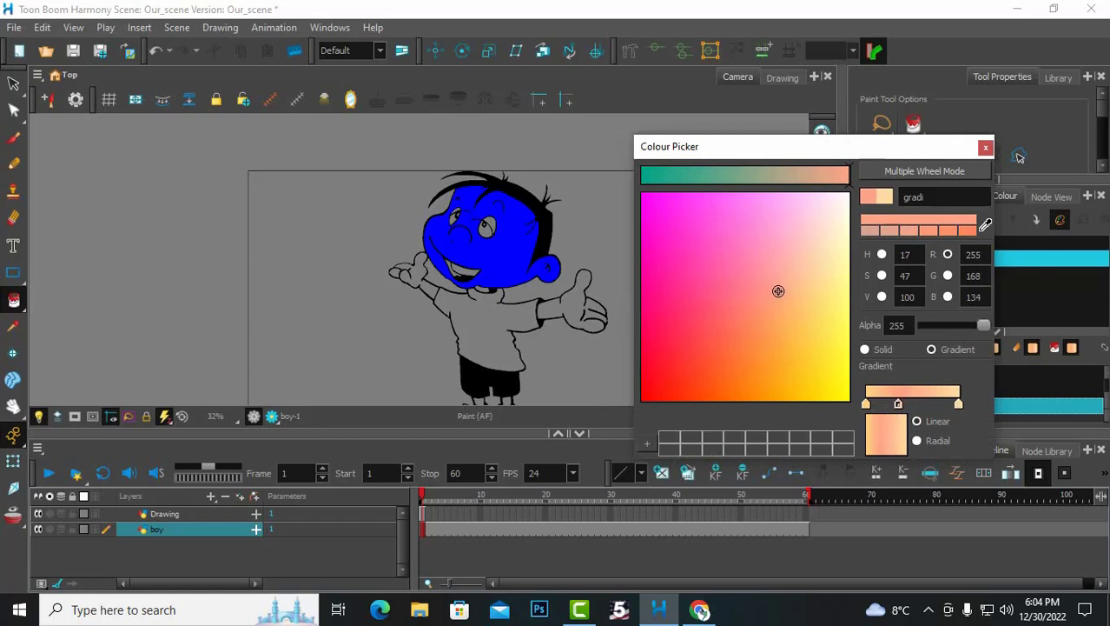
# Step: Close the Colour Picker and paint the boy's blue face with the gradi swatch
pyautogui.click(985, 149)
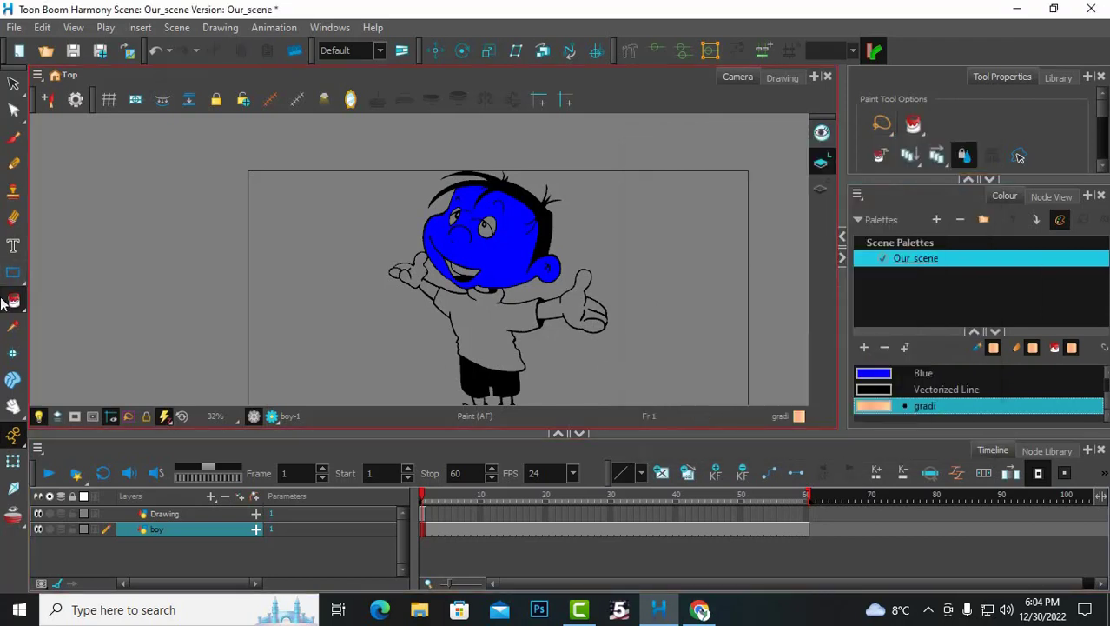
pyautogui.click(521, 244)
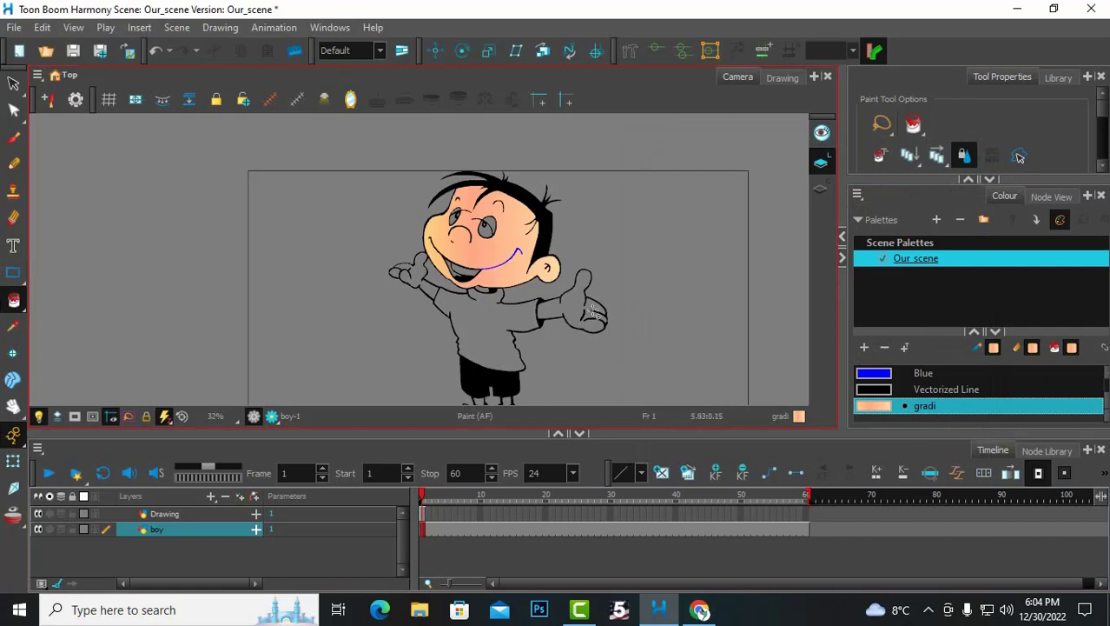
pyautogui.scroll(3, 528, 209)
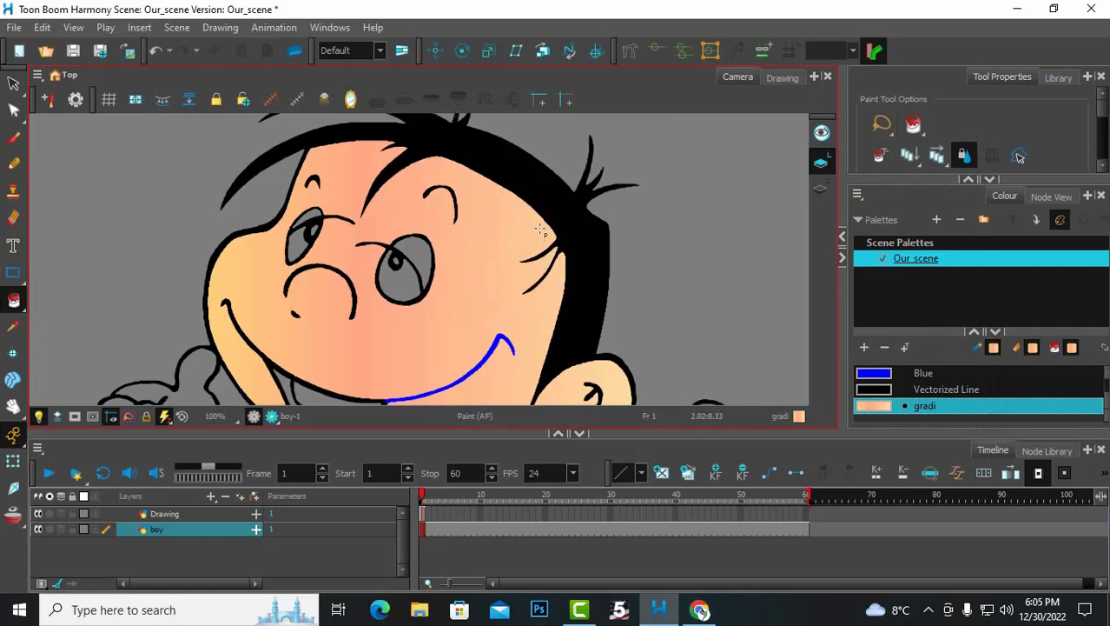
pyautogui.scroll(-1, 540, 230)
pyautogui.scroll(-1, 506, 320)
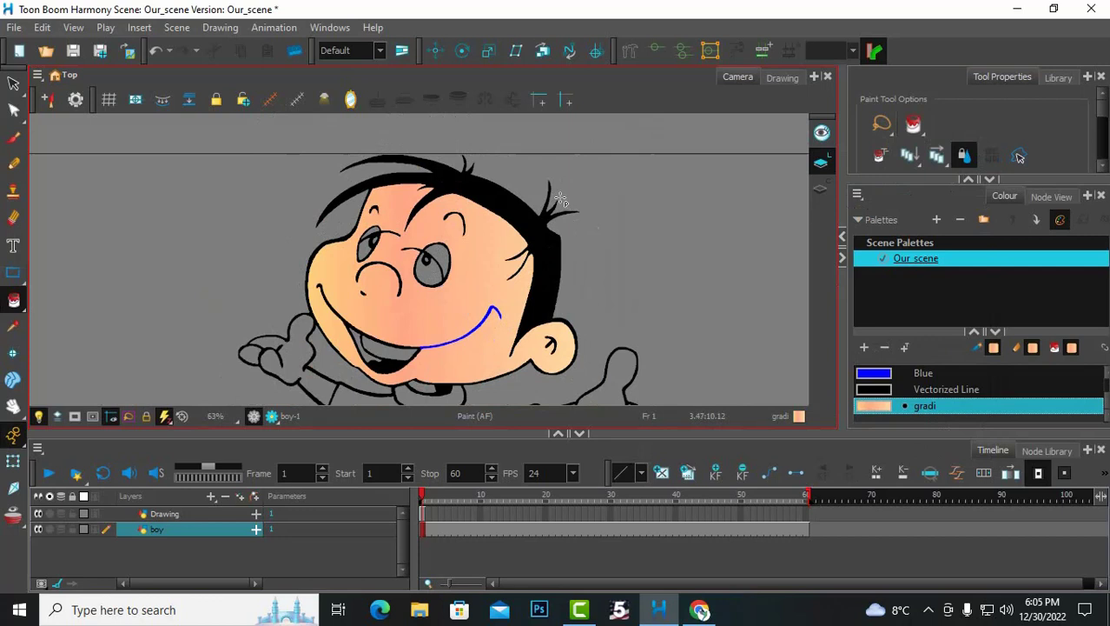
pyautogui.scroll(-1, 560, 200)
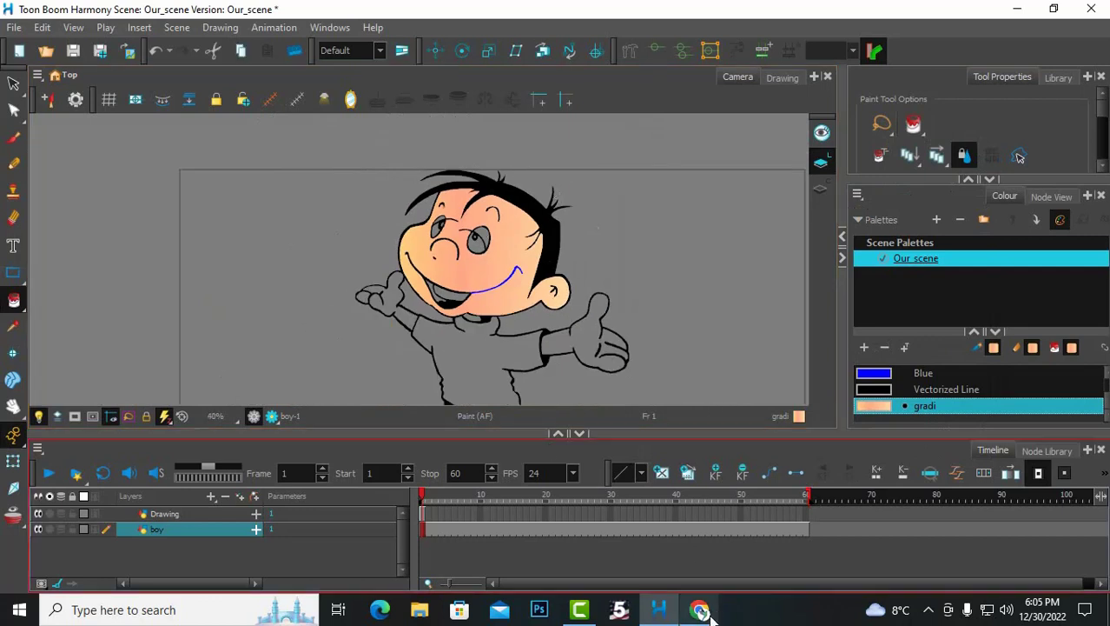
# Step: Switch to Chrome and examine the Google brand colours and the Material Design colour palettes with their hex codes
pyautogui.click(699, 609)
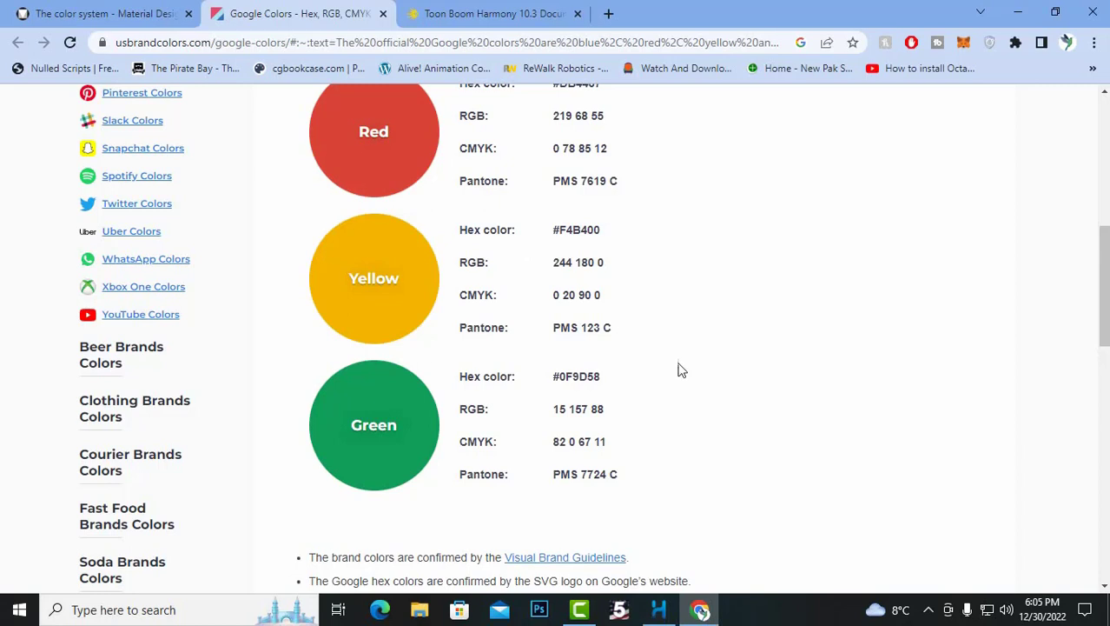
pyautogui.scroll(2, 615, 324)
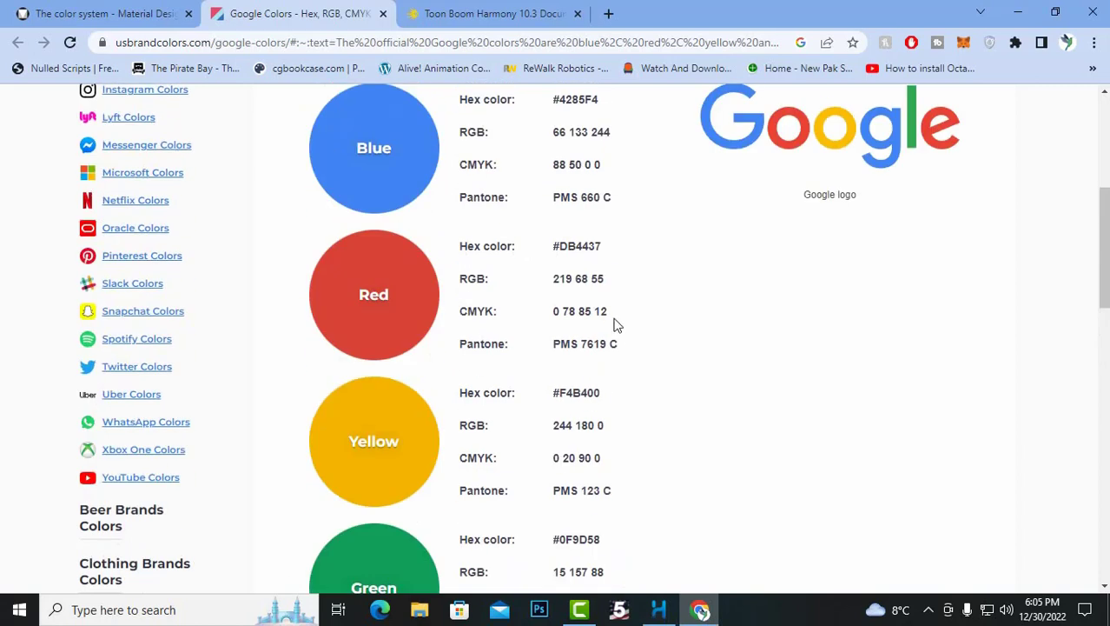
pyautogui.click(138, 13)
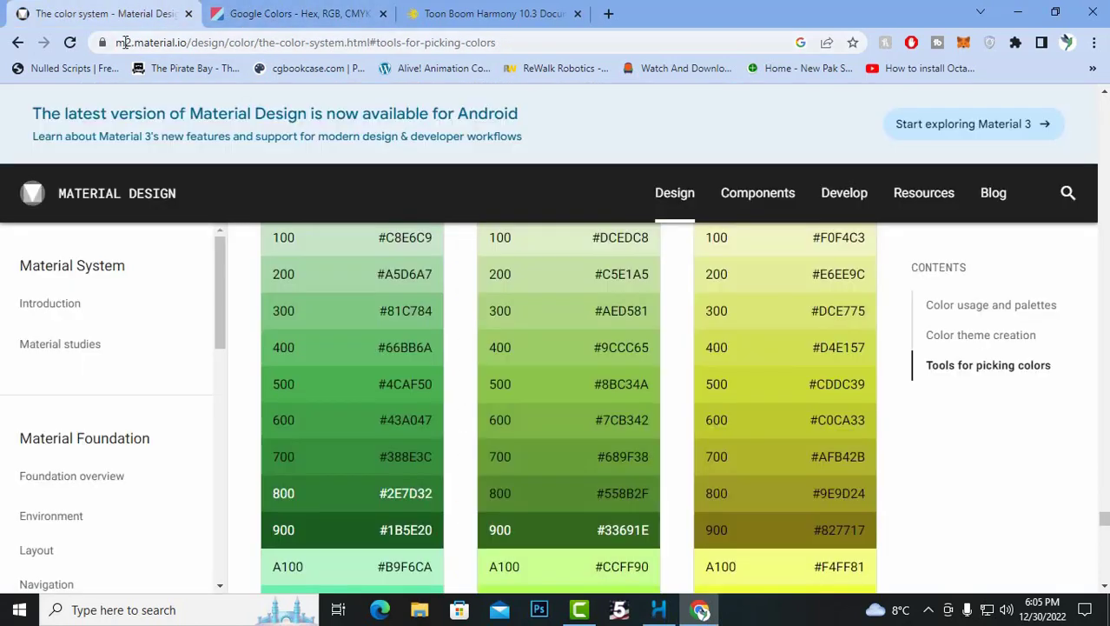
pyautogui.scroll(15, 686, 292)
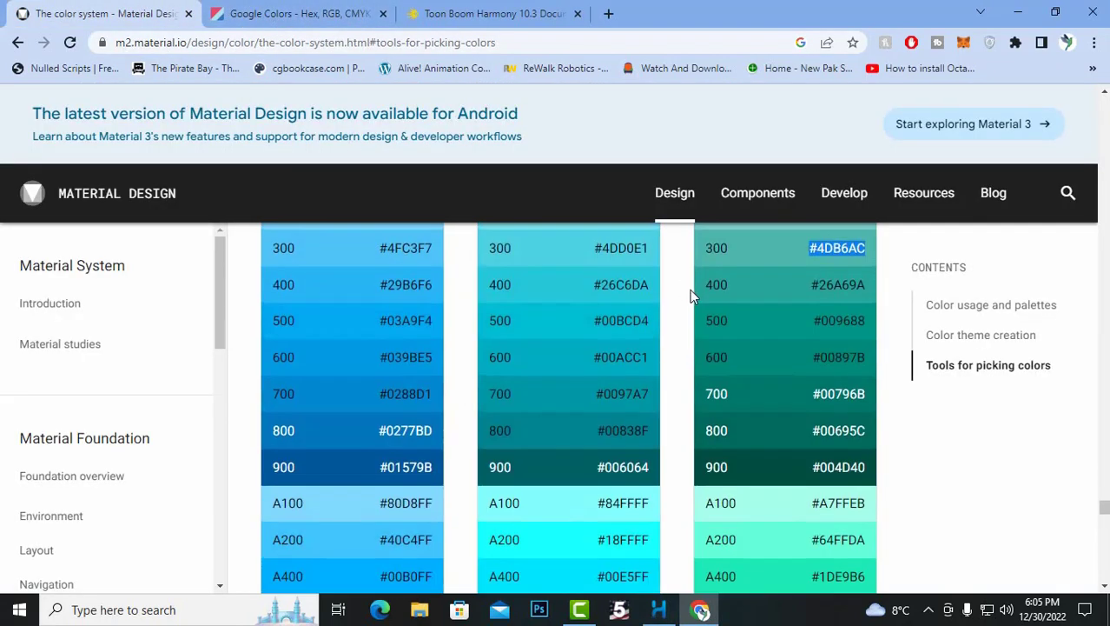
pyautogui.scroll(-5, 692, 298)
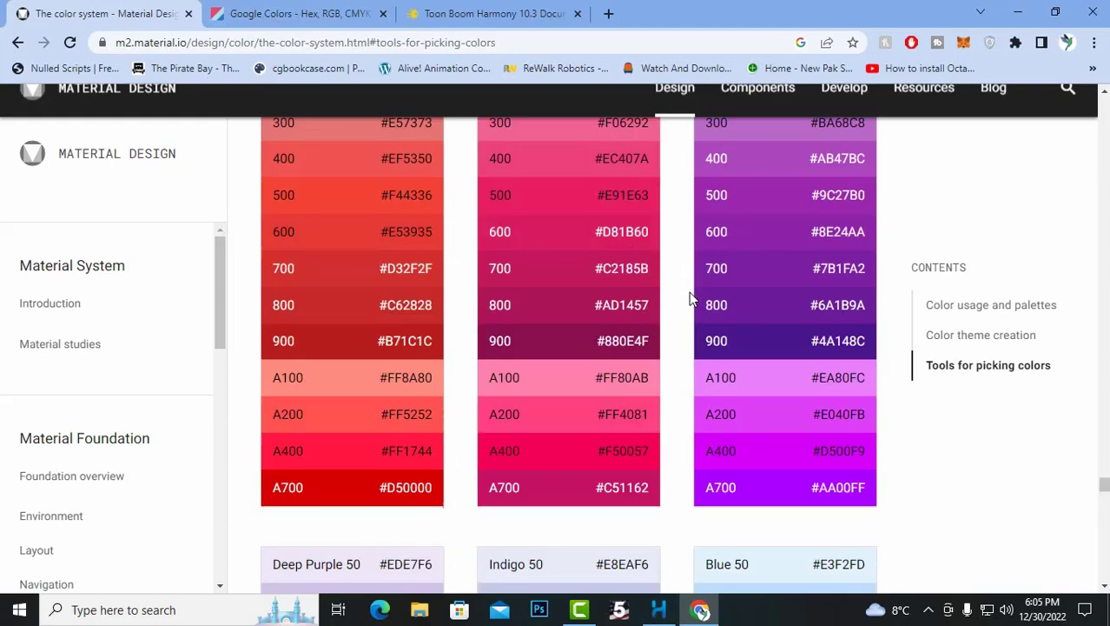
pyautogui.scroll(-1, 521, 240)
pyautogui.scroll(-20, 520, 281)
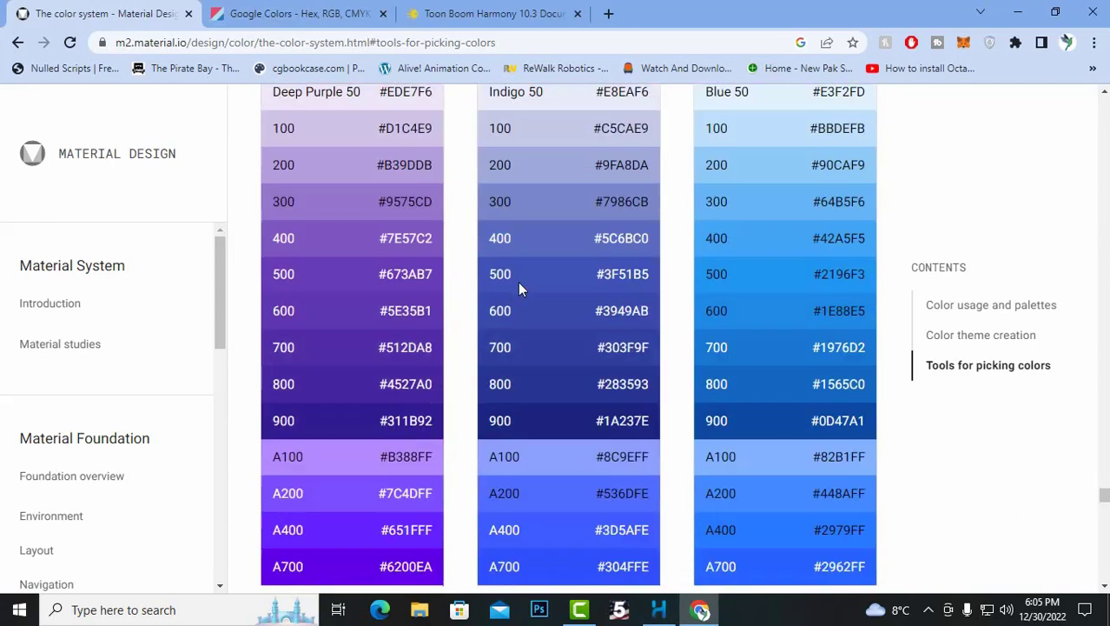
pyautogui.scroll(-2, 523, 281)
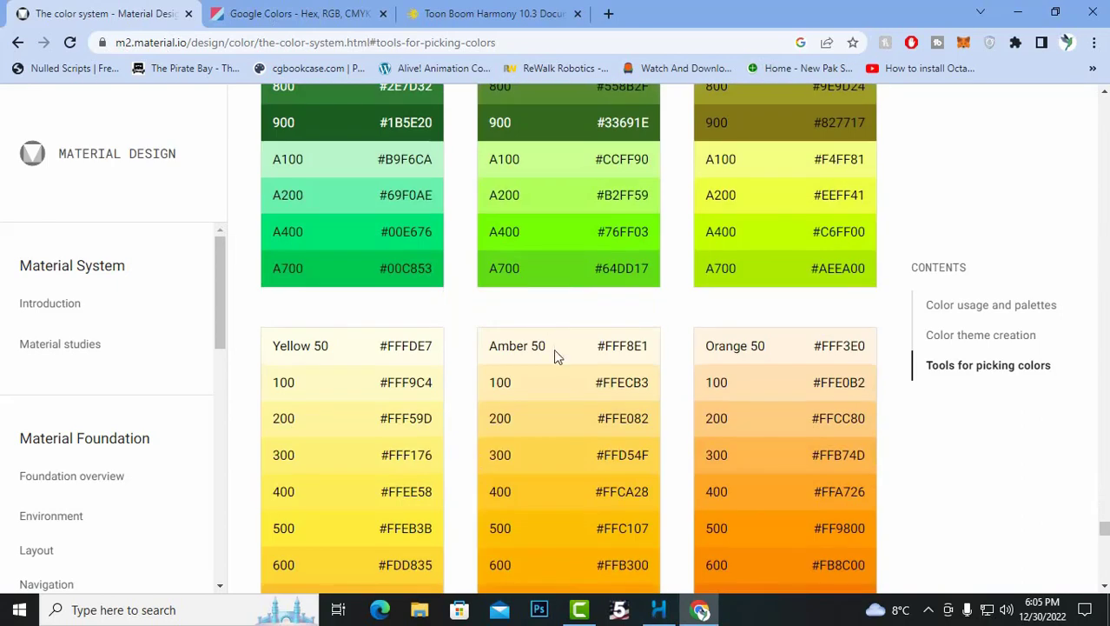
pyautogui.scroll(-7, 593, 372)
pyautogui.scroll(-1, 593, 372)
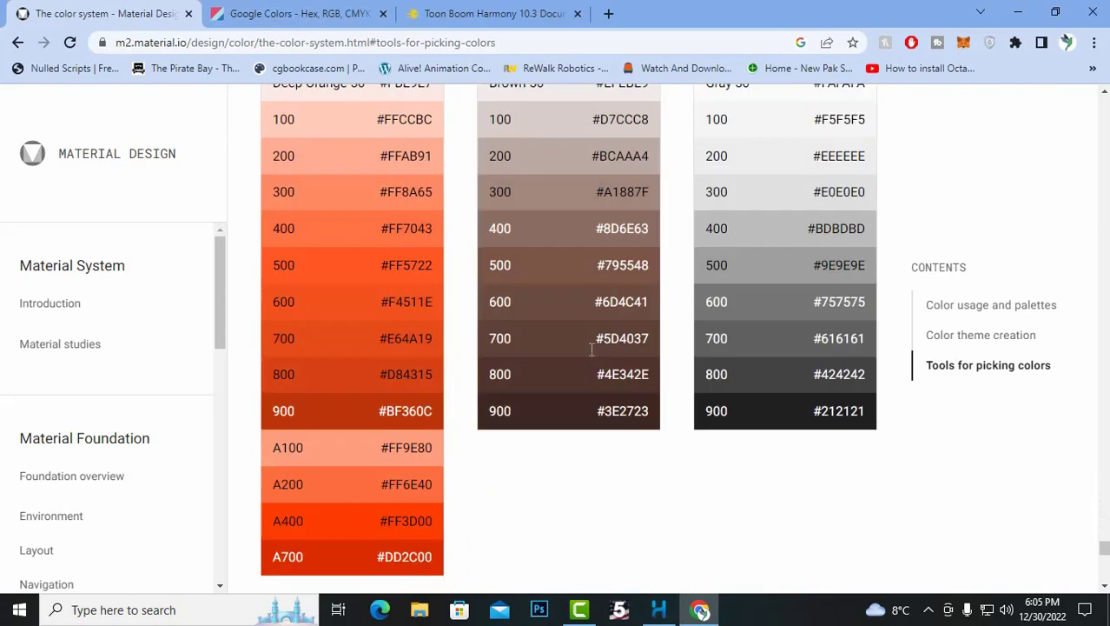
pyautogui.scroll(2, 601, 339)
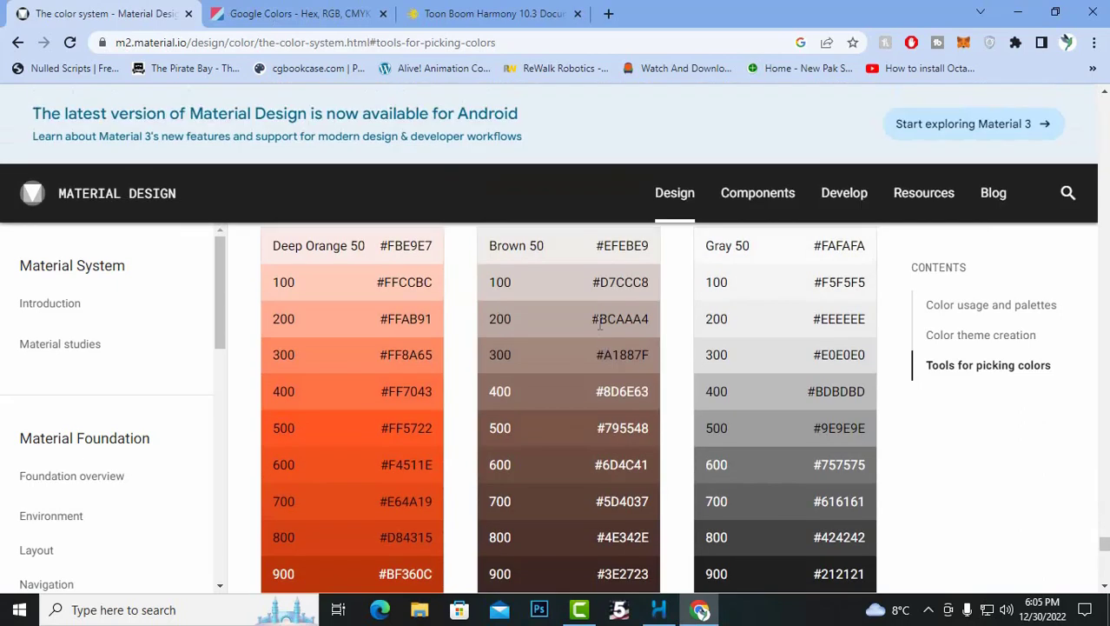